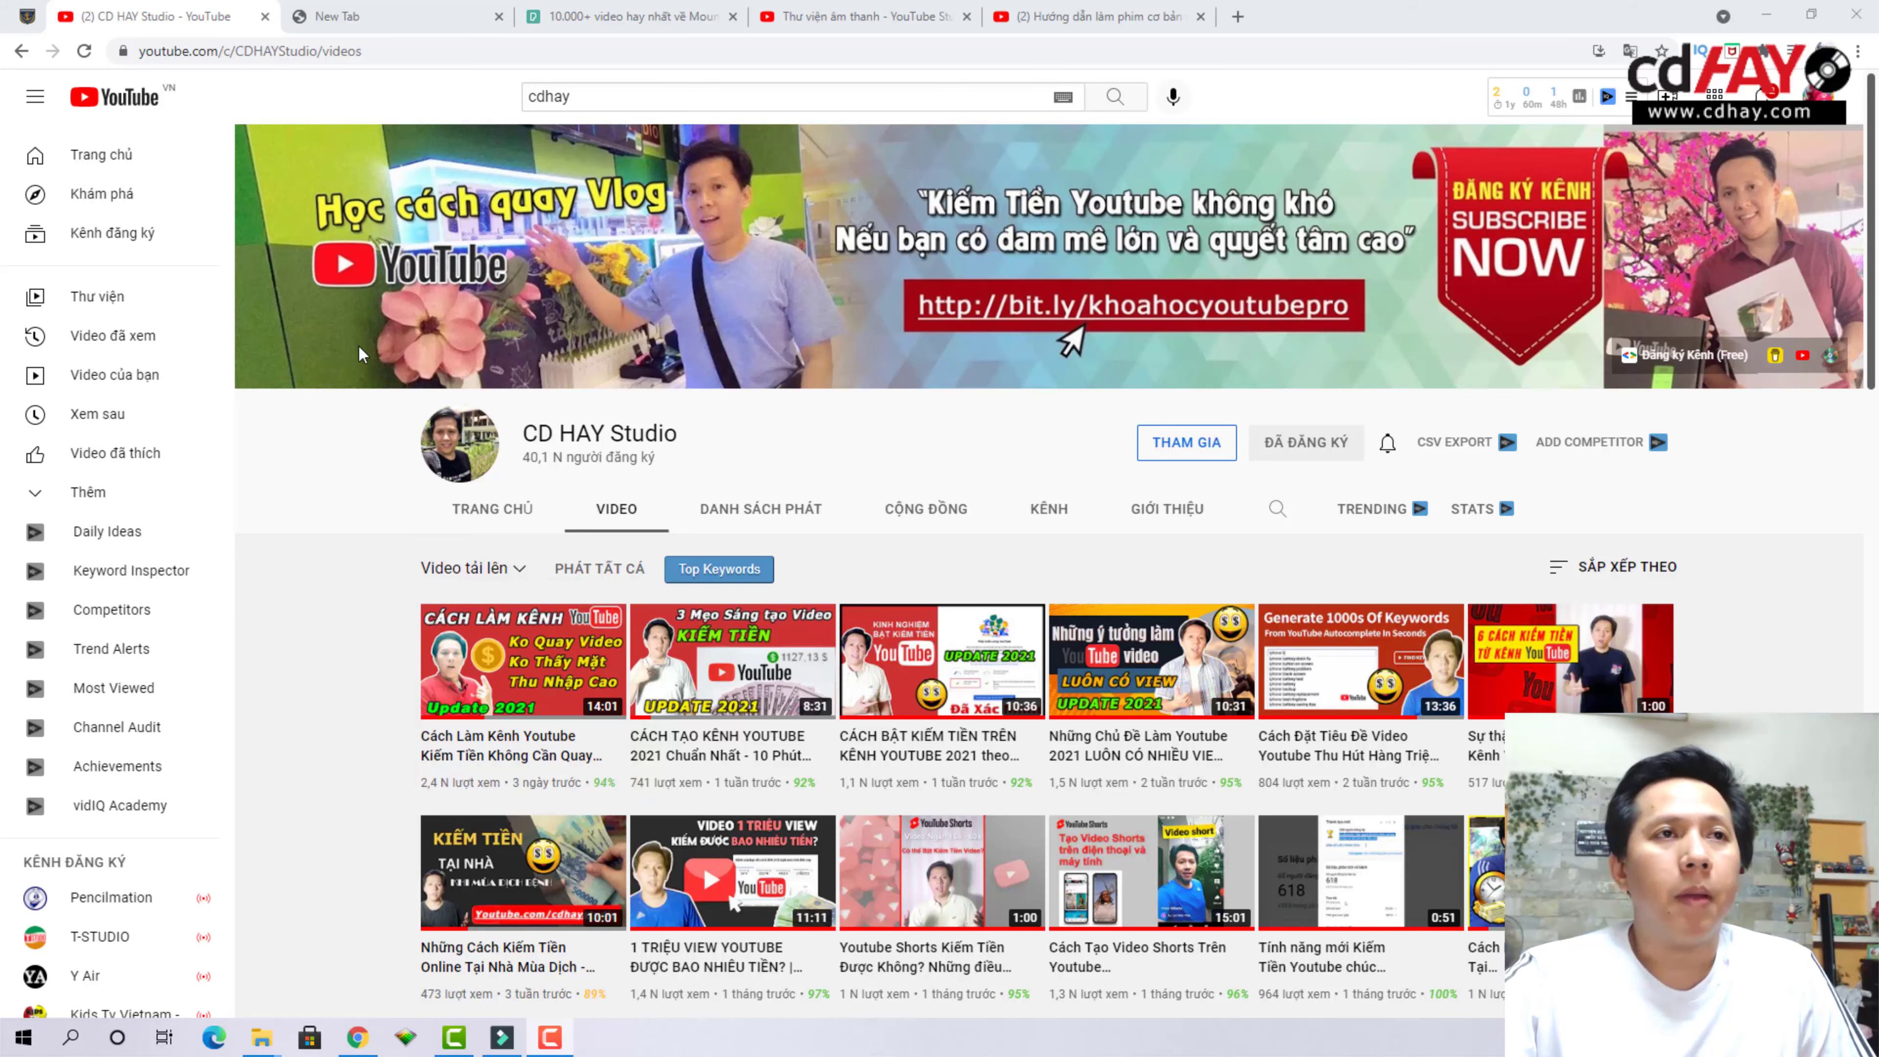
Switch to Filmora 9 and create a new project with the 16:9 (Widescreen) aspect ratio
{"action": "left_click", "coordinate": [379, 16]}
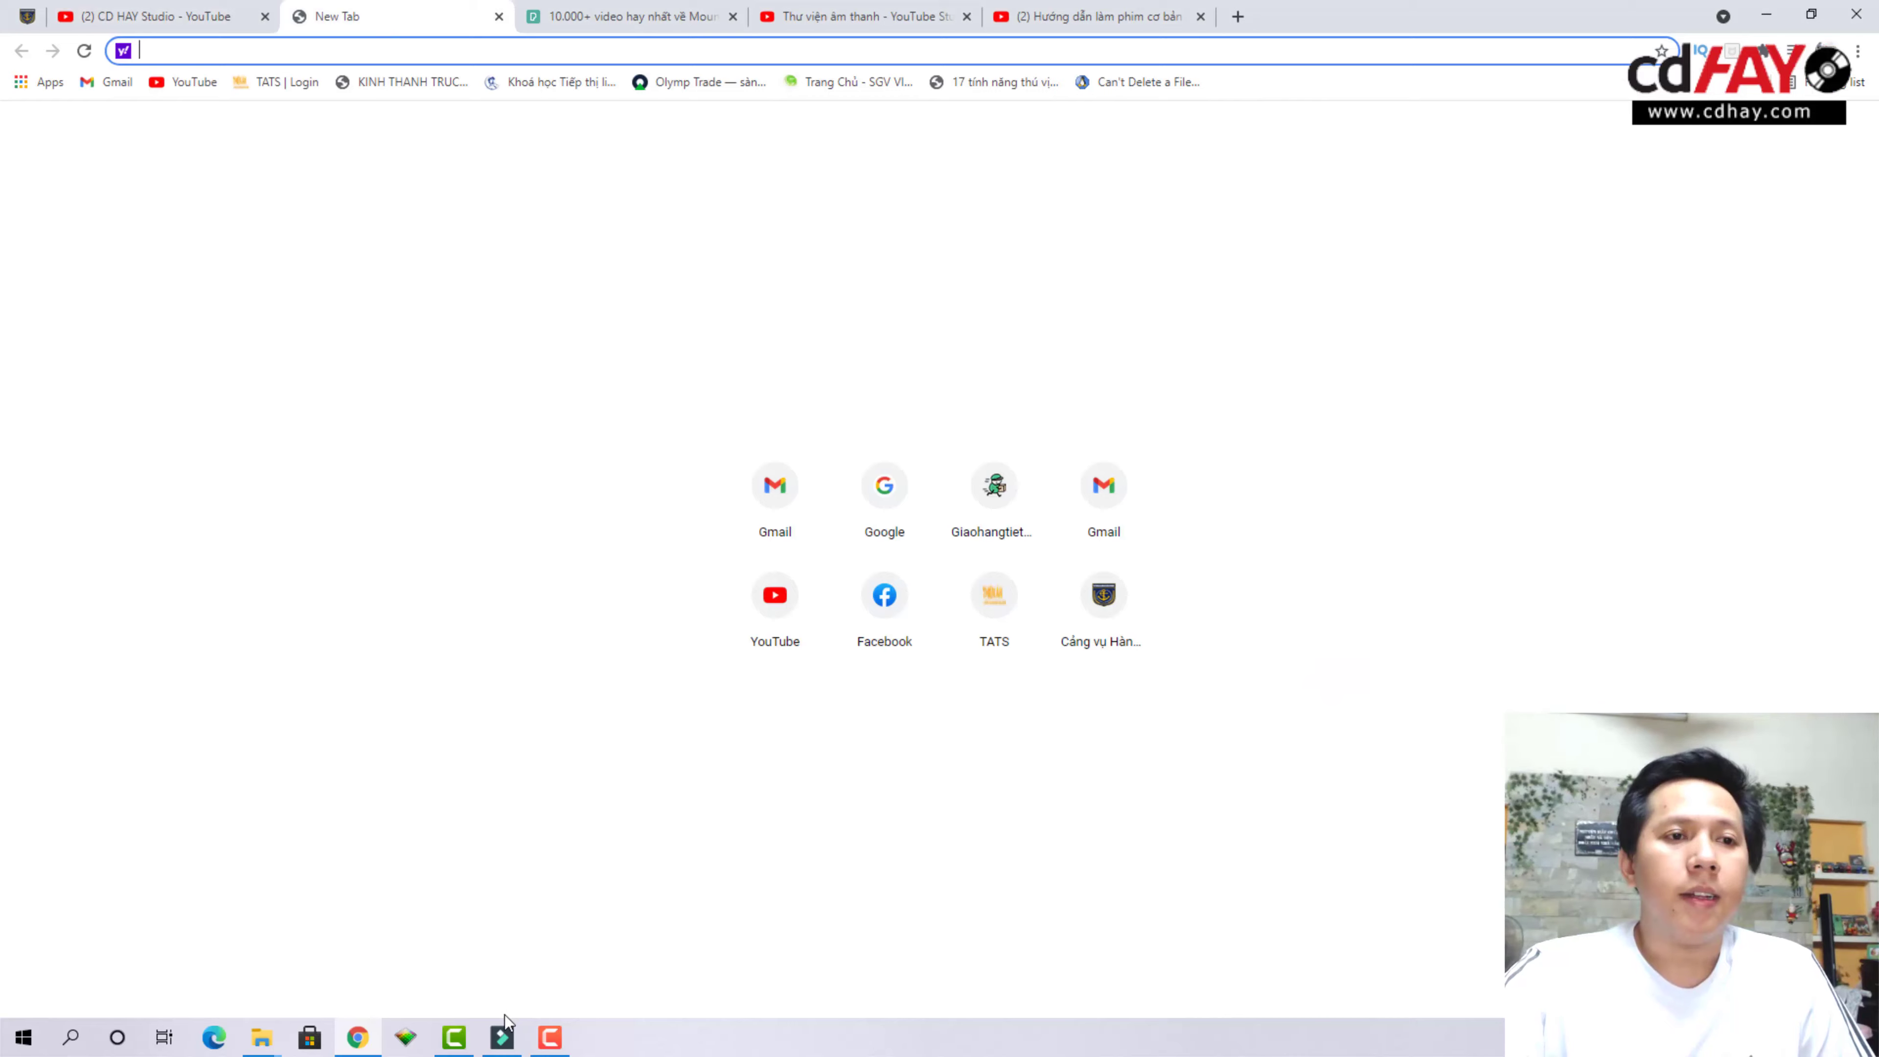
{"action": "left_click", "coordinate": [504, 1033]}
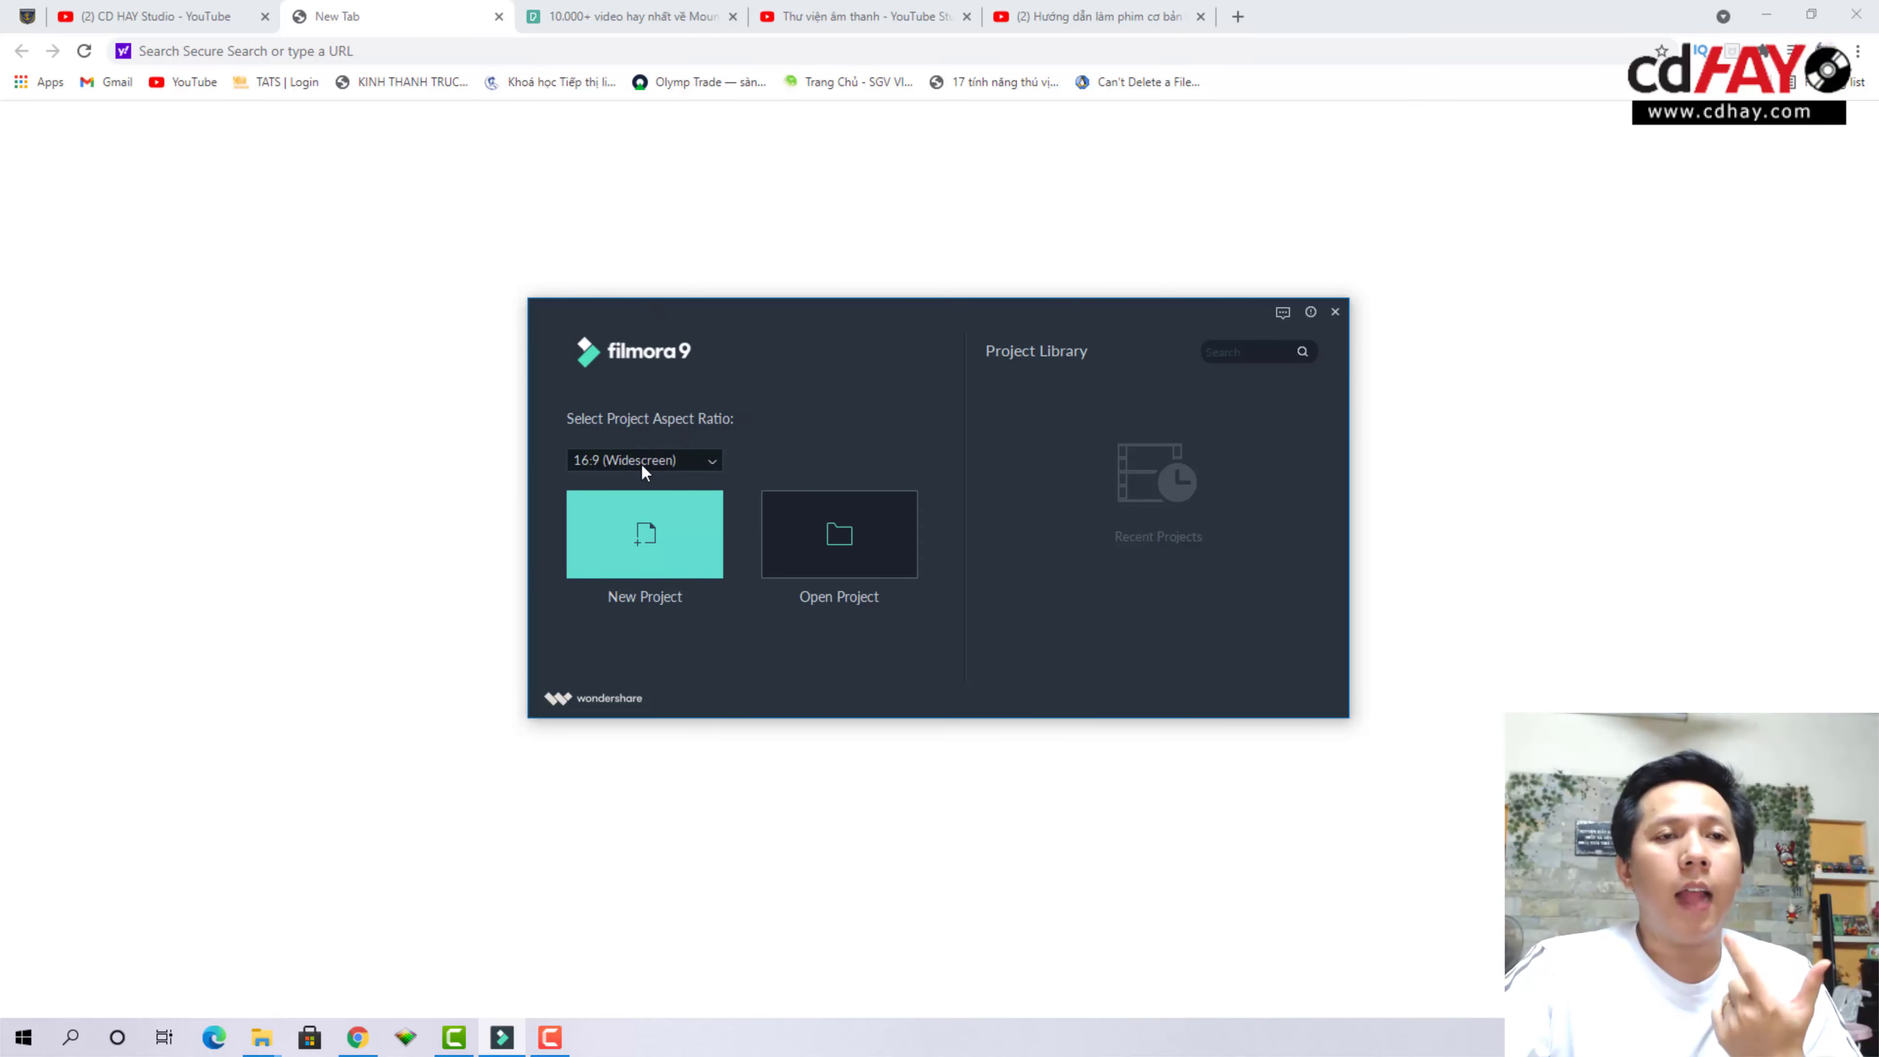
{"action": "left_click", "coordinate": [656, 564]}
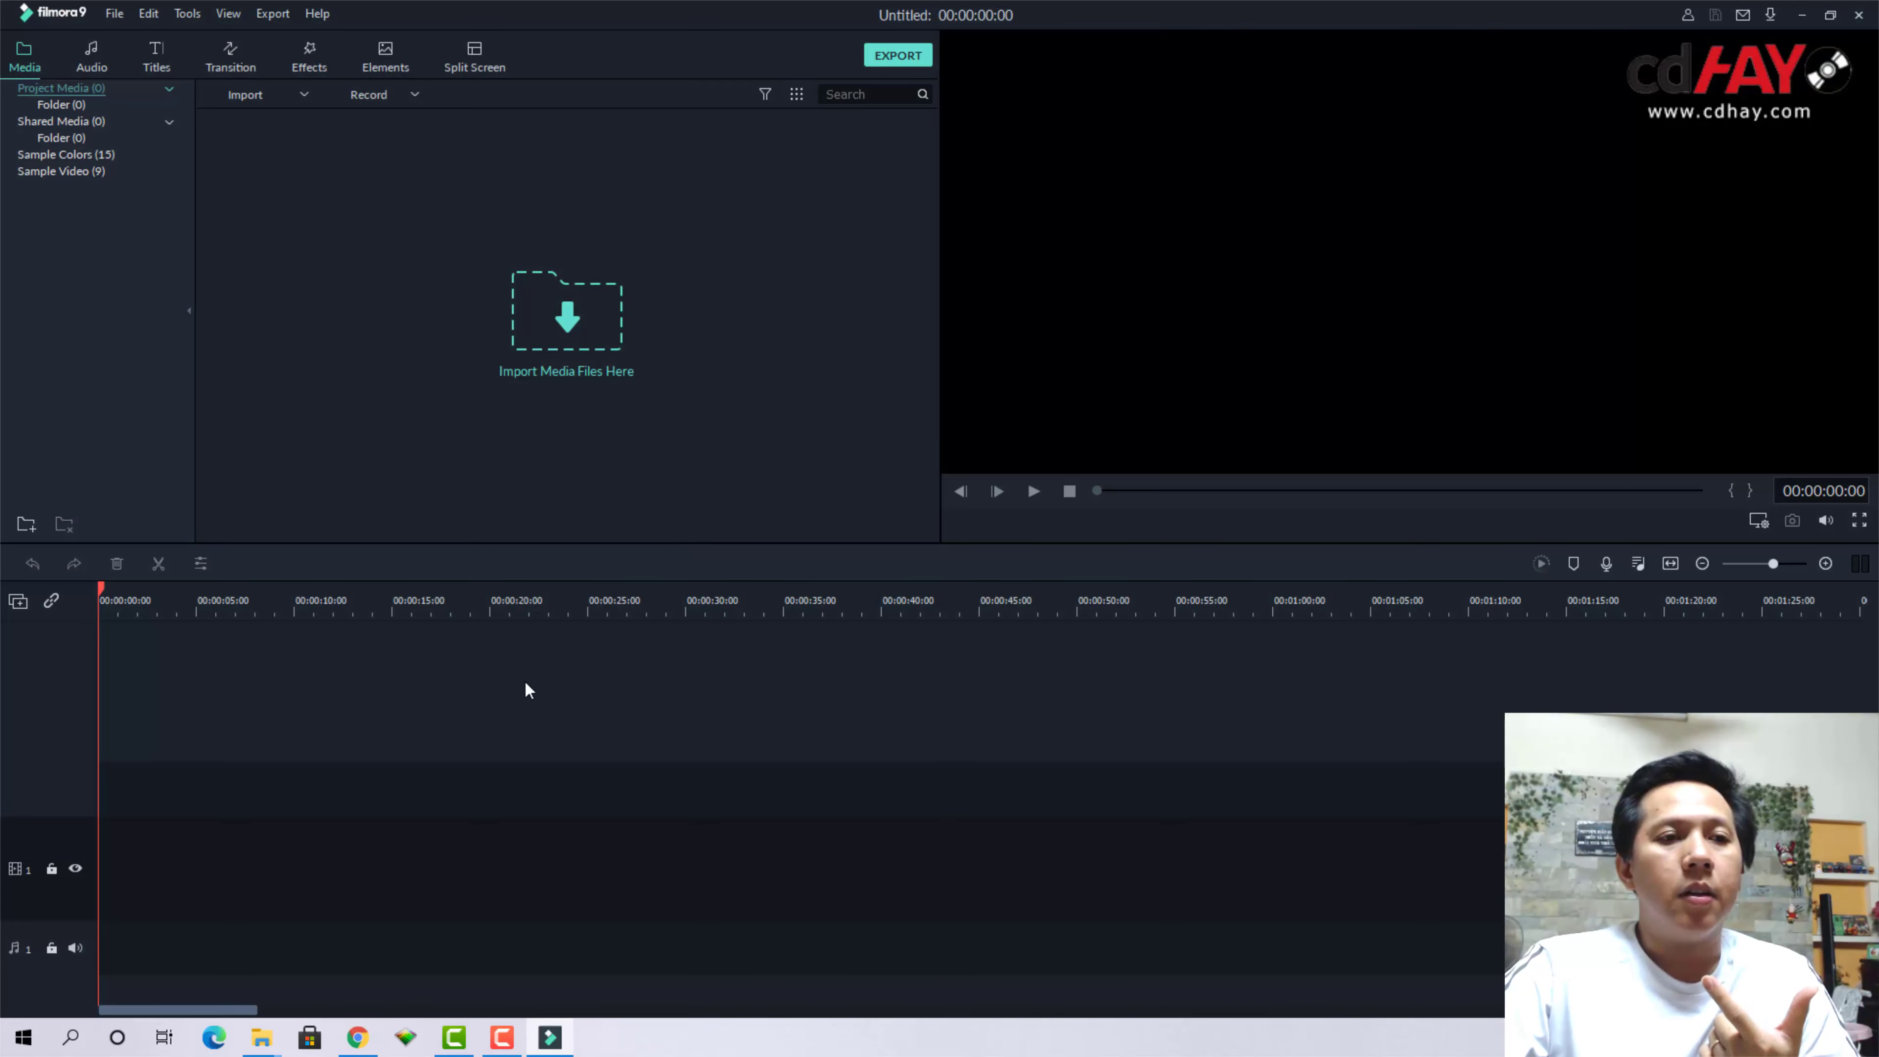
Switch to Chrome and review the Pexels mountain videos and the free country and folk tracks in YouTube's audio library, including their durations
{"action": "left_click", "coordinate": [359, 1038]}
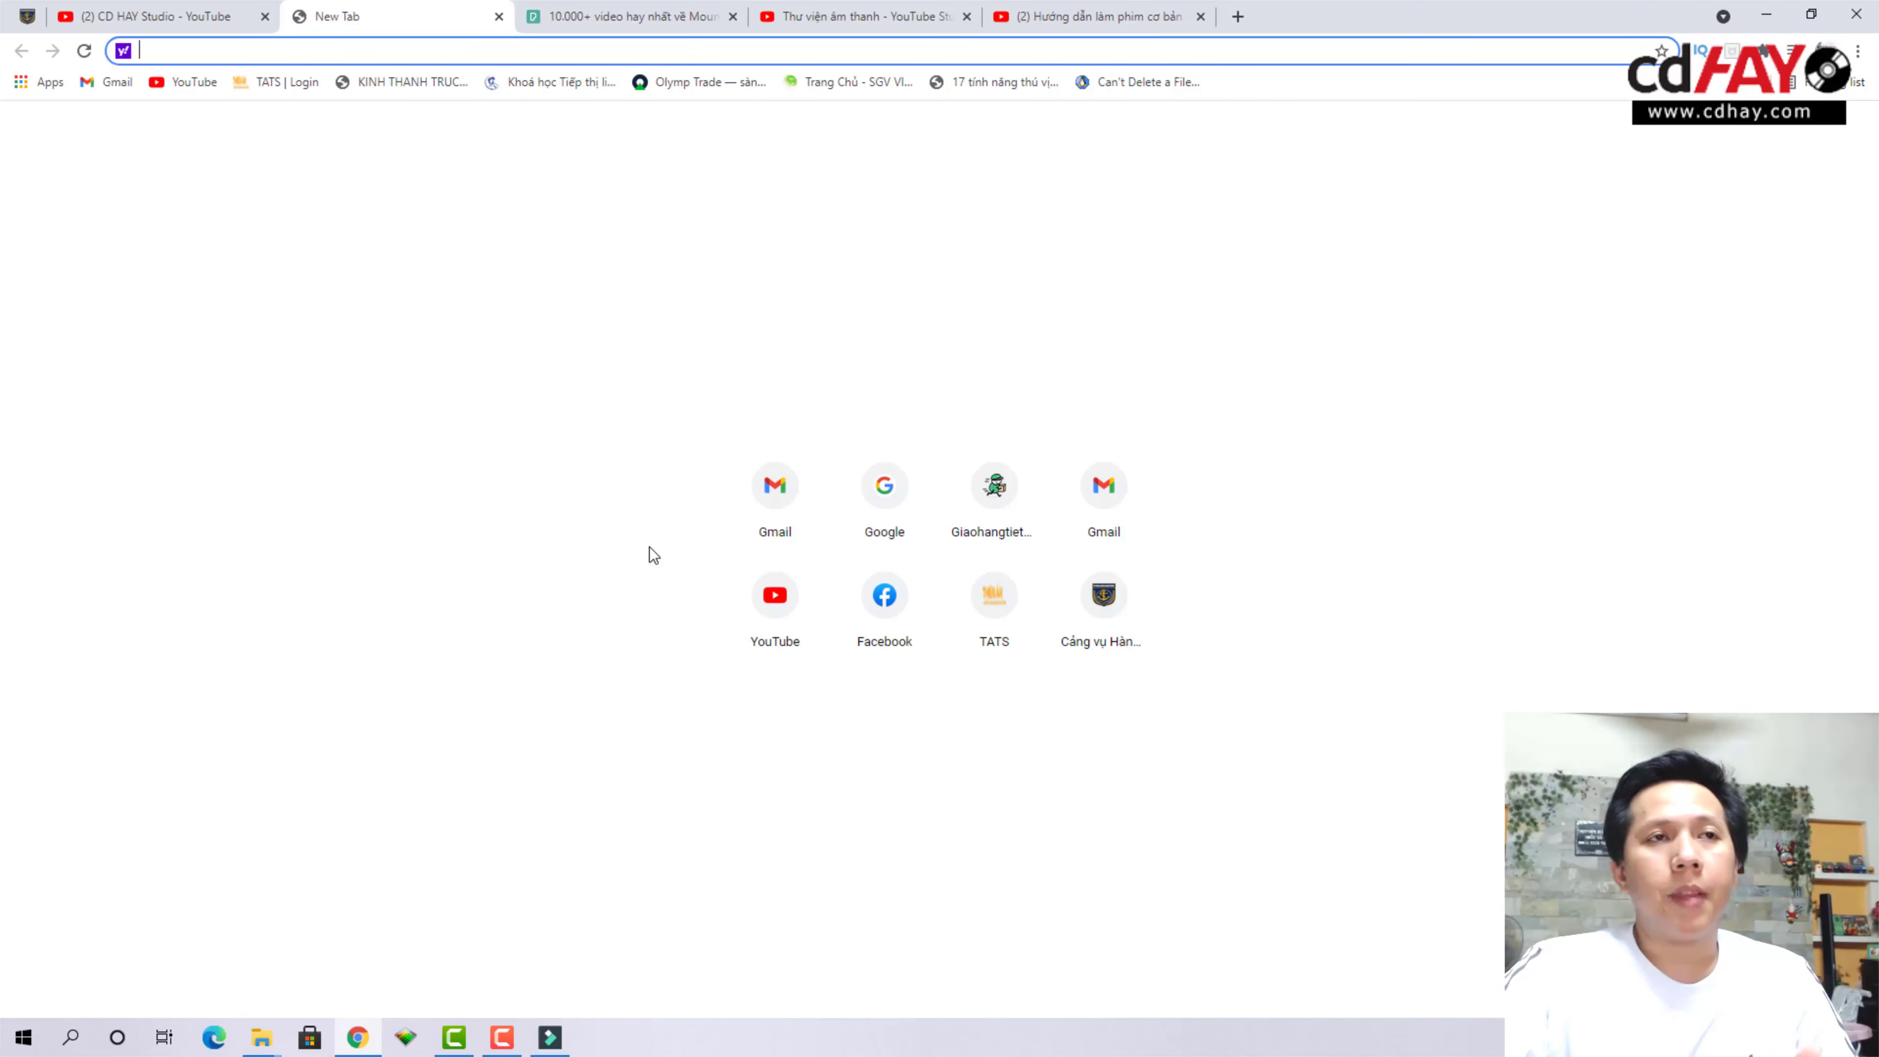
{"action": "left_click", "coordinate": [596, 19]}
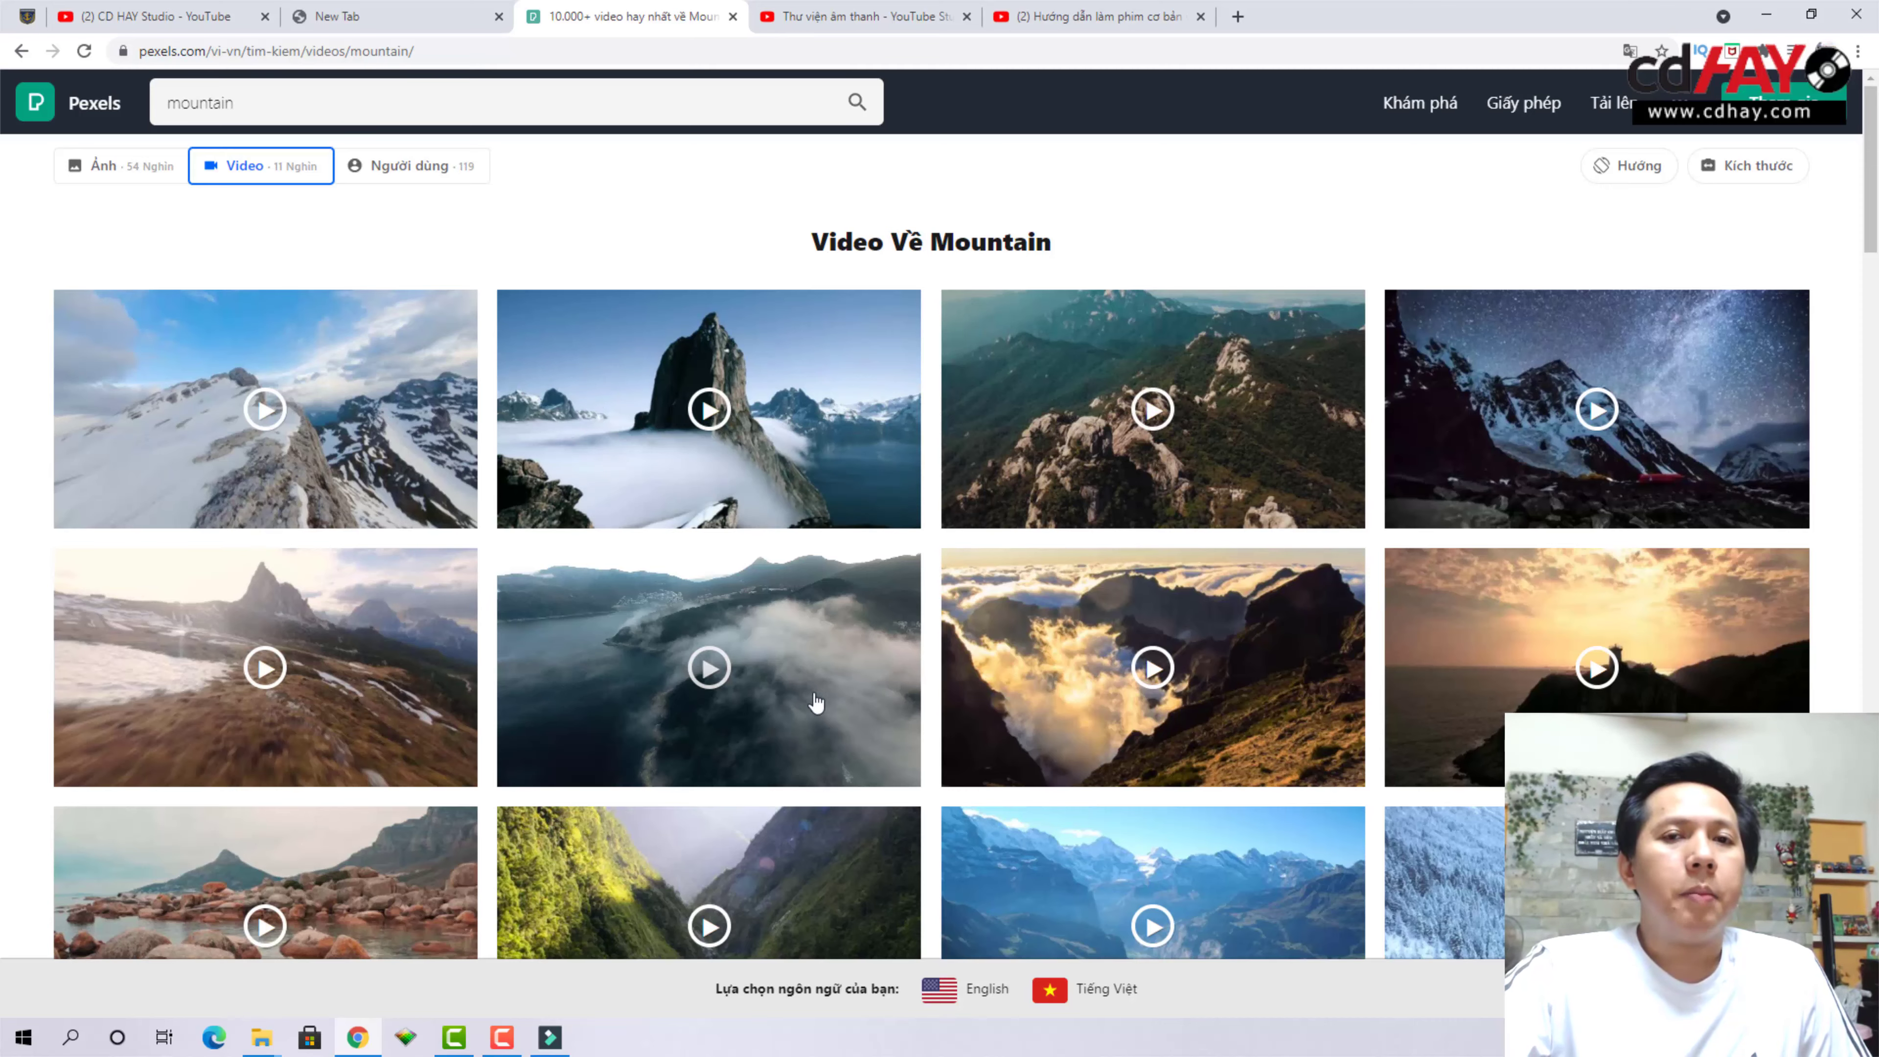
{"action": "left_click", "coordinate": [862, 16]}
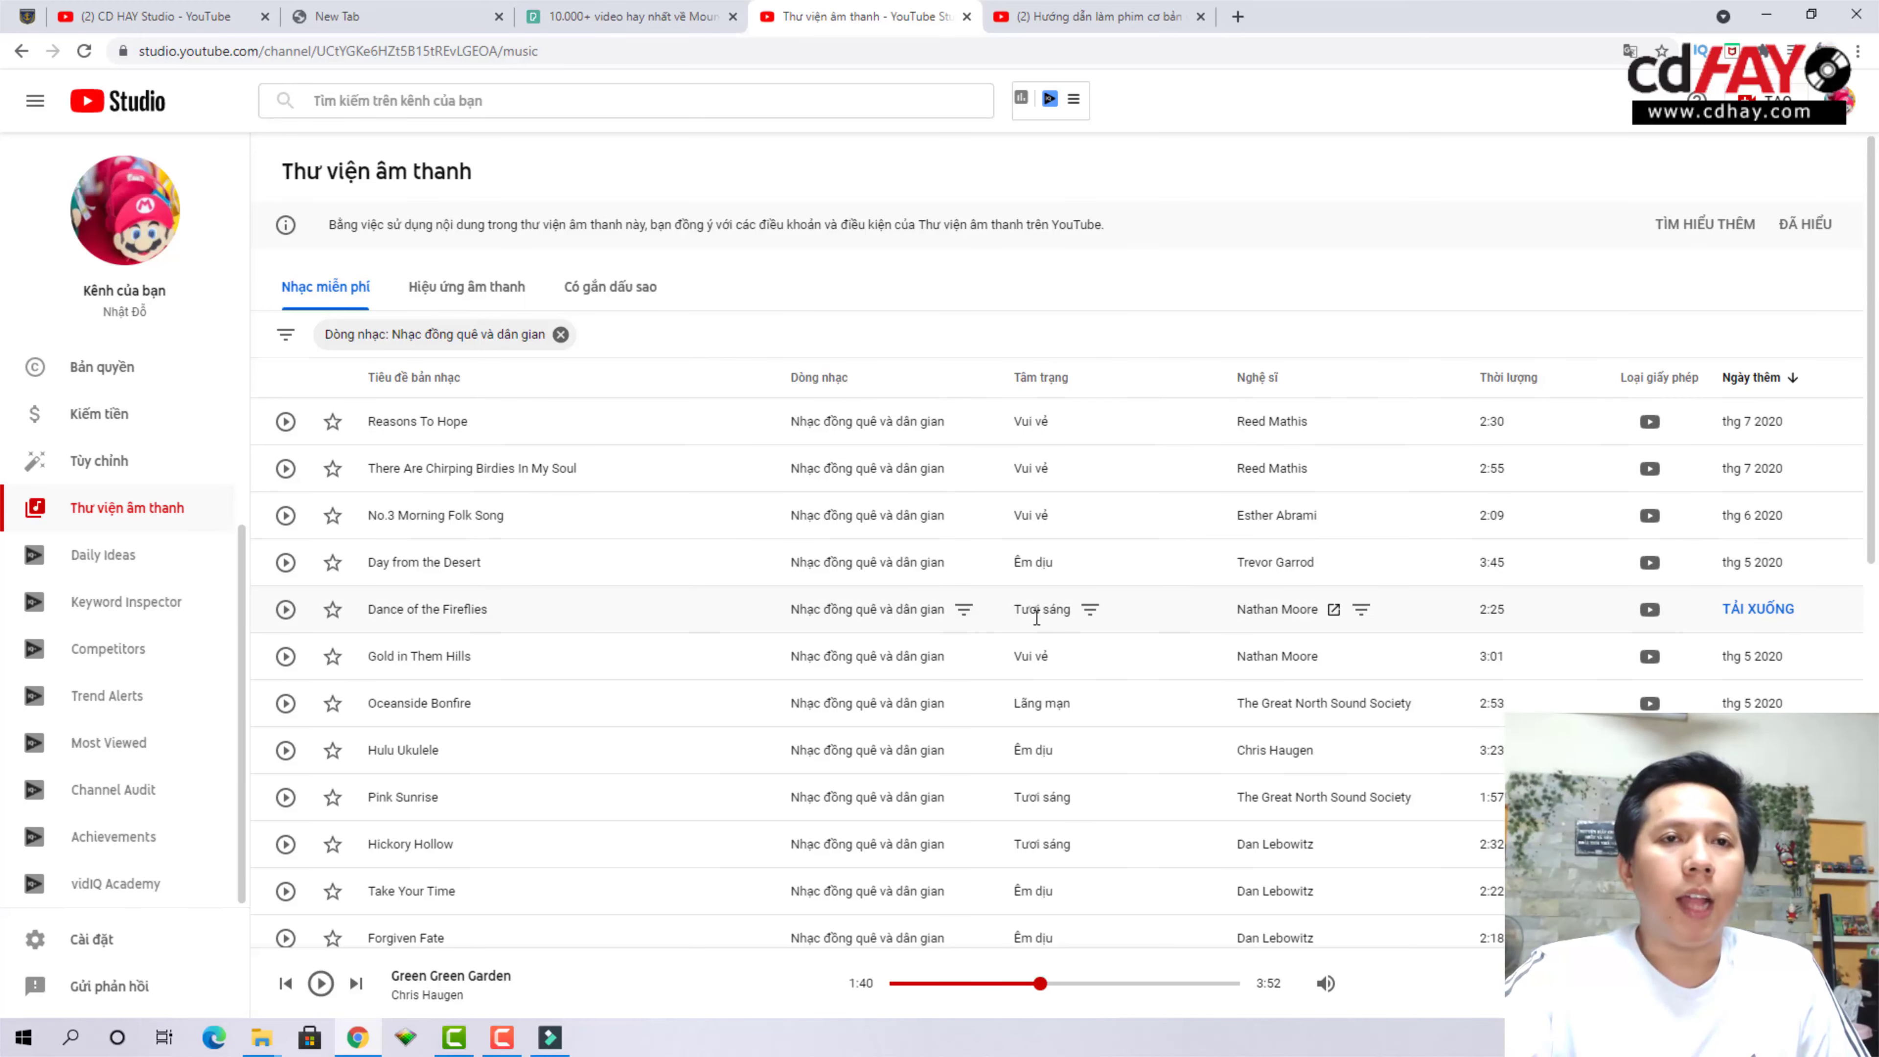
{"action": "scroll", "coordinate": [857, 735], "scroll_direction": "down", "scroll_amount": 1}
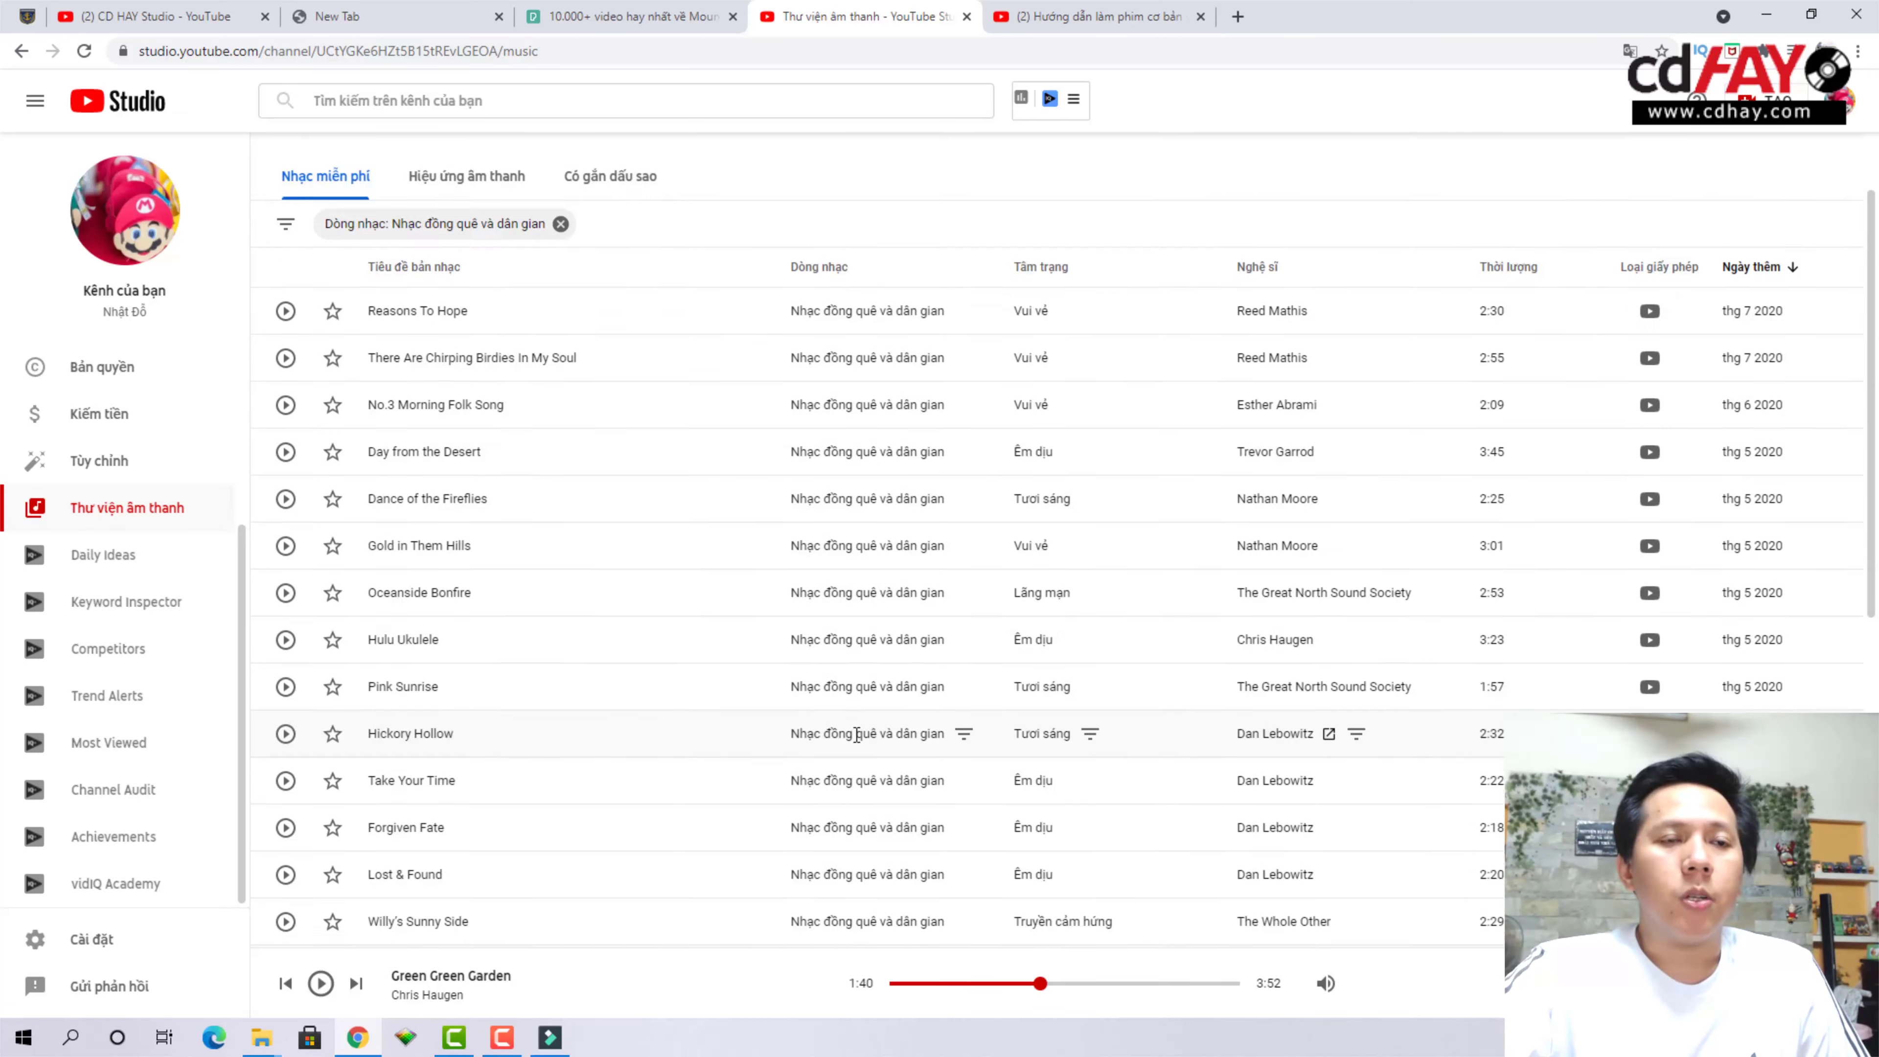
{"action": "scroll", "coordinate": [858, 735], "scroll_direction": "down", "scroll_amount": 4}
{"action": "scroll", "coordinate": [915, 739], "scroll_direction": "up", "scroll_amount": 6}
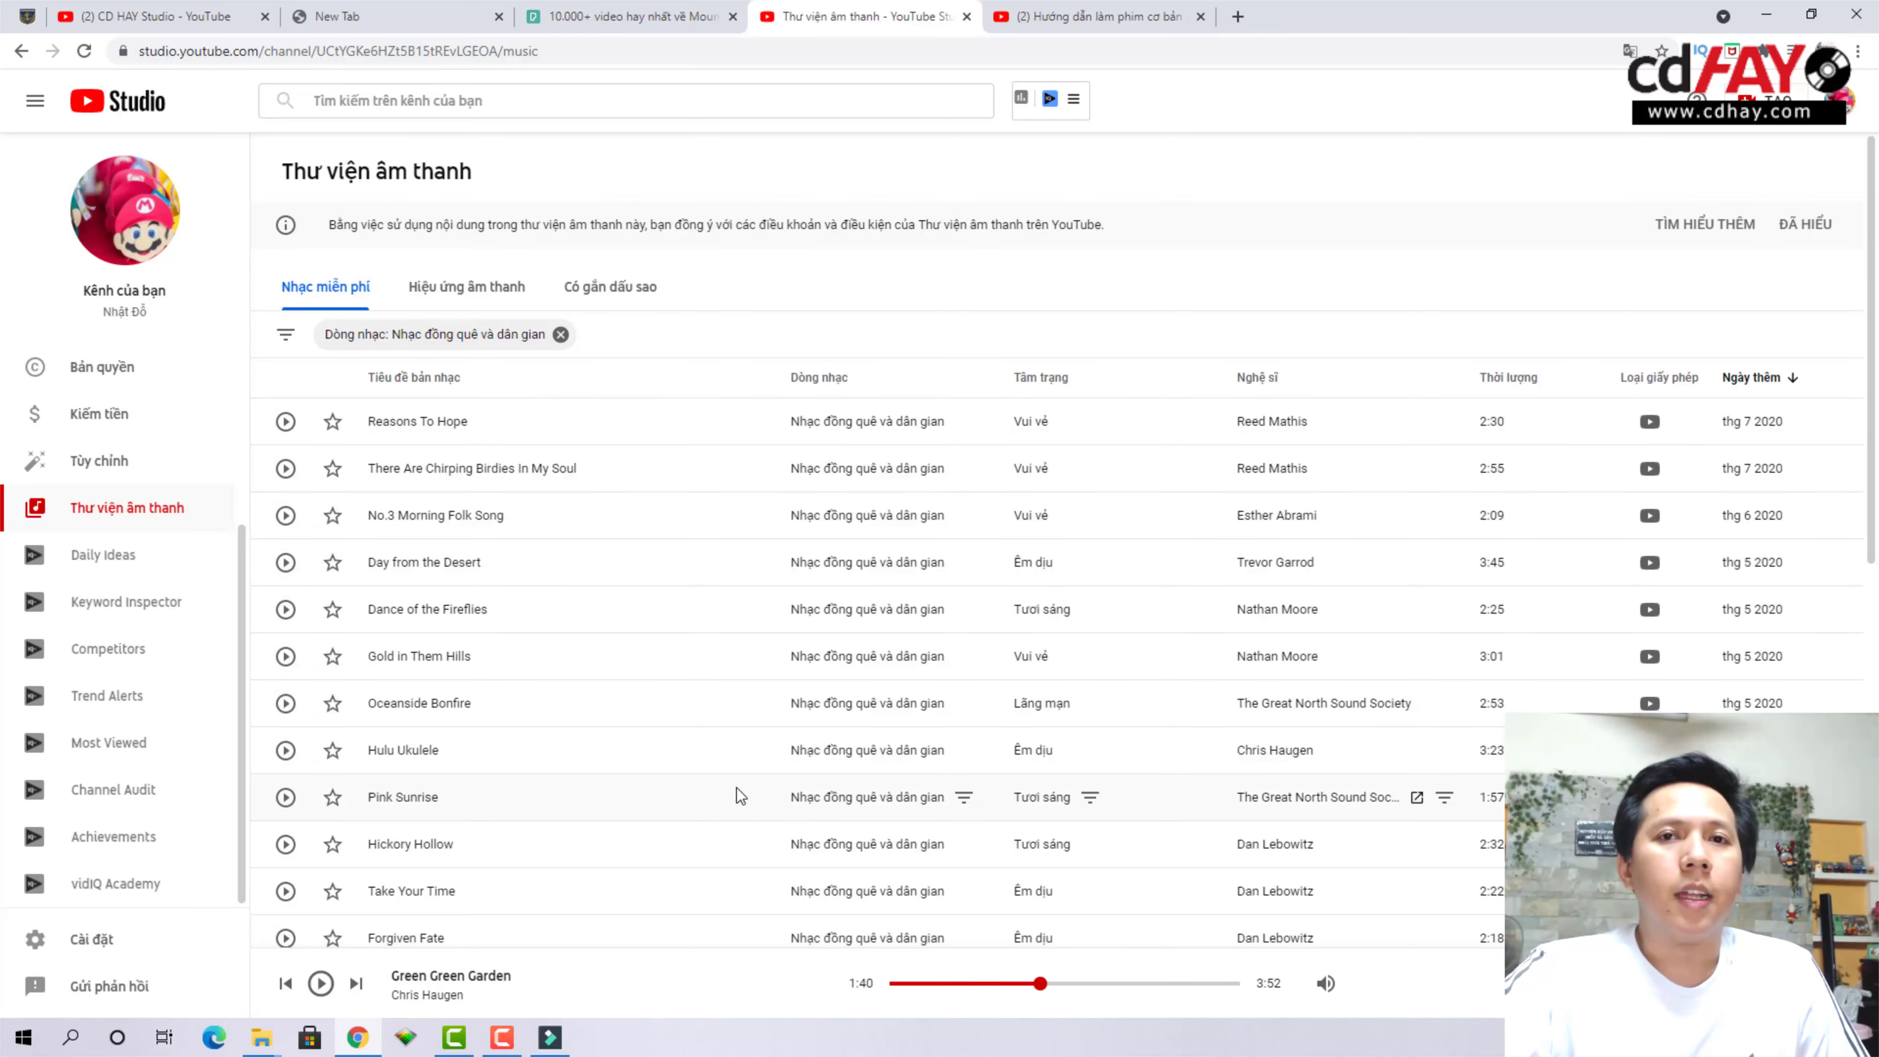
{"action": "scroll", "coordinate": [1342, 747], "scroll_direction": "down", "scroll_amount": 4}
{"action": "left_click_drag", "start_coordinate": [1481, 411], "coordinate": [1517, 507]}
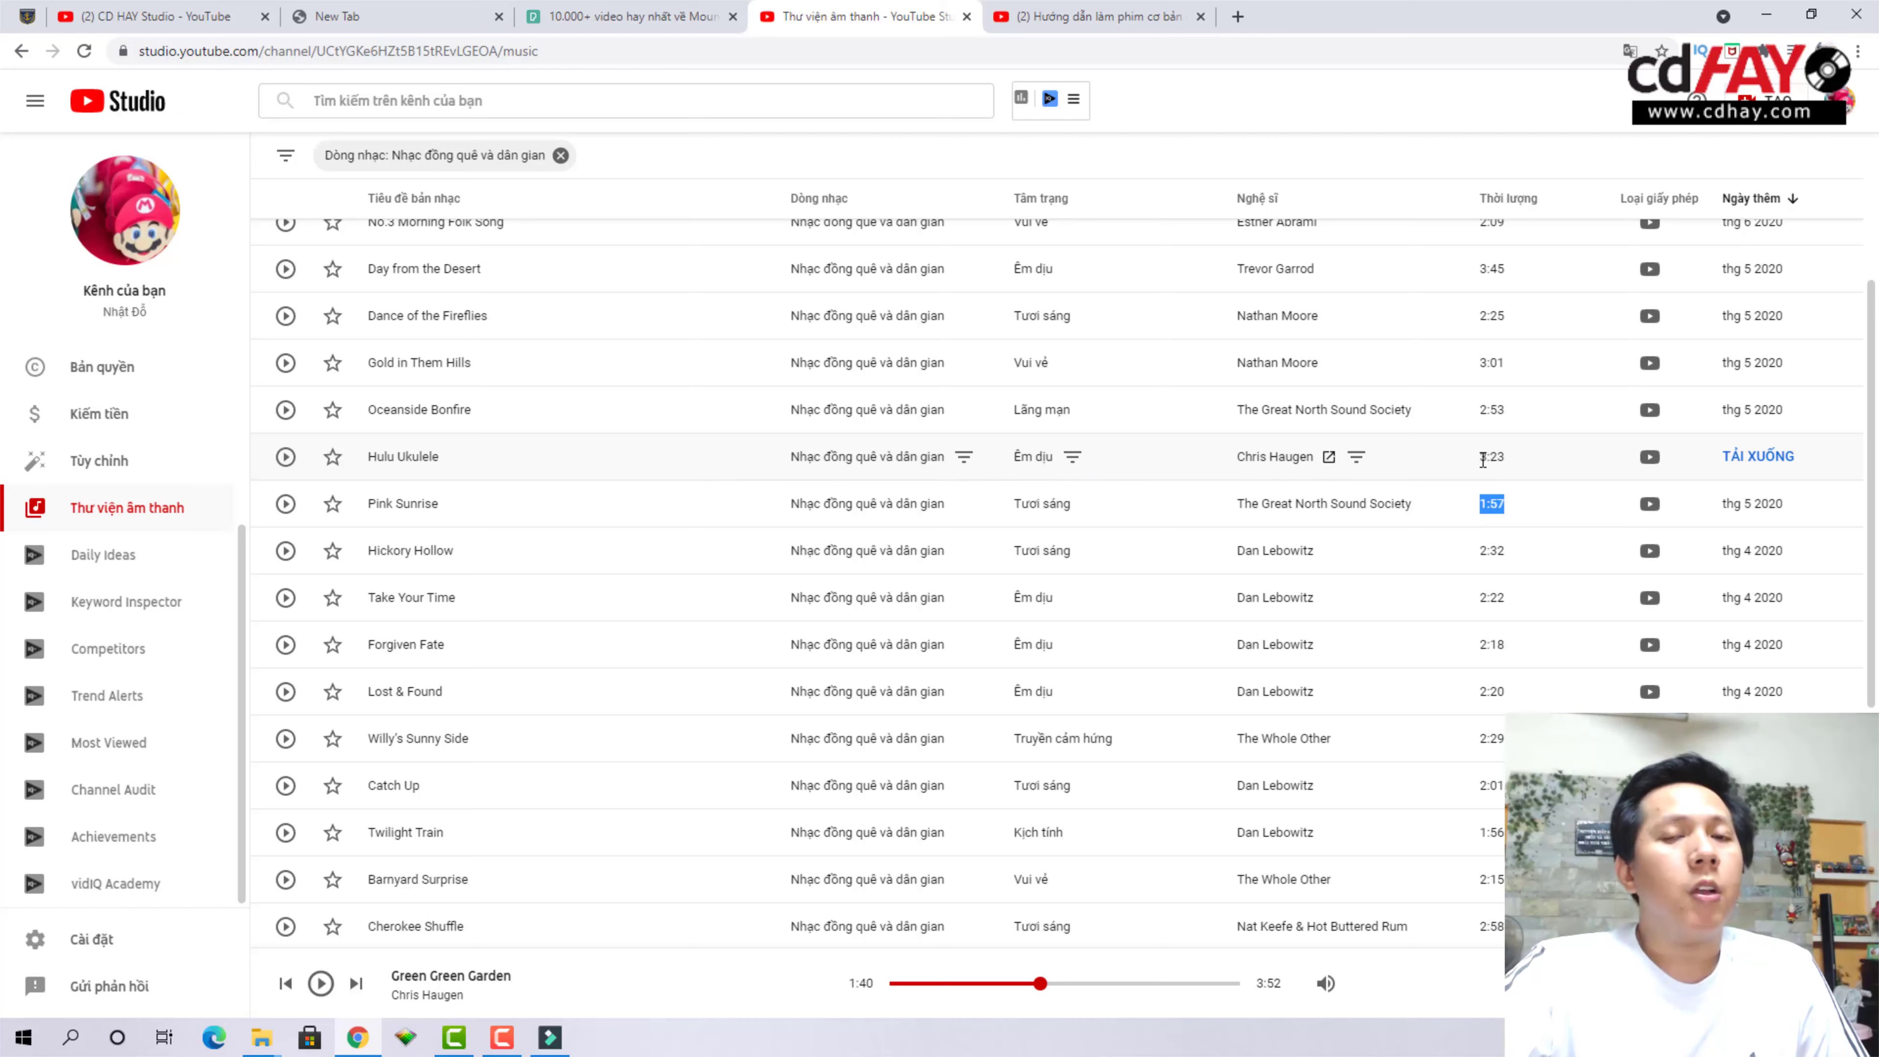
{"action": "left_click_drag", "start_coordinate": [1516, 459], "coordinate": [1520, 460]}
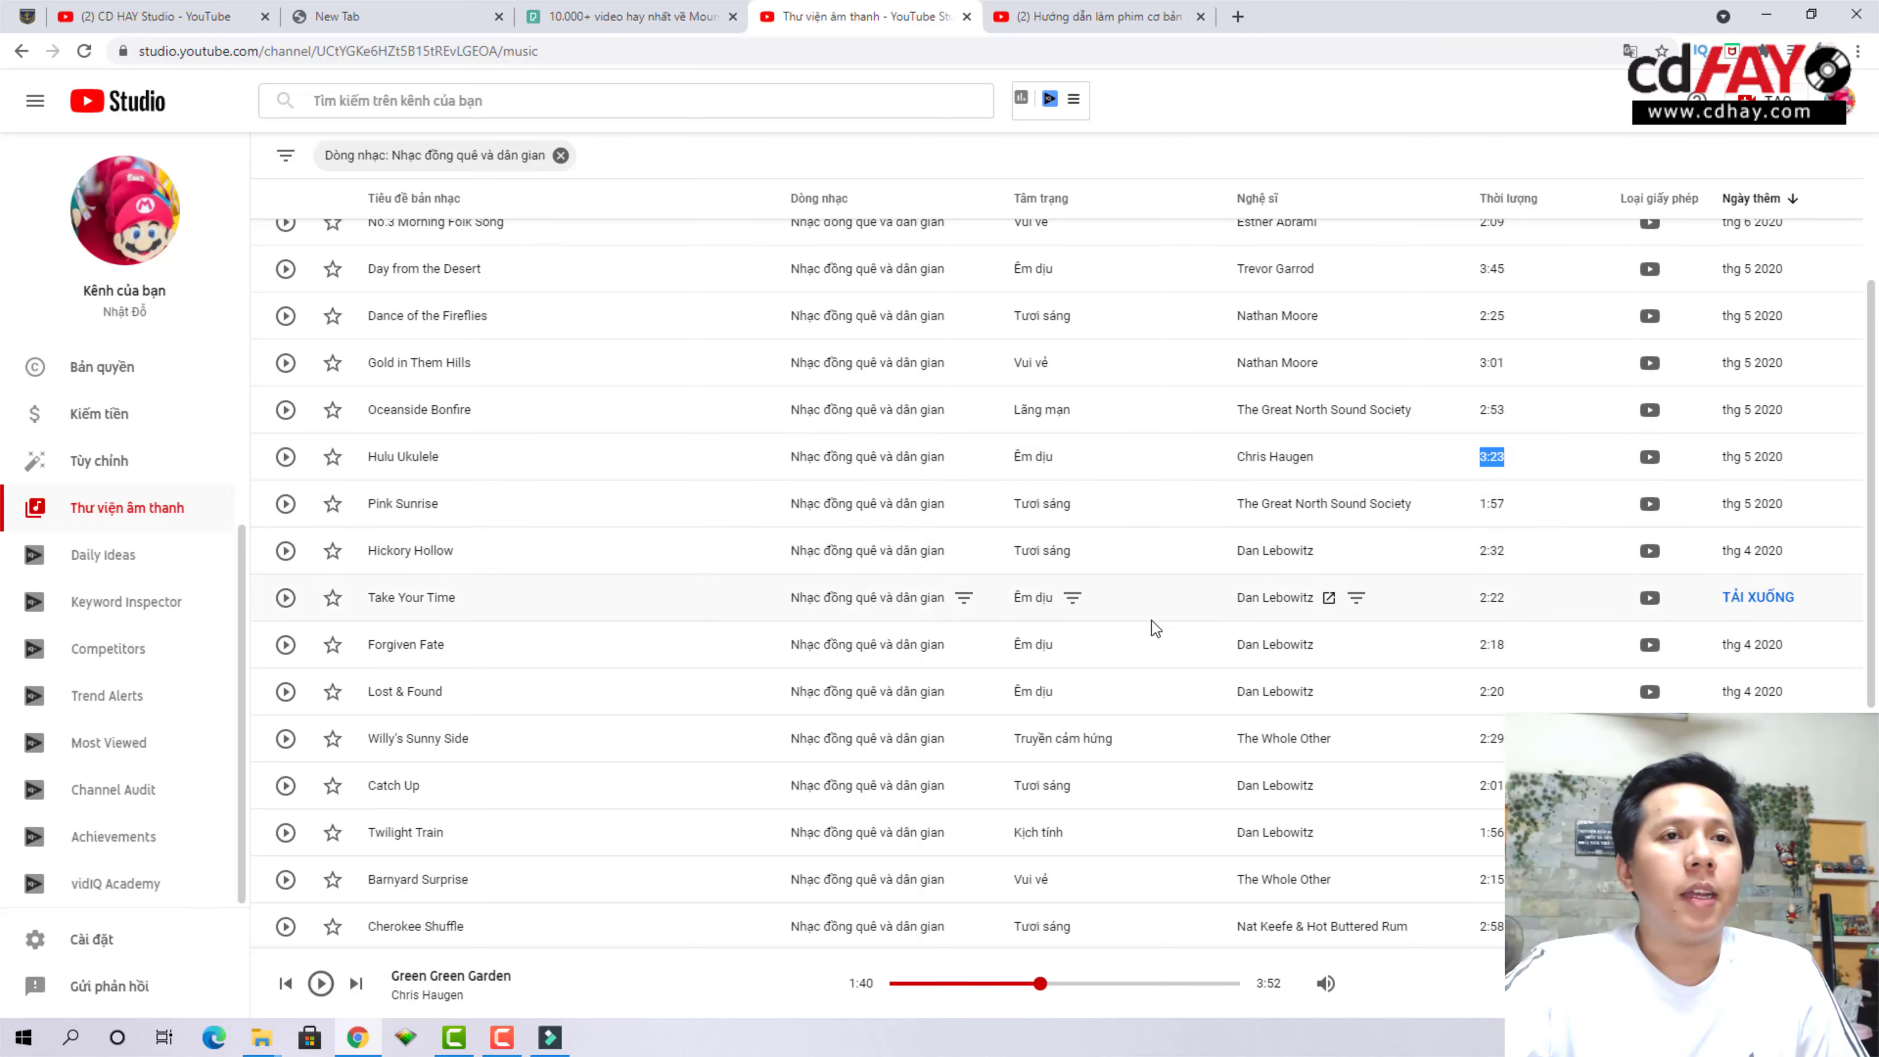
{"action": "scroll", "coordinate": [1151, 619], "scroll_direction": "up", "scroll_amount": 5}
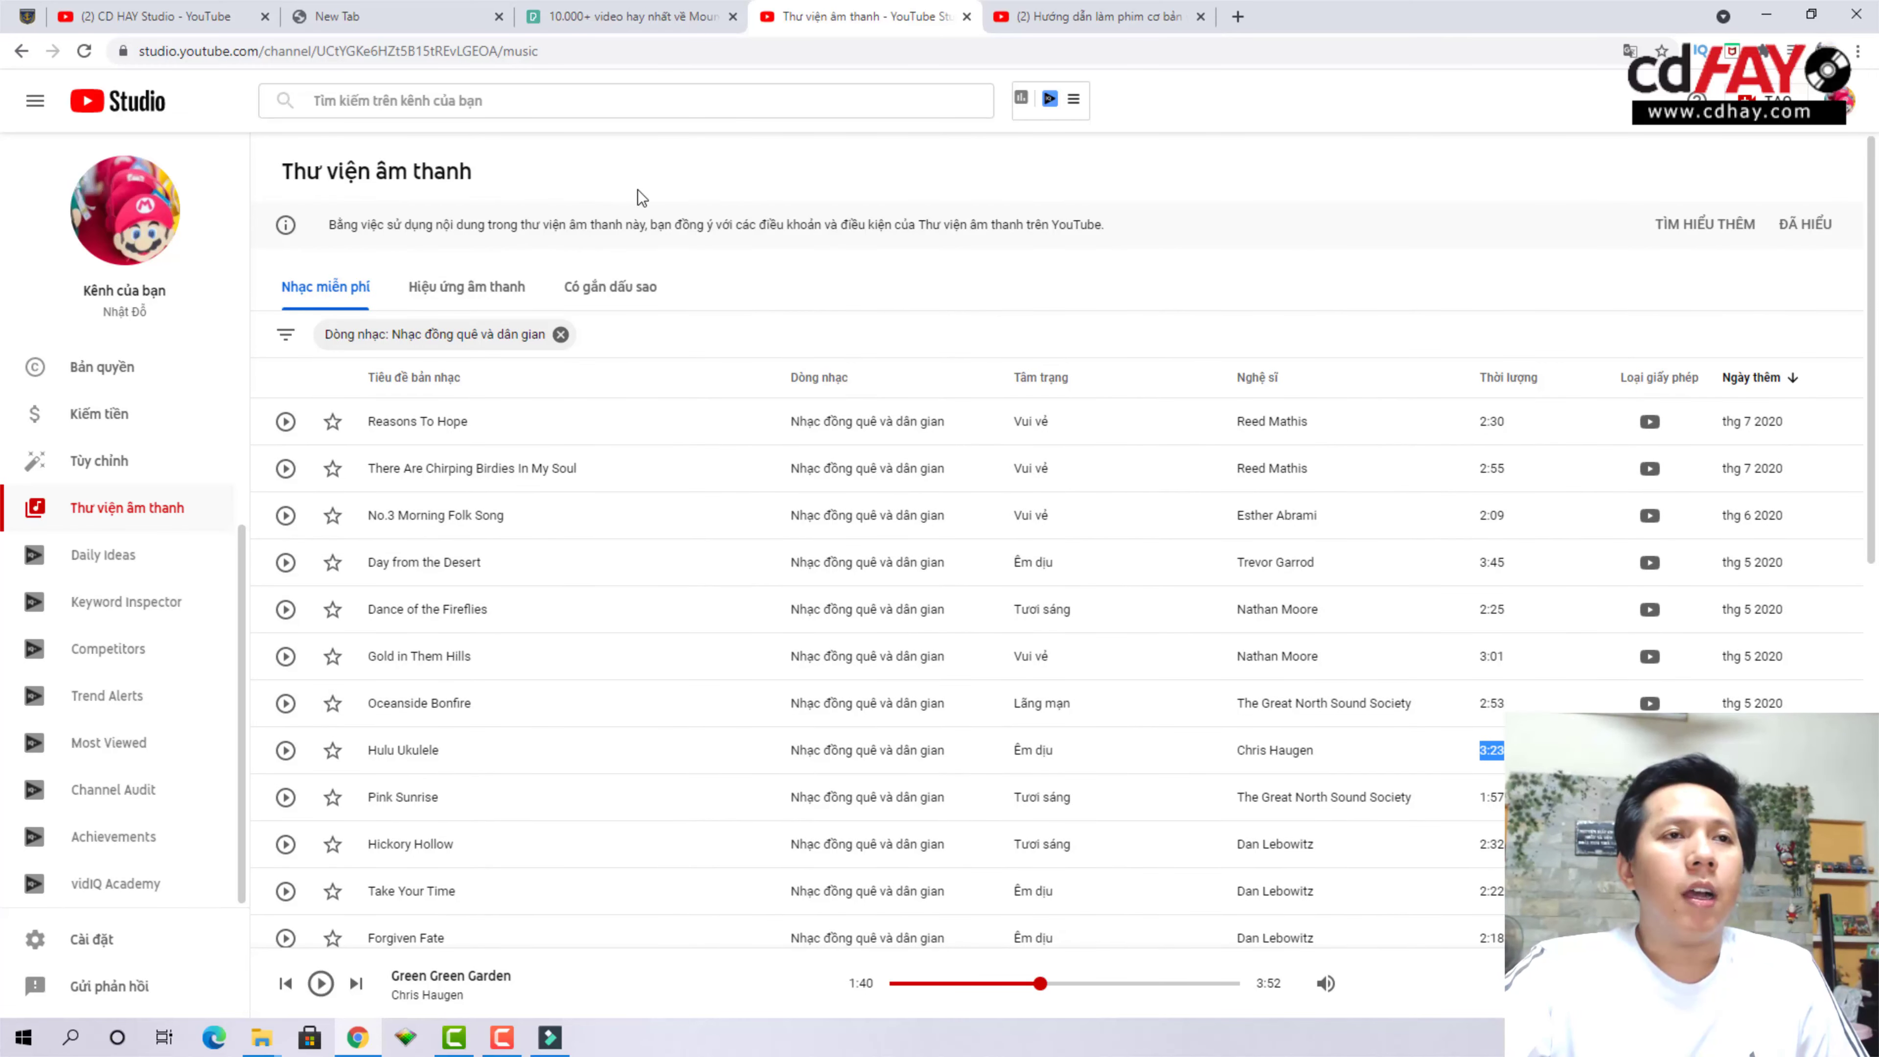
{"action": "left_click", "coordinate": [612, 28]}
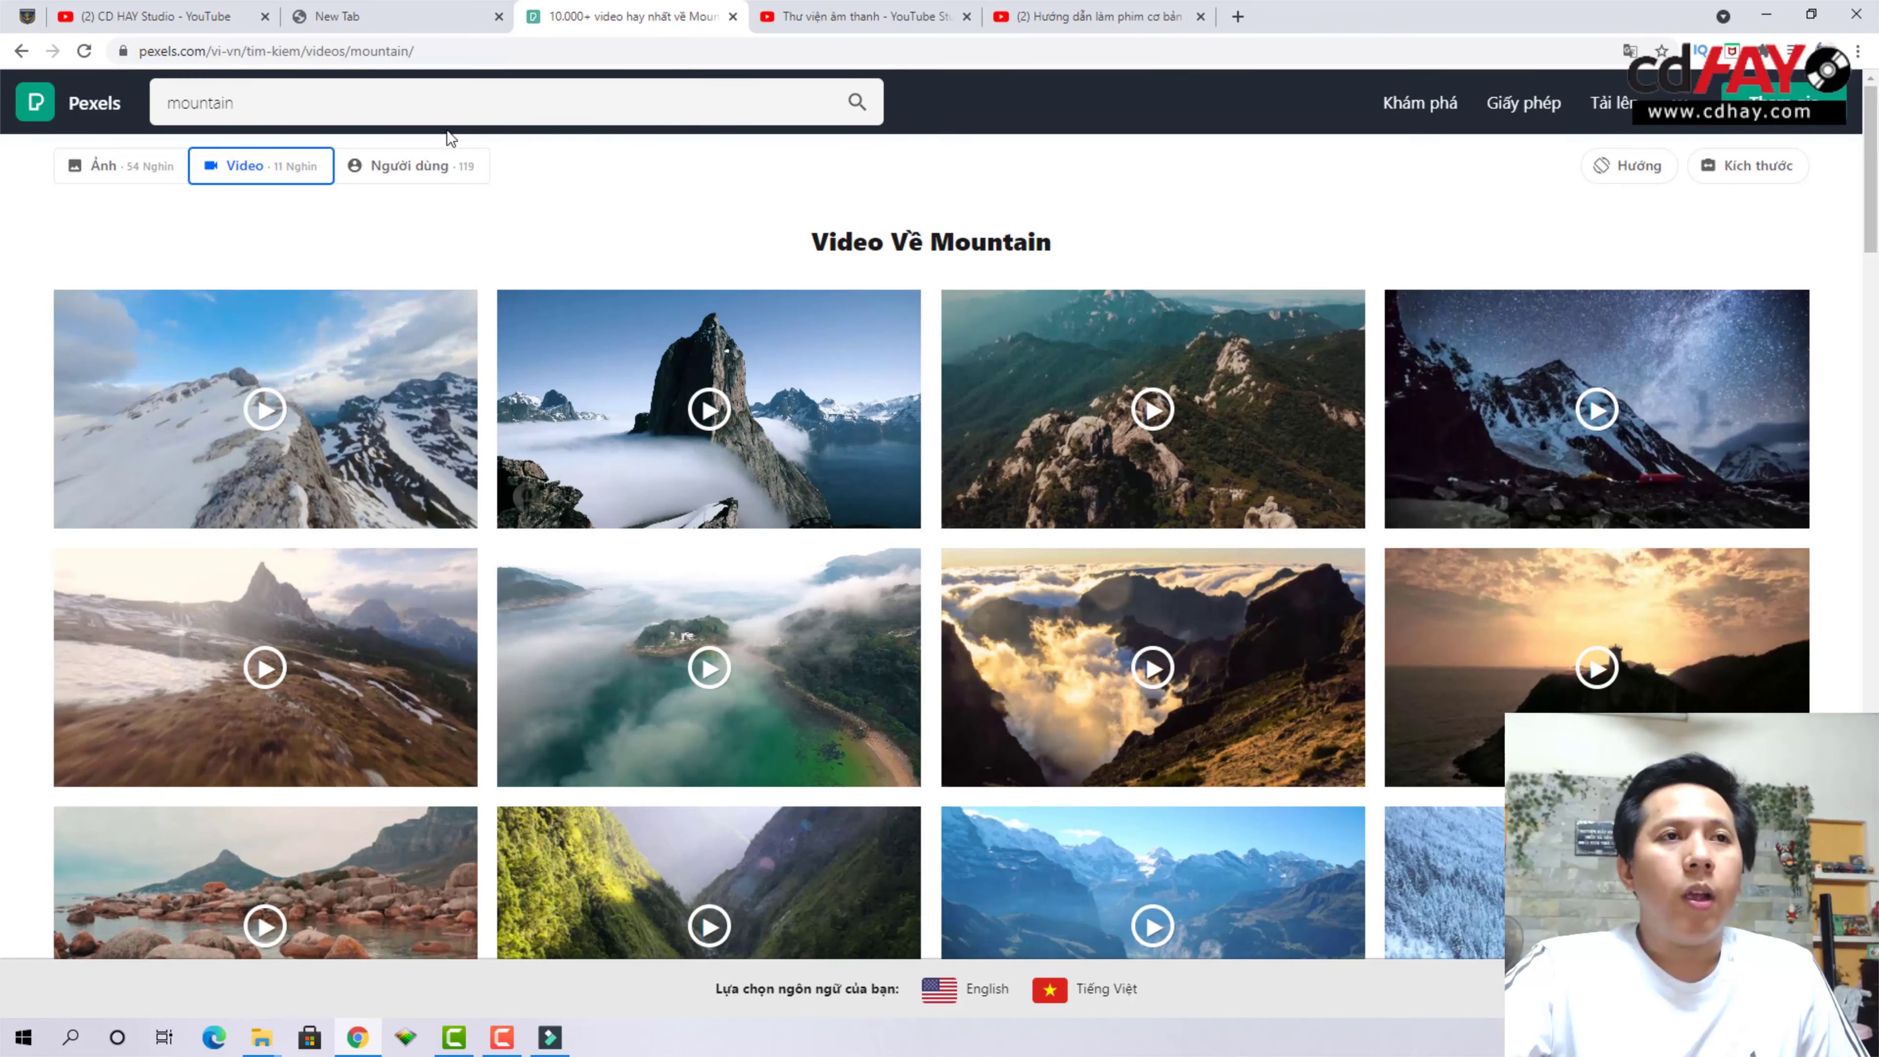
{"action": "left_click", "coordinate": [400, 24]}
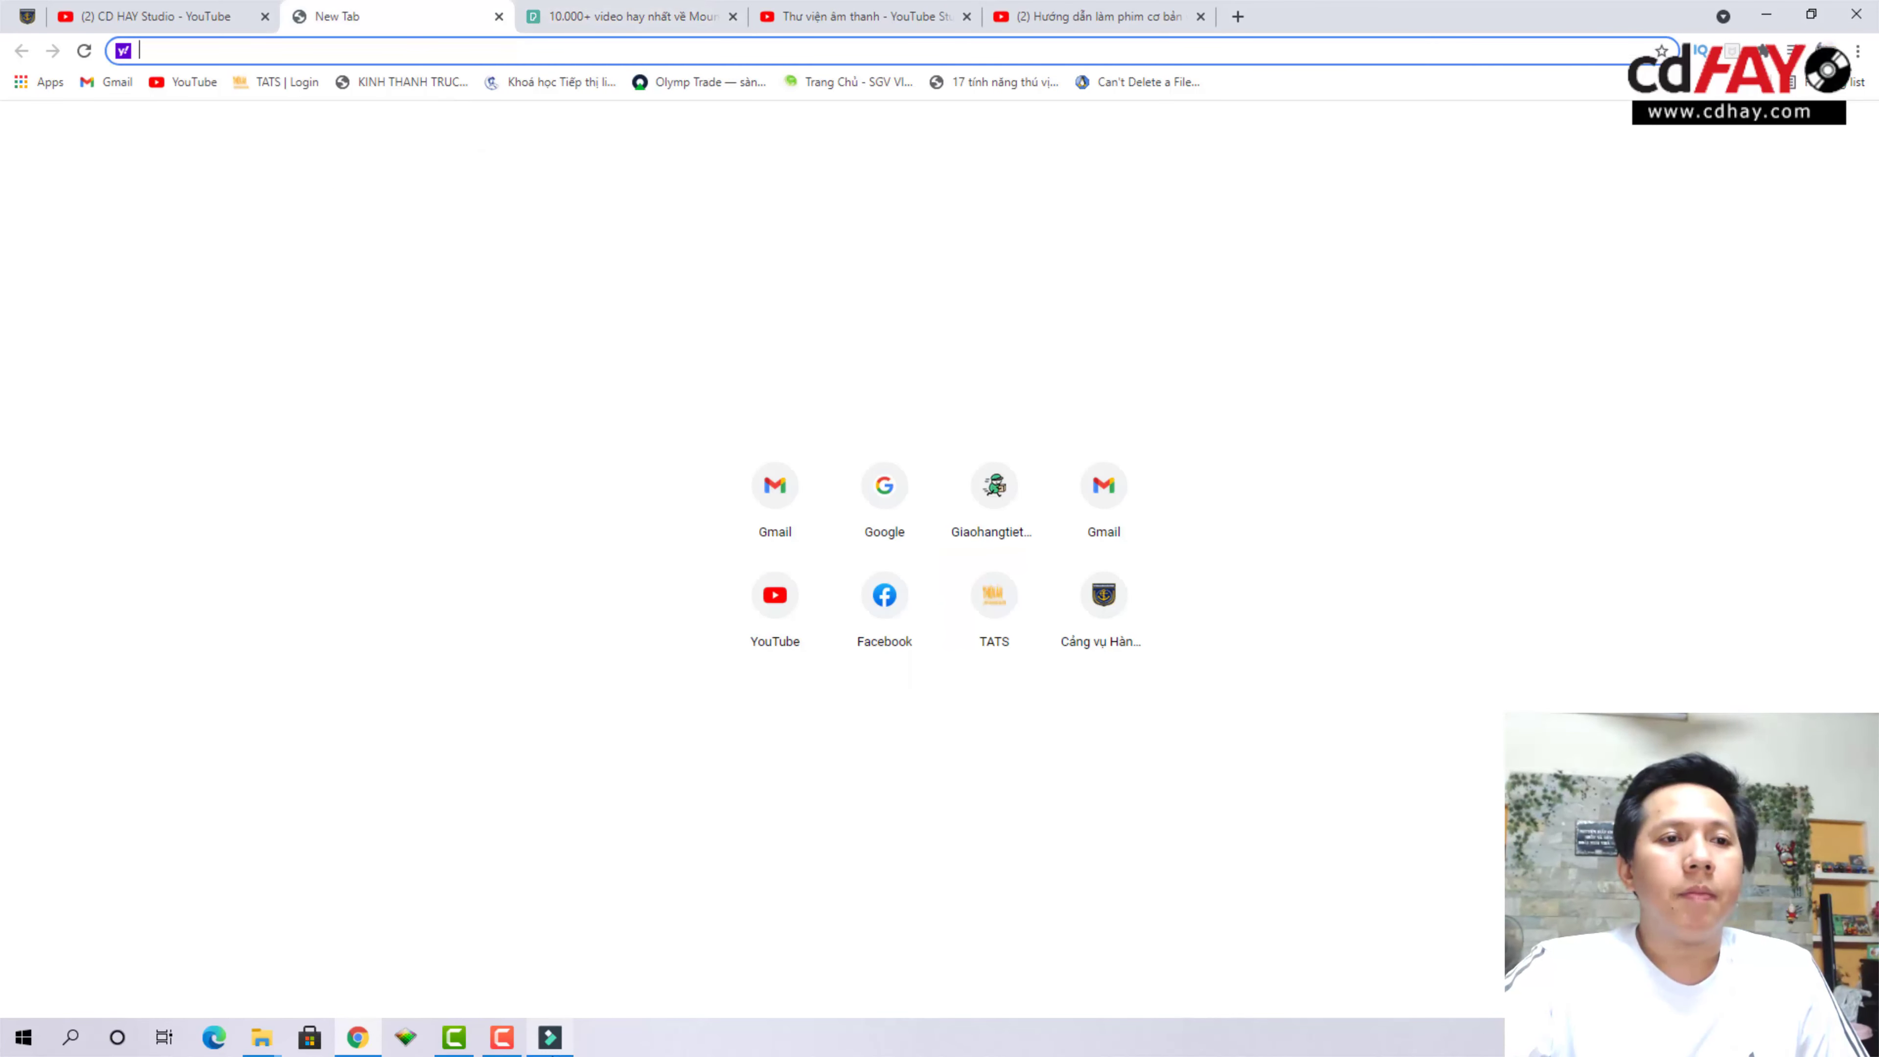
Return to Filmora and import video.mp4, production ID_3750624.mp4 and the Green Green Garden MP3 from the Downloads folder into the project media
{"action": "left_click", "coordinate": [562, 1037]}
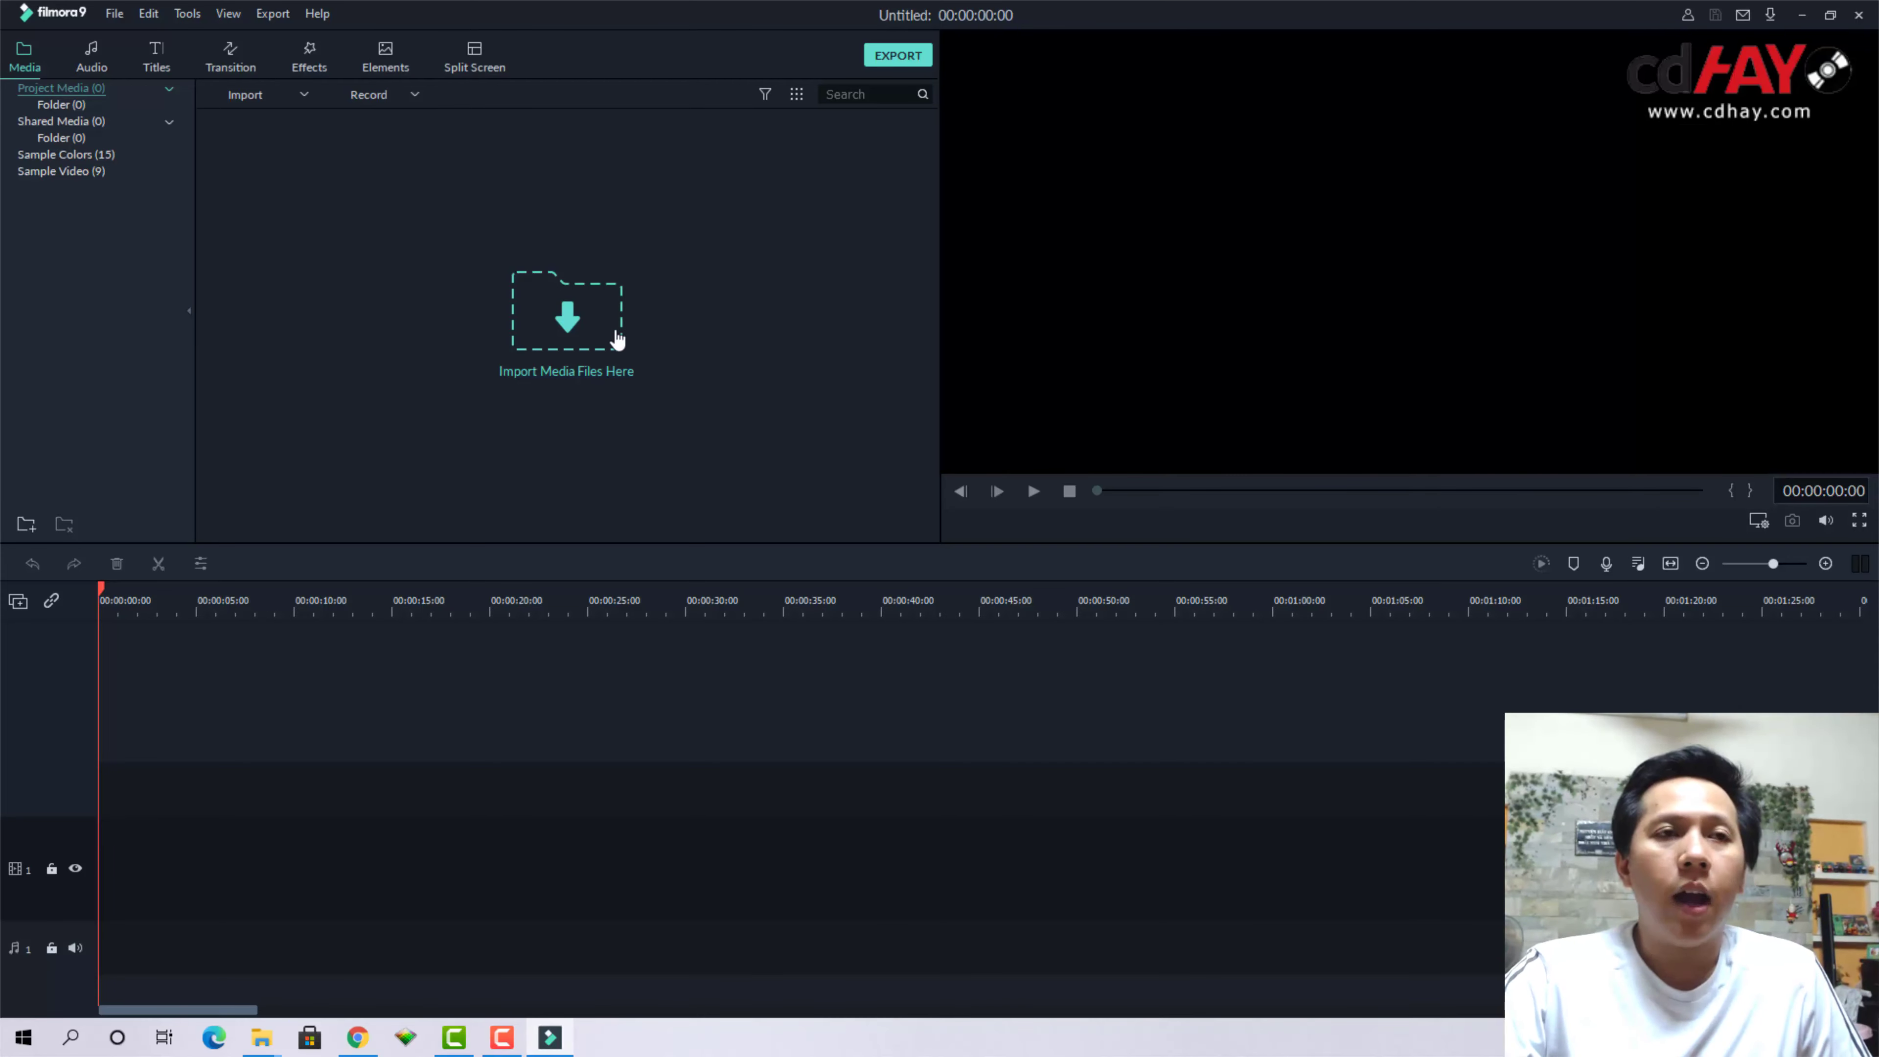
{"action": "key", "text": "alt+Tab"}
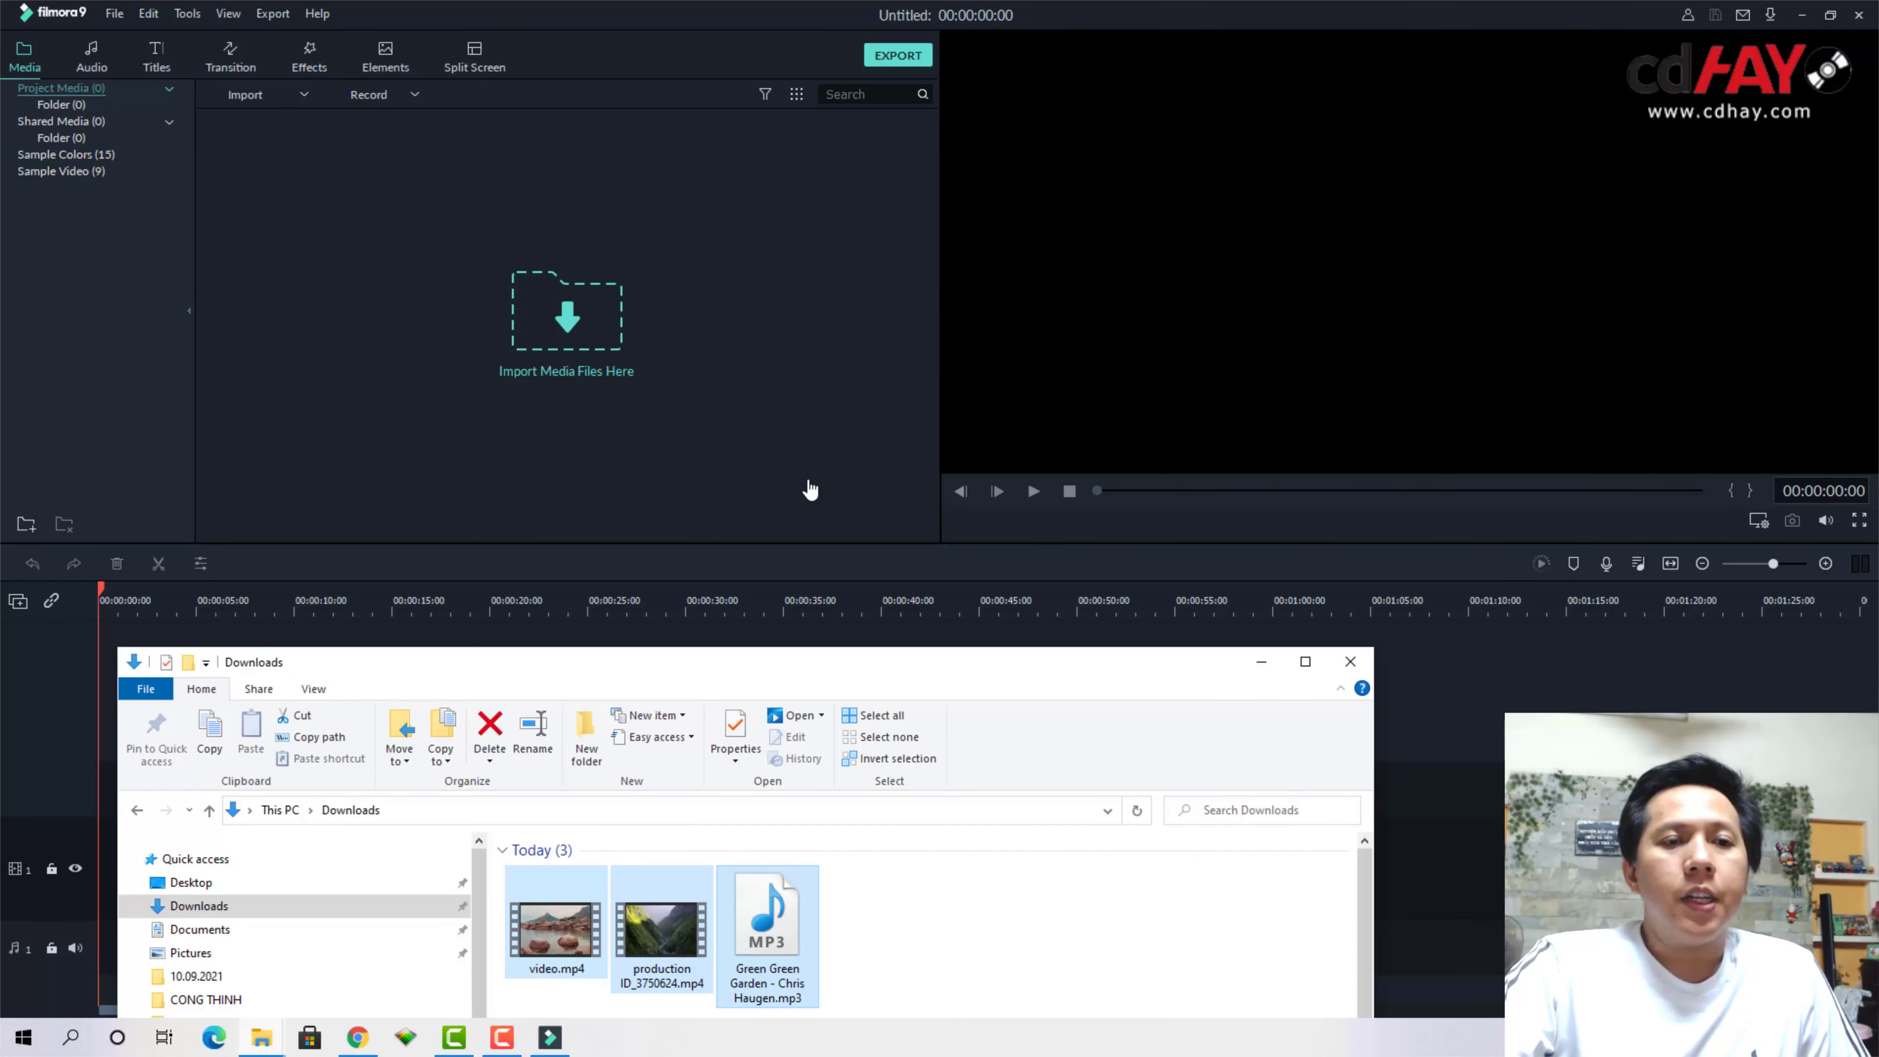
{"action": "left_click_drag", "start_coordinate": [770, 911], "coordinate": [591, 367]}
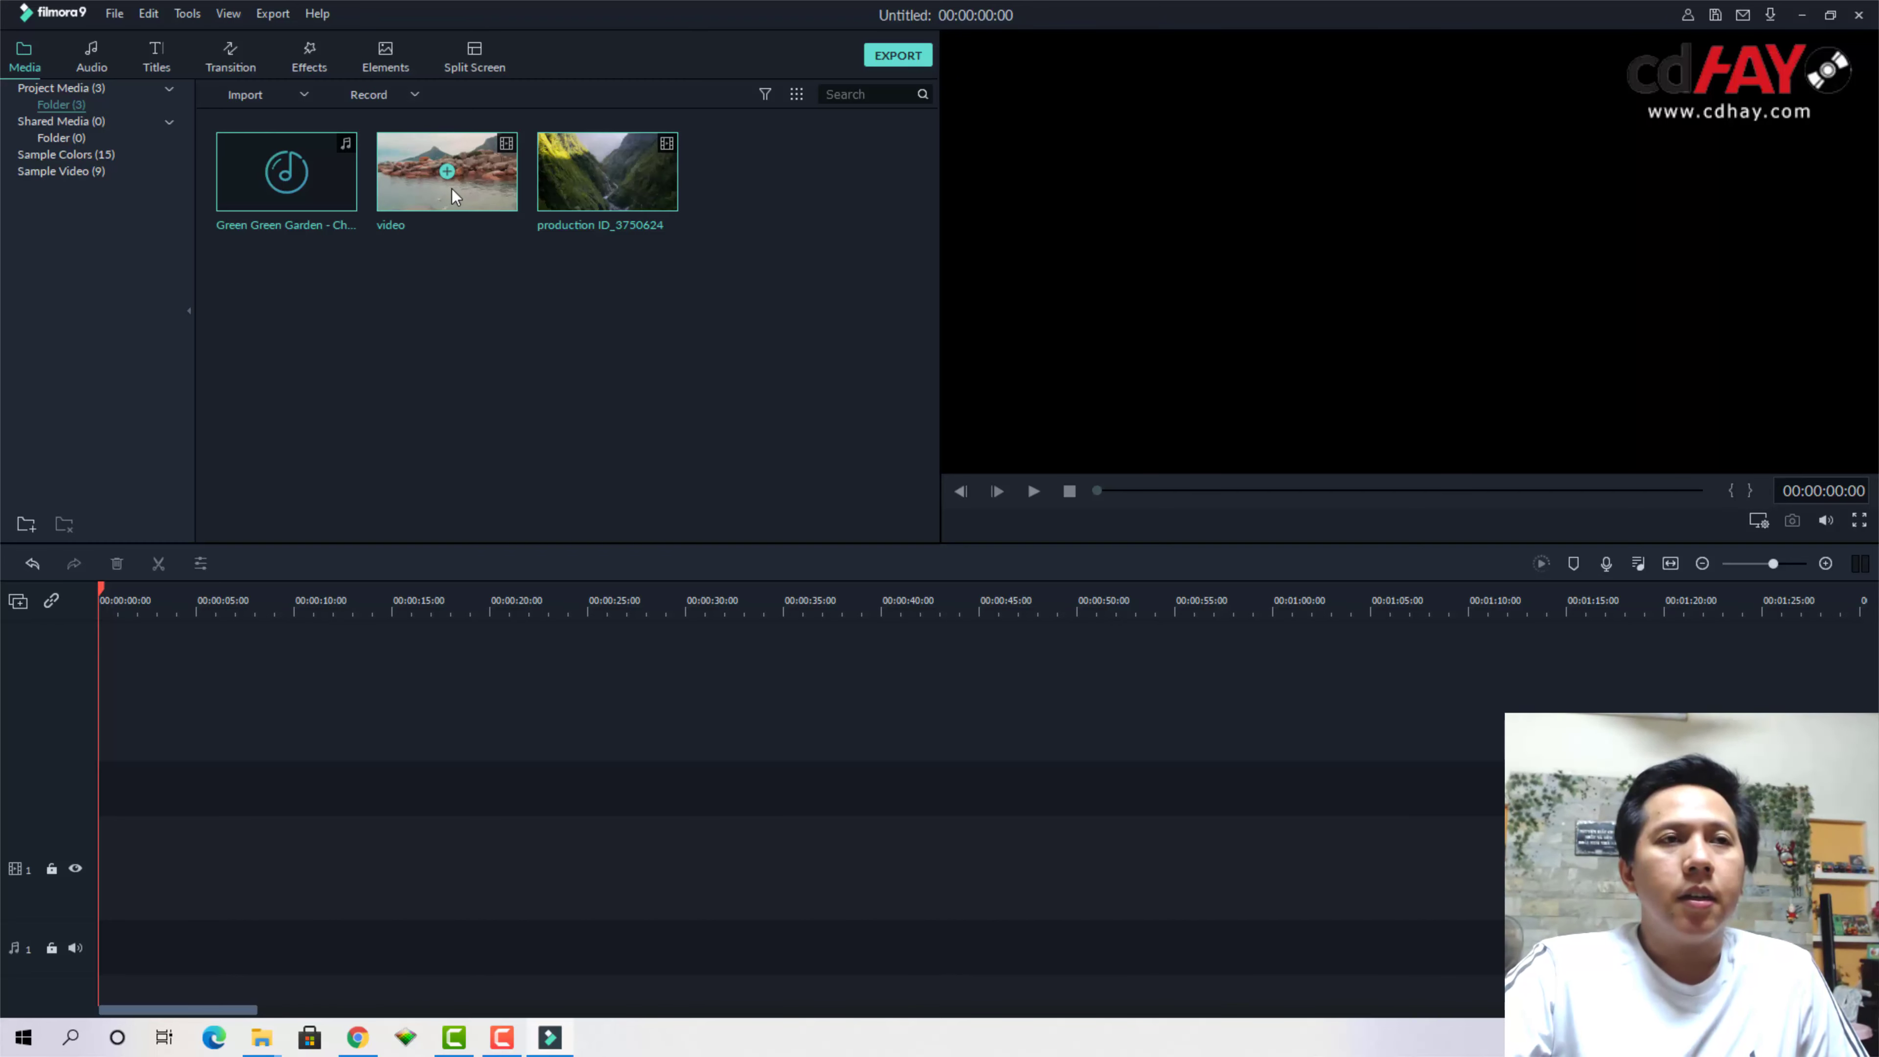
Add the clip named video to the timeline, match the project settings to the media, and return the playhead to the beginning
{"action": "left_click", "coordinate": [447, 172]}
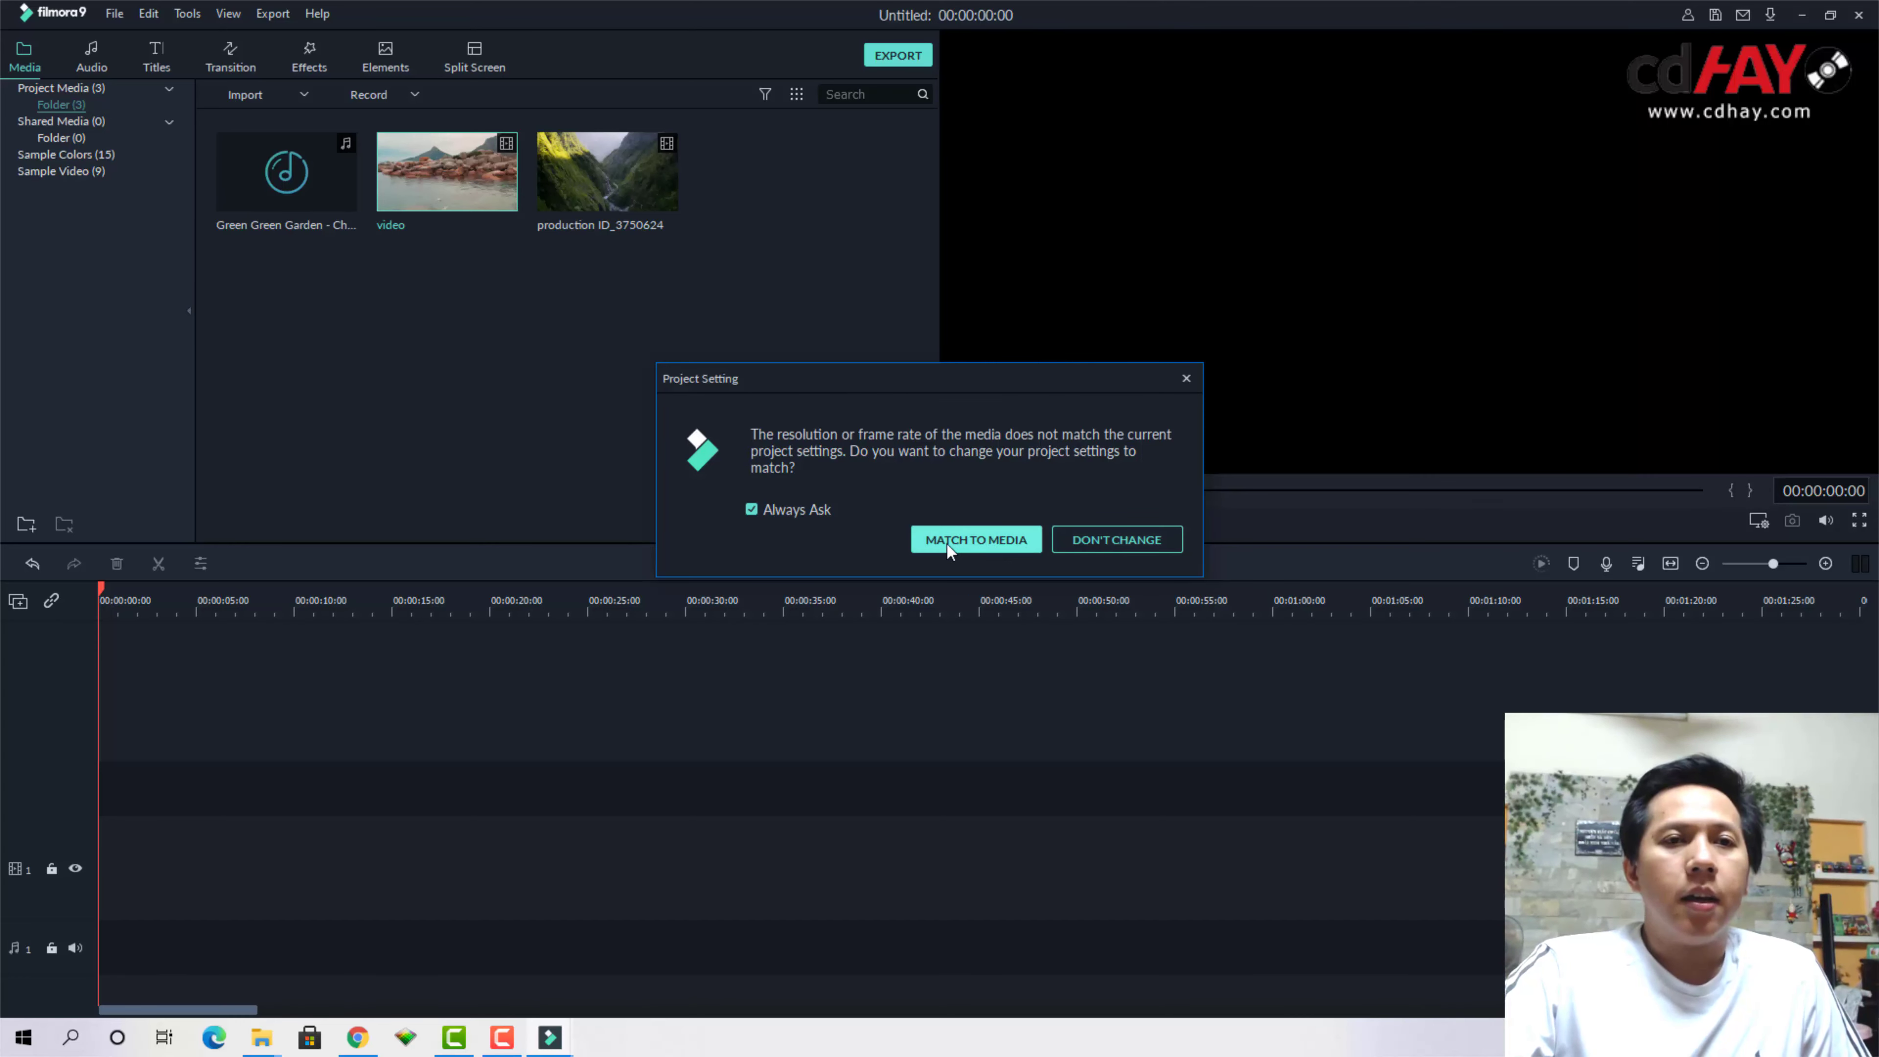
{"action": "left_click", "coordinate": [976, 540]}
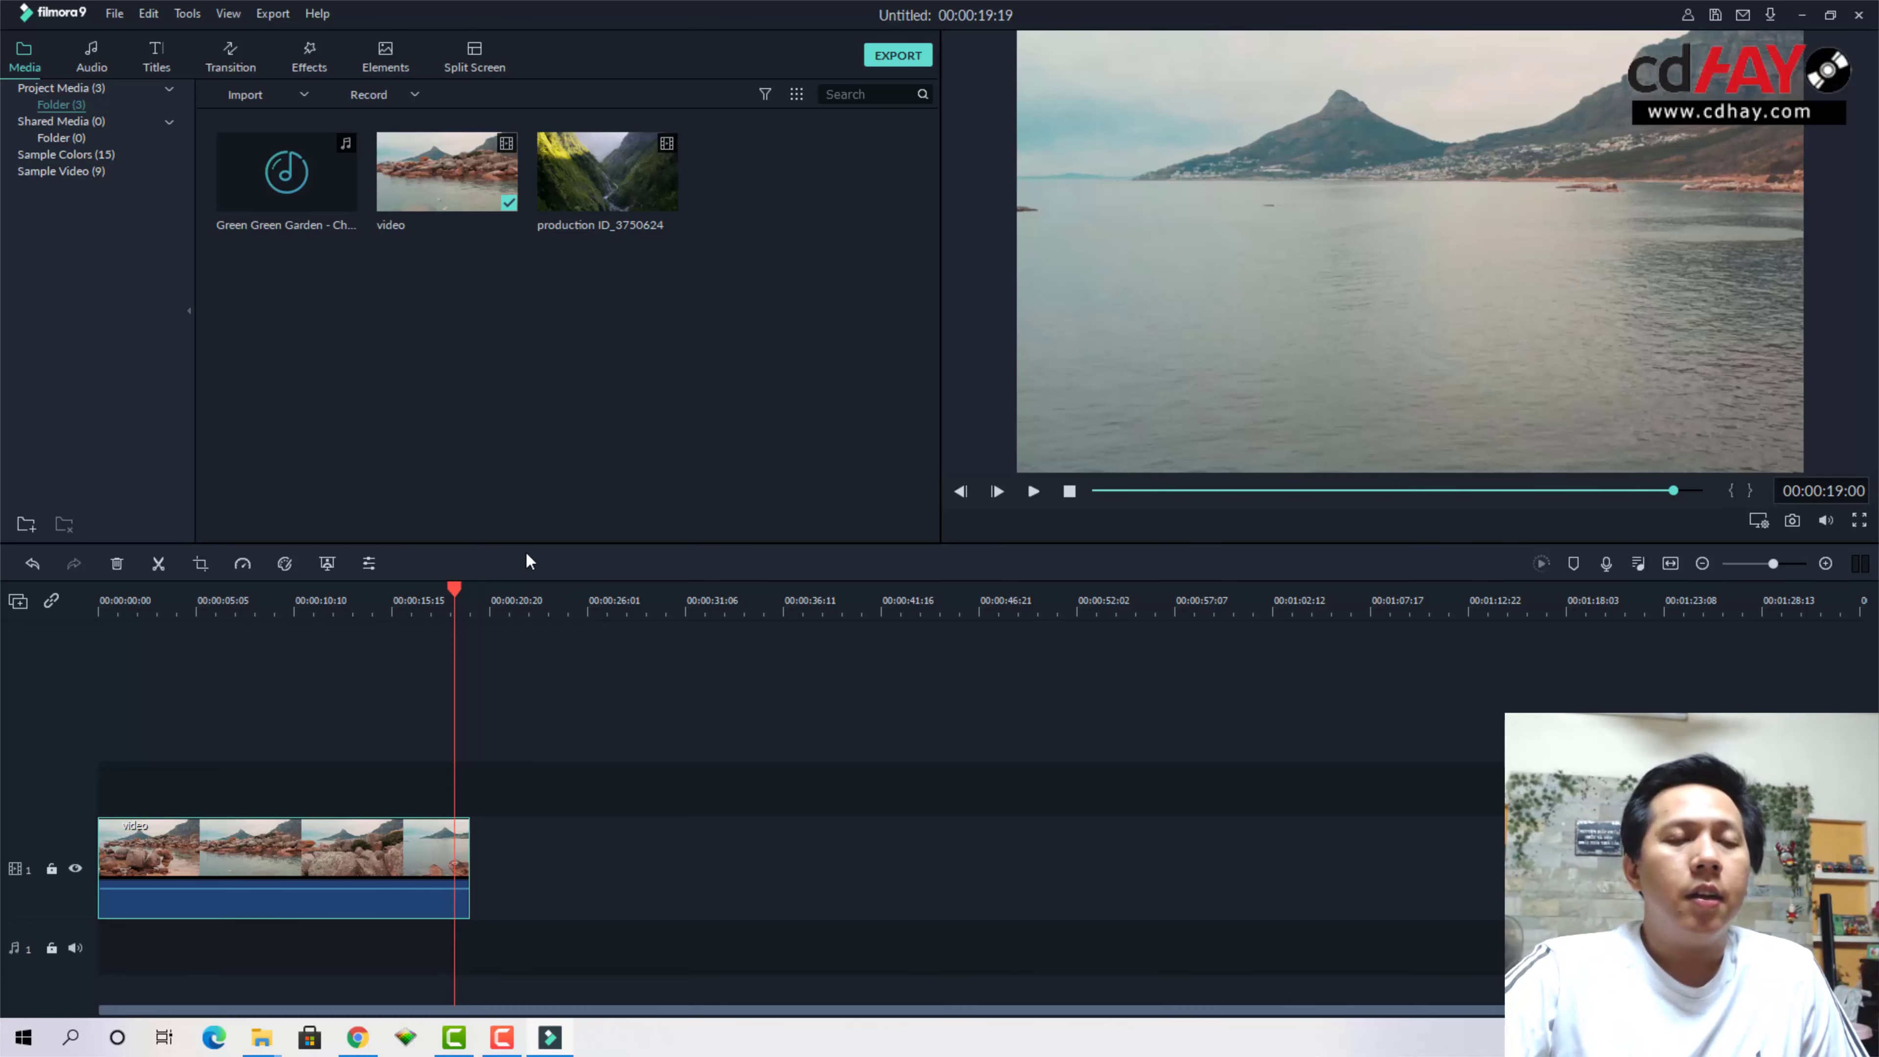
{"action": "mouse_move", "coordinate": [468, 180]}
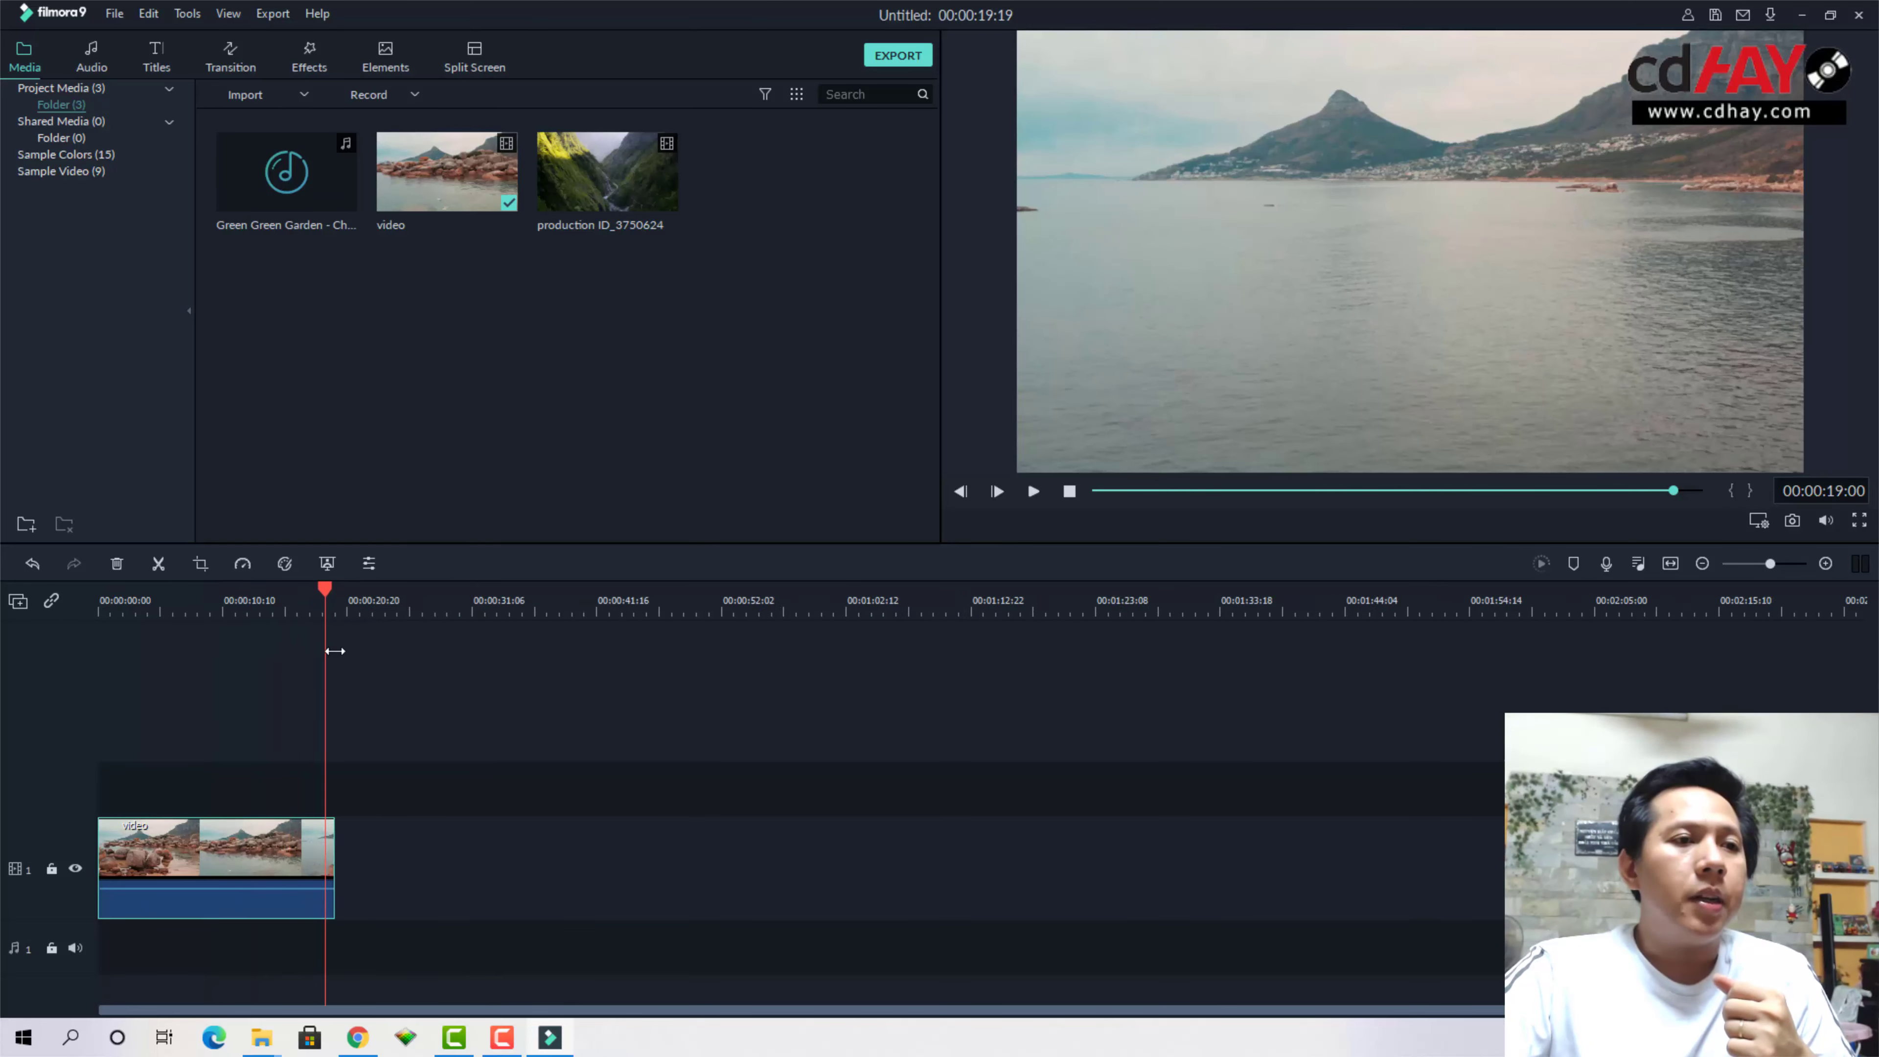
{"action": "left_click_drag", "start_coordinate": [450, 619], "coordinate": [100, 623]}
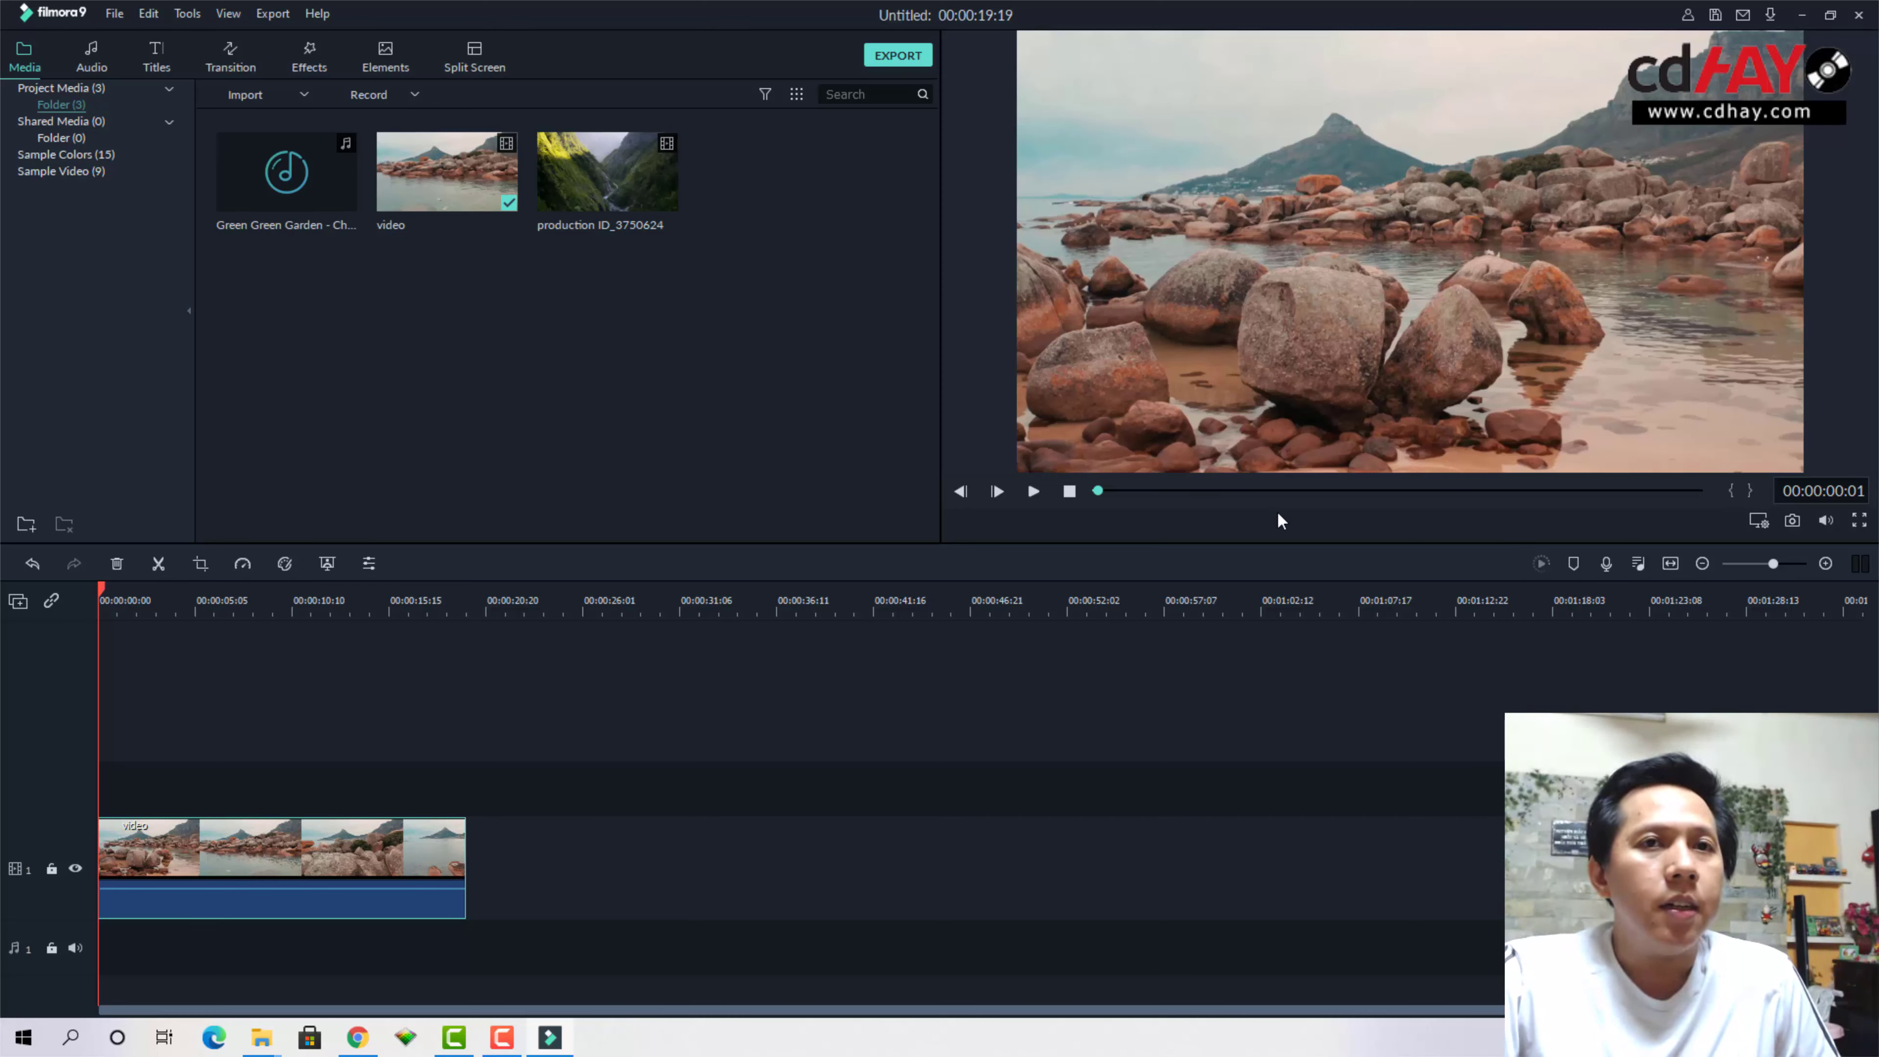
Add the Credit 5 title above the video clip and shift it to start about 3 seconds into the timeline
{"action": "left_click", "coordinate": [157, 67]}
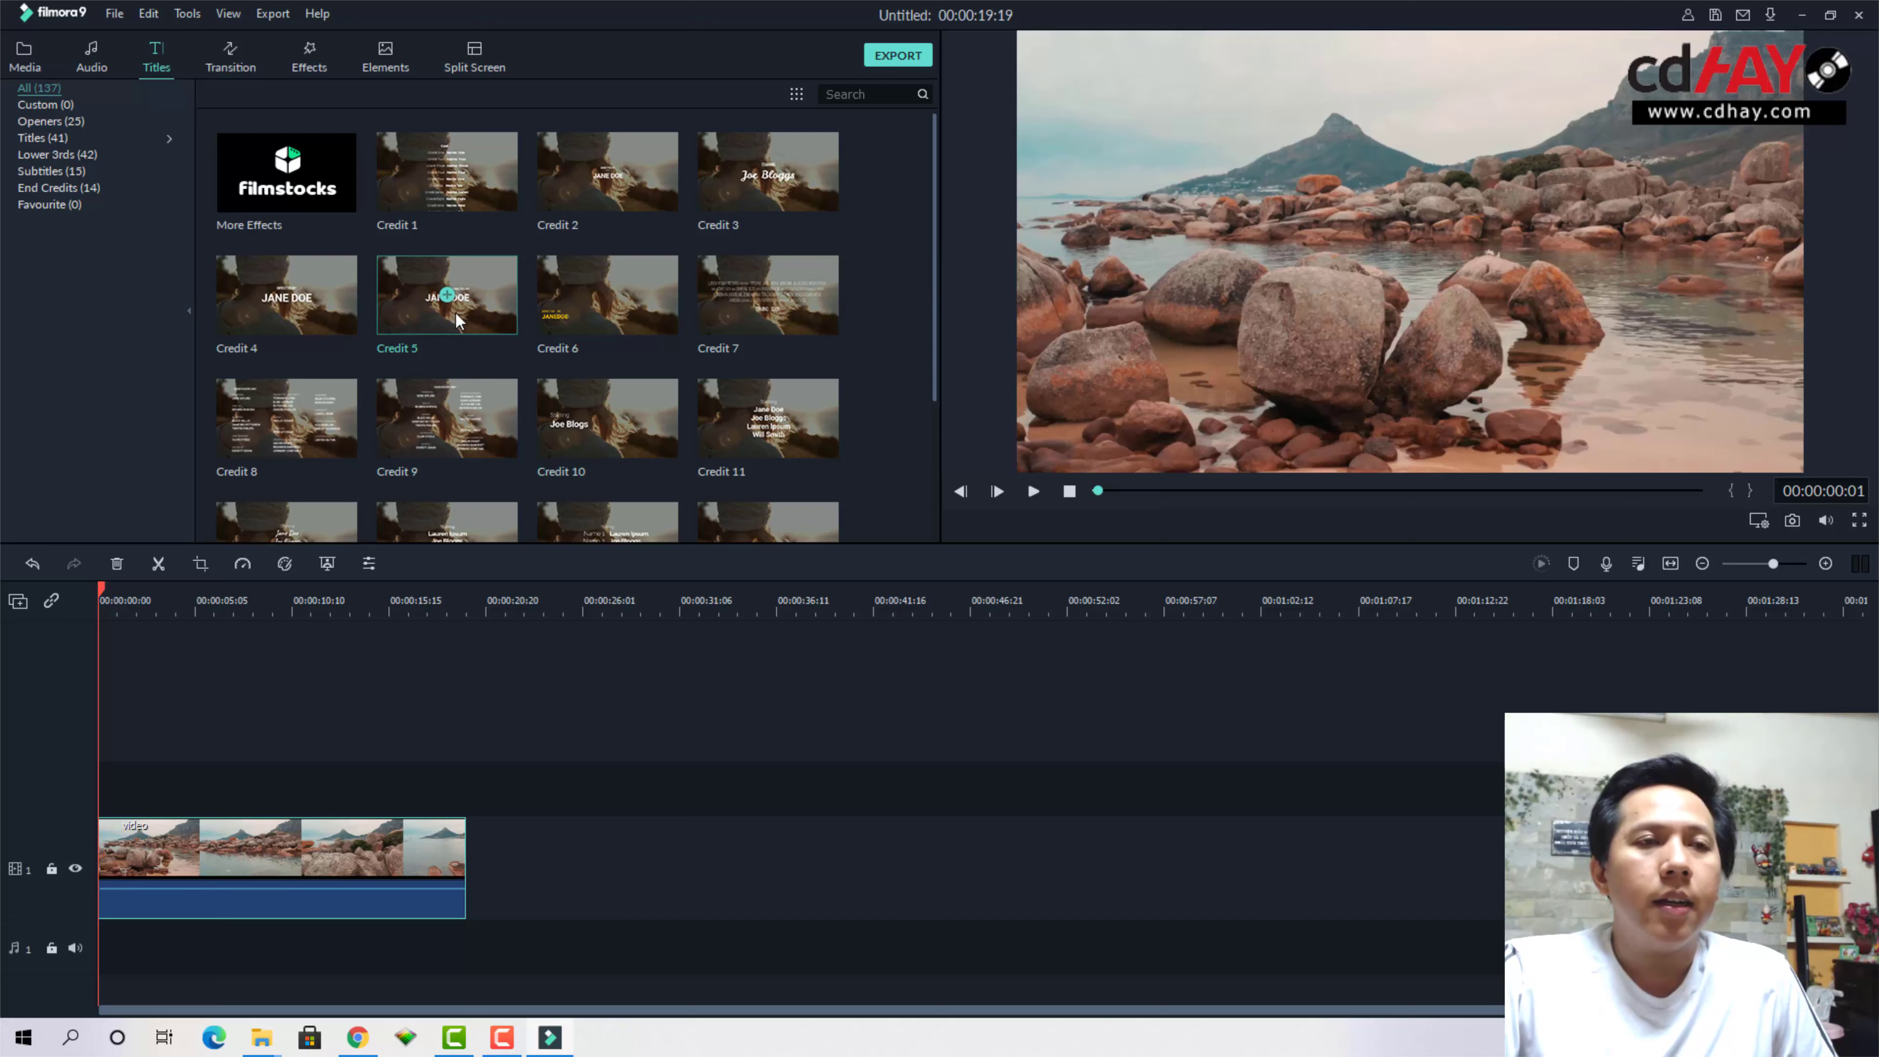
{"action": "left_click", "coordinate": [447, 297]}
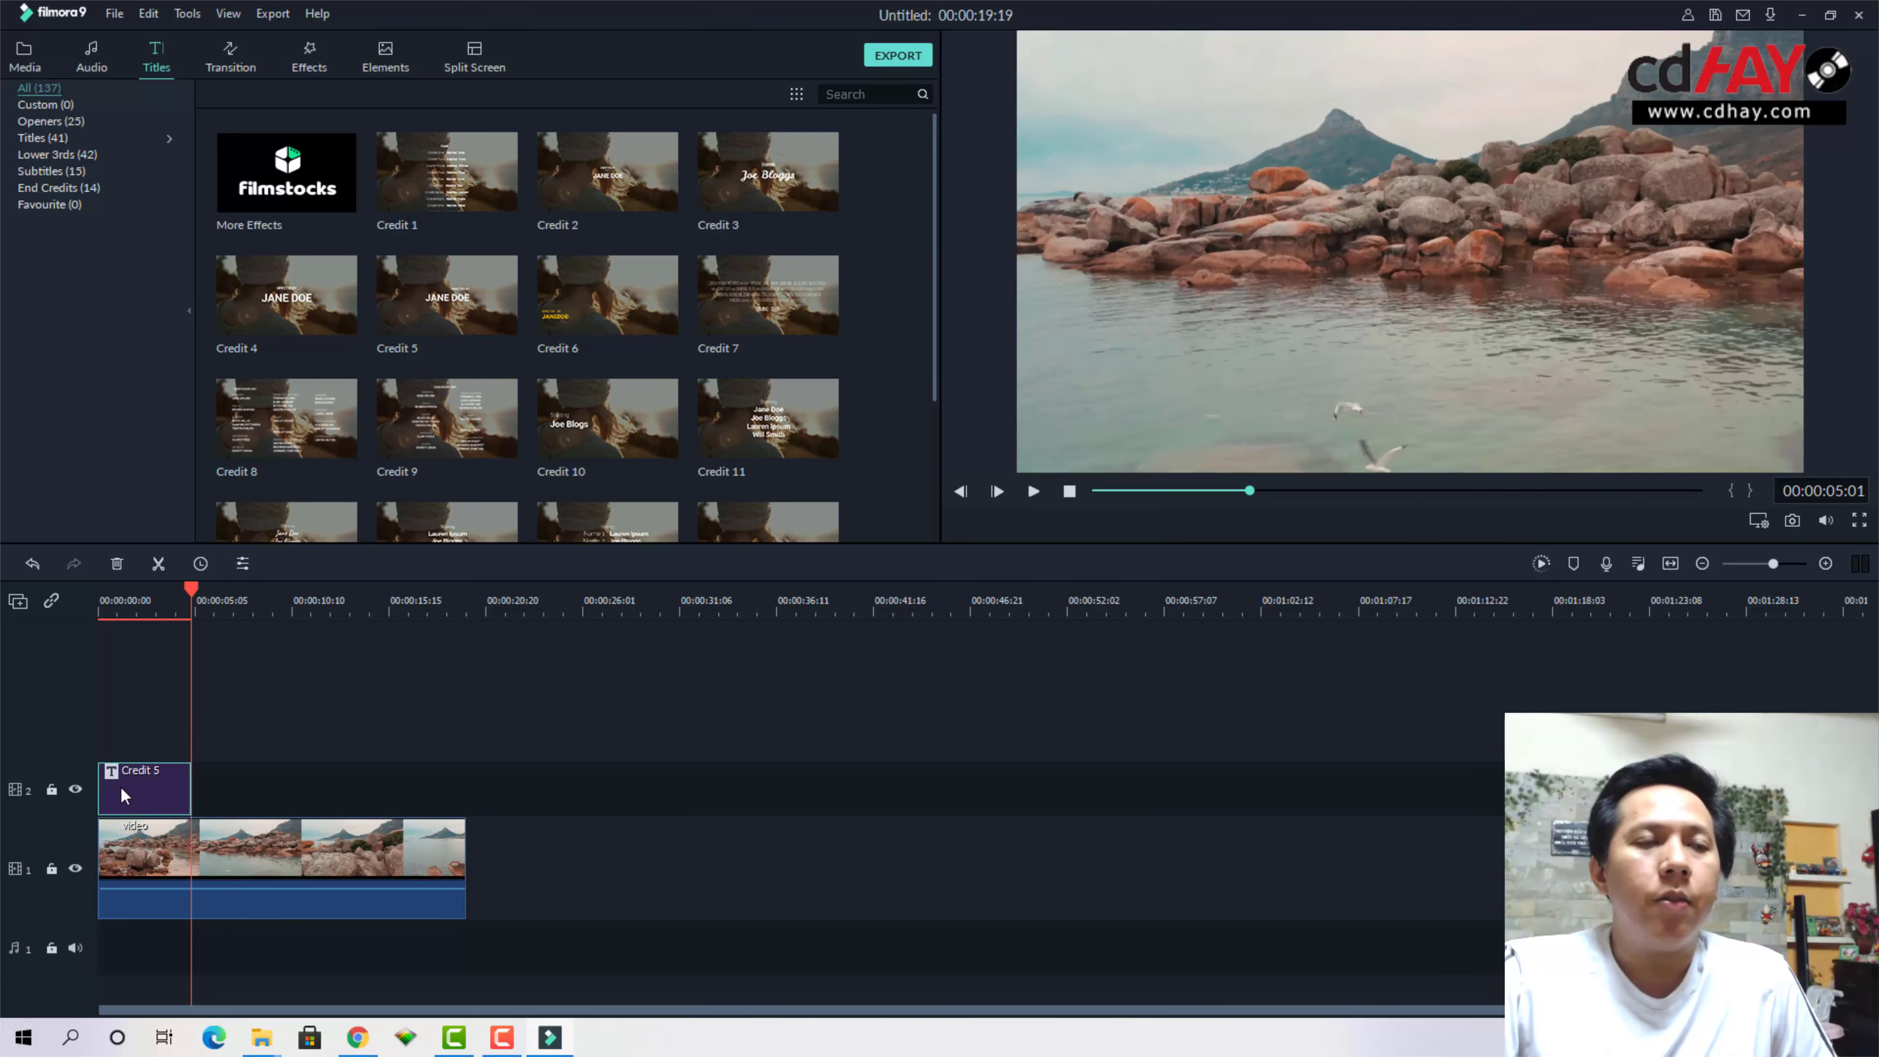
{"action": "scroll", "coordinate": [936, 263], "scroll_direction": "down", "scroll_amount": 10}
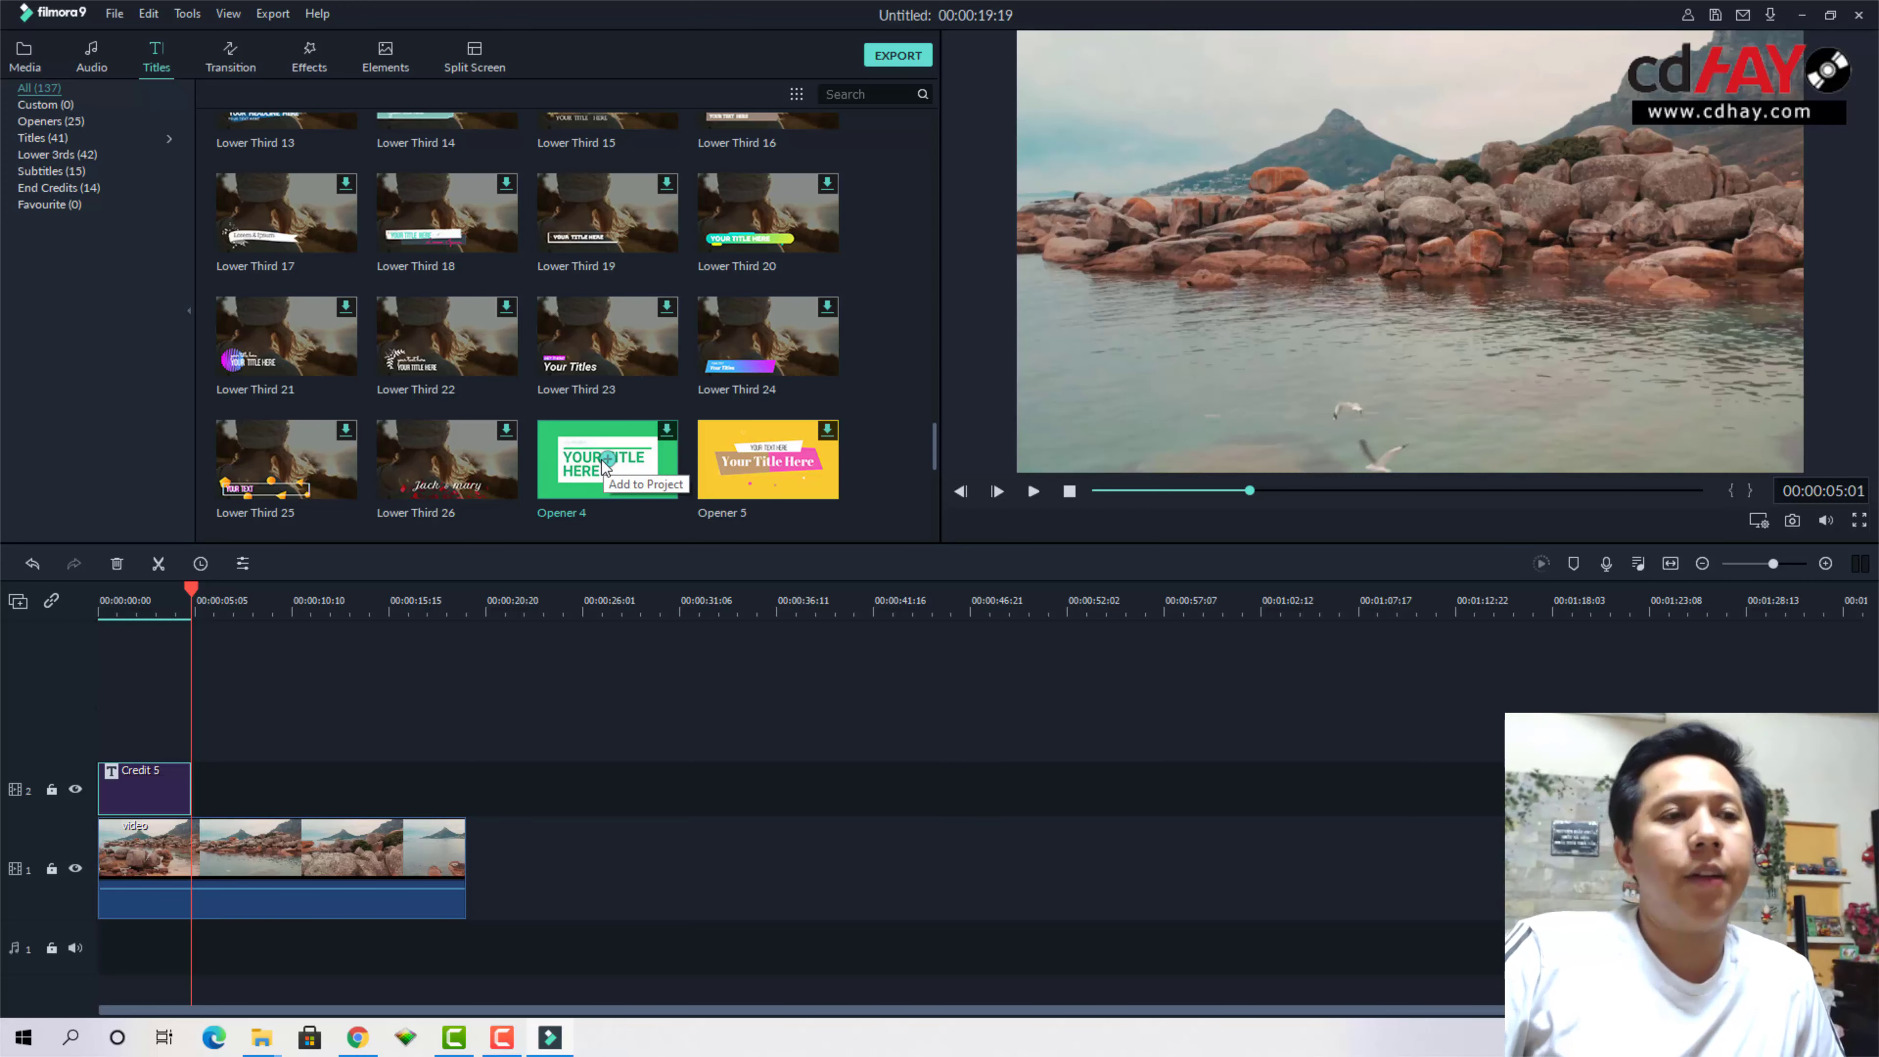
{"action": "left_click_drag", "start_coordinate": [143, 794], "coordinate": [202, 786]}
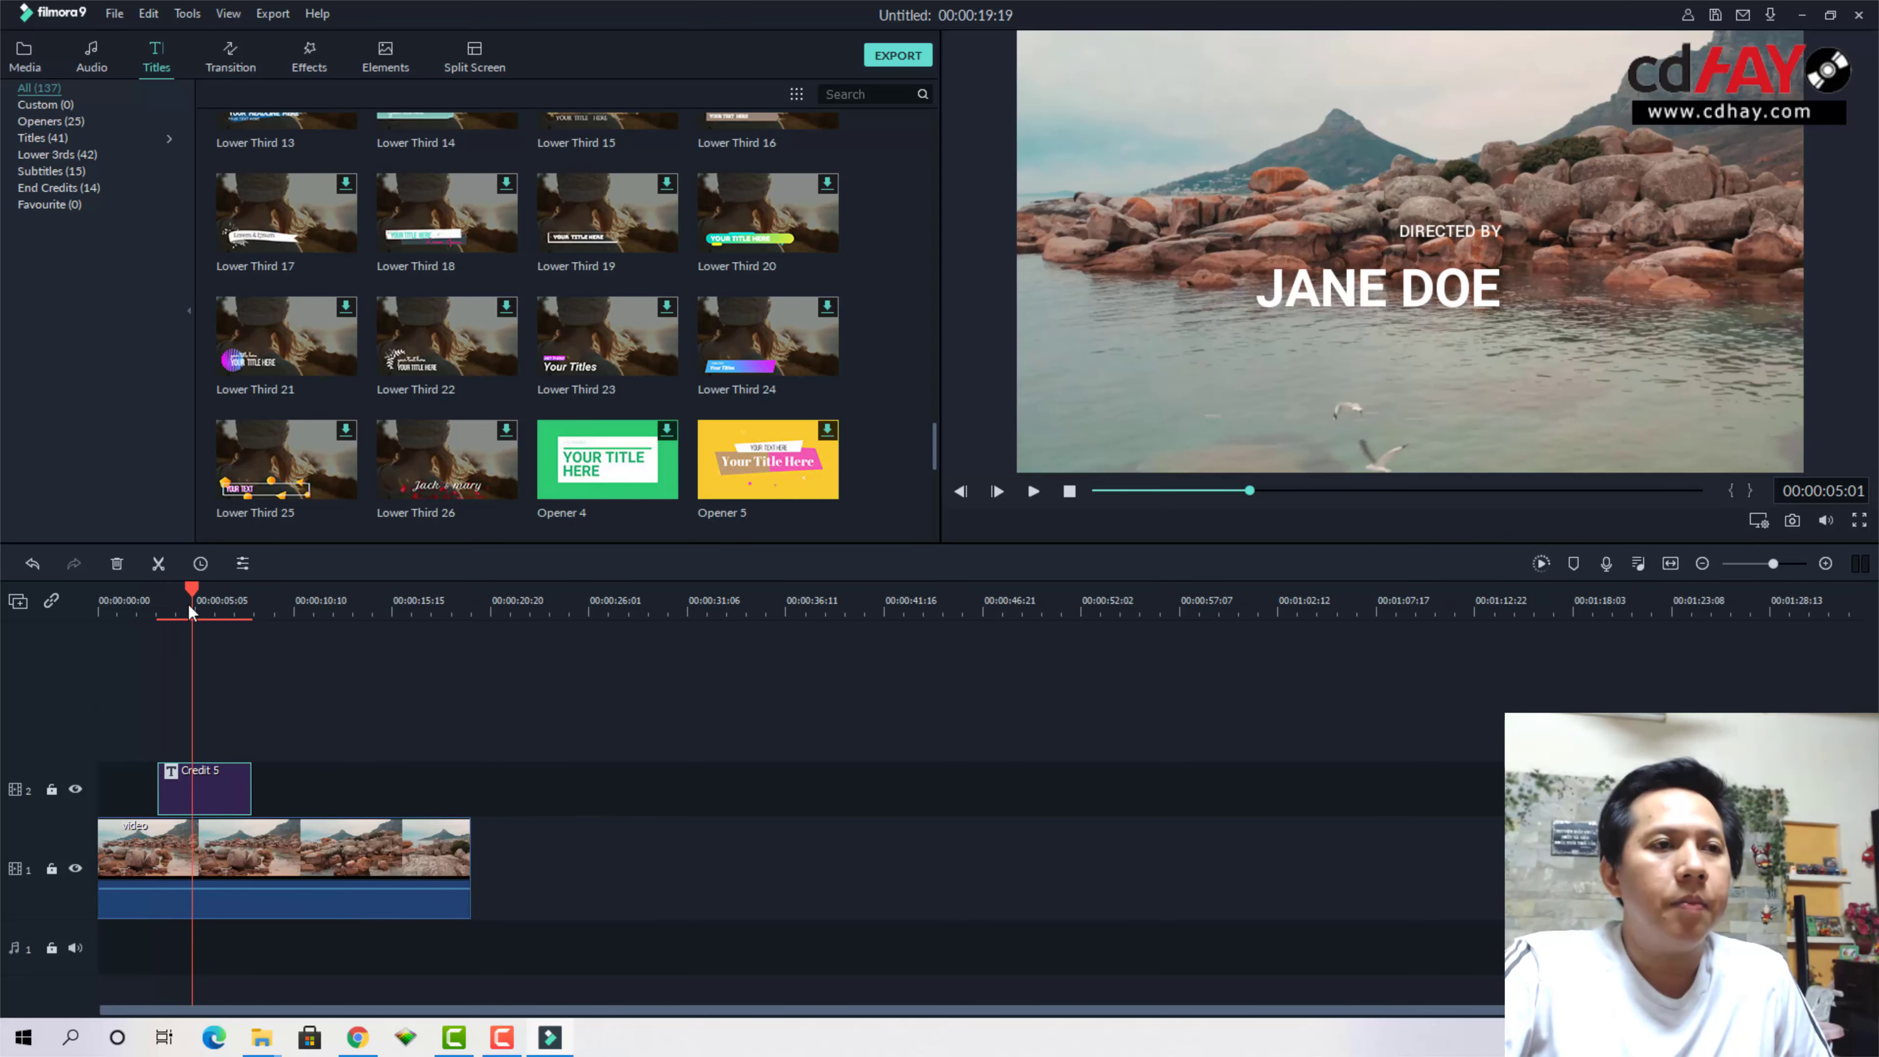
Play back the Credit 5 title from just before its start to check its opening animation
{"action": "left_click_drag", "start_coordinate": [190, 589], "coordinate": [152, 612]}
{"action": "left_click", "coordinate": [1031, 494]}
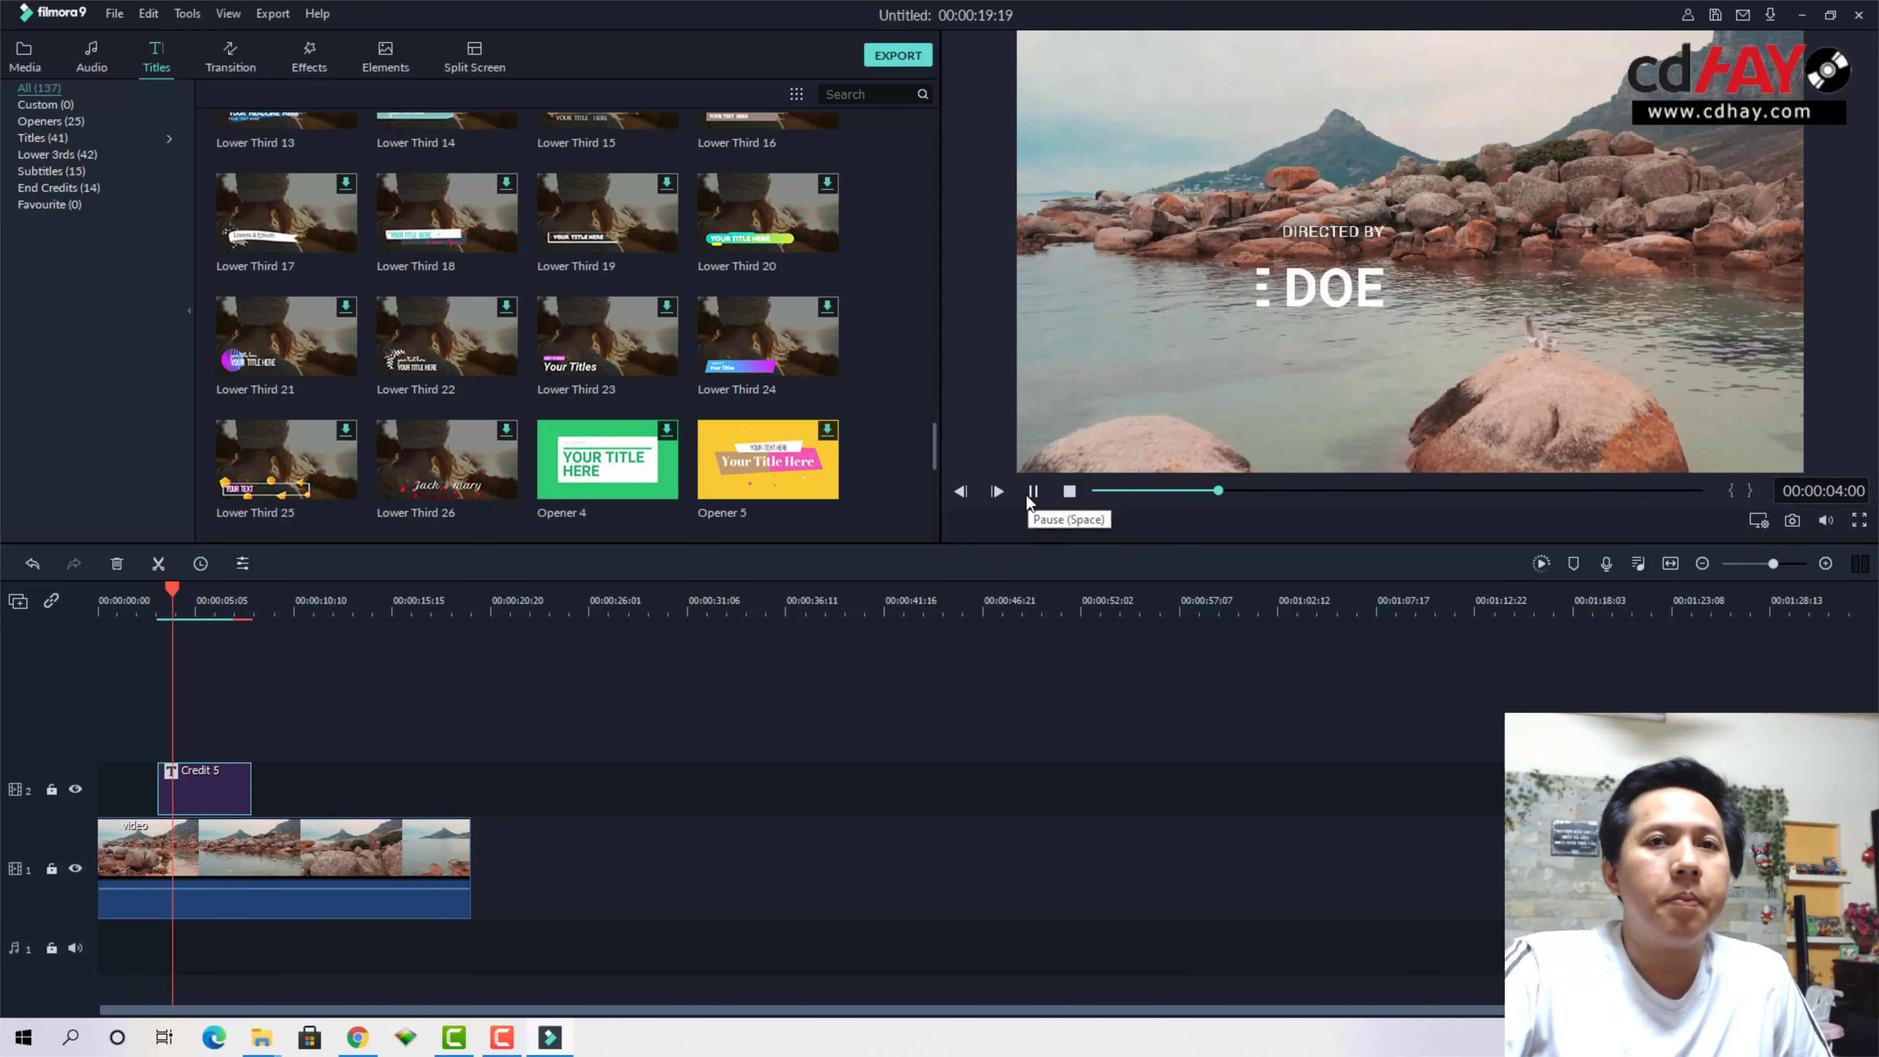
{"action": "left_click", "coordinate": [1031, 491]}
Replace the placeholder name under "DIRECTED BY" in the Credit 5 title with "Your Channel"
{"action": "double_click", "coordinate": [1348, 280]}
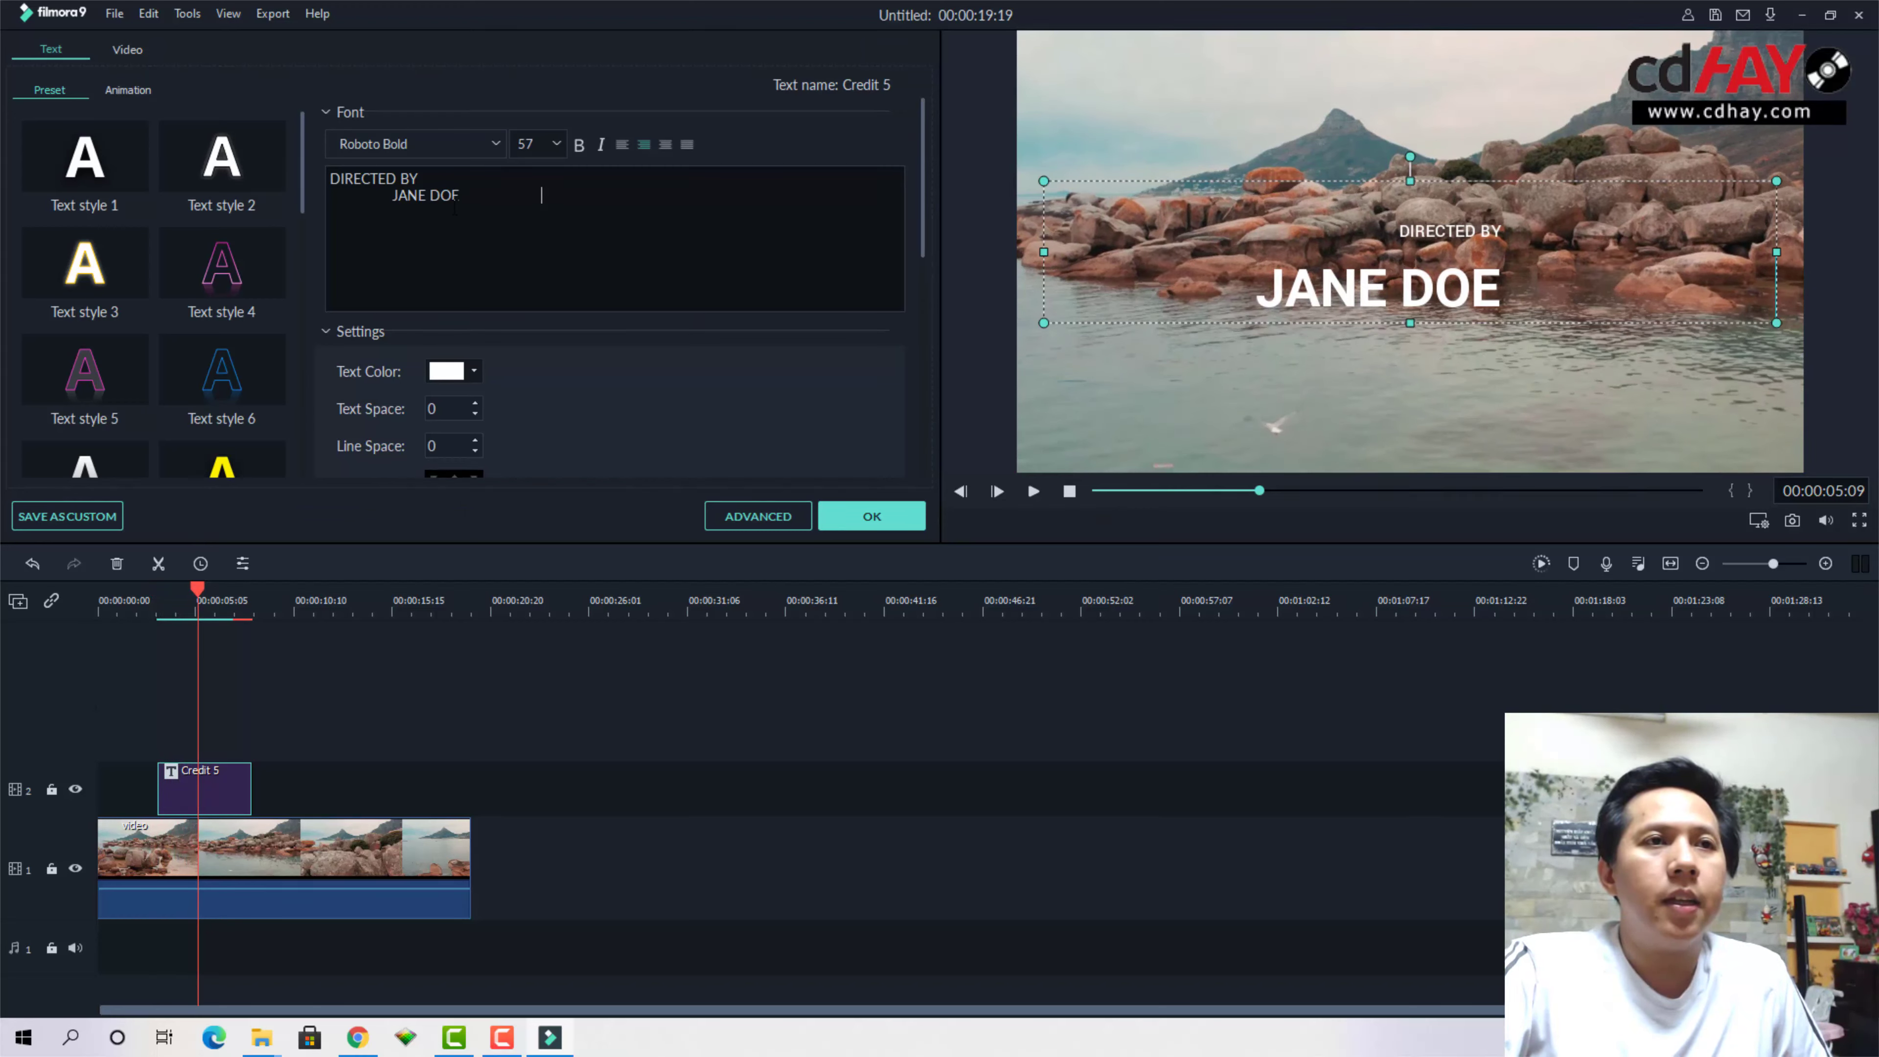
{"action": "double_click", "coordinate": [396, 196]}
{"action": "key", "text": "Delete"}
{"action": "key", "text": "Delete"}
{"action": "key", "text": "Delete"}
{"action": "key", "text": "Delete"}
{"action": "key", "text": "Delete"}
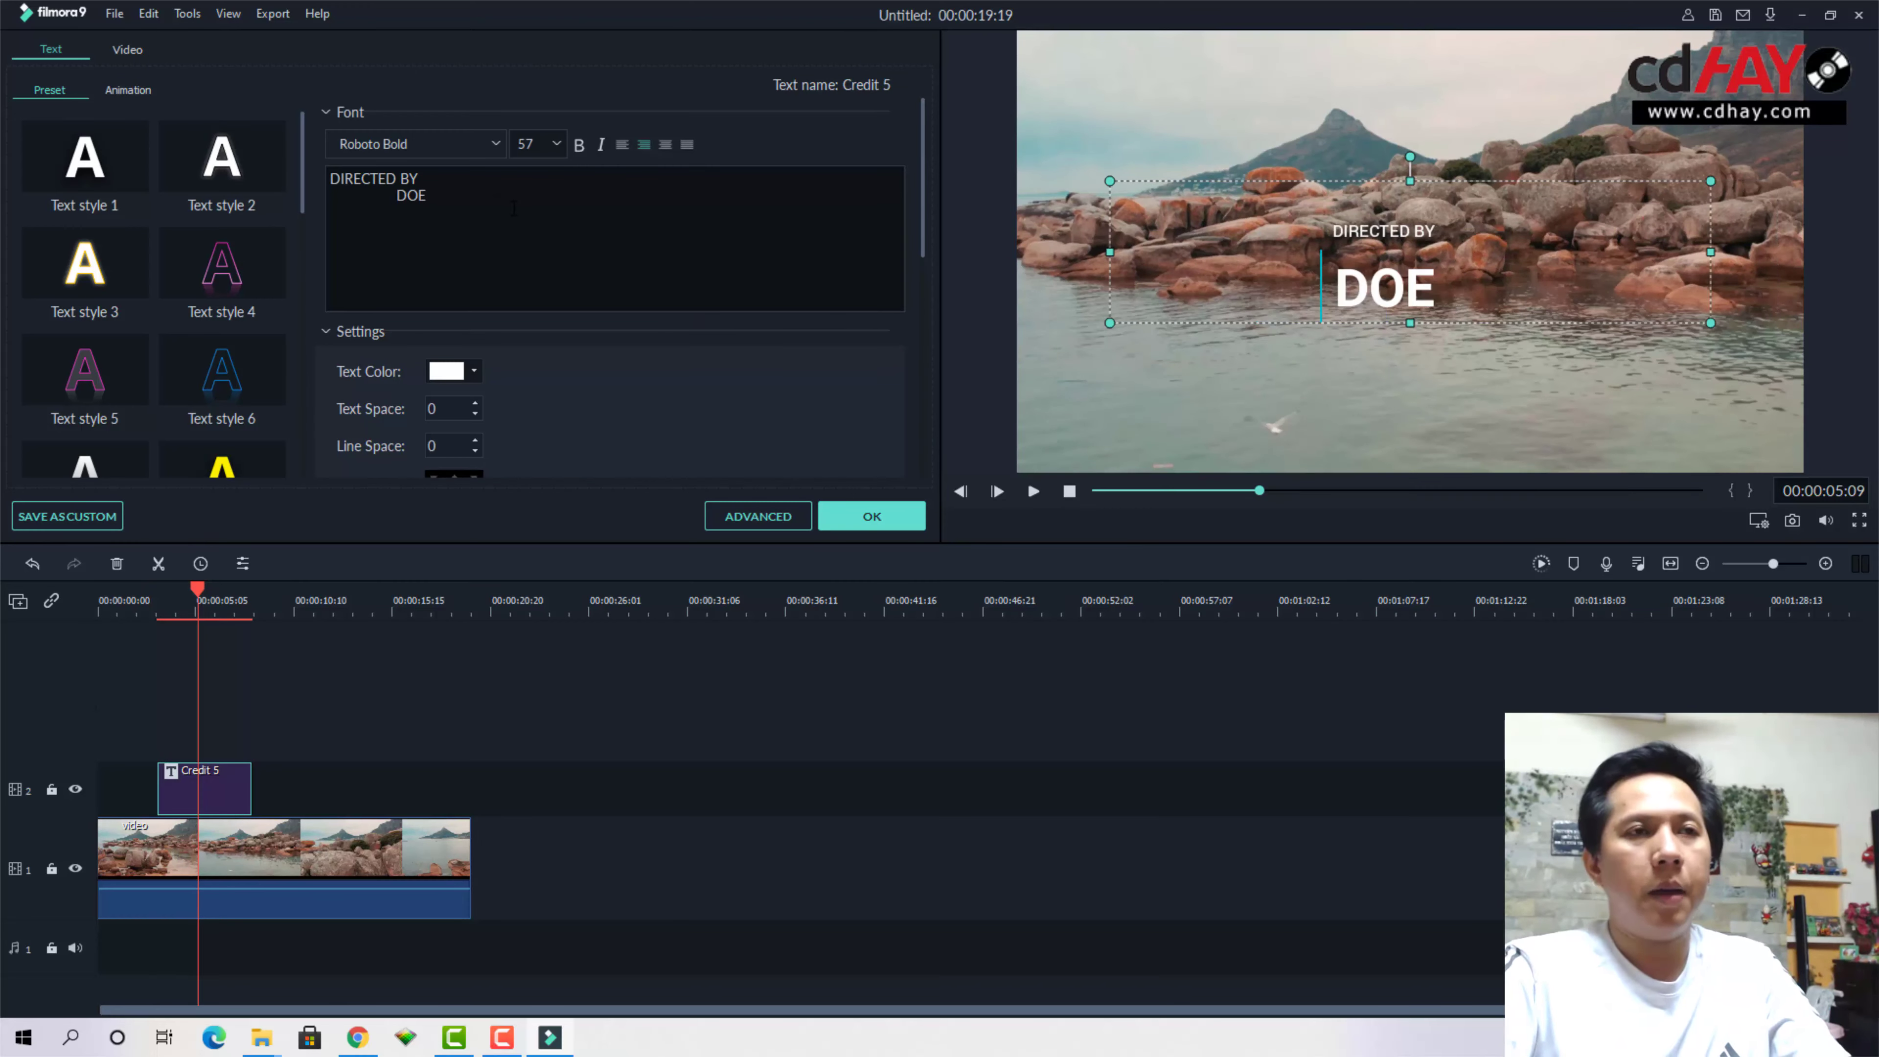
{"action": "type", "text": "Y"}
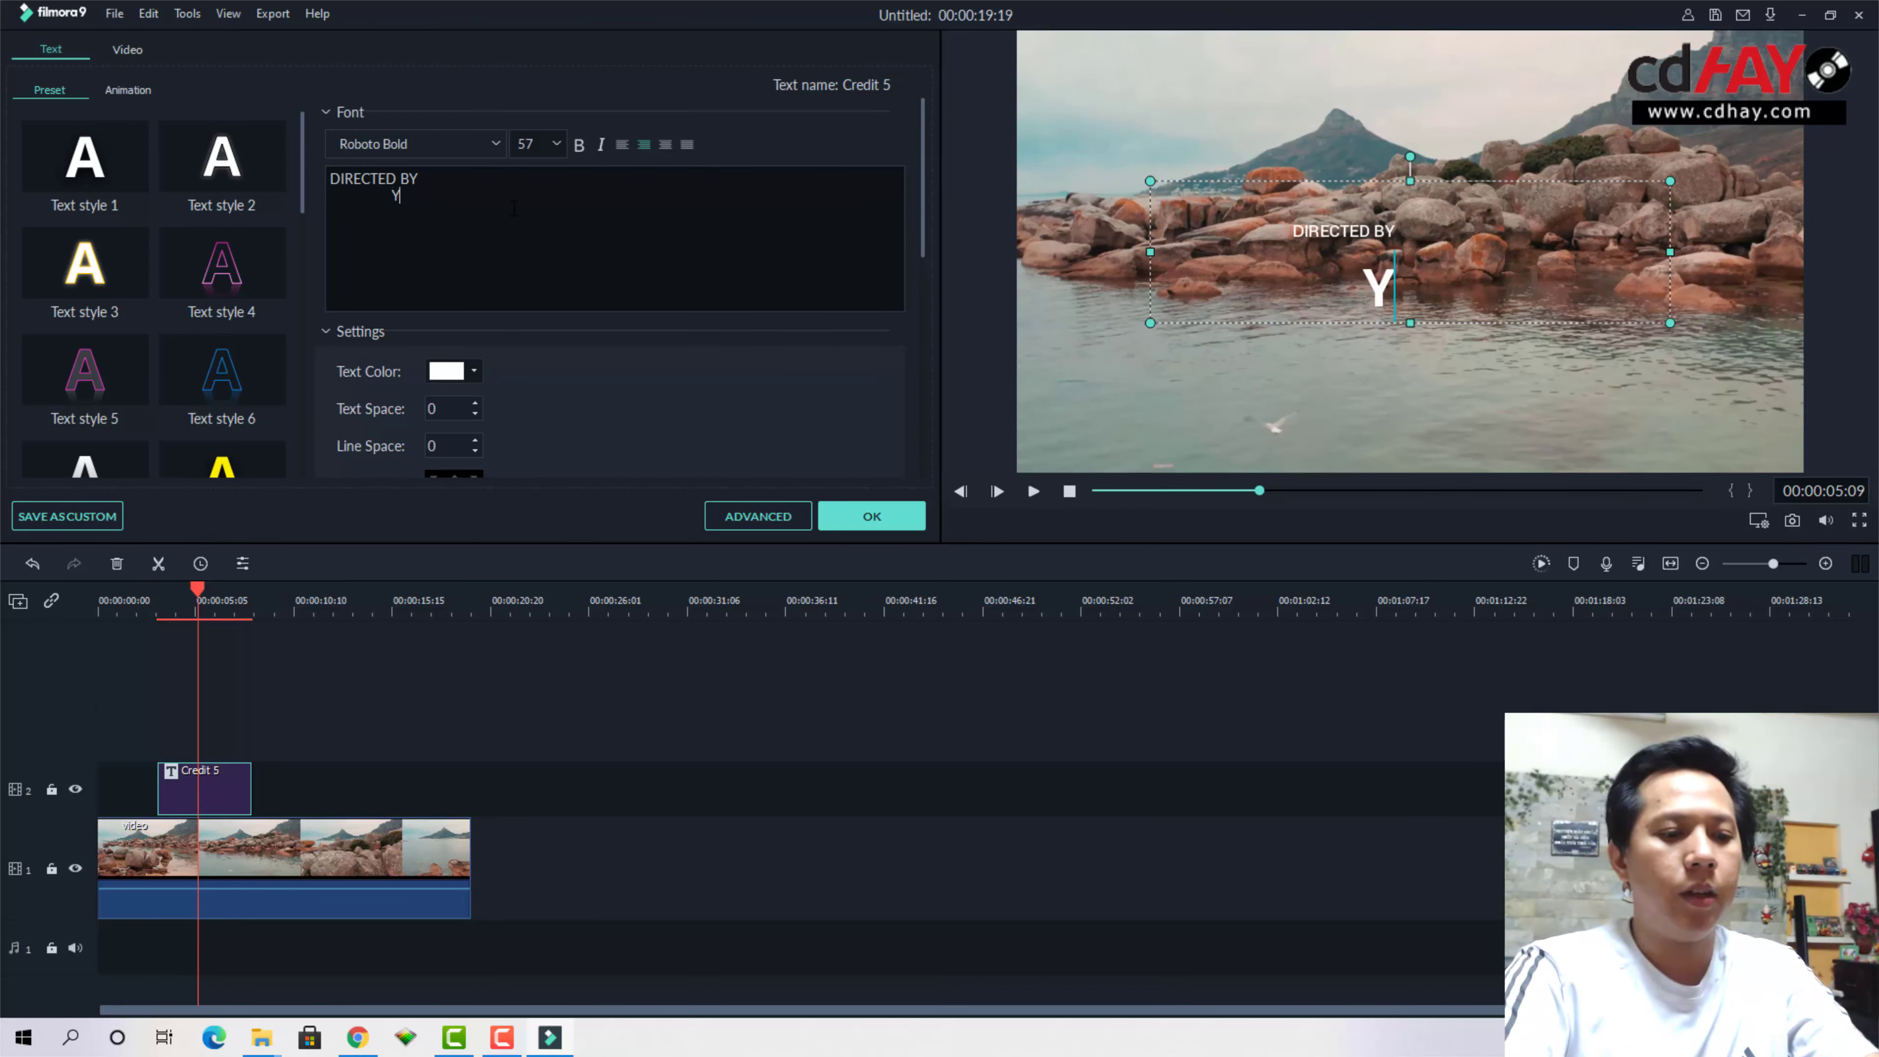
{"action": "type", "text": "our Channel"}
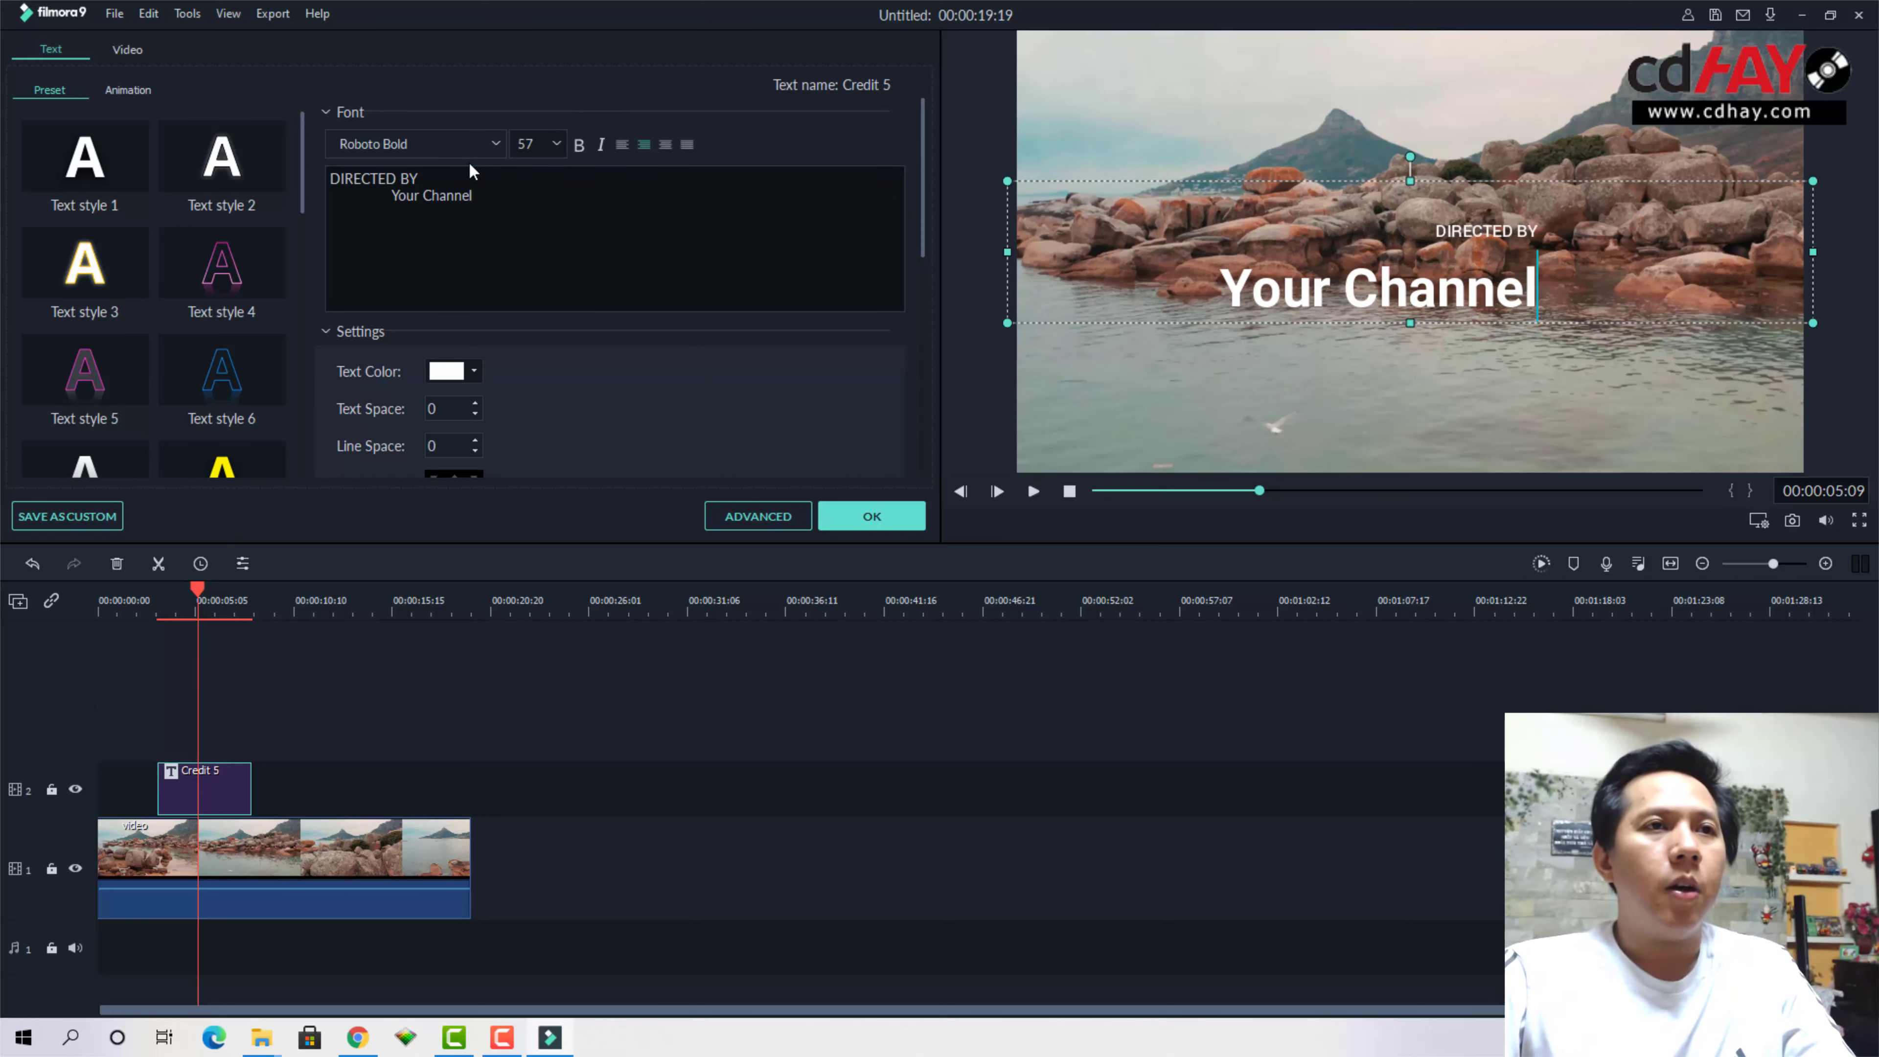
Browse the available fonts for the "Your Channel" line without choosing a new one, and accept the title edits
{"action": "left_click_drag", "start_coordinate": [487, 209], "coordinate": [369, 198]}
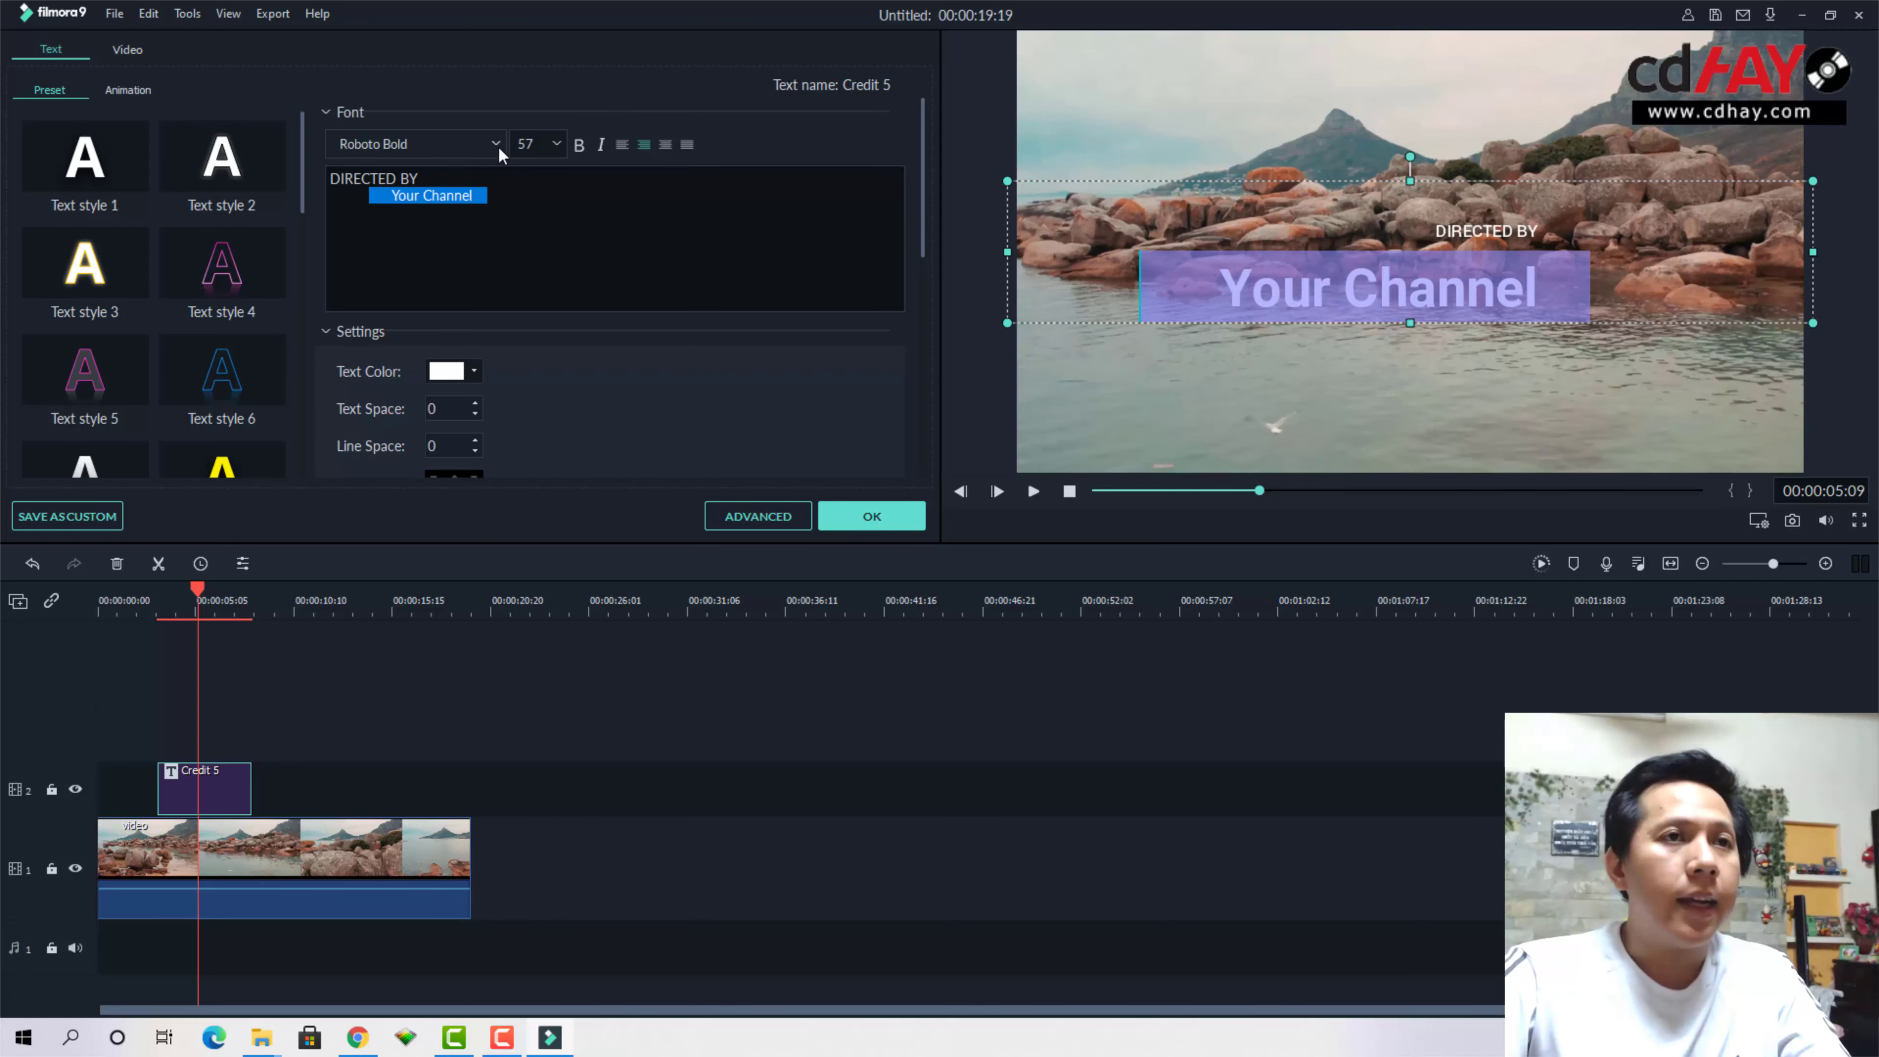
{"action": "left_click", "coordinate": [496, 145]}
{"action": "left_click_drag", "start_coordinate": [696, 291], "coordinate": [686, 370]}
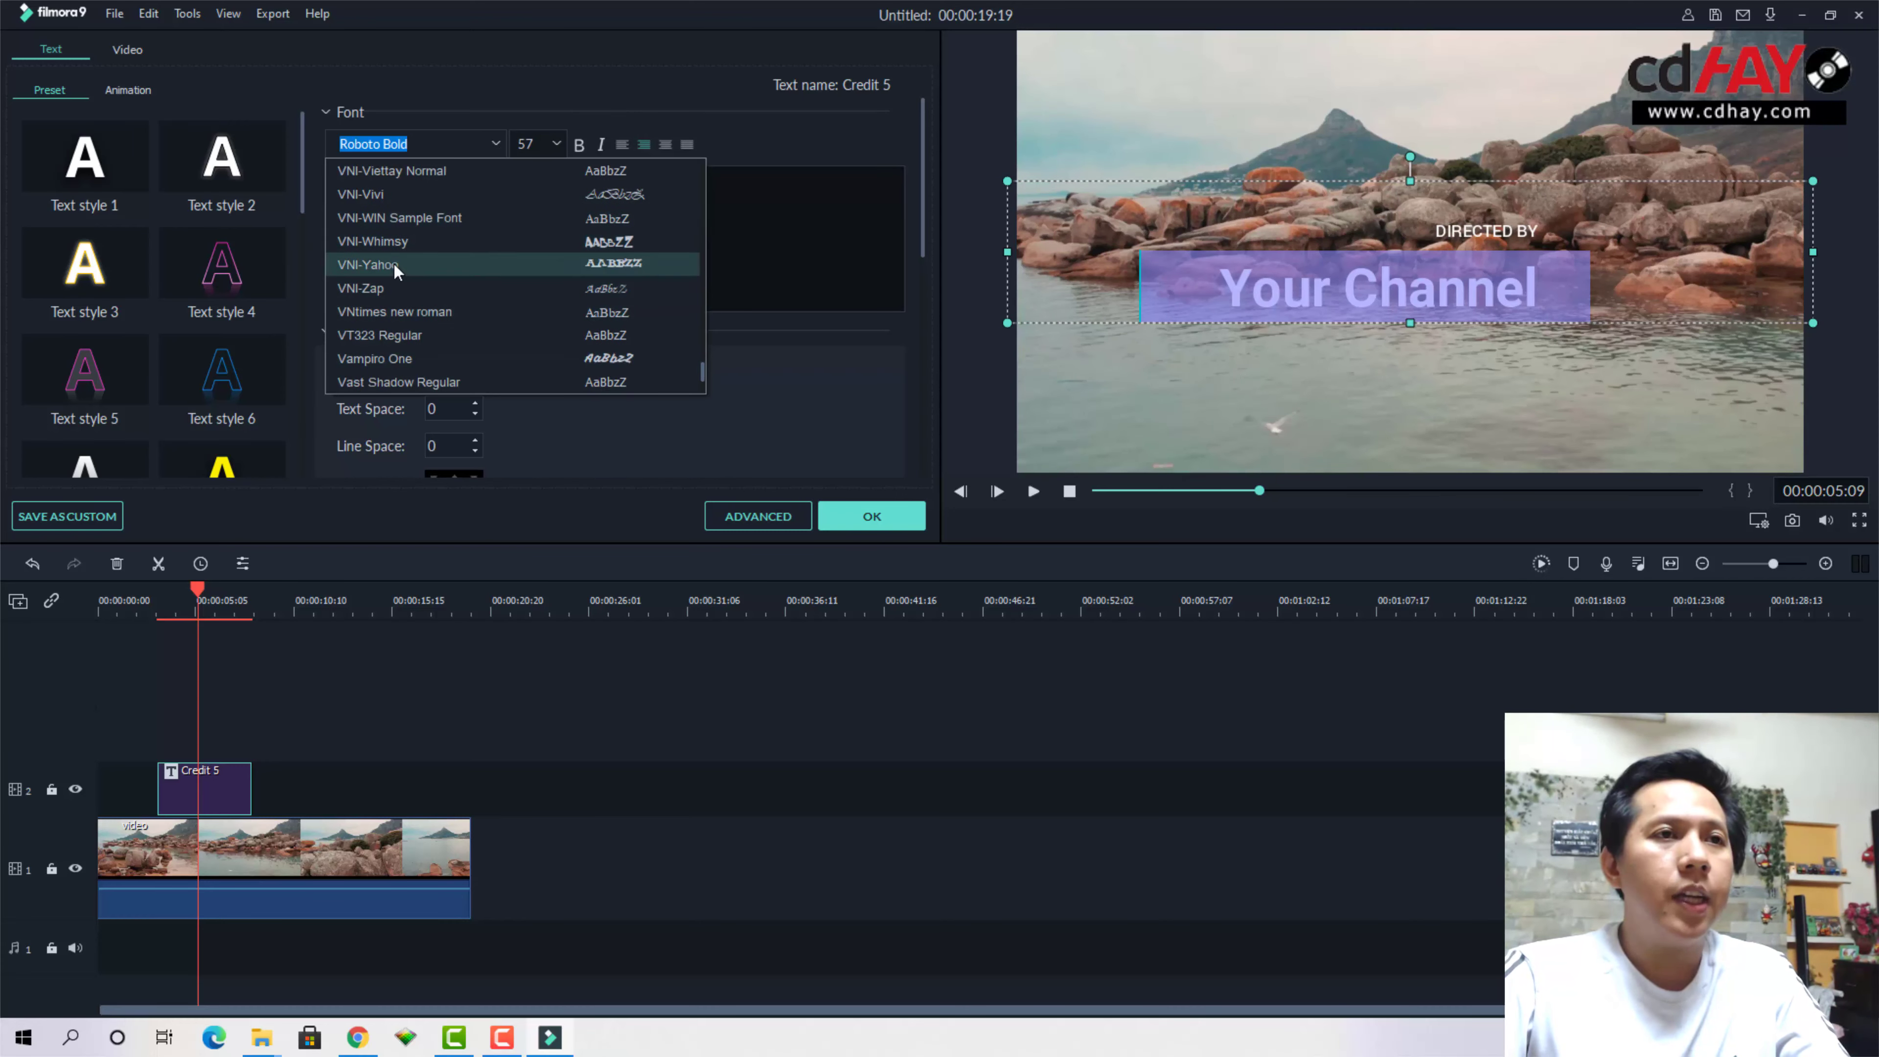
{"action": "left_click", "coordinate": [868, 519]}
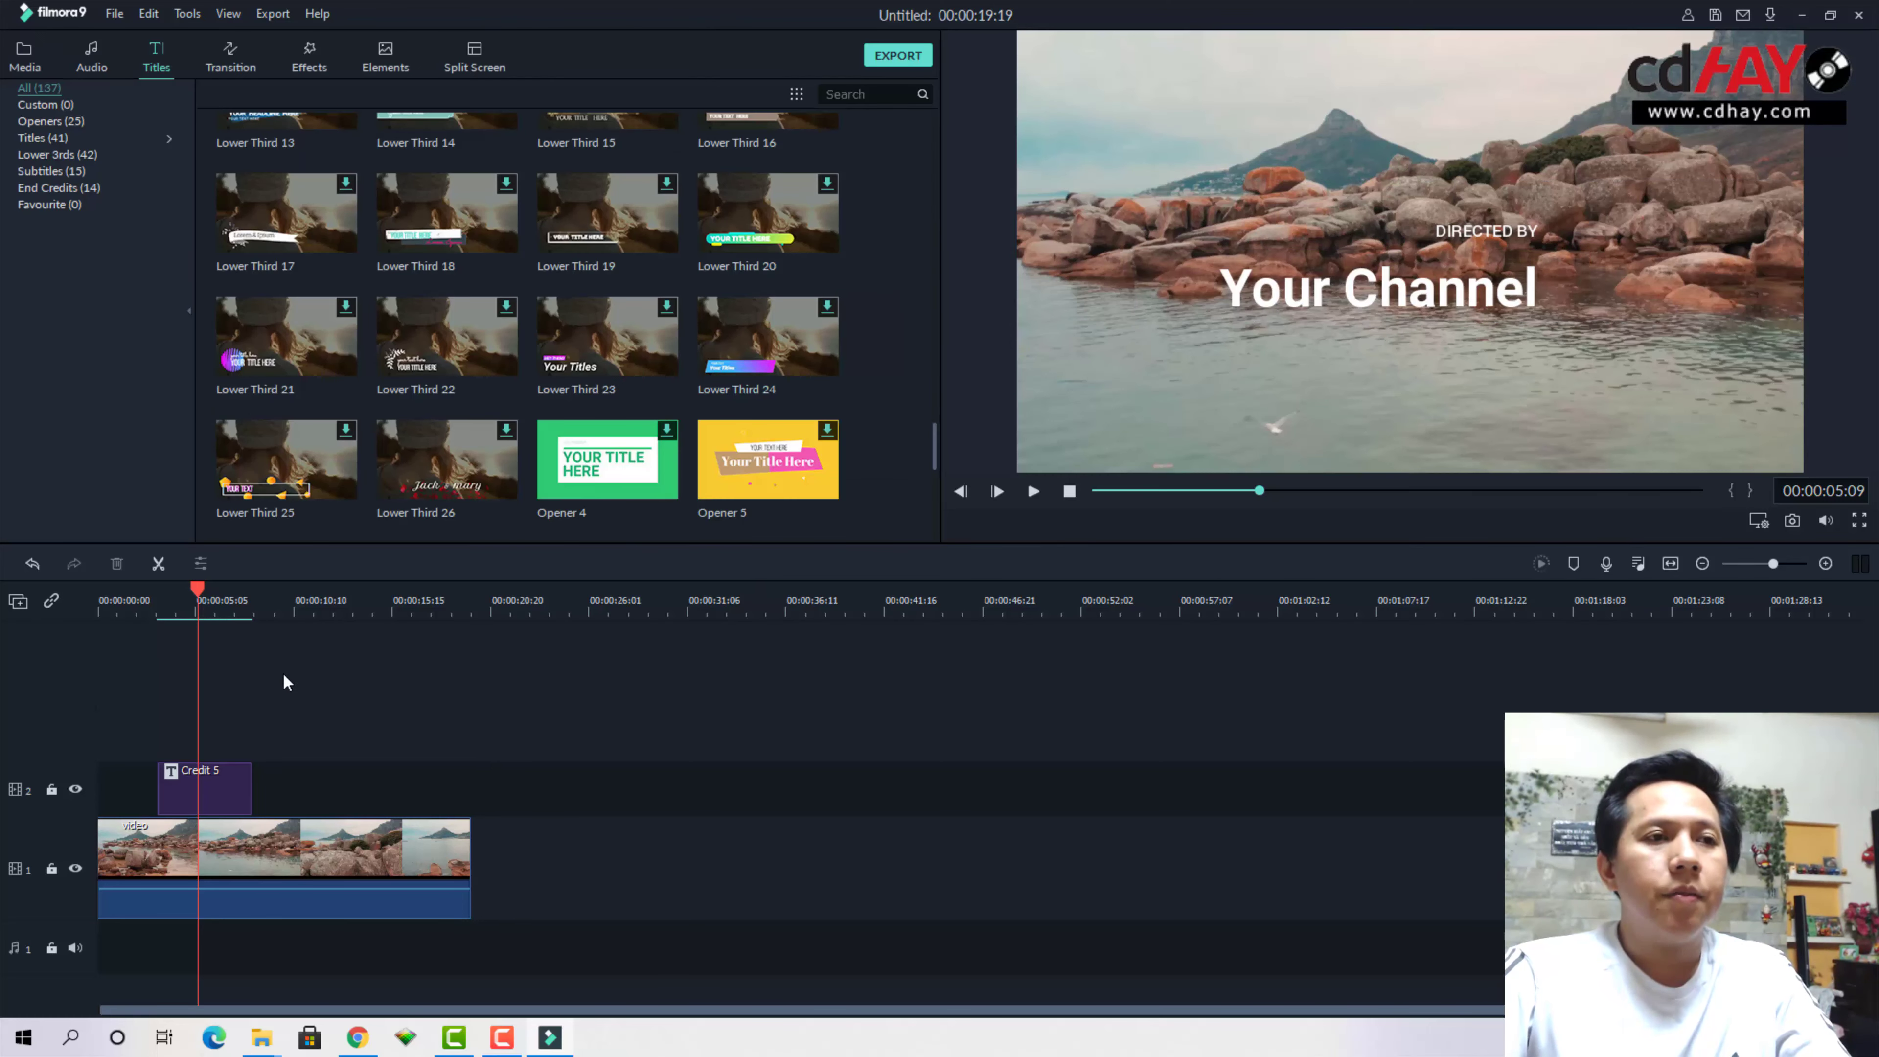
Check the title's closing animation at 00:00:07:00 and open the transition library
{"action": "left_click_drag", "start_coordinate": [199, 590], "coordinate": [228, 596]}
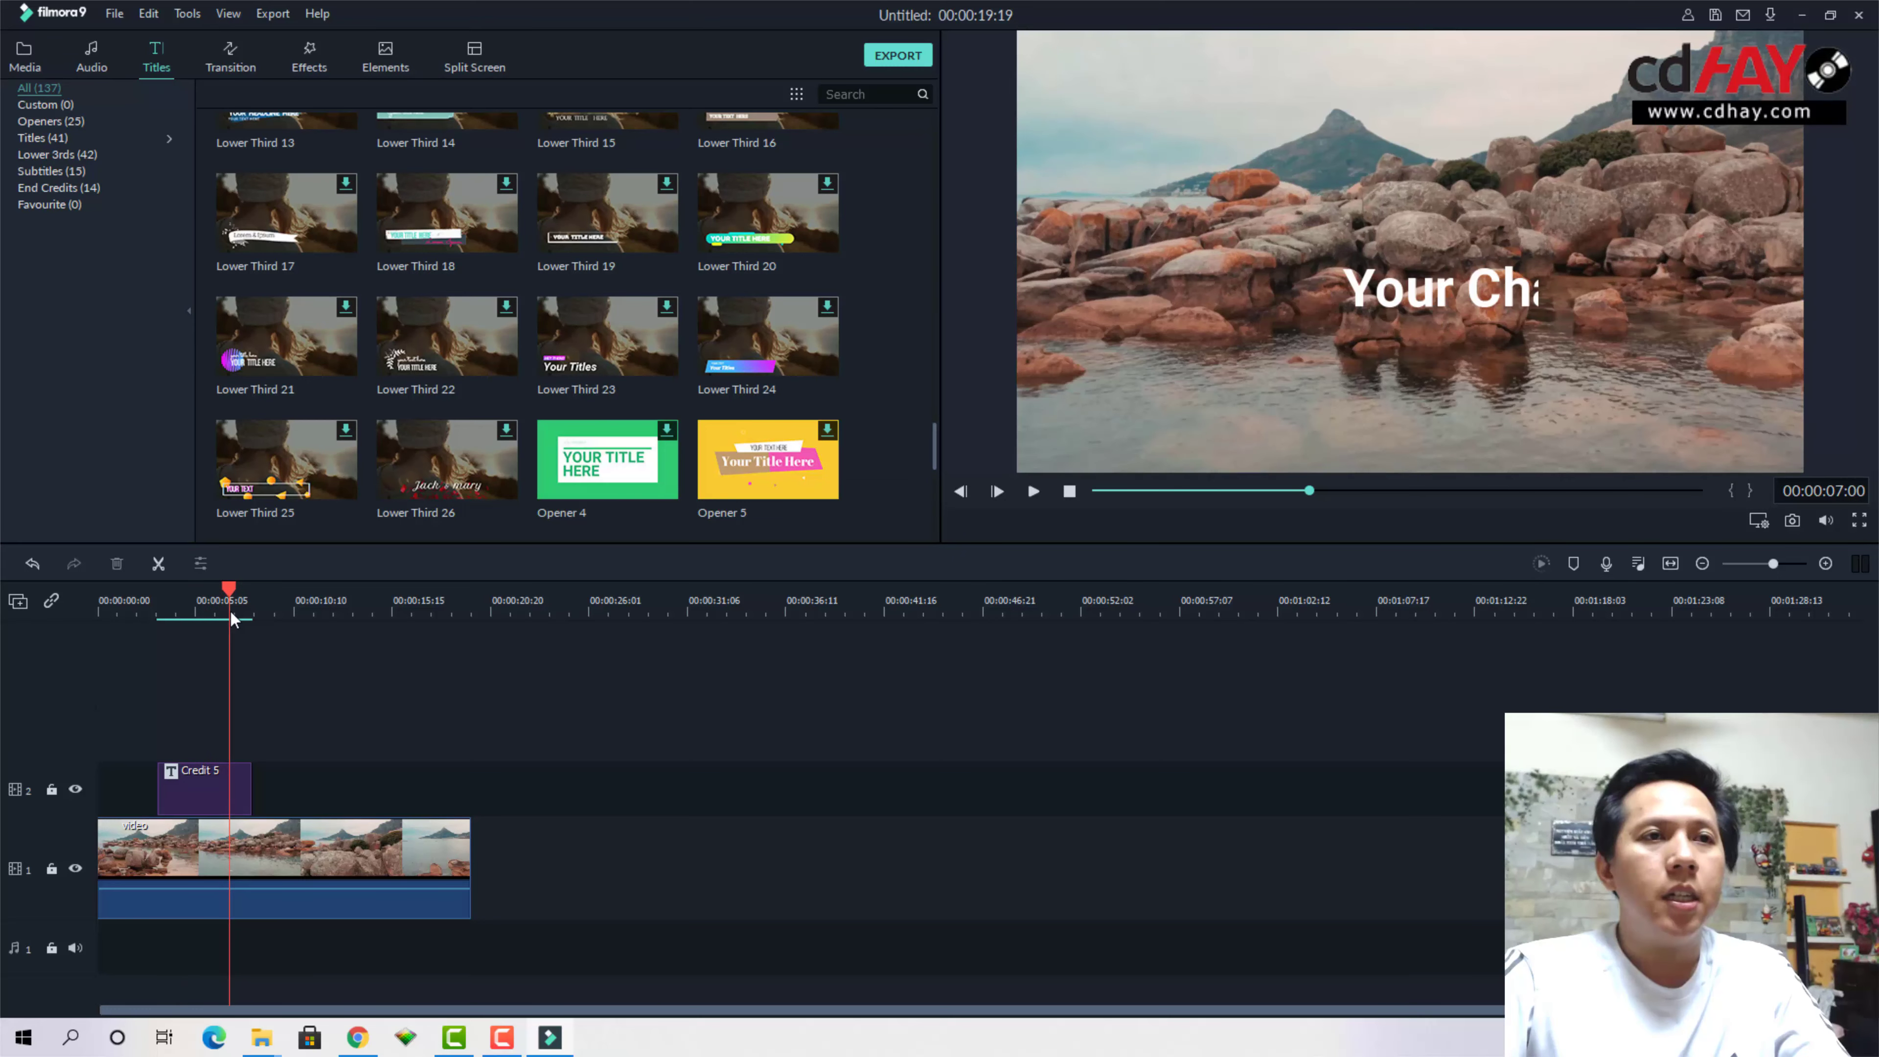
{"action": "left_click_drag", "start_coordinate": [935, 454], "coordinate": [962, 109]}
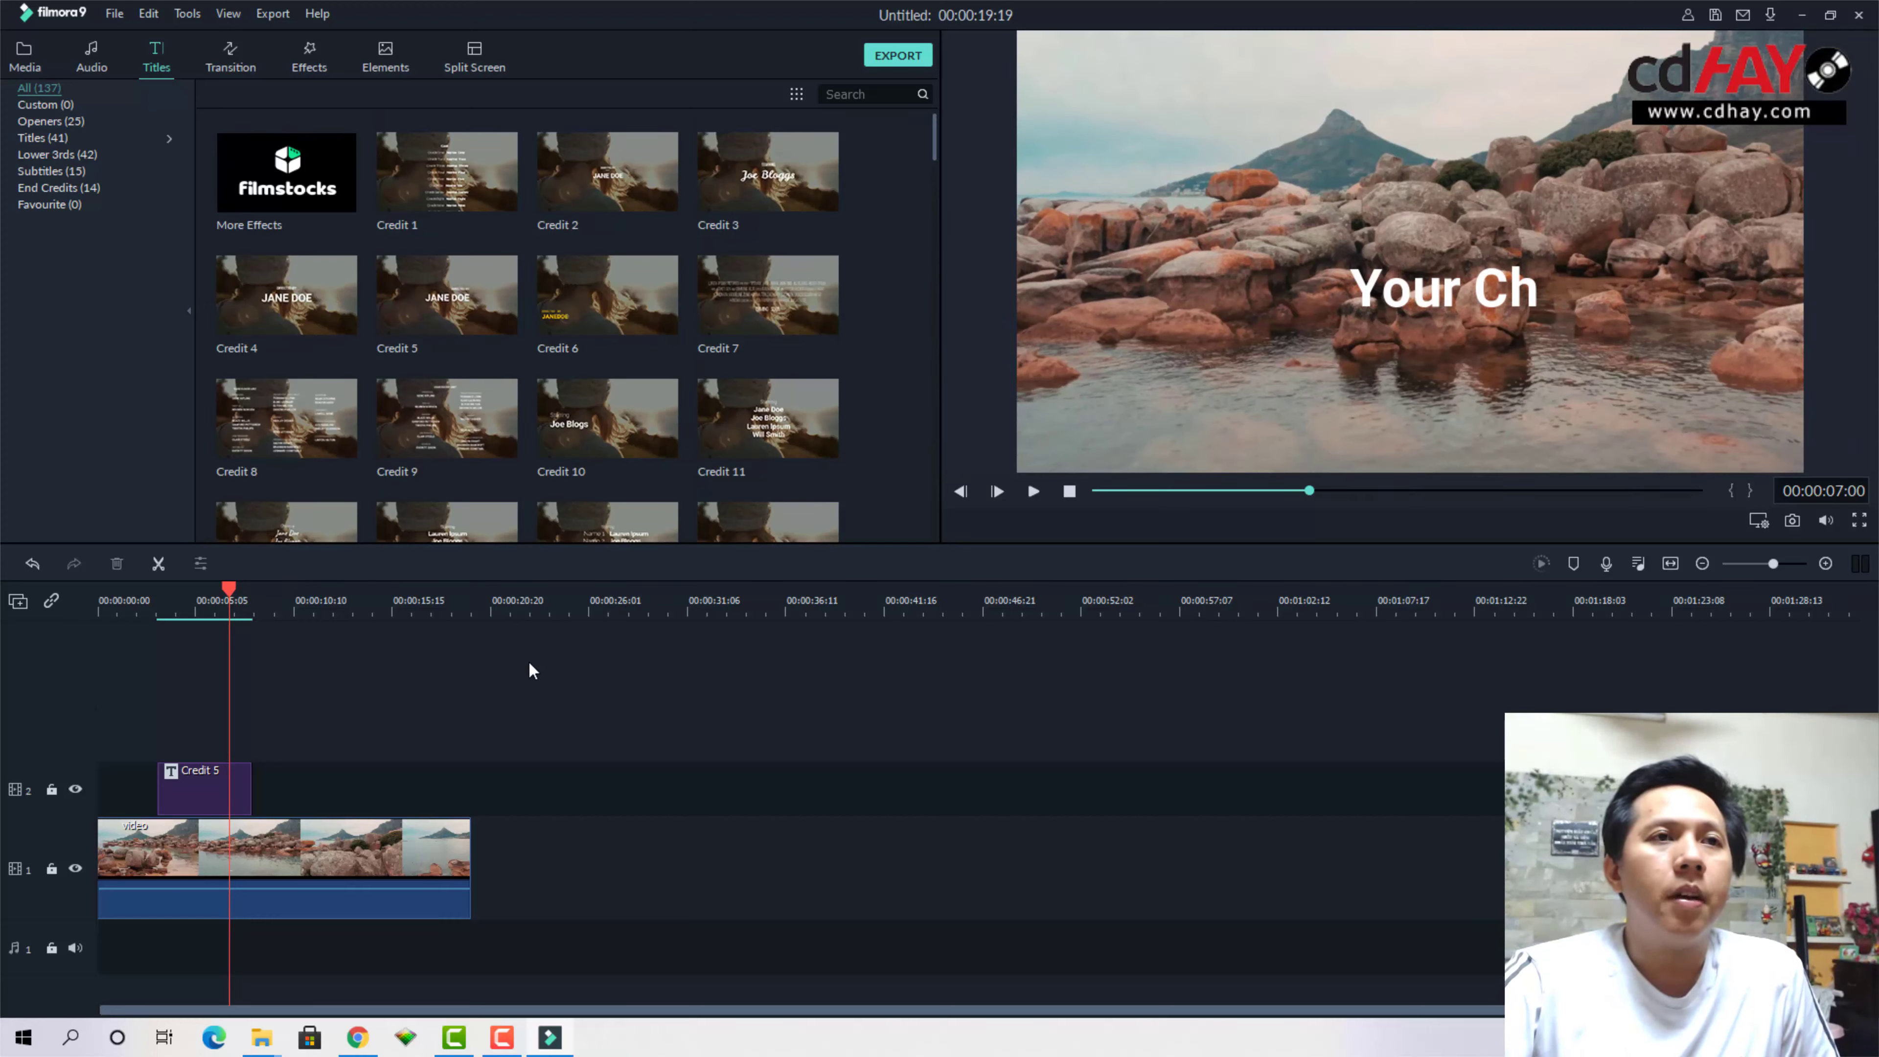
{"action": "left_click", "coordinate": [231, 69]}
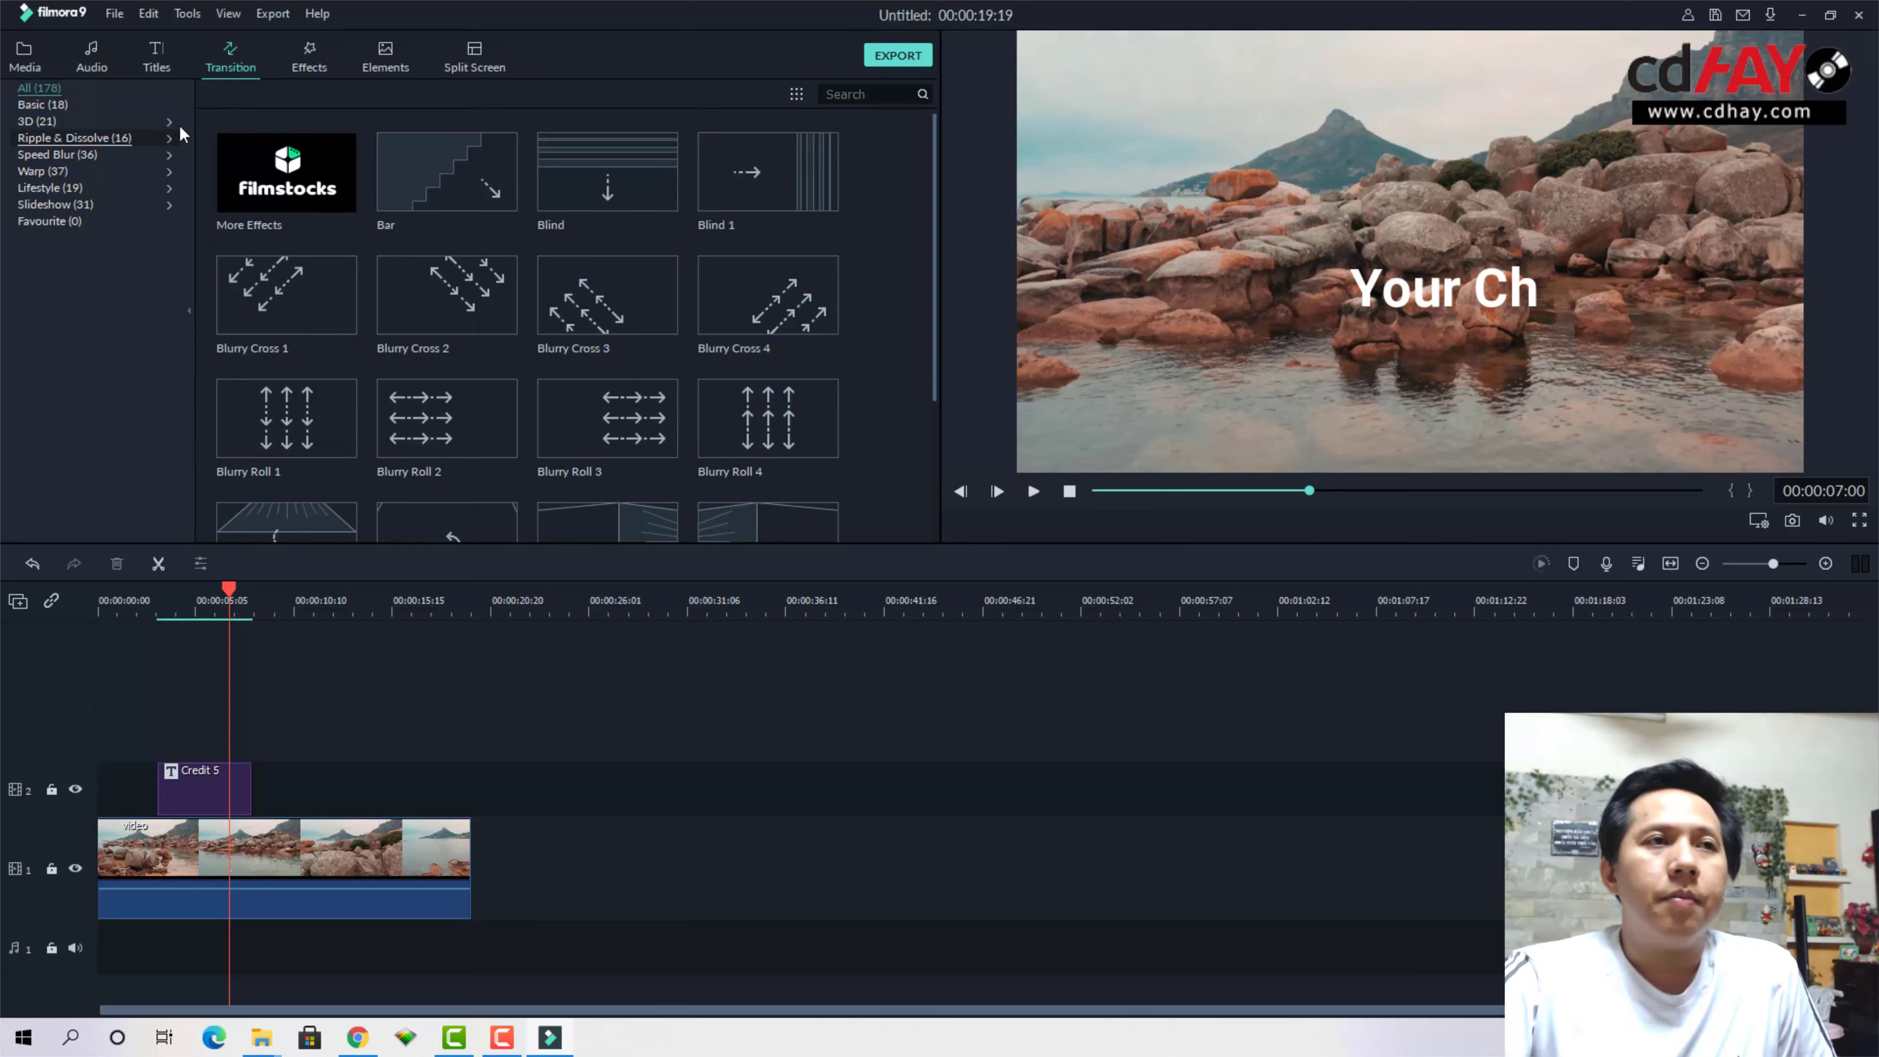
Add the production ID_3750624 clip to the first video track directly after the existing clip
{"action": "left_click", "coordinate": [25, 55]}
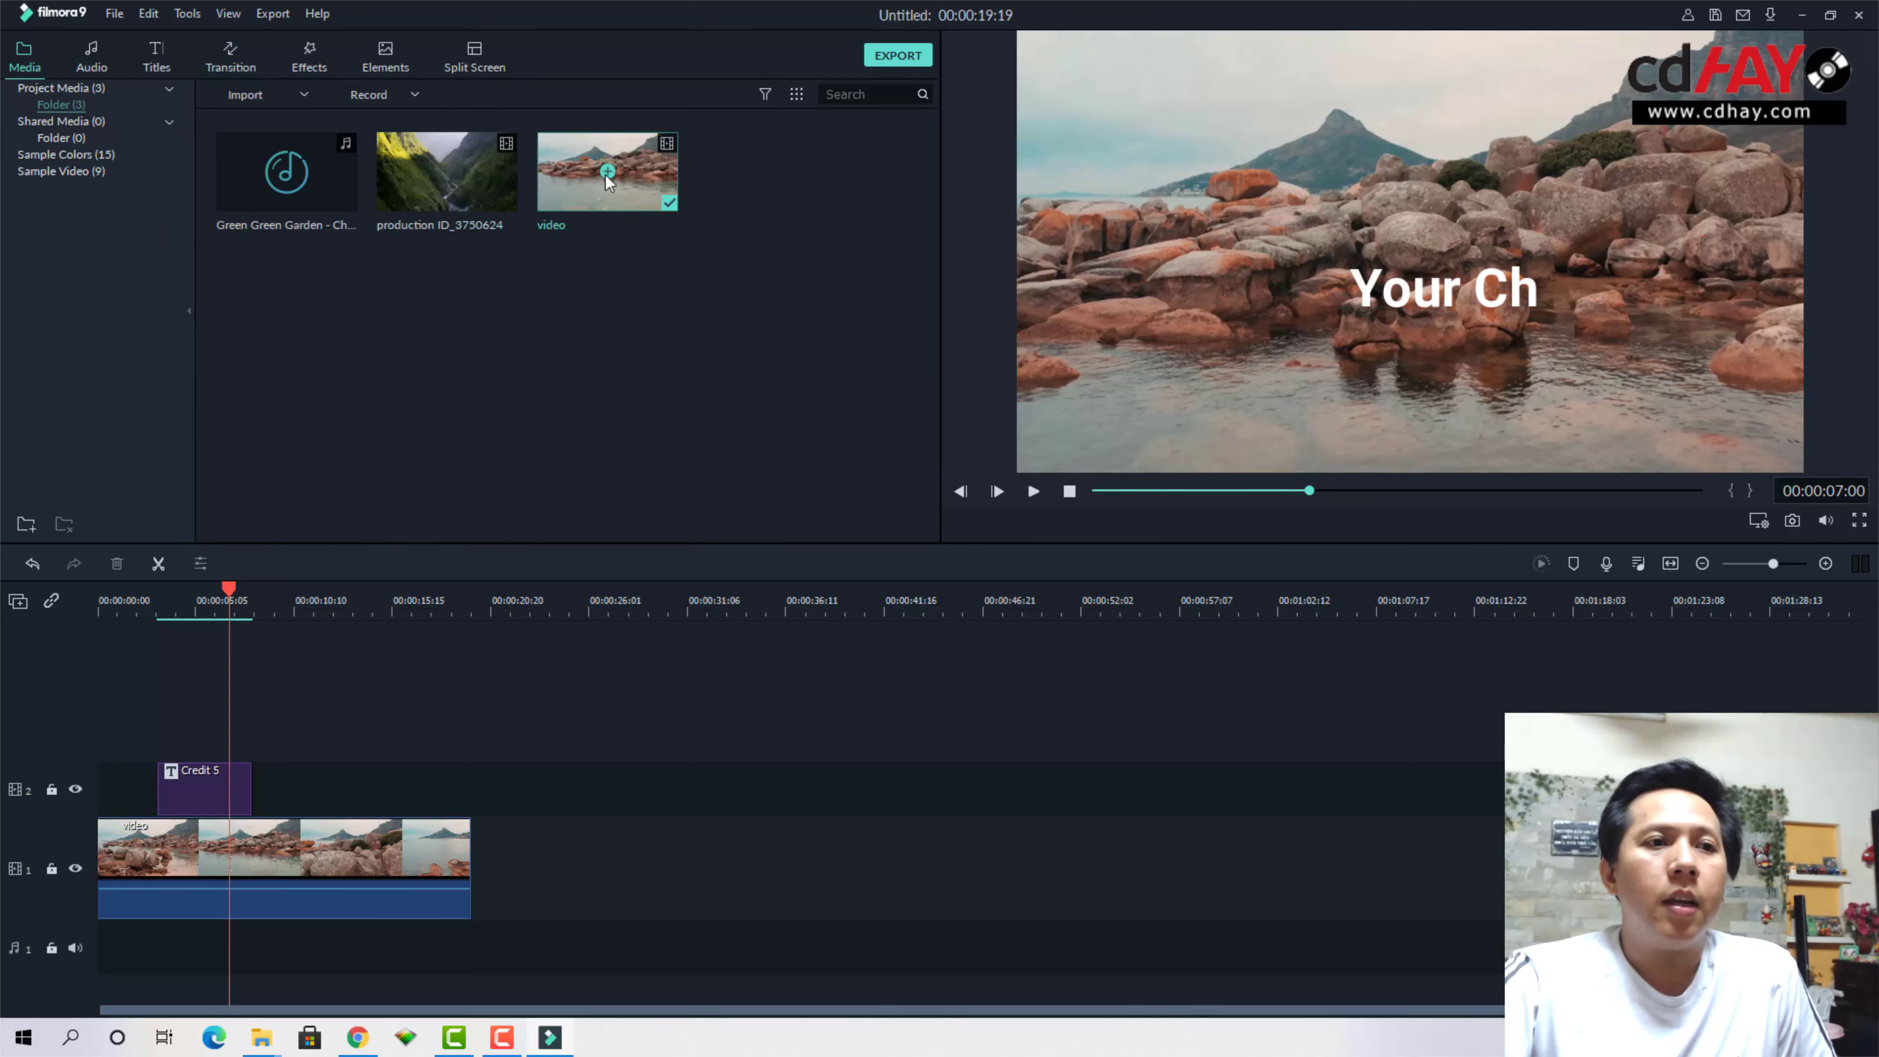
{"action": "left_click", "coordinate": [447, 170]}
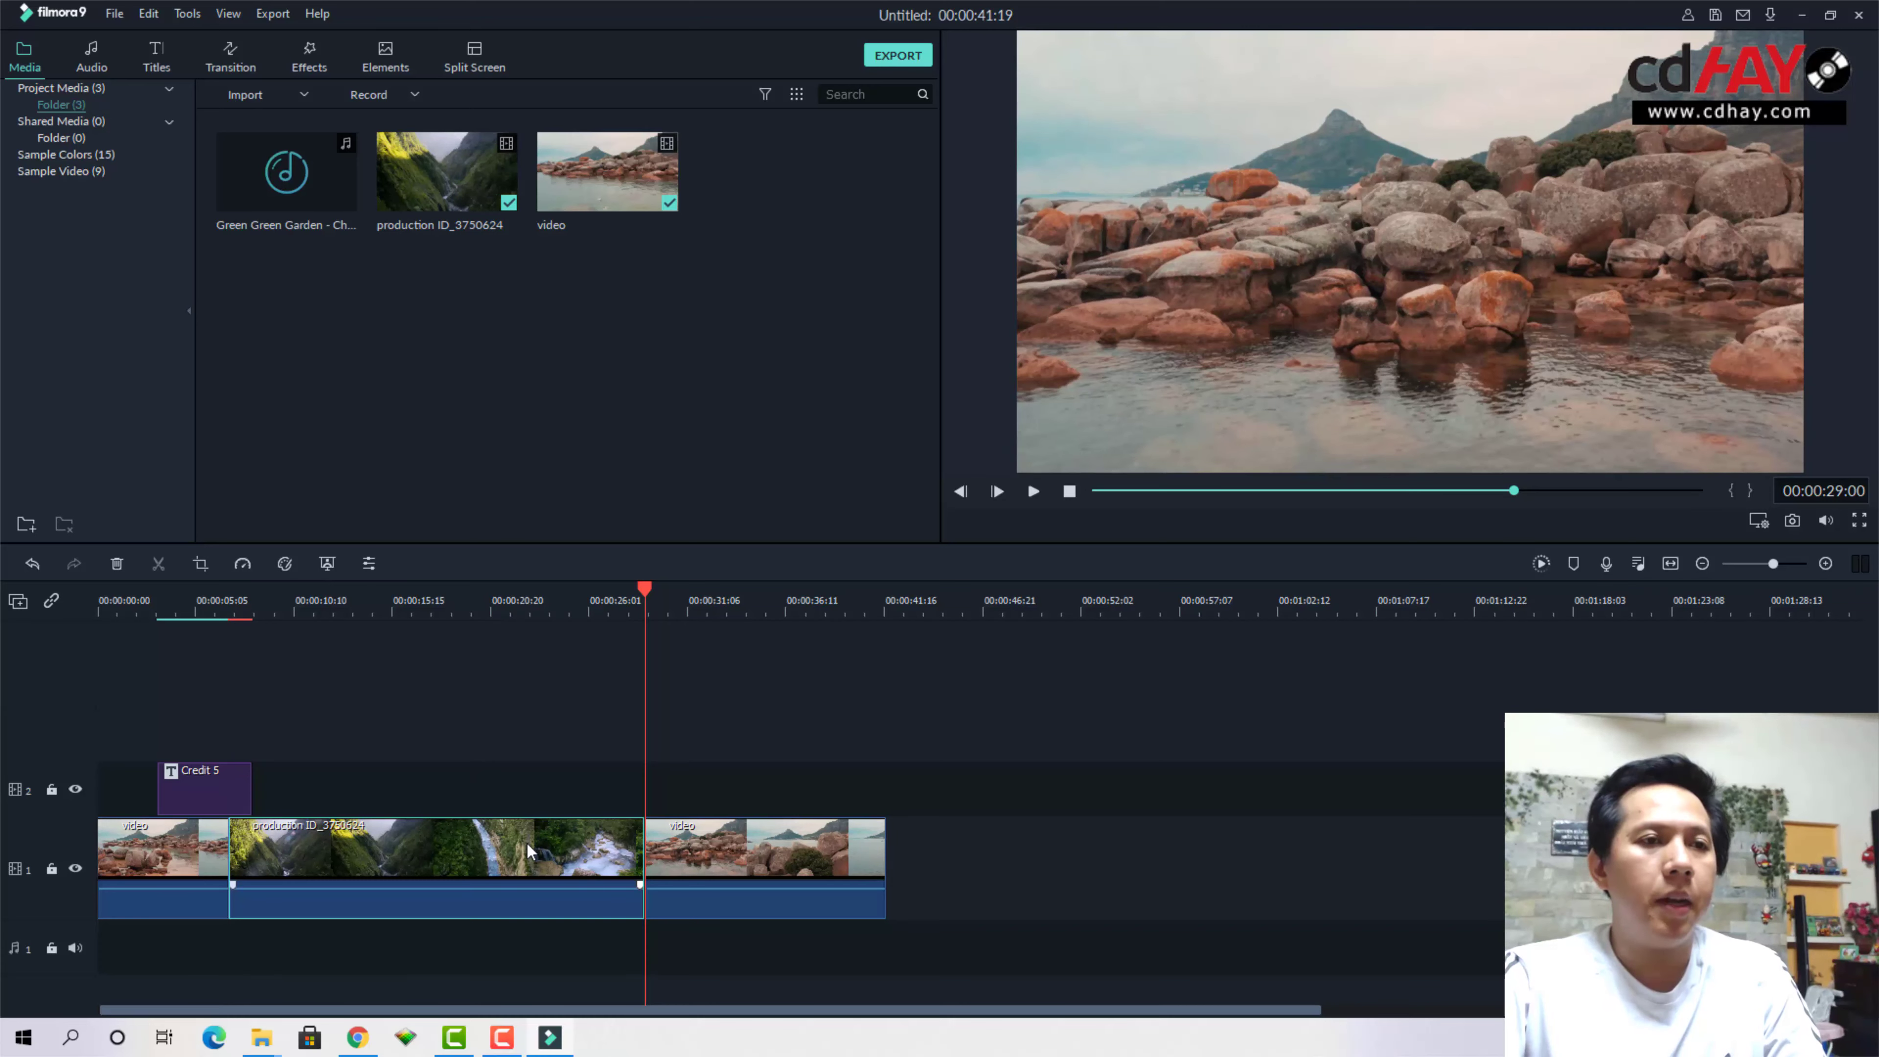
{"action": "key", "text": "ctrl+z"}
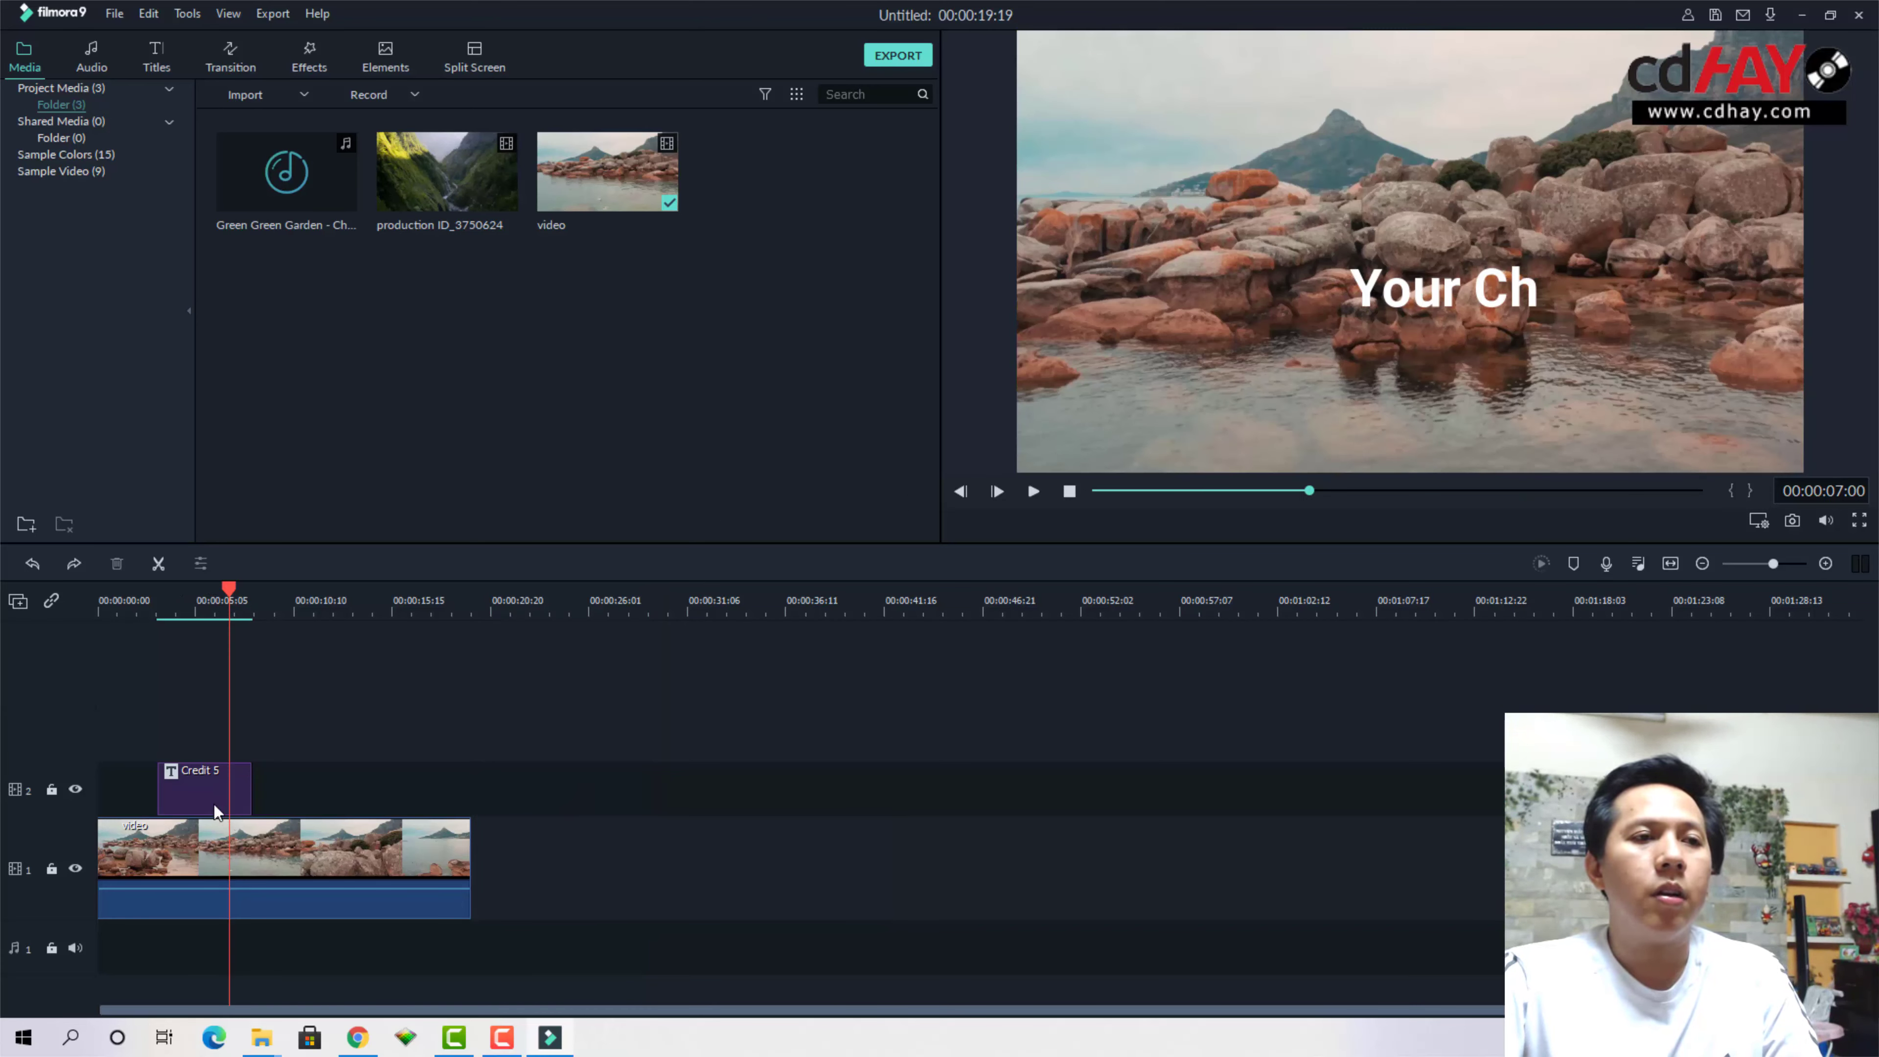
{"action": "left_click_drag", "start_coordinate": [228, 603], "coordinate": [474, 636]}
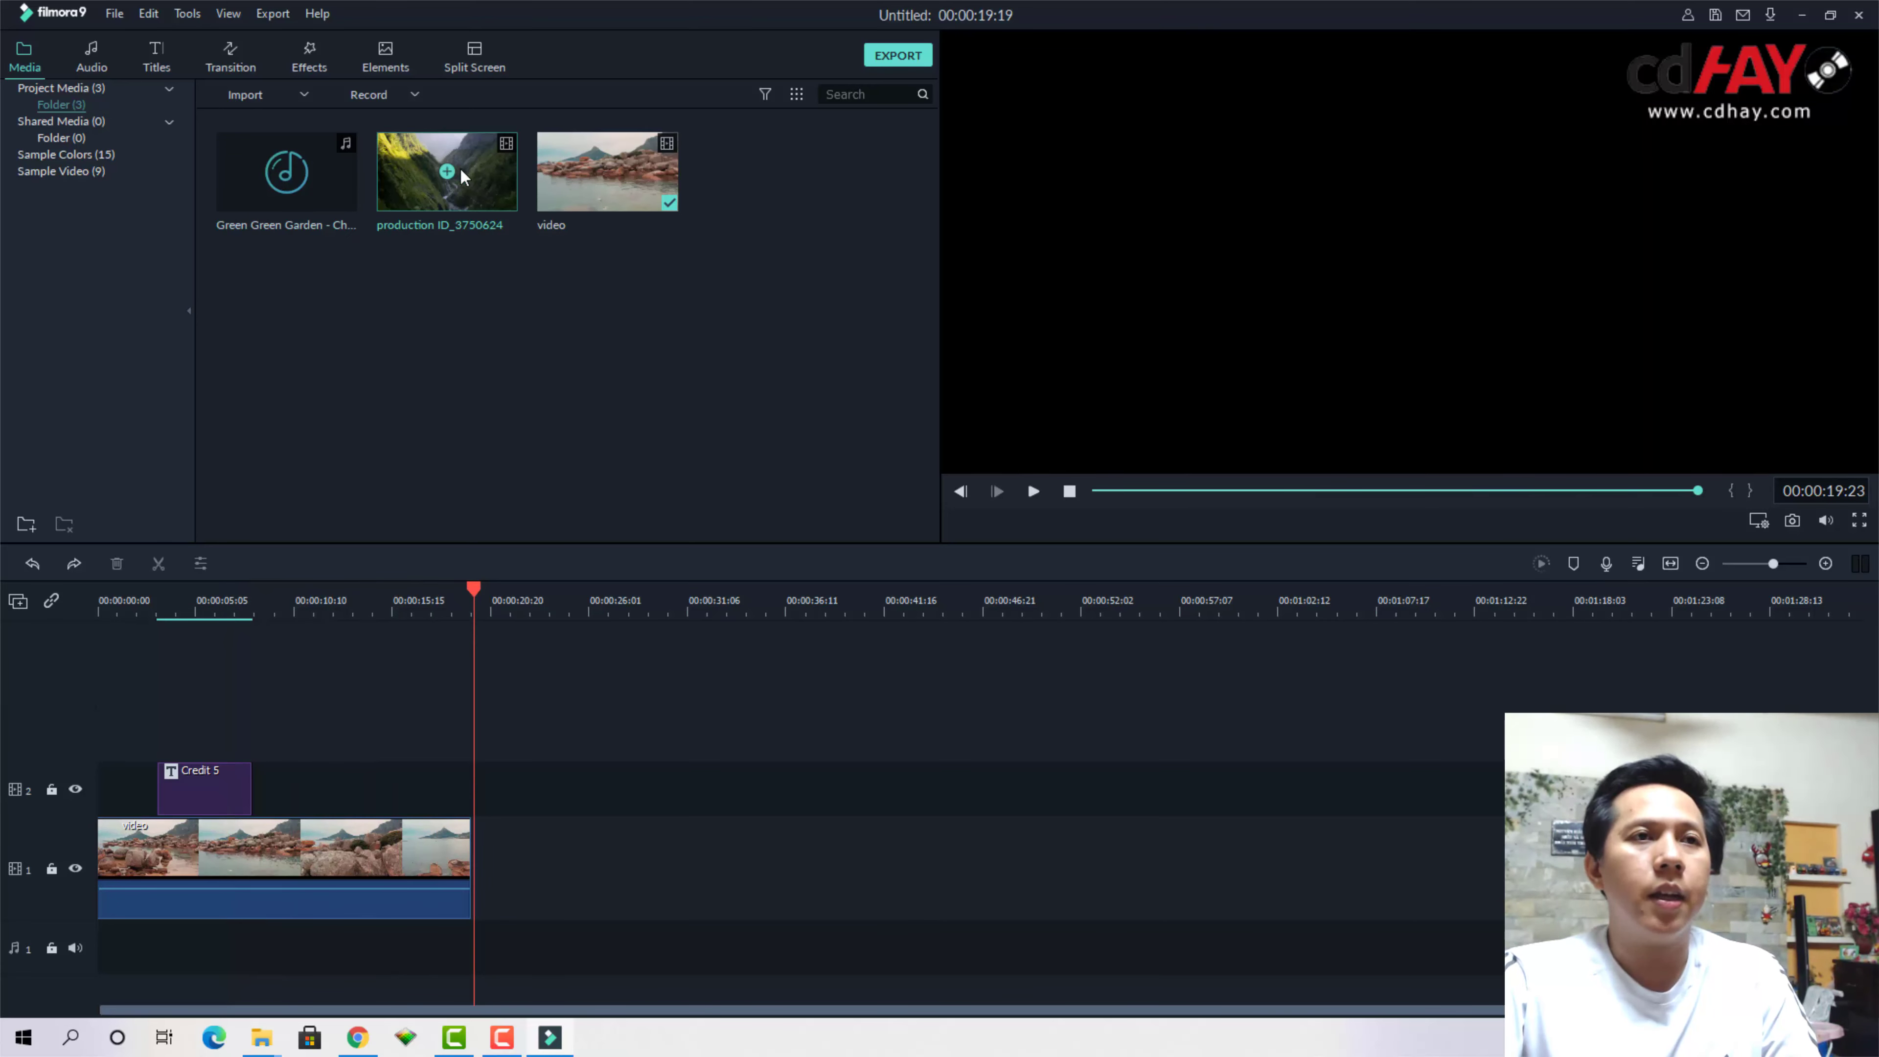
{"action": "left_click_drag", "start_coordinate": [454, 170], "coordinate": [548, 851]}
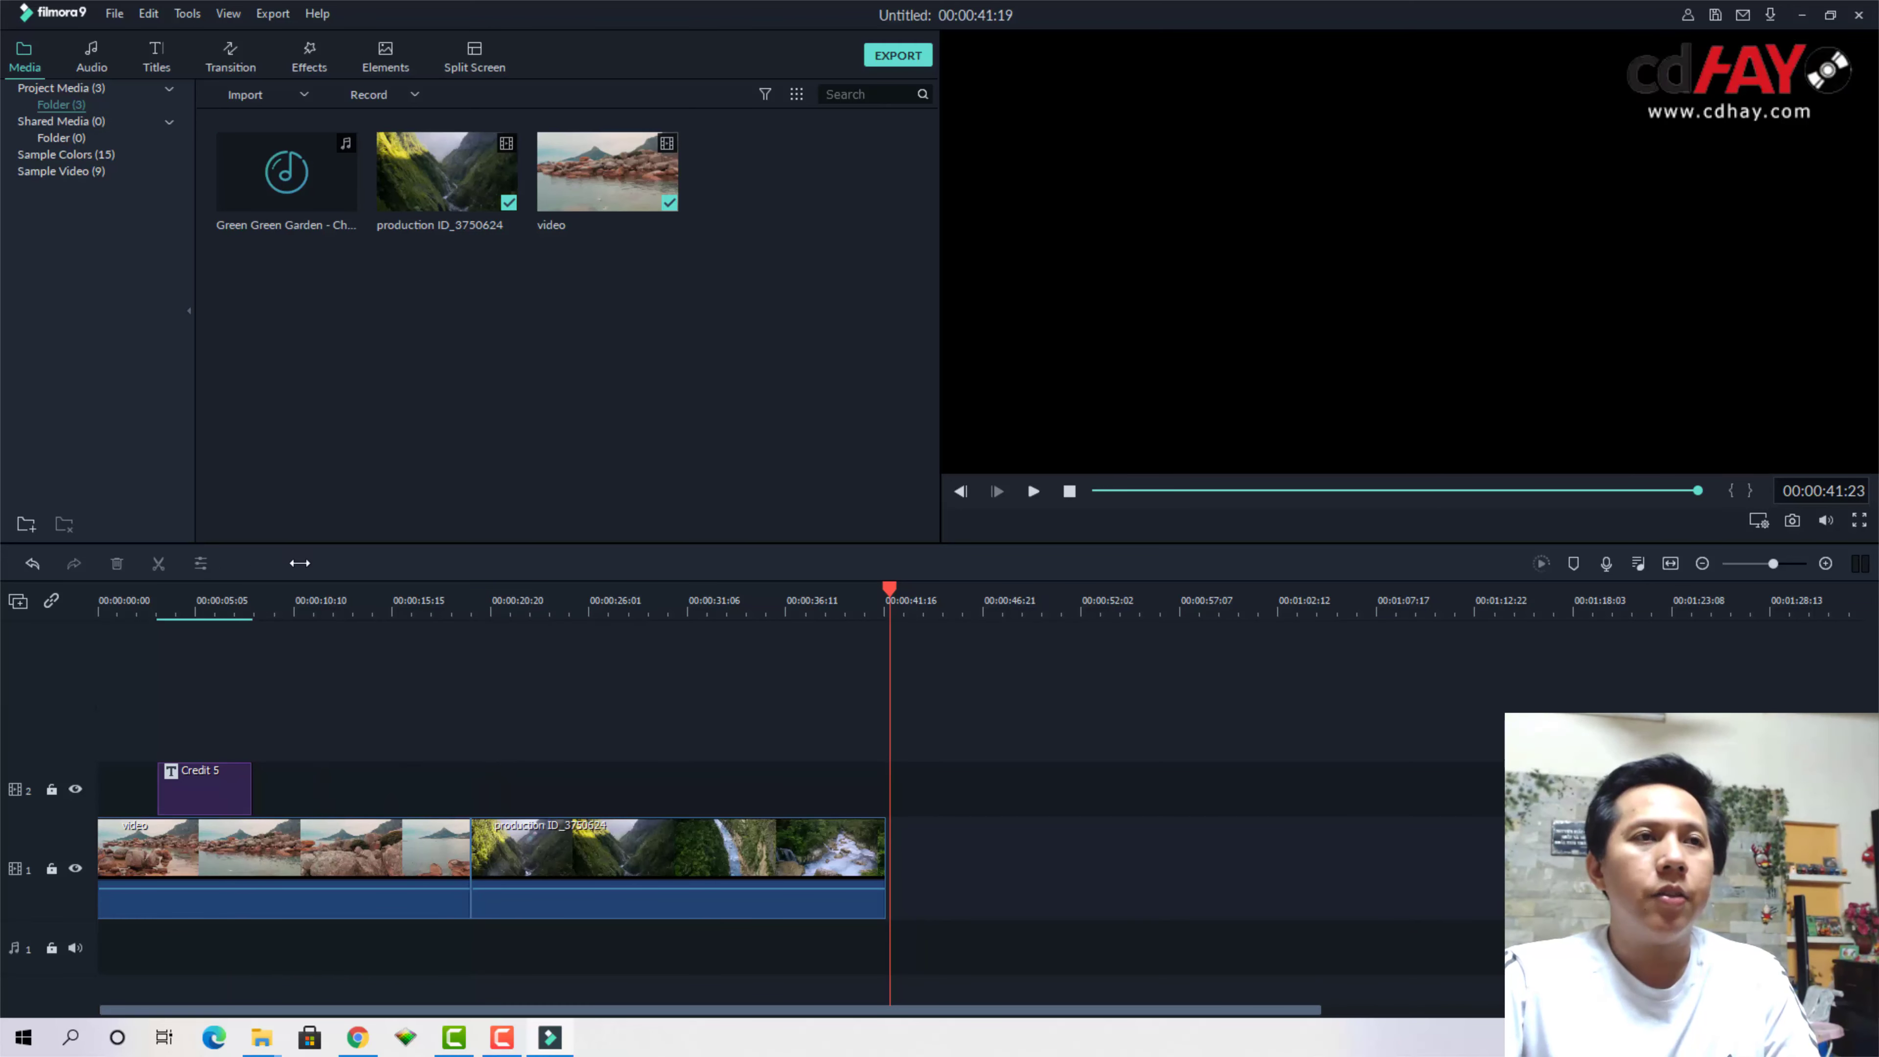
Apply the Bar transition to both the start and the end of the first video clip
{"action": "left_click", "coordinate": [229, 56]}
{"action": "left_click", "coordinate": [359, 863]}
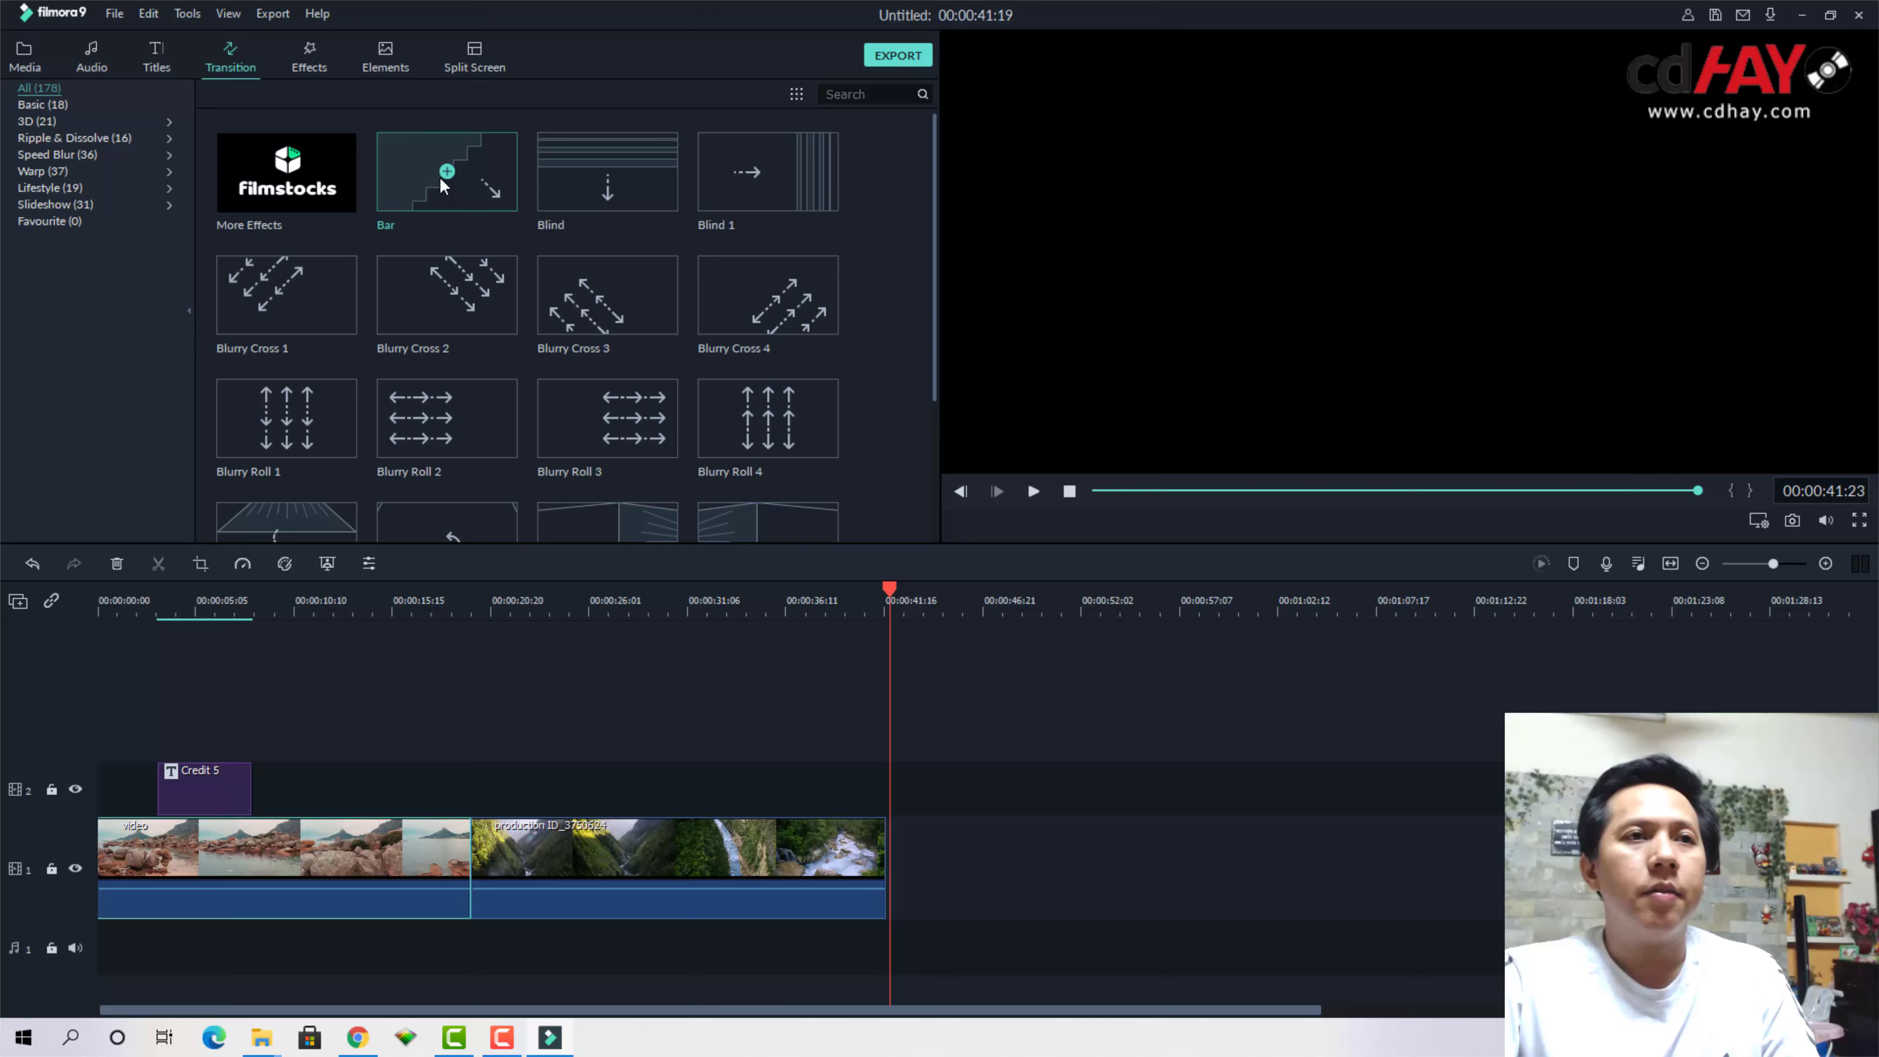
{"action": "left_click_drag", "start_coordinate": [446, 176], "coordinate": [151, 783]}
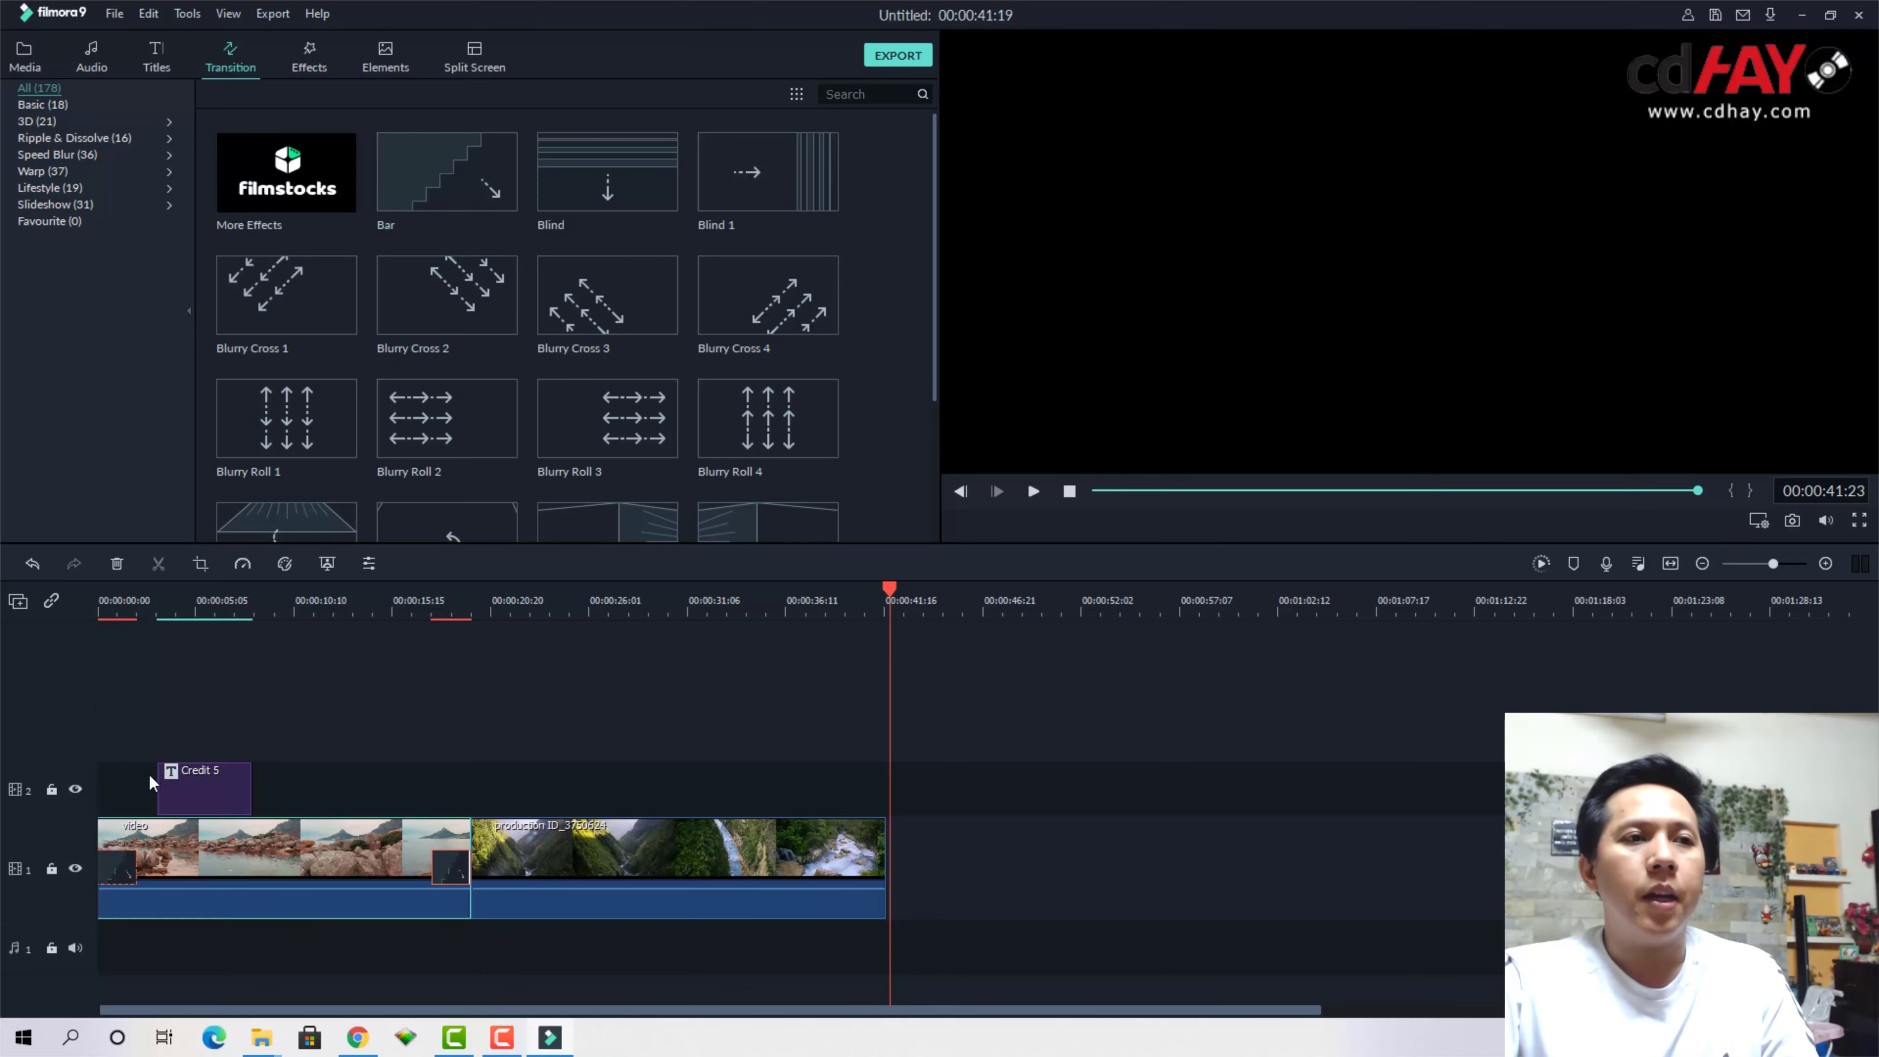
Play back the Bar transitions at the start and end of the first video clip
{"action": "left_click", "coordinate": [176, 601]}
{"action": "left_click", "coordinate": [102, 601]}
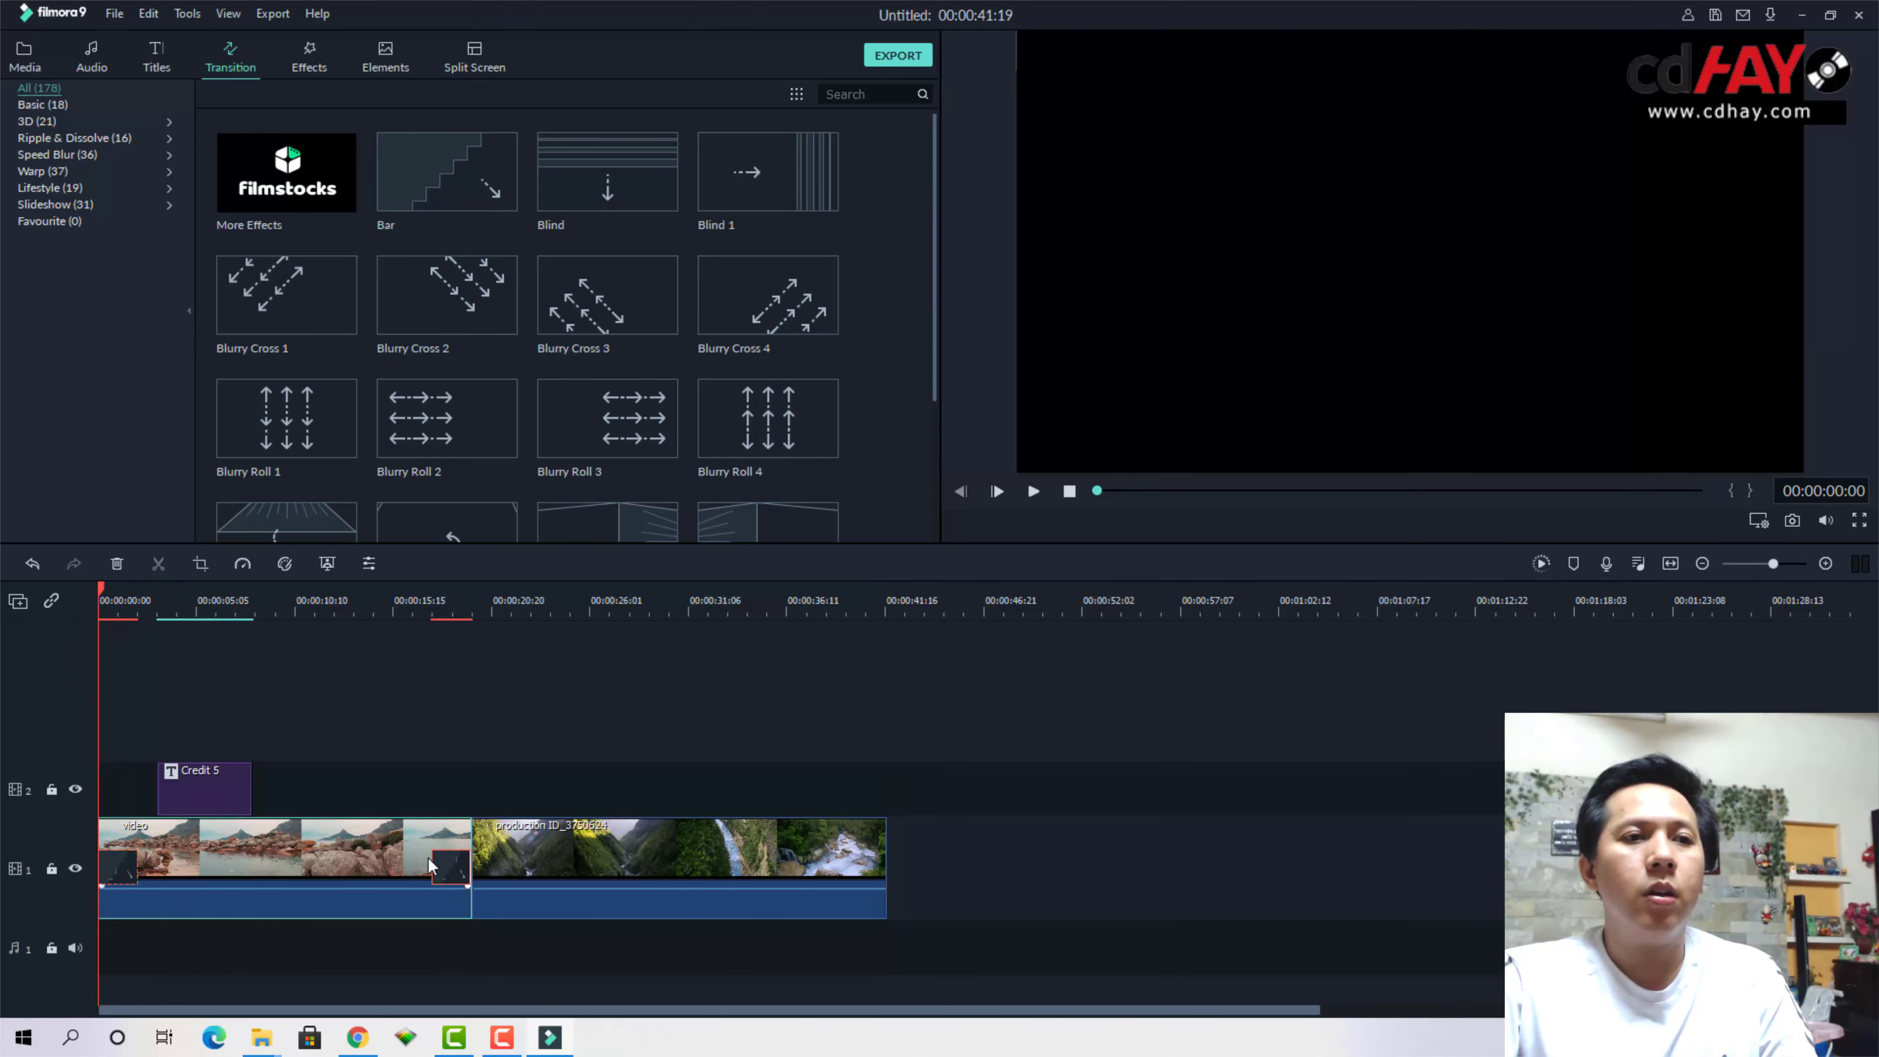
{"action": "left_click", "coordinate": [1034, 493]}
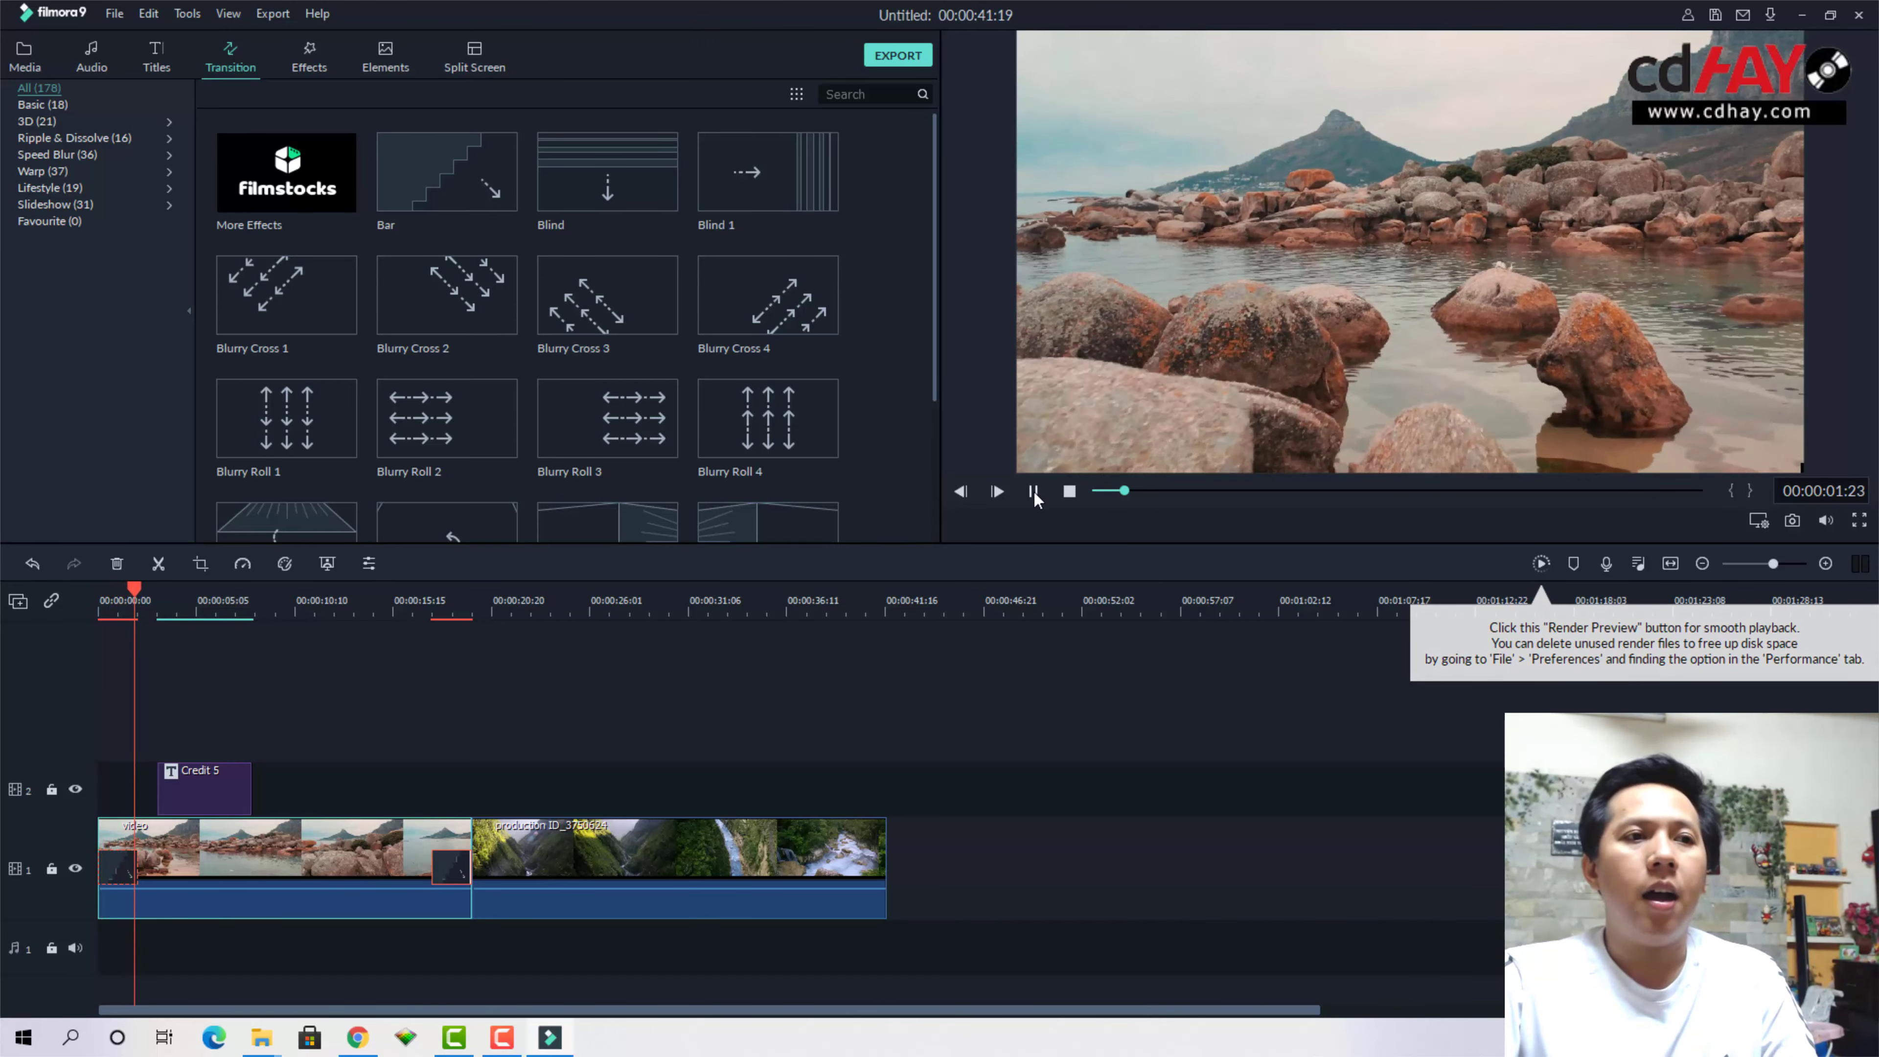
{"action": "left_click", "coordinate": [427, 621]}
{"action": "left_click", "coordinate": [1029, 503]}
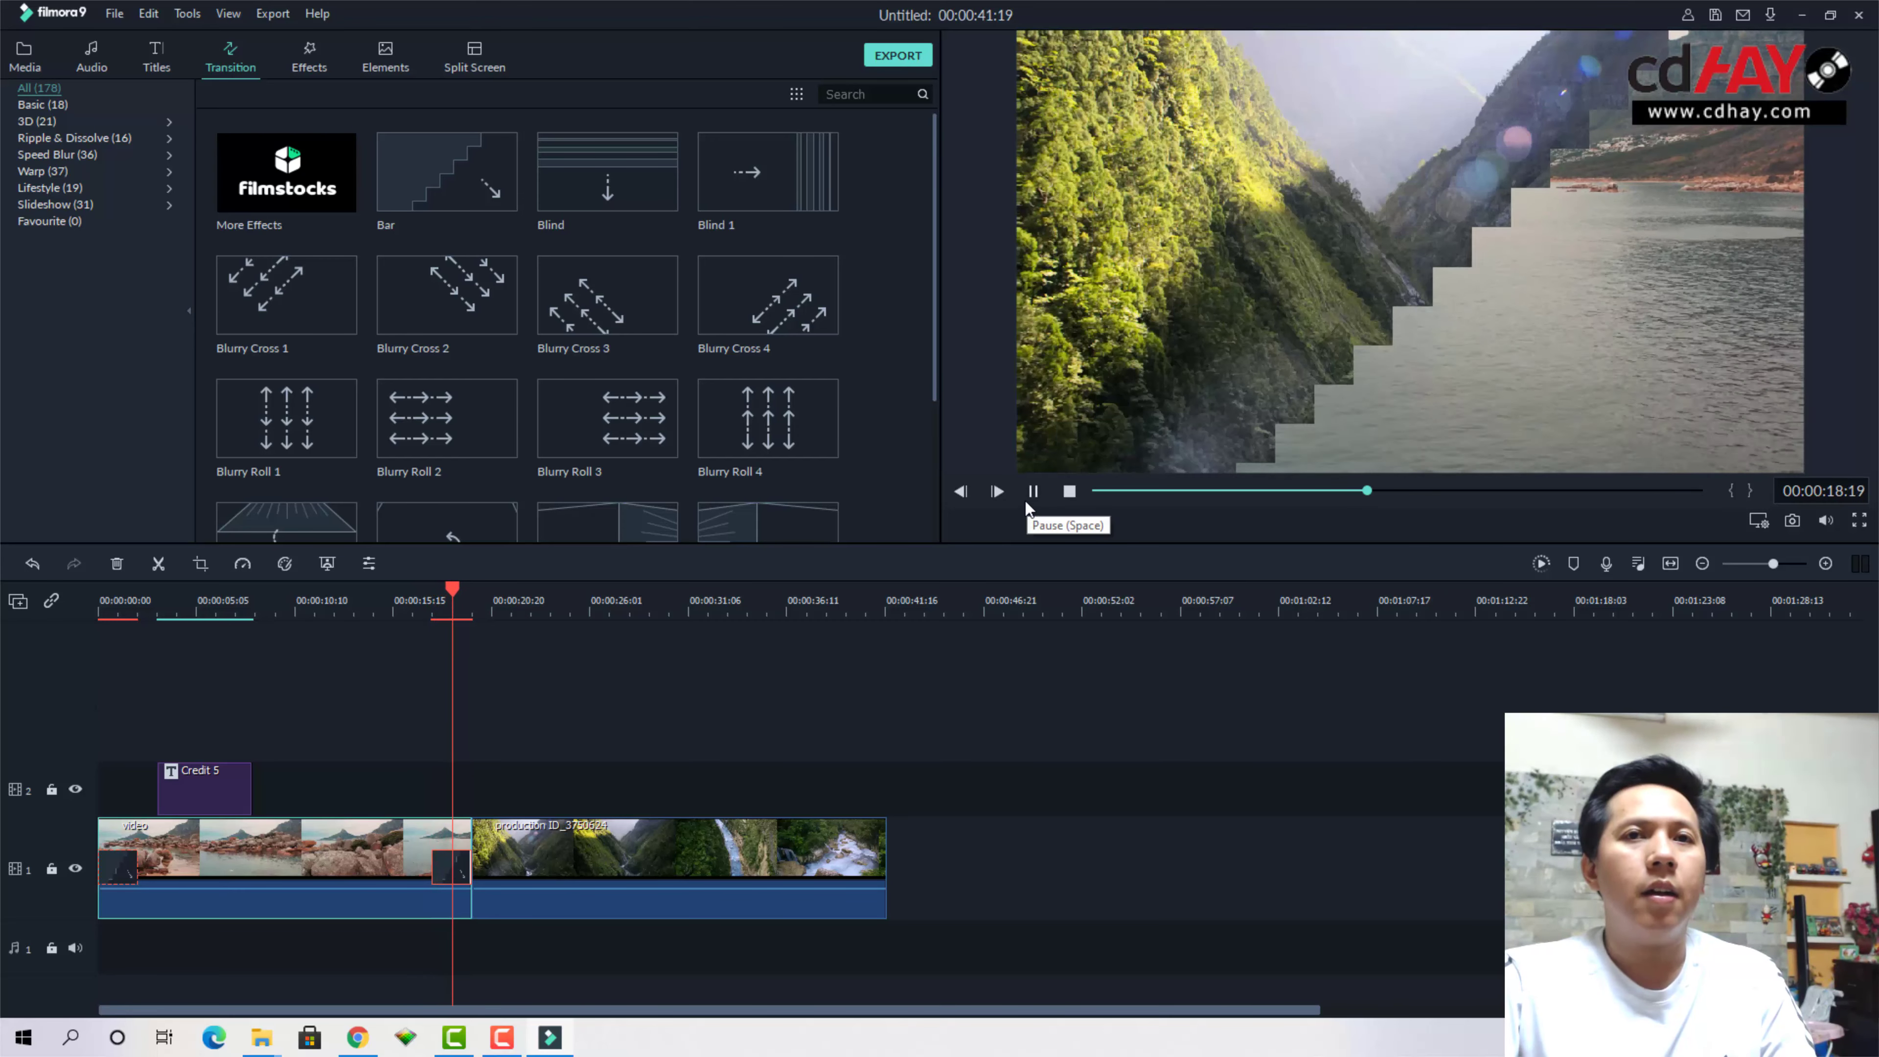
{"action": "left_click", "coordinate": [1034, 492]}
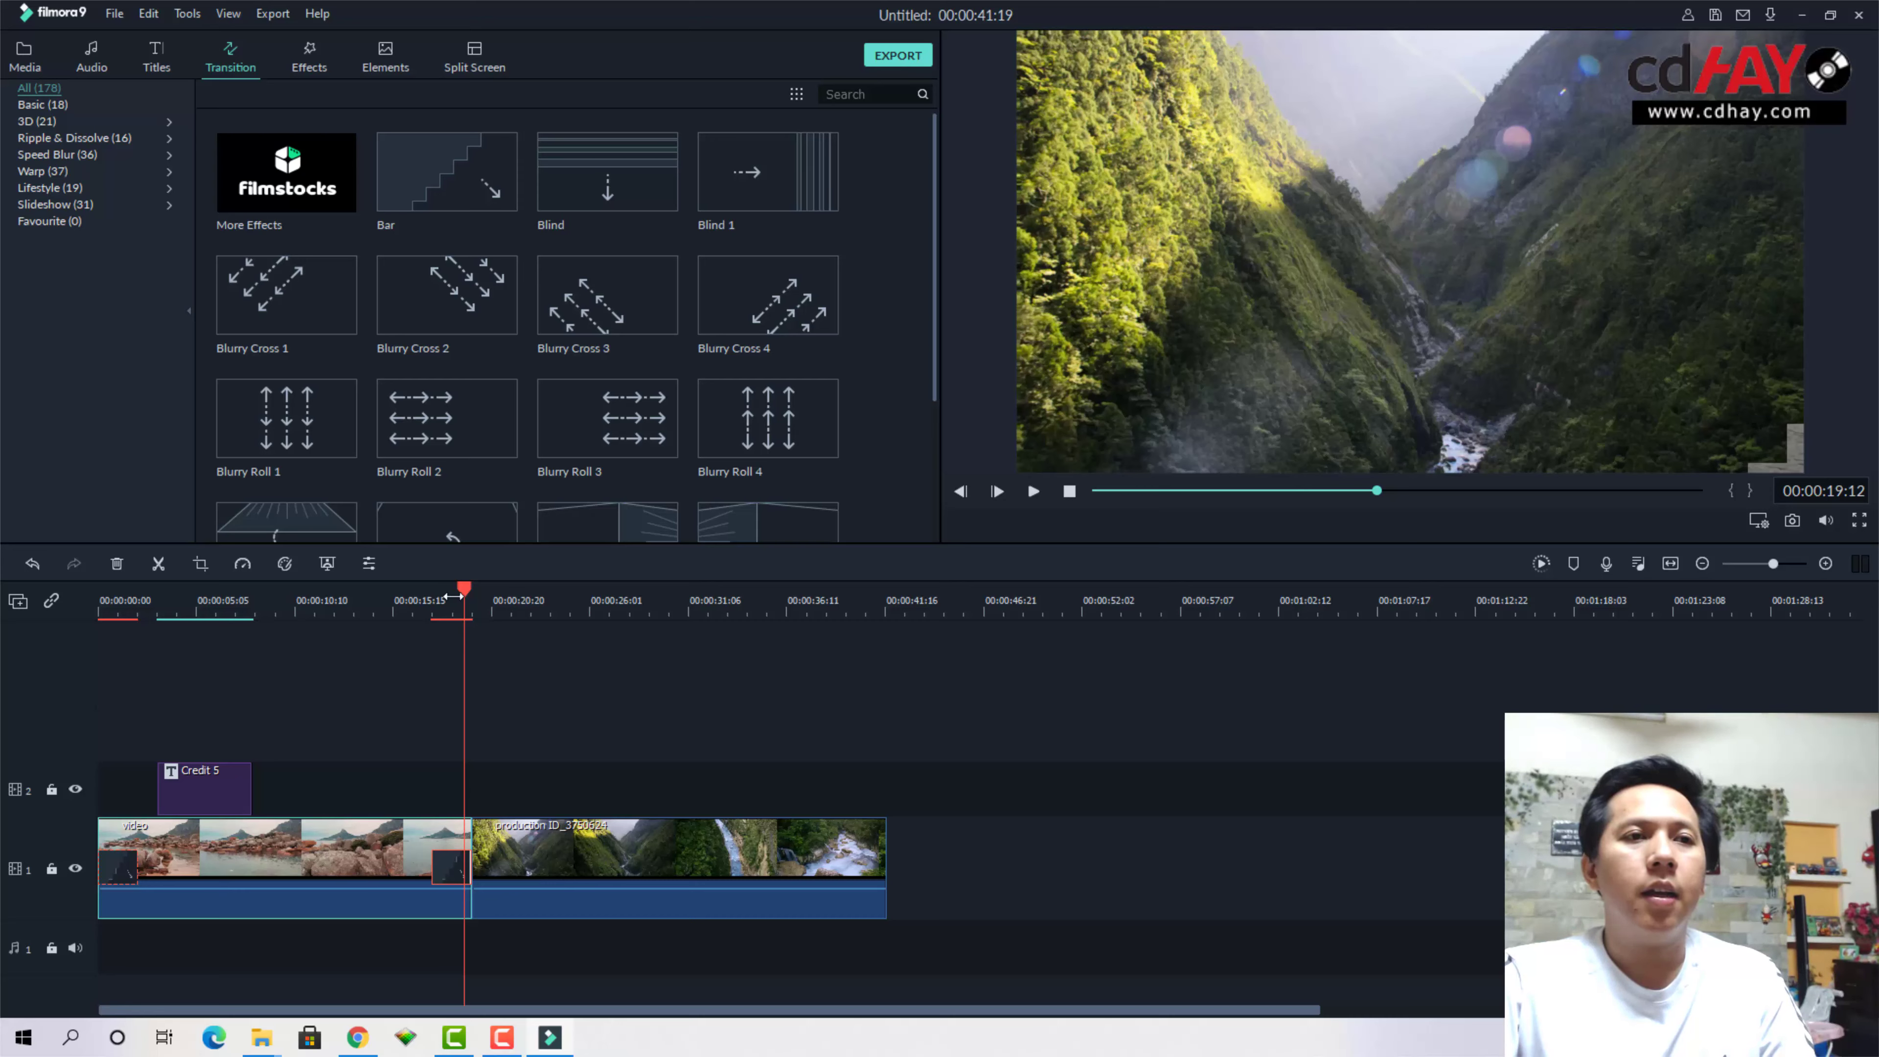
{"action": "left_click", "coordinate": [1034, 492]}
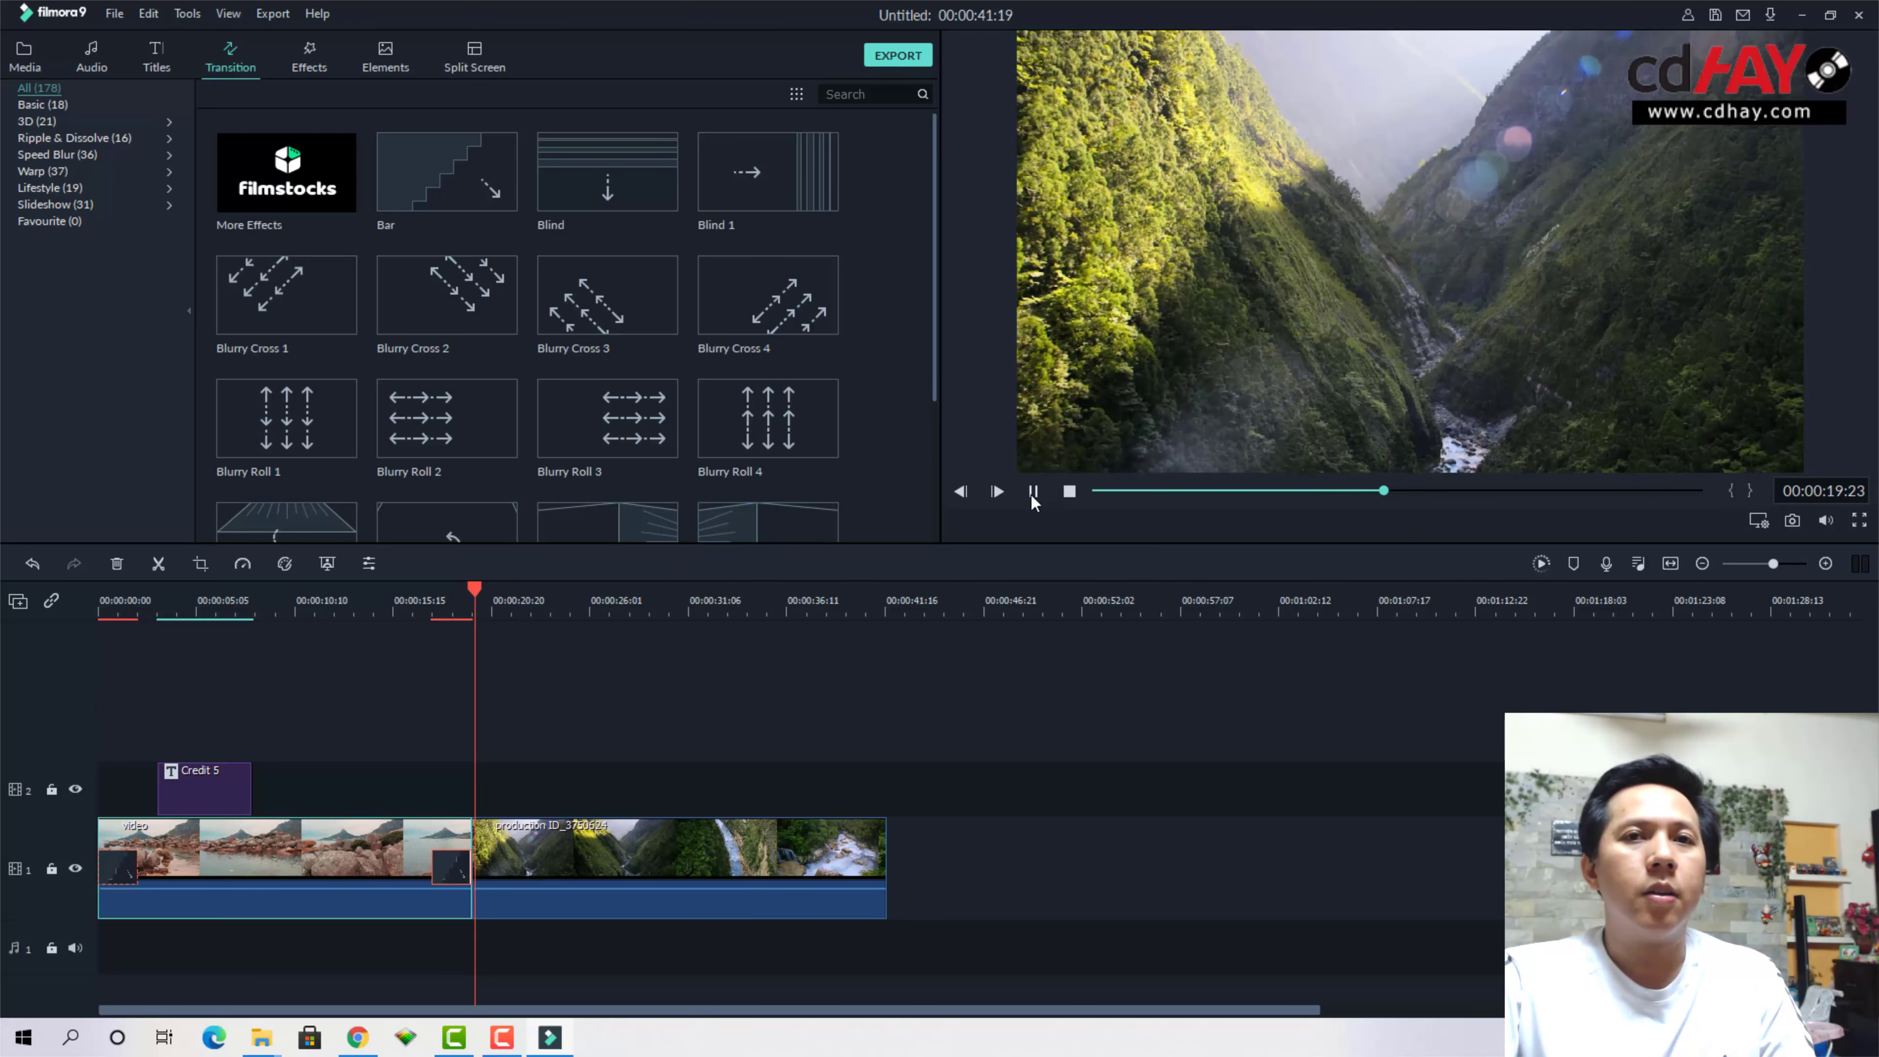
{"action": "left_click", "coordinate": [1034, 492]}
Replace the Bar transition at the end of the first clip with Cross Split across the cut between the two clips
{"action": "left_click", "coordinate": [459, 874]}
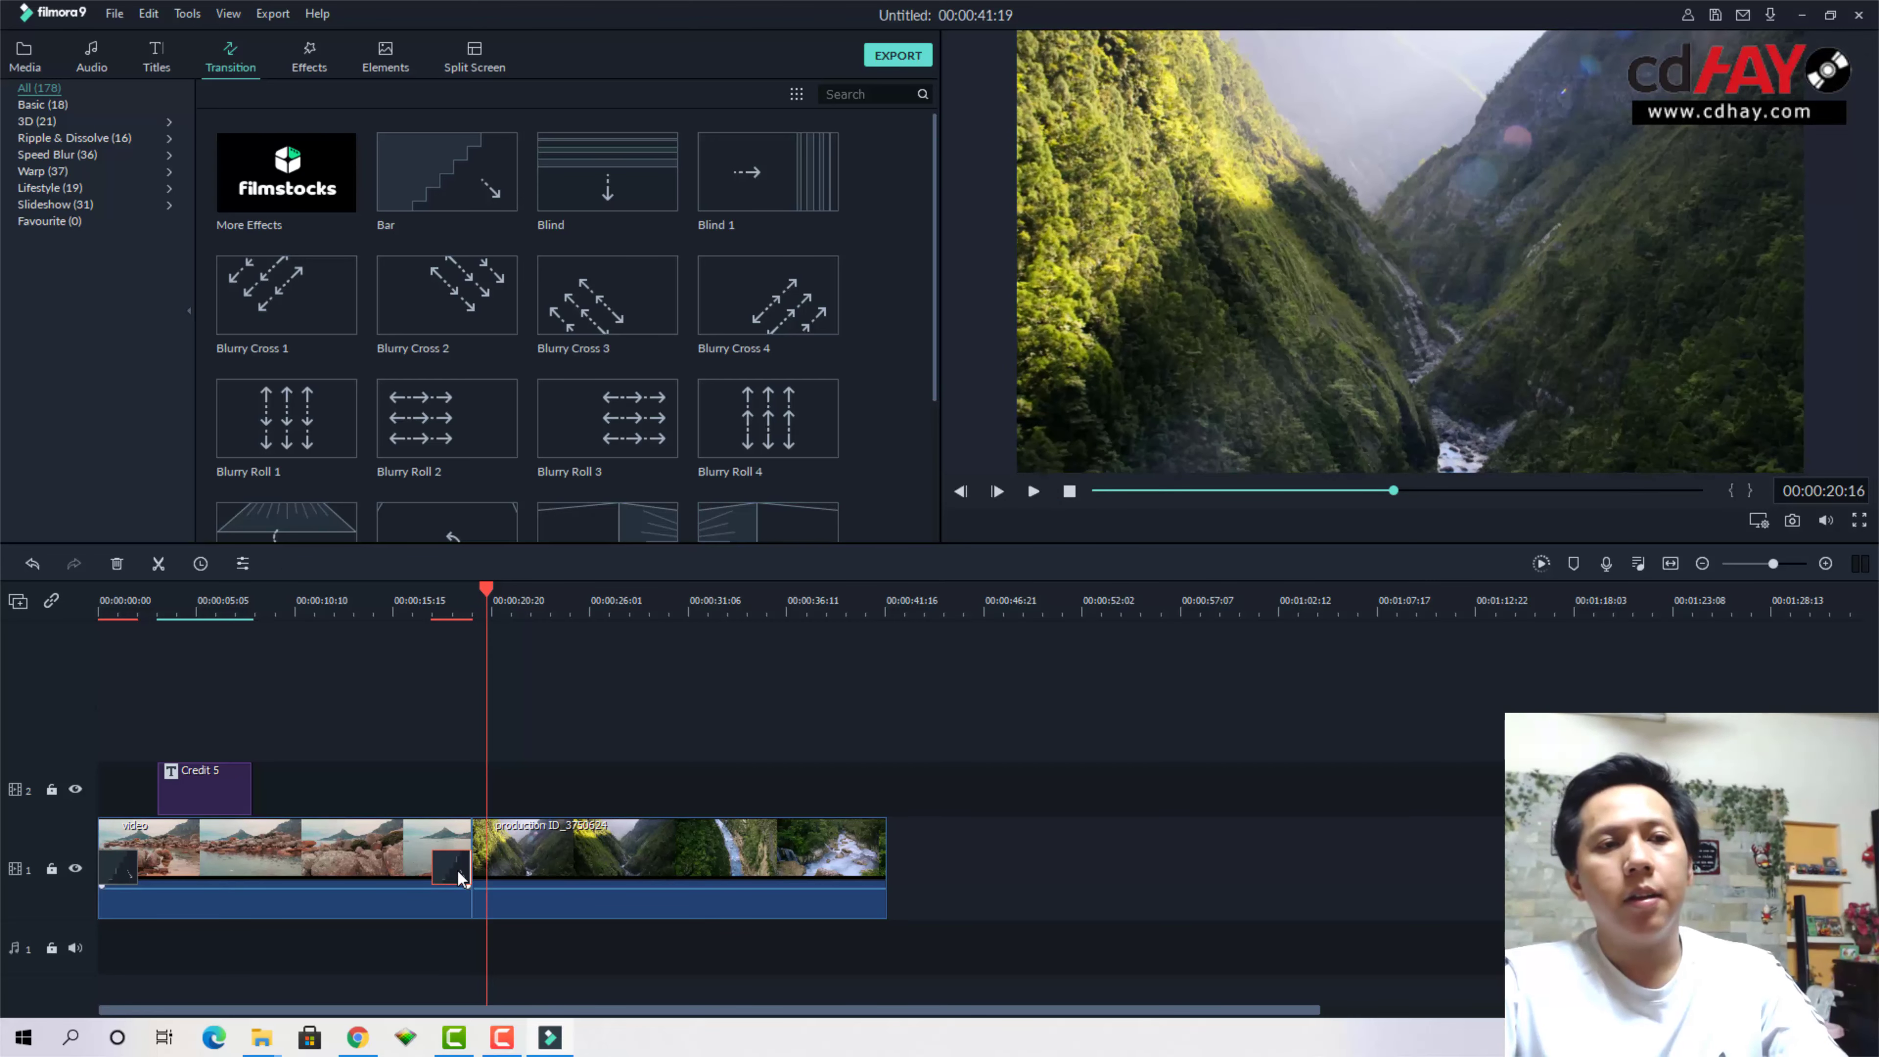
{"action": "key", "text": "Delete"}
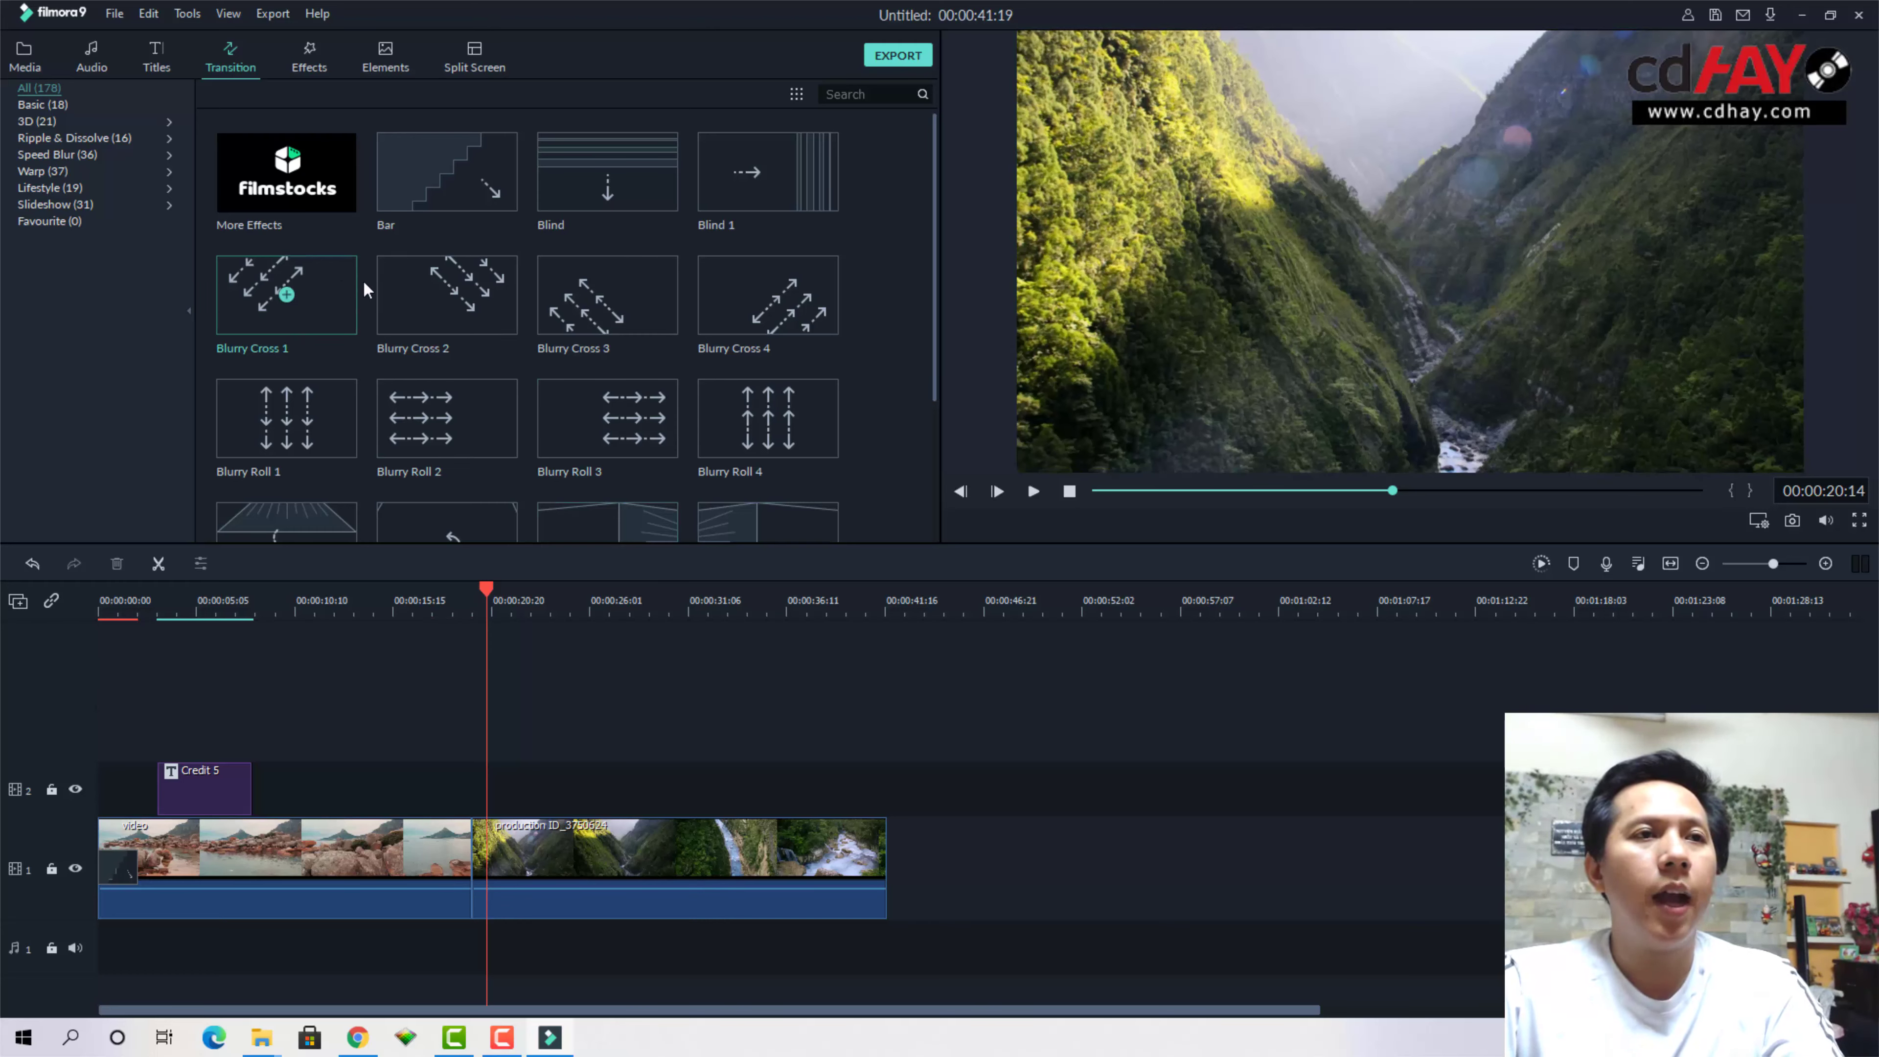
{"action": "scroll", "coordinate": [540, 385], "scroll_direction": "down", "scroll_amount": 5}
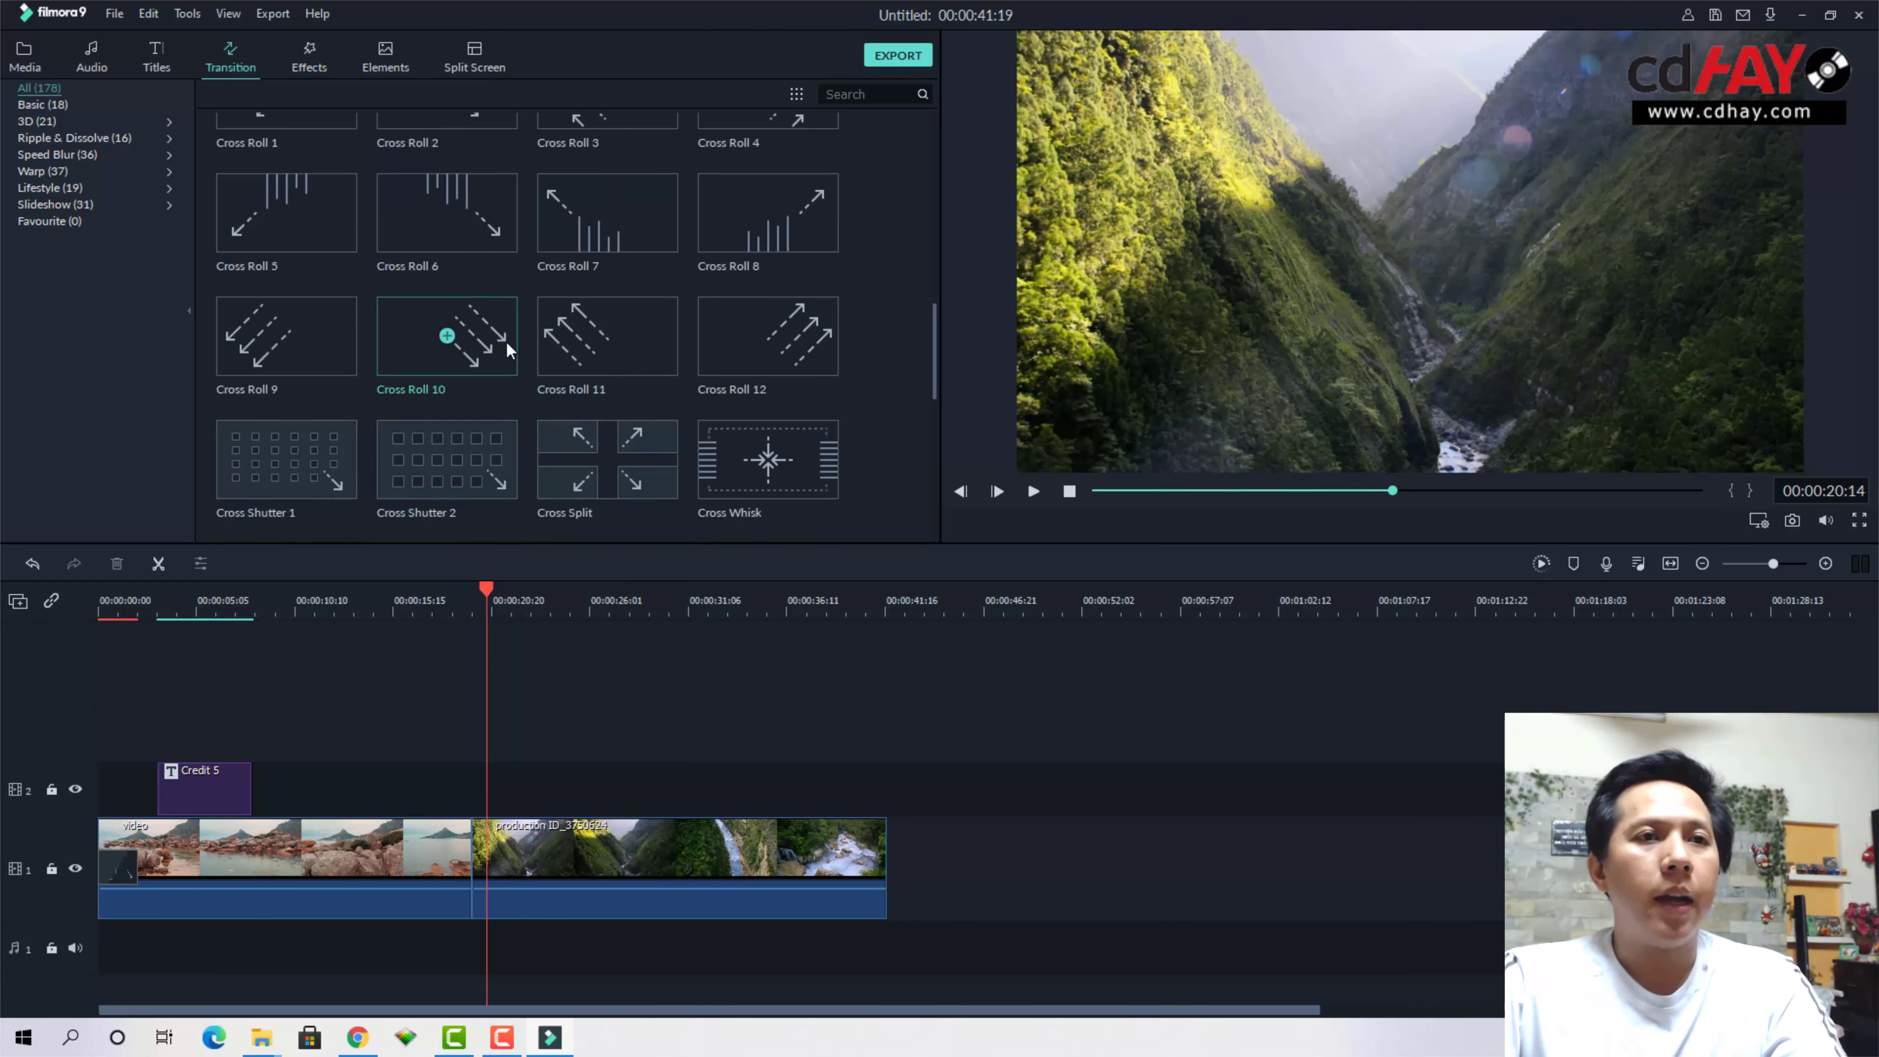
{"action": "left_click_drag", "start_coordinate": [581, 470], "coordinate": [472, 862]}
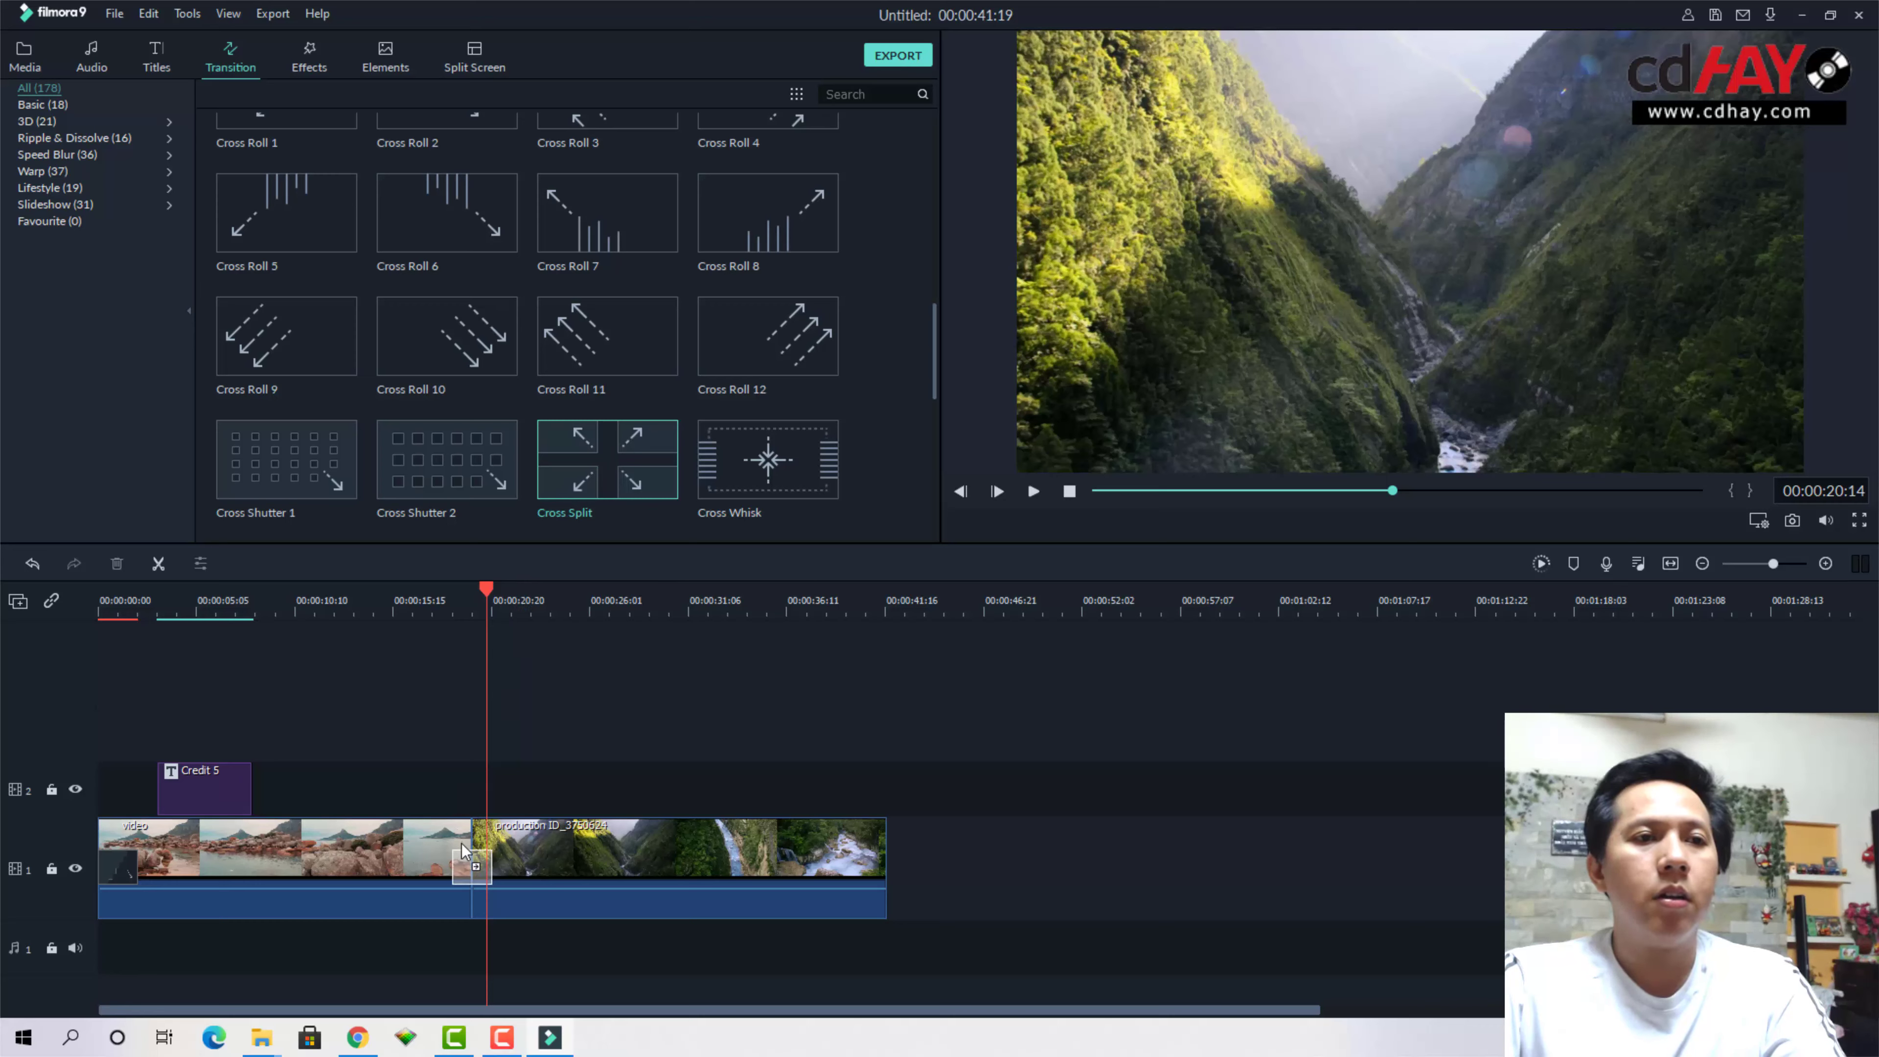
Play back the Cross Split transition from about 00:00:18:12
{"action": "left_click", "coordinate": [447, 622]}
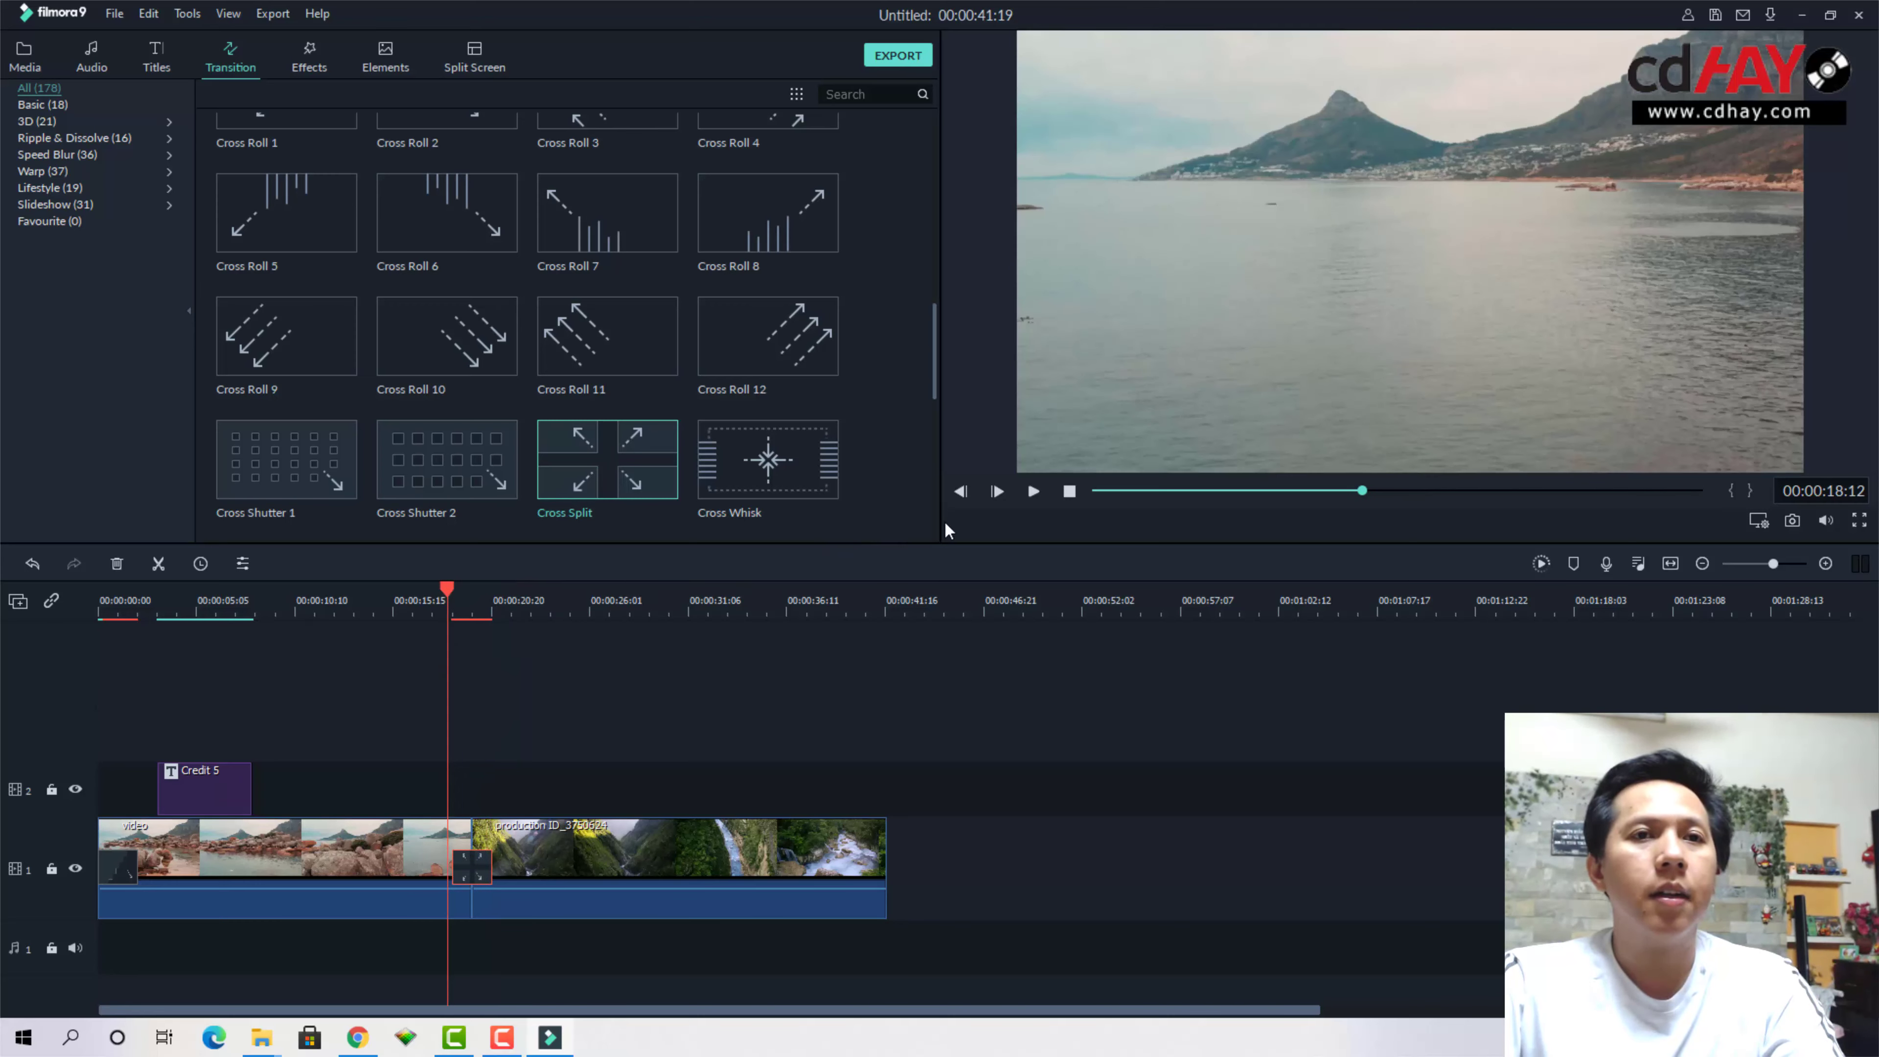
{"action": "left_click", "coordinate": [1030, 498]}
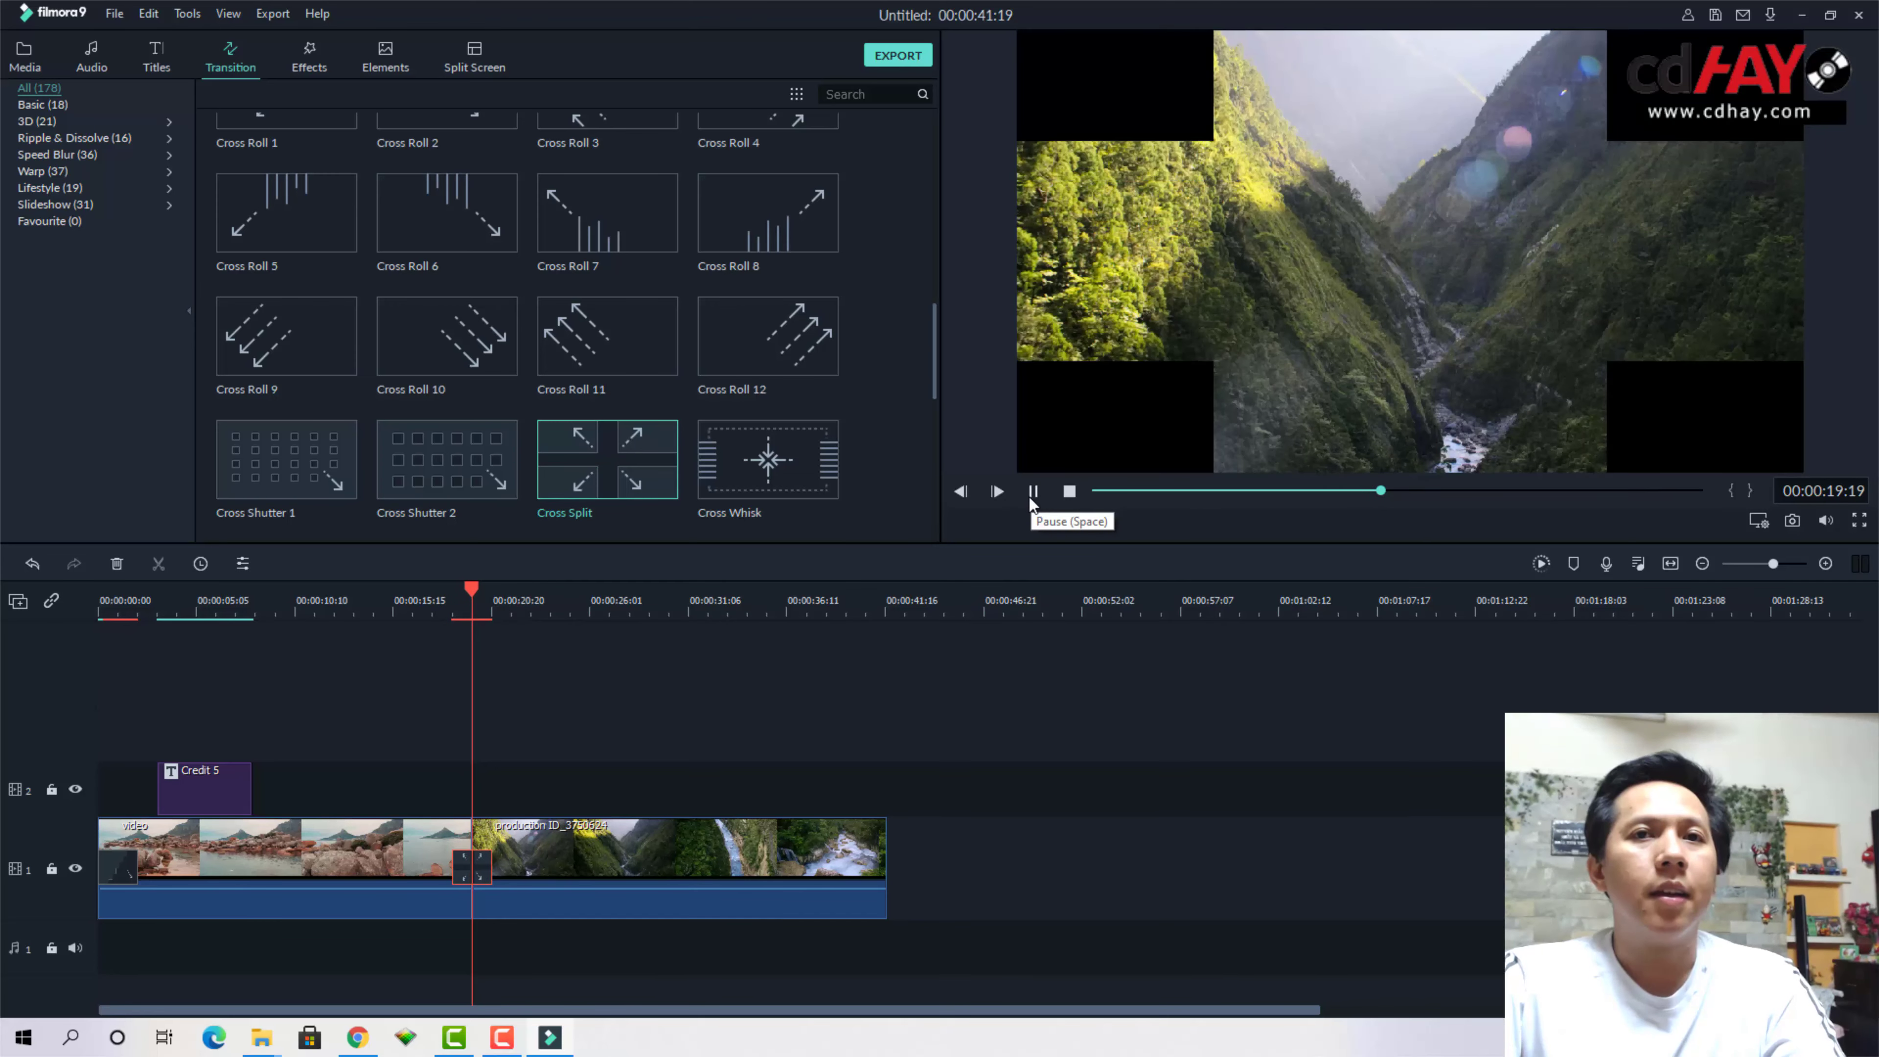
{"action": "left_click", "coordinate": [1028, 496]}
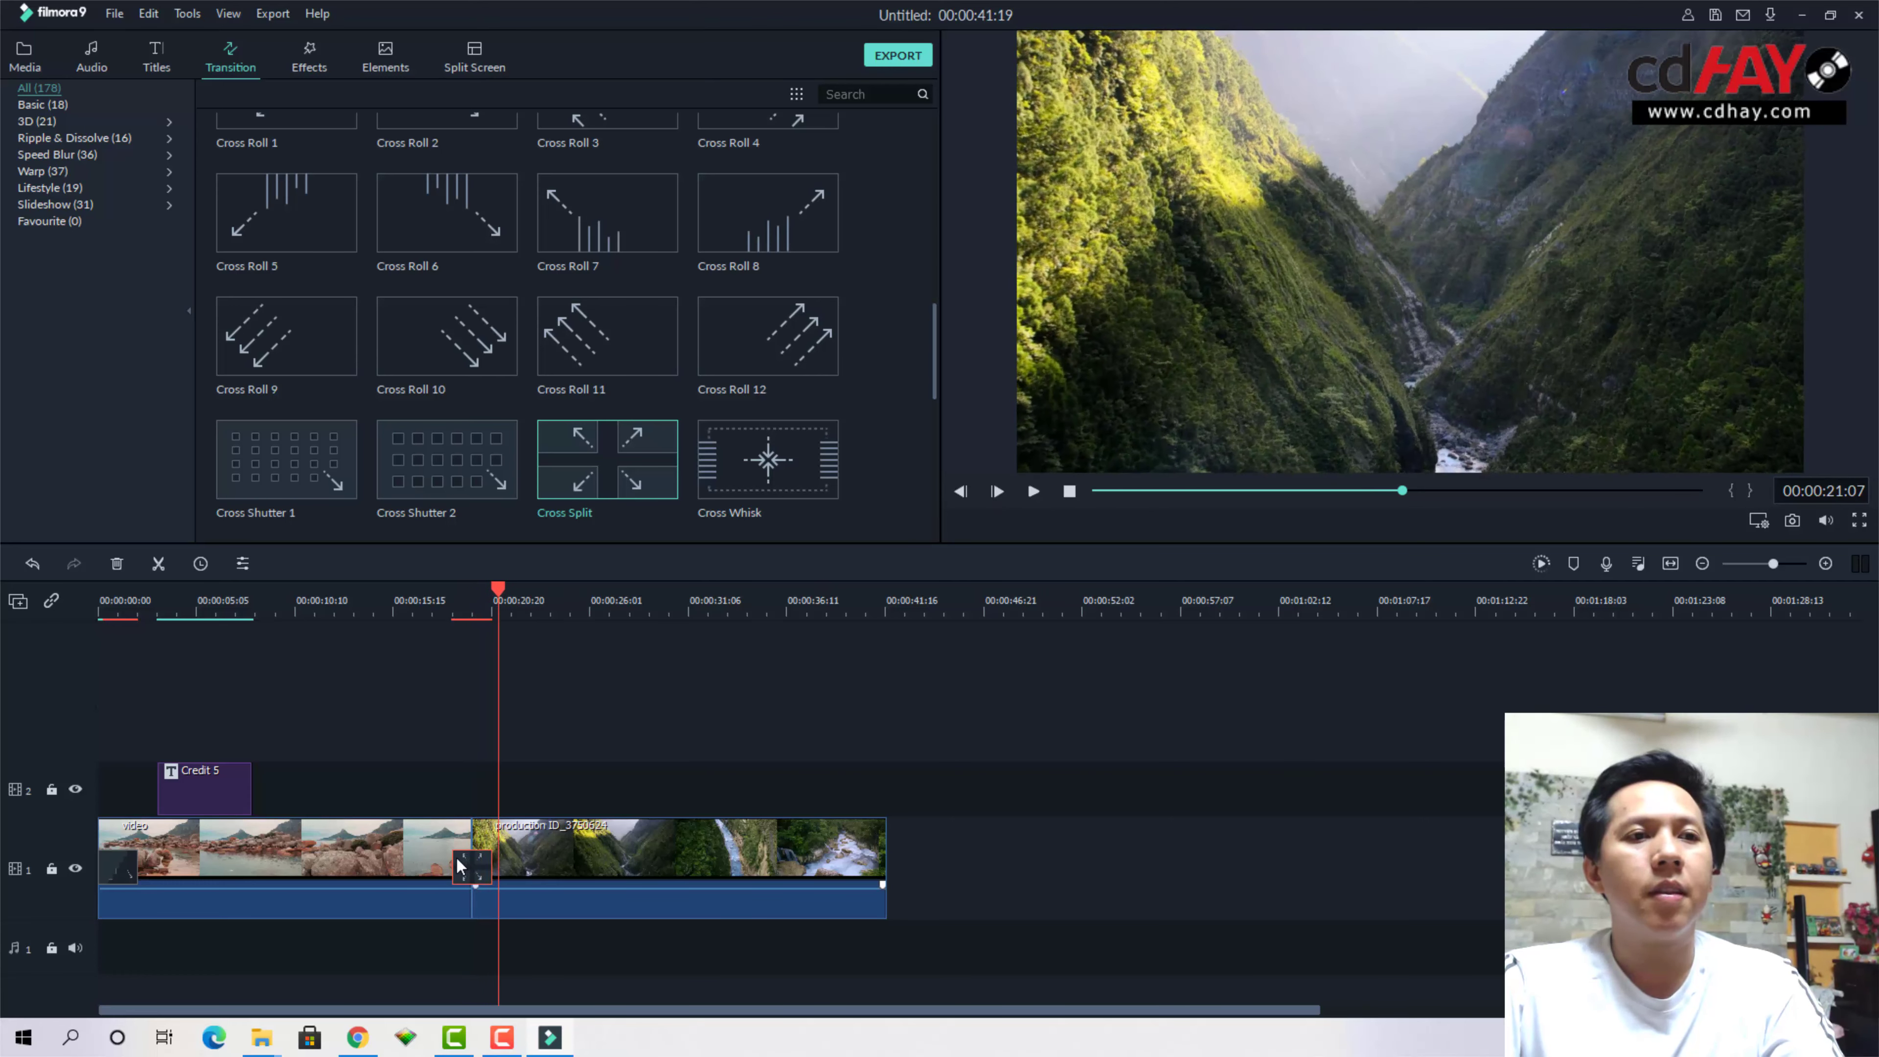
Delete the Cross Split transition and play through the plain cut between the two clips
{"action": "key", "text": "Delete"}
{"action": "left_click", "coordinate": [560, 846]}
{"action": "left_click_drag", "start_coordinate": [505, 598], "coordinate": [472, 610]}
{"action": "key", "text": "space"}
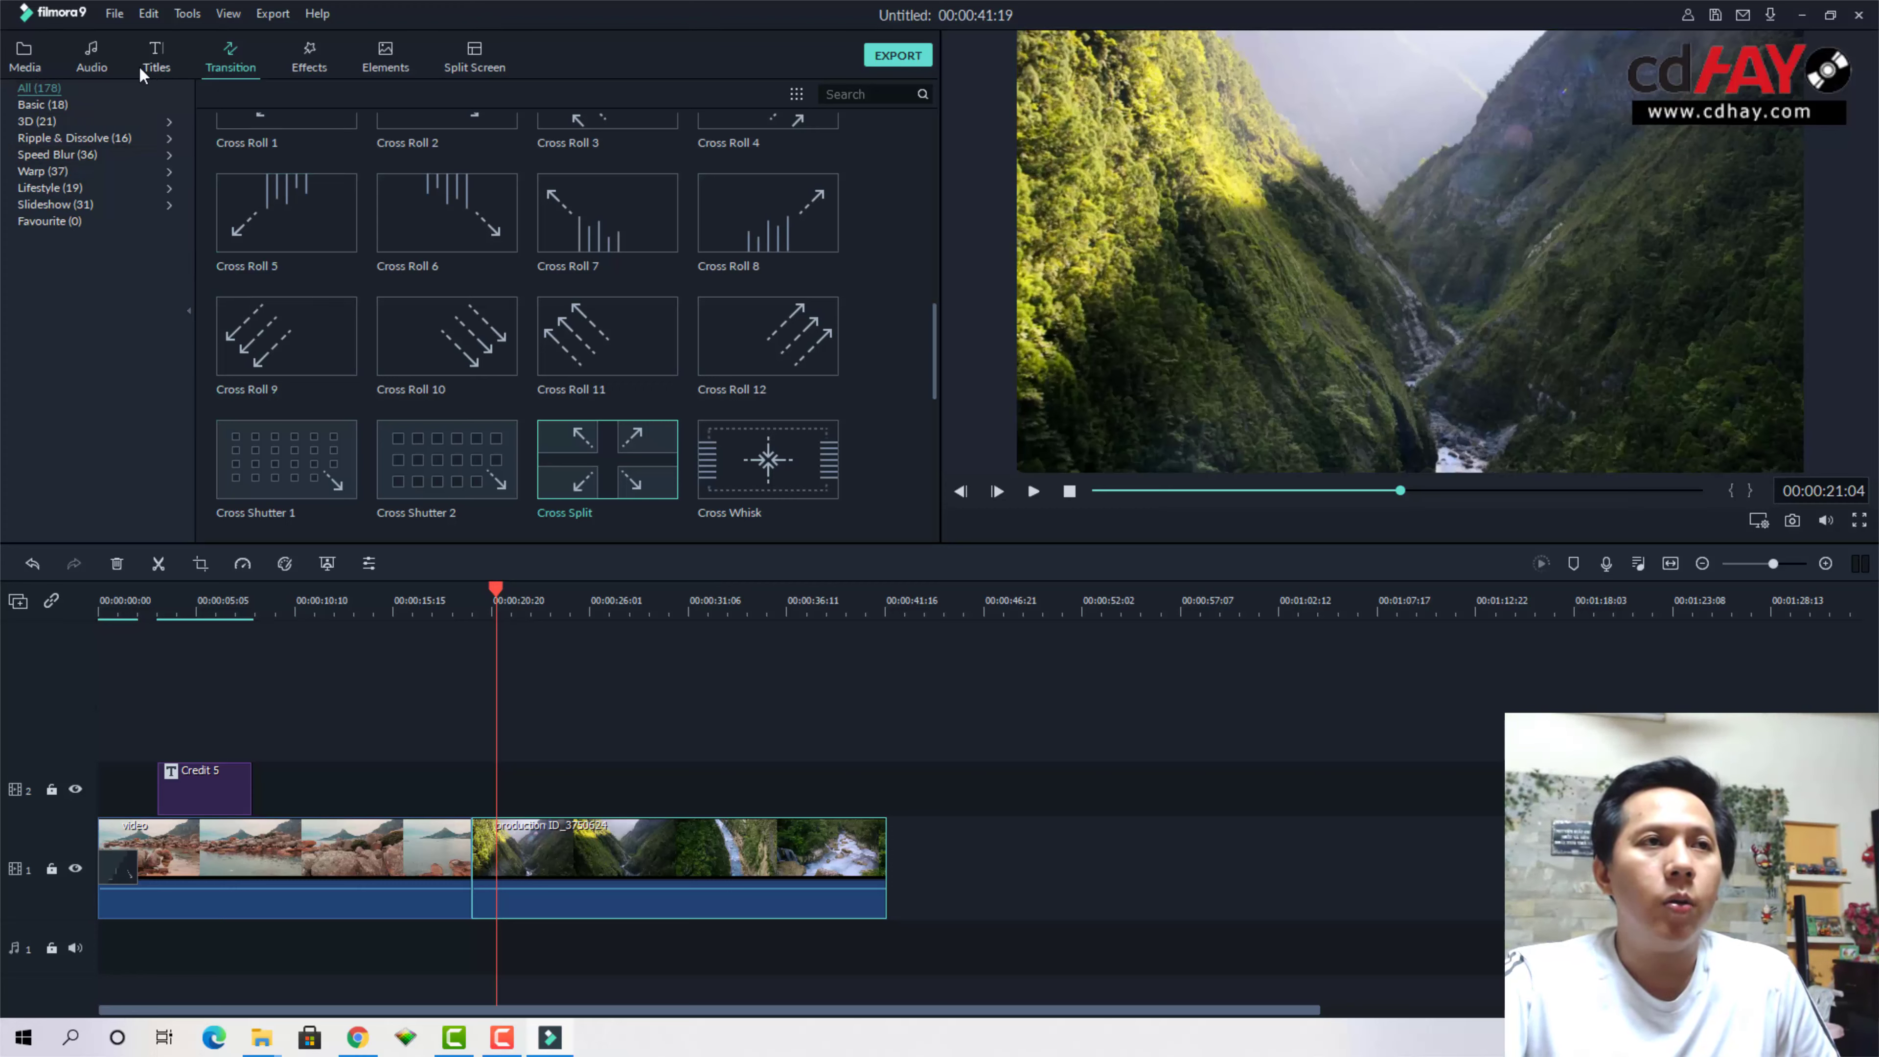
Add the Green Green Garden music to the audio track and move it to the very start of the timeline
{"action": "left_click", "coordinate": [29, 59]}
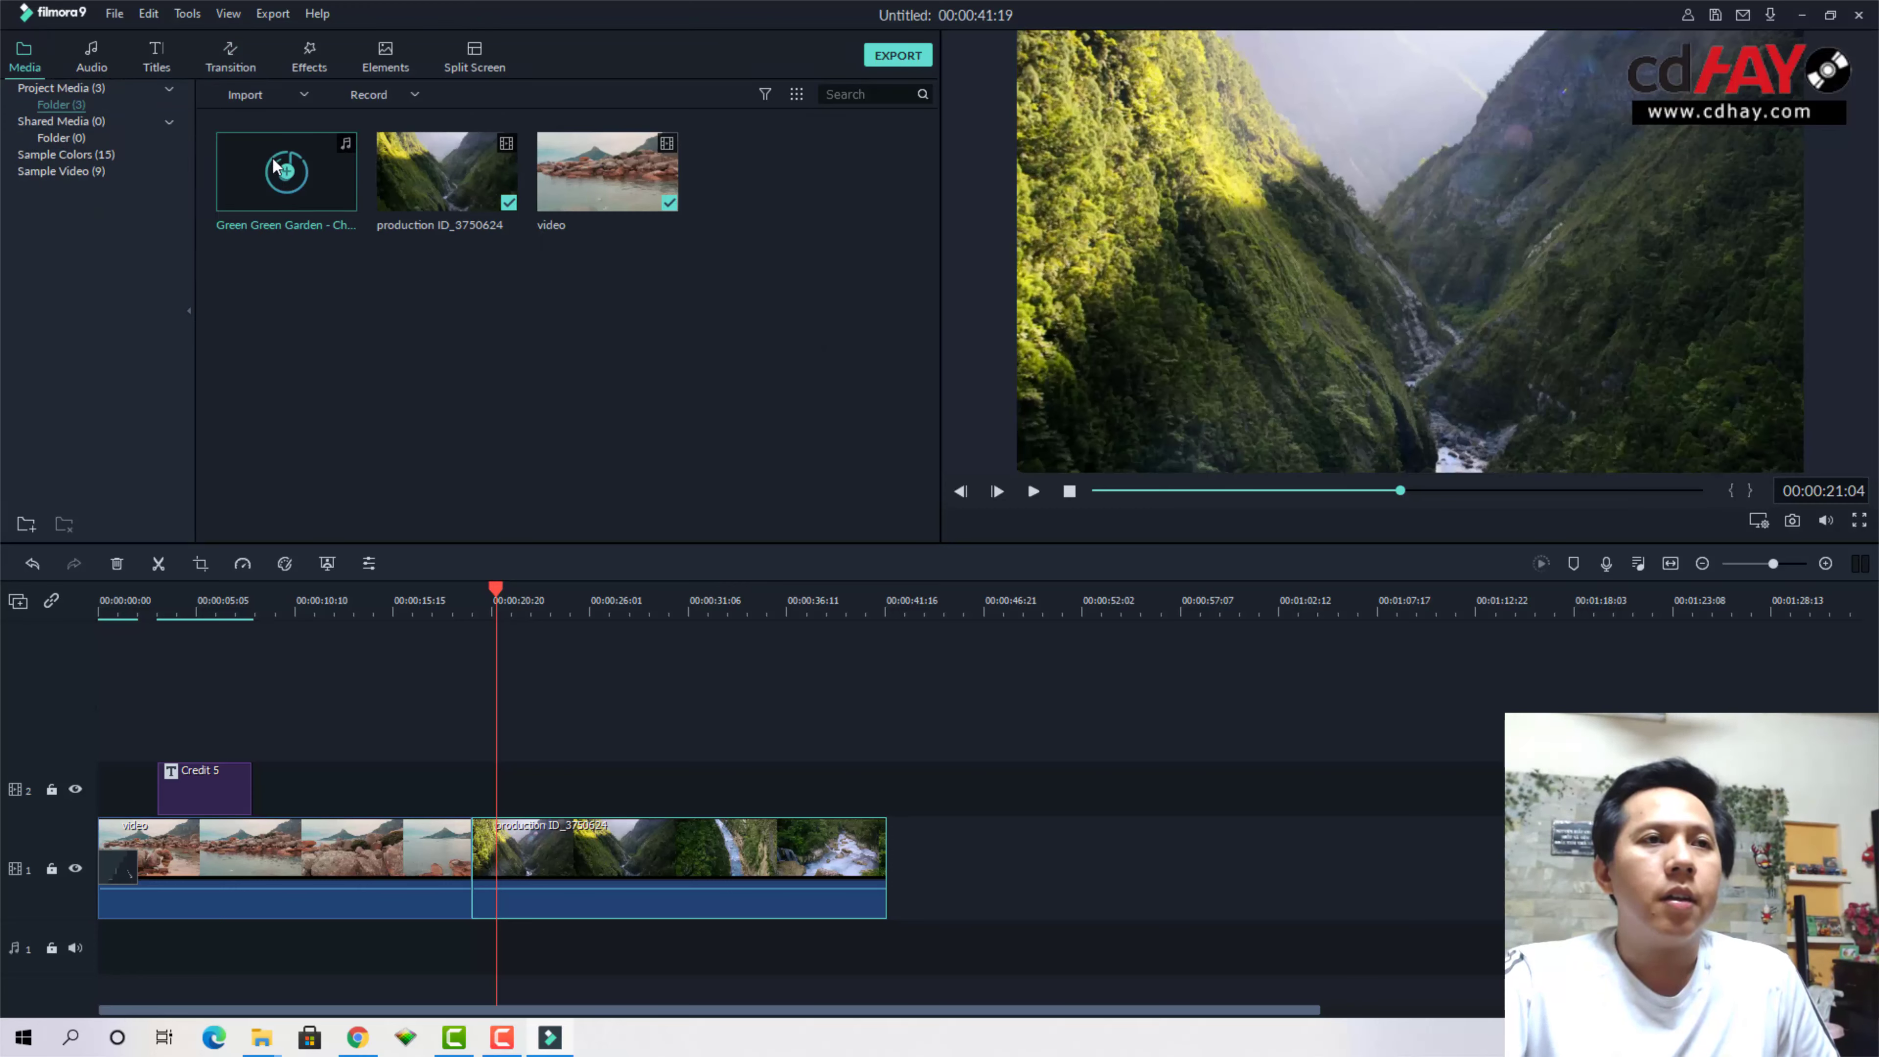
{"action": "left_click", "coordinate": [287, 175]}
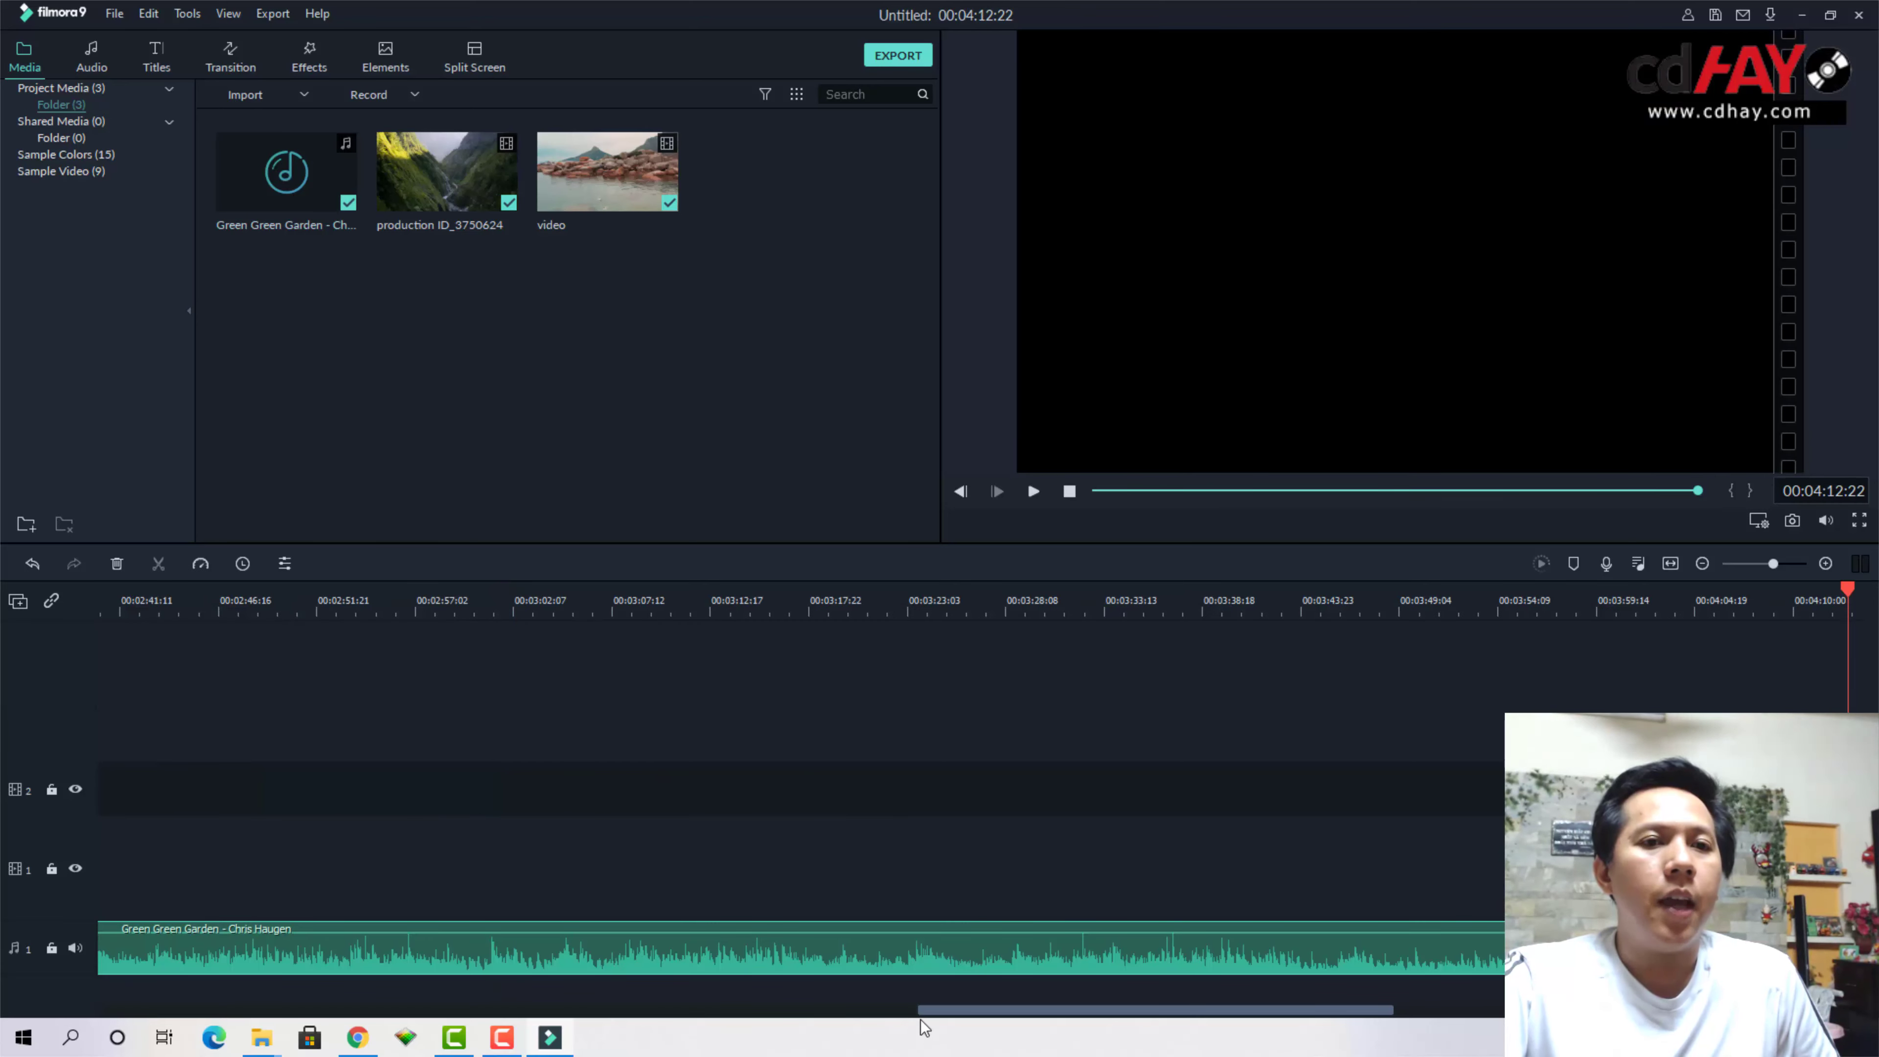
{"action": "left_click_drag", "start_coordinate": [930, 1011], "coordinate": [168, 1007]}
{"action": "left_click", "coordinate": [474, 967]}
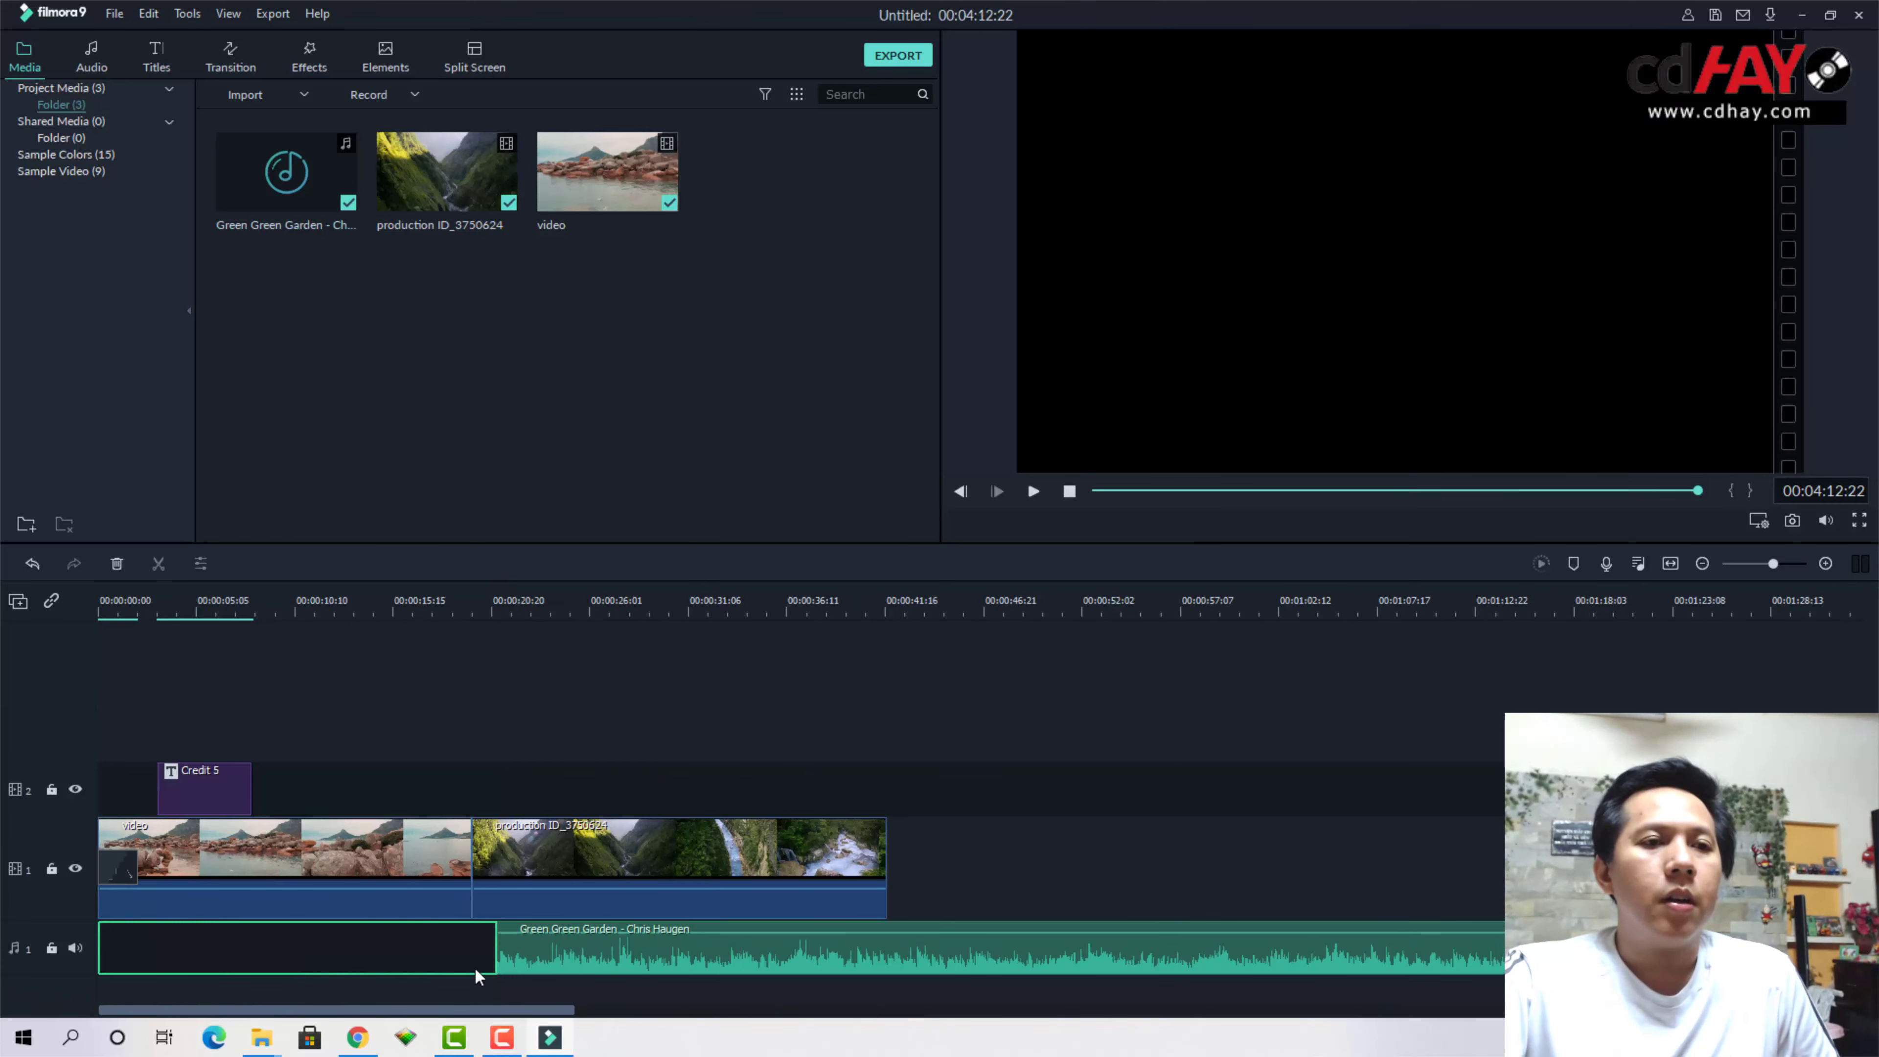
{"action": "left_click", "coordinate": [629, 930]}
{"action": "left_click_drag", "start_coordinate": [651, 930], "coordinate": [215, 936]}
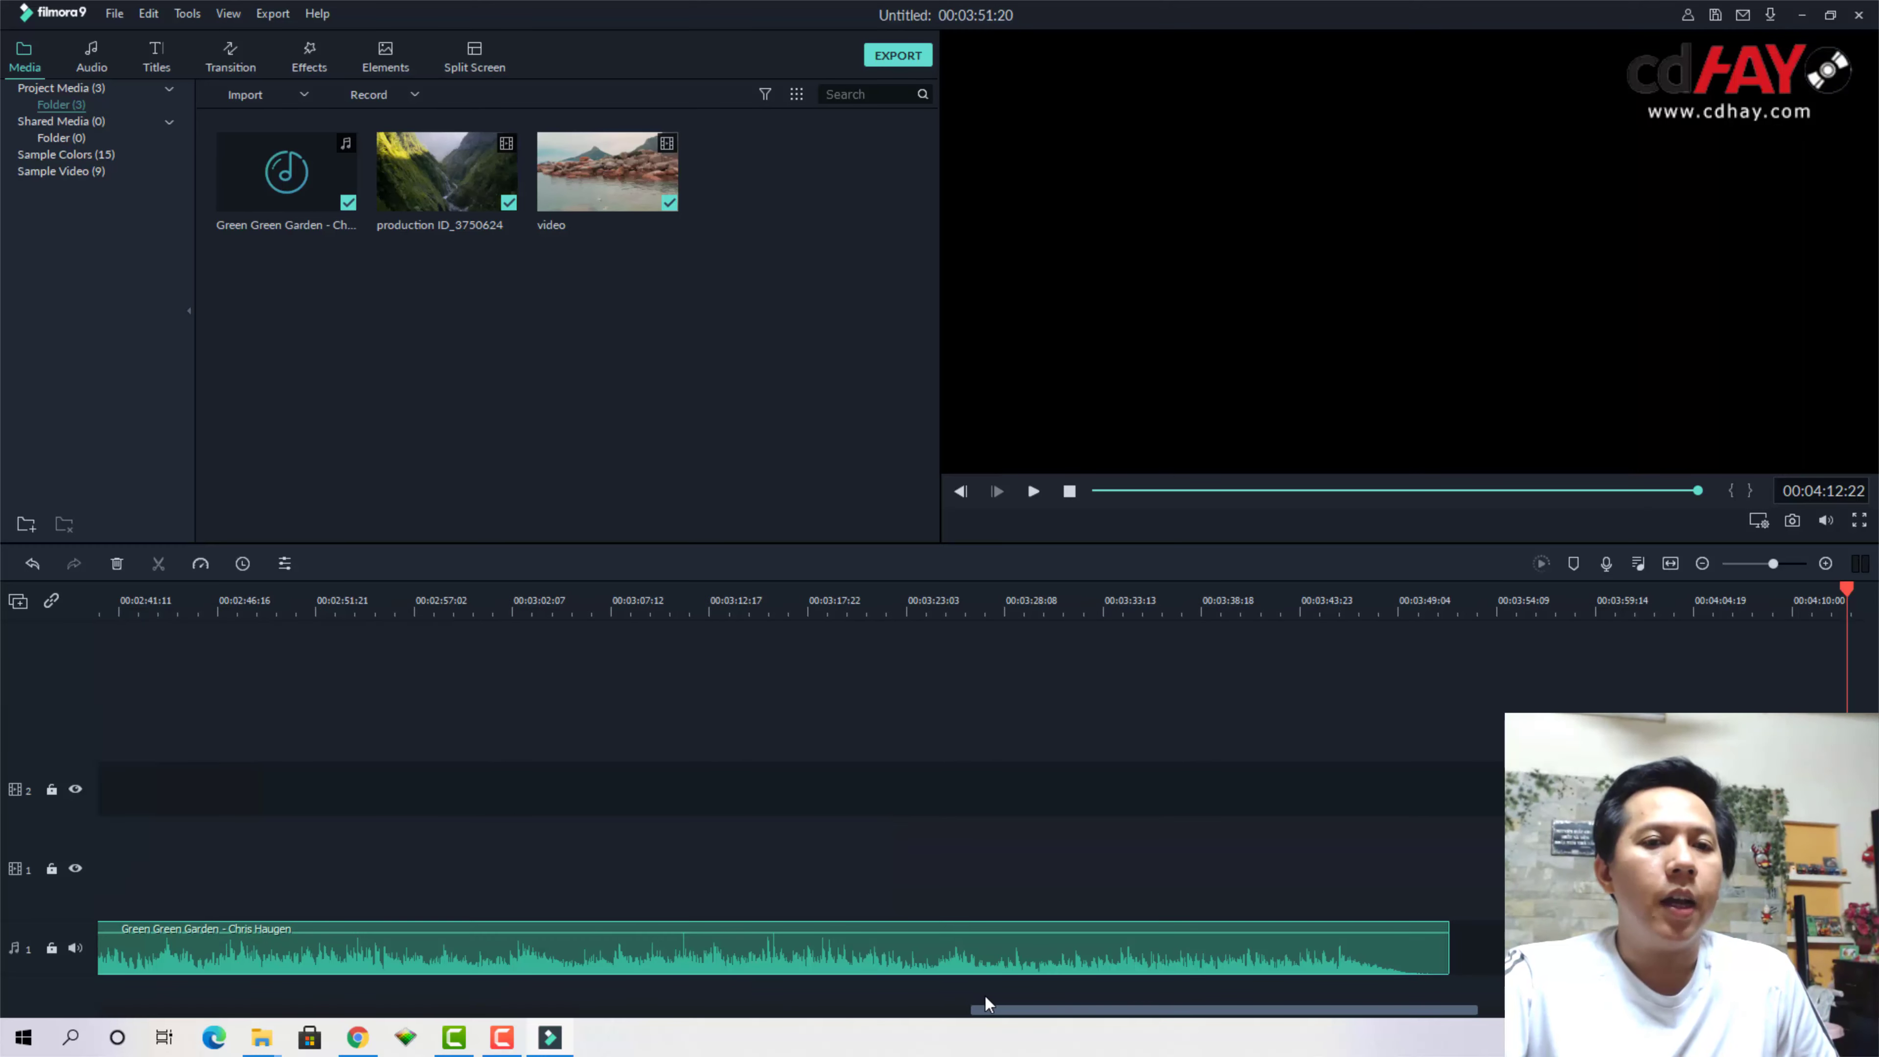
{"action": "left_click_drag", "start_coordinate": [956, 1012], "coordinate": [73, 970]}
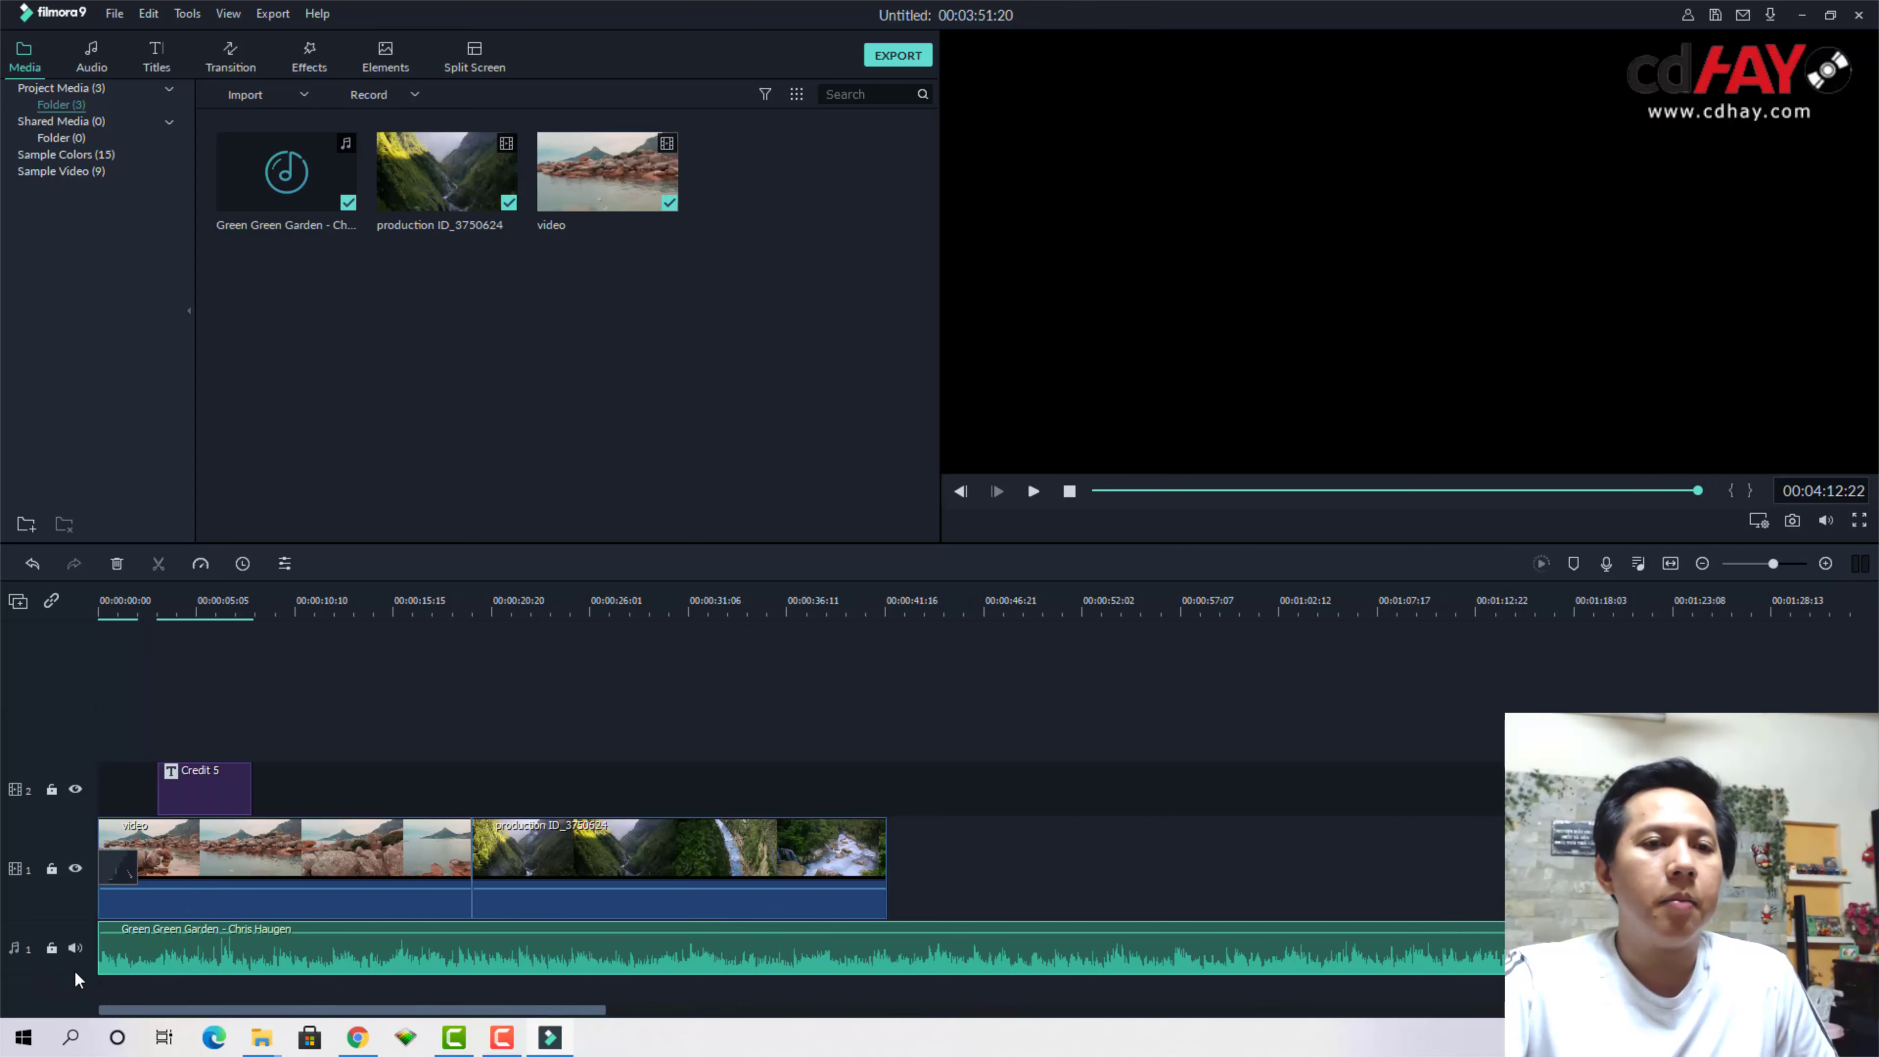
Split the music at 00:00:43:08 and delete the part after the split
{"action": "left_click", "coordinate": [917, 602]}
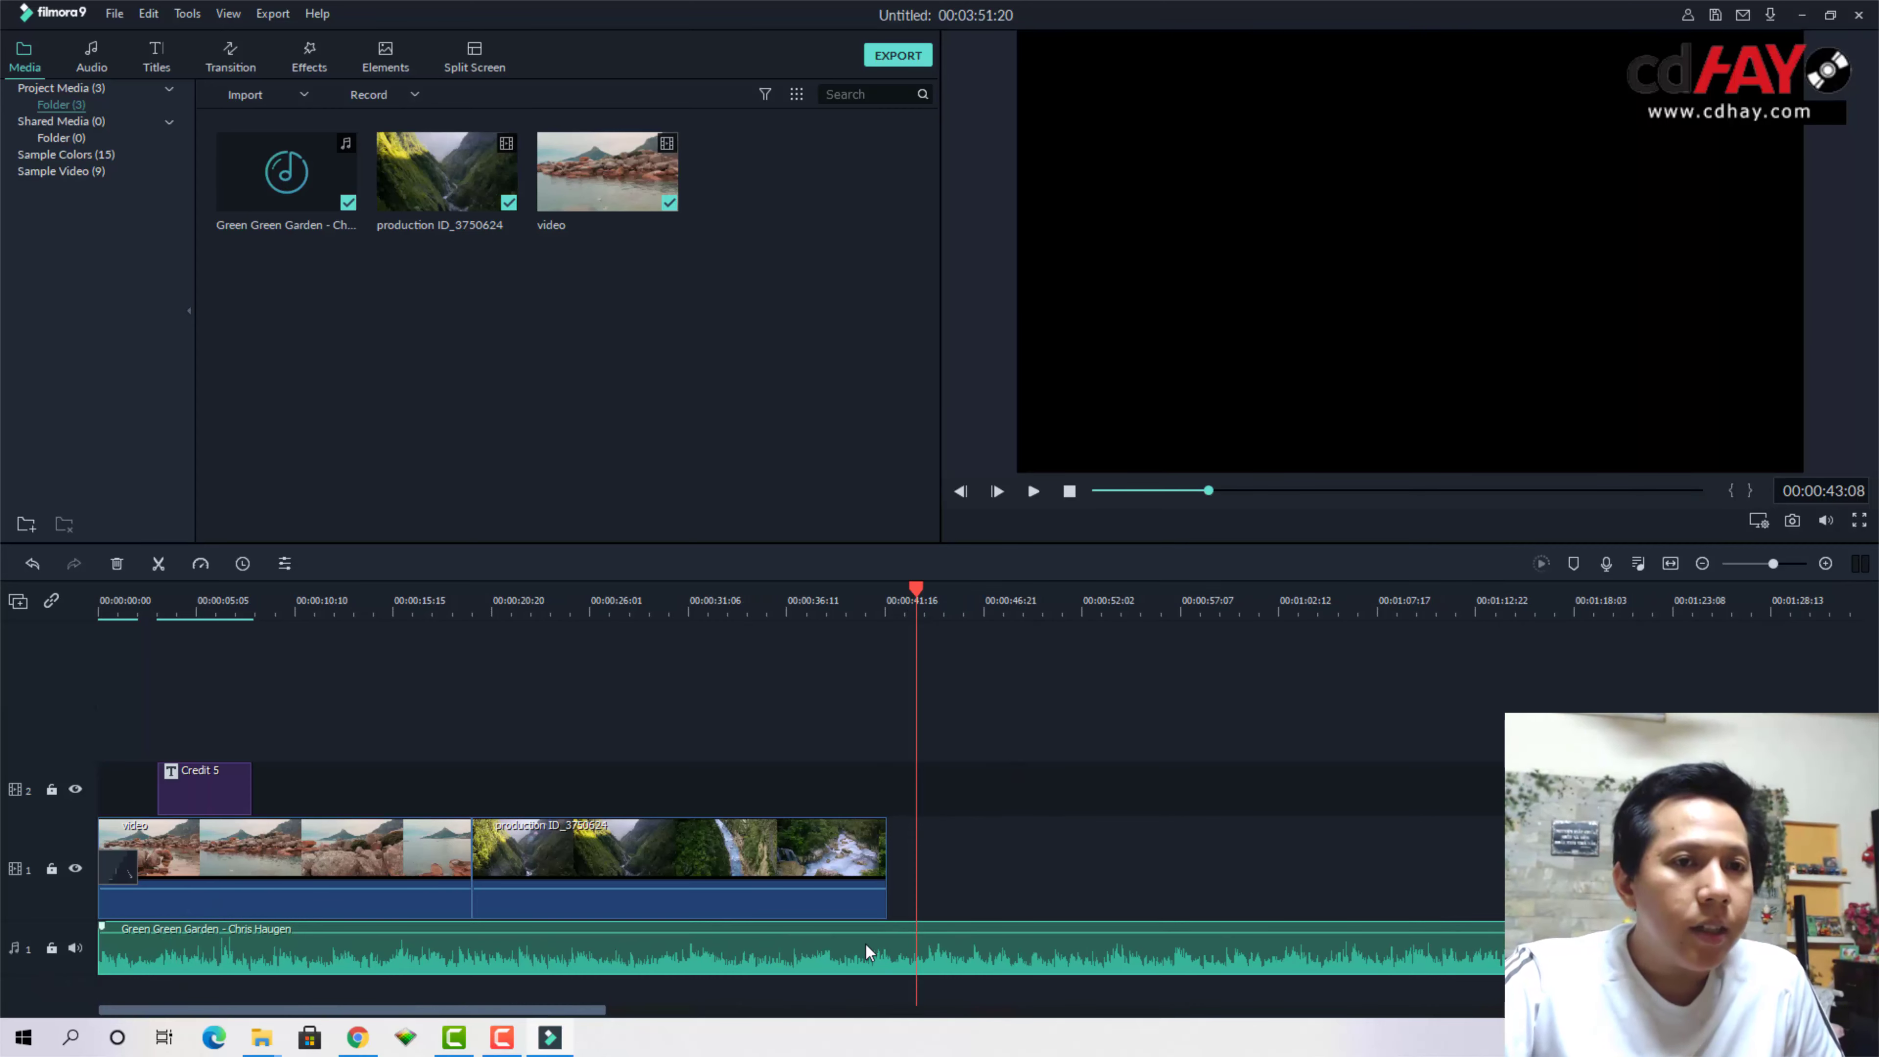
{"action": "left_click", "coordinate": [157, 564]}
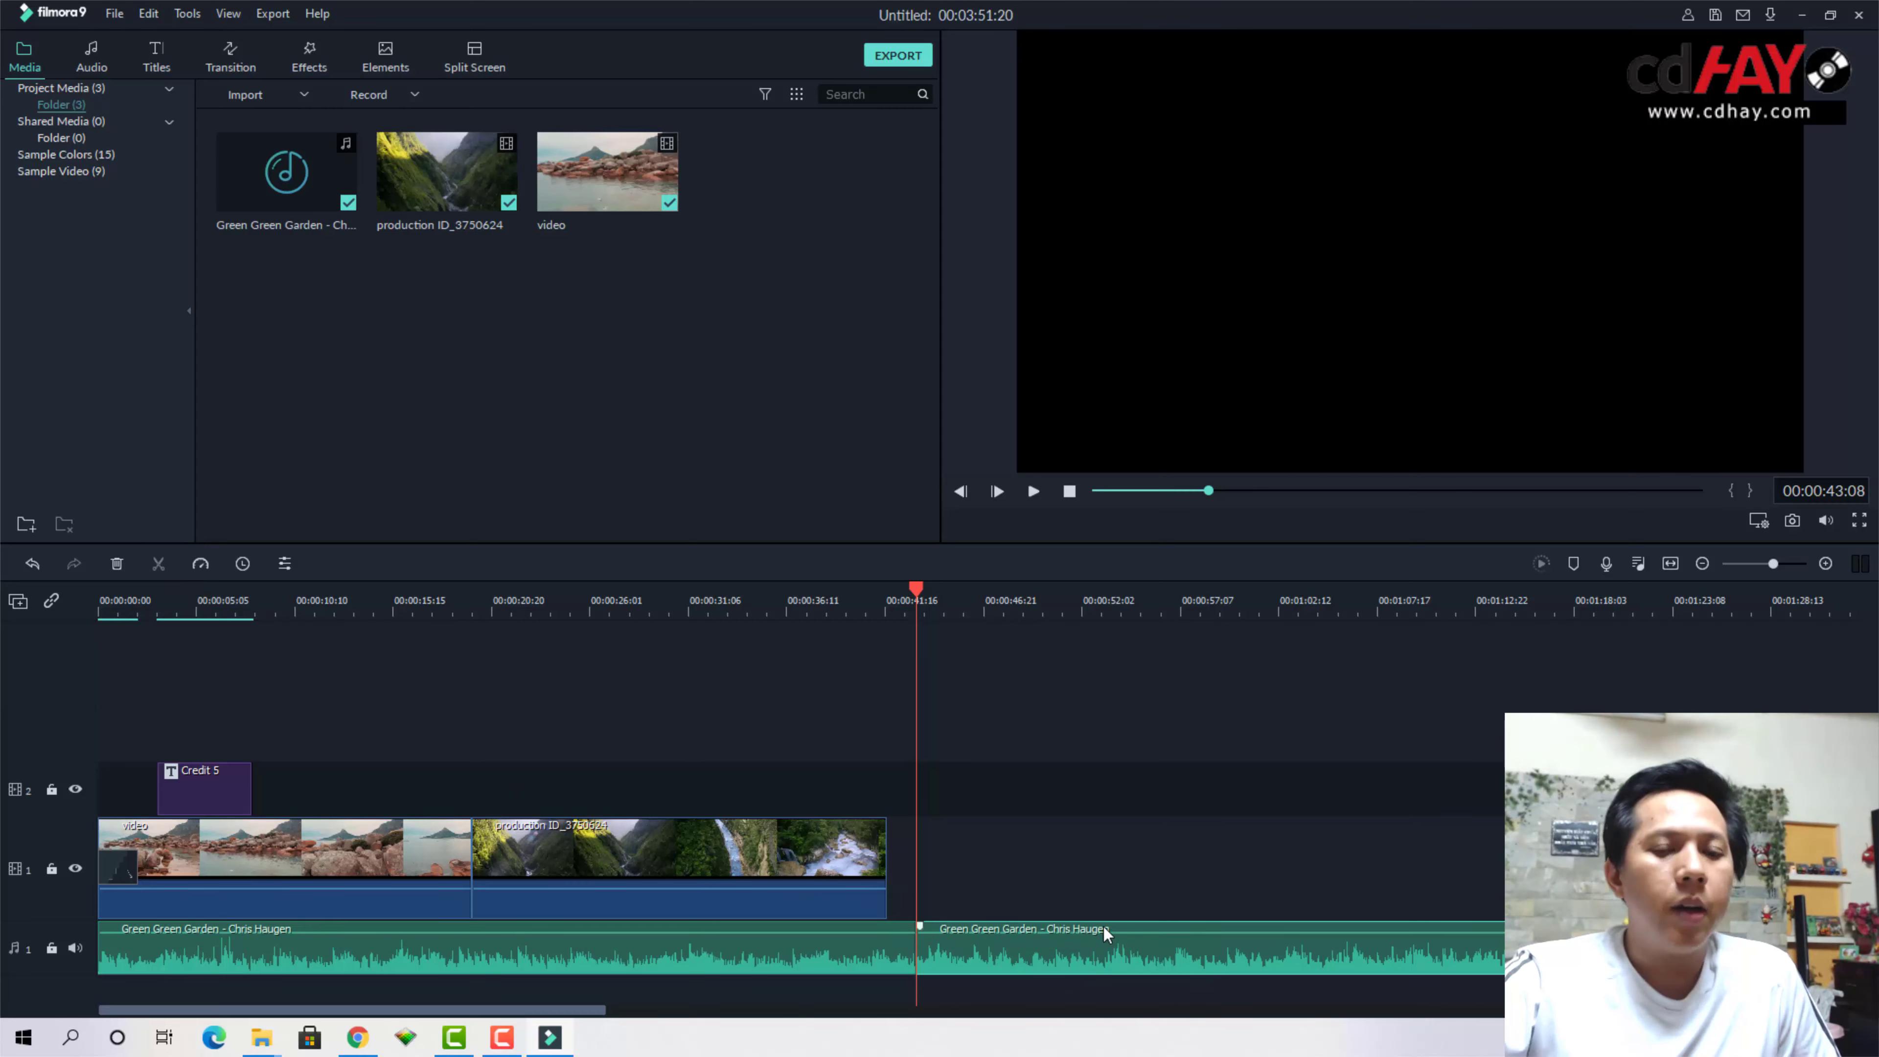
{"action": "key", "text": "Delete"}
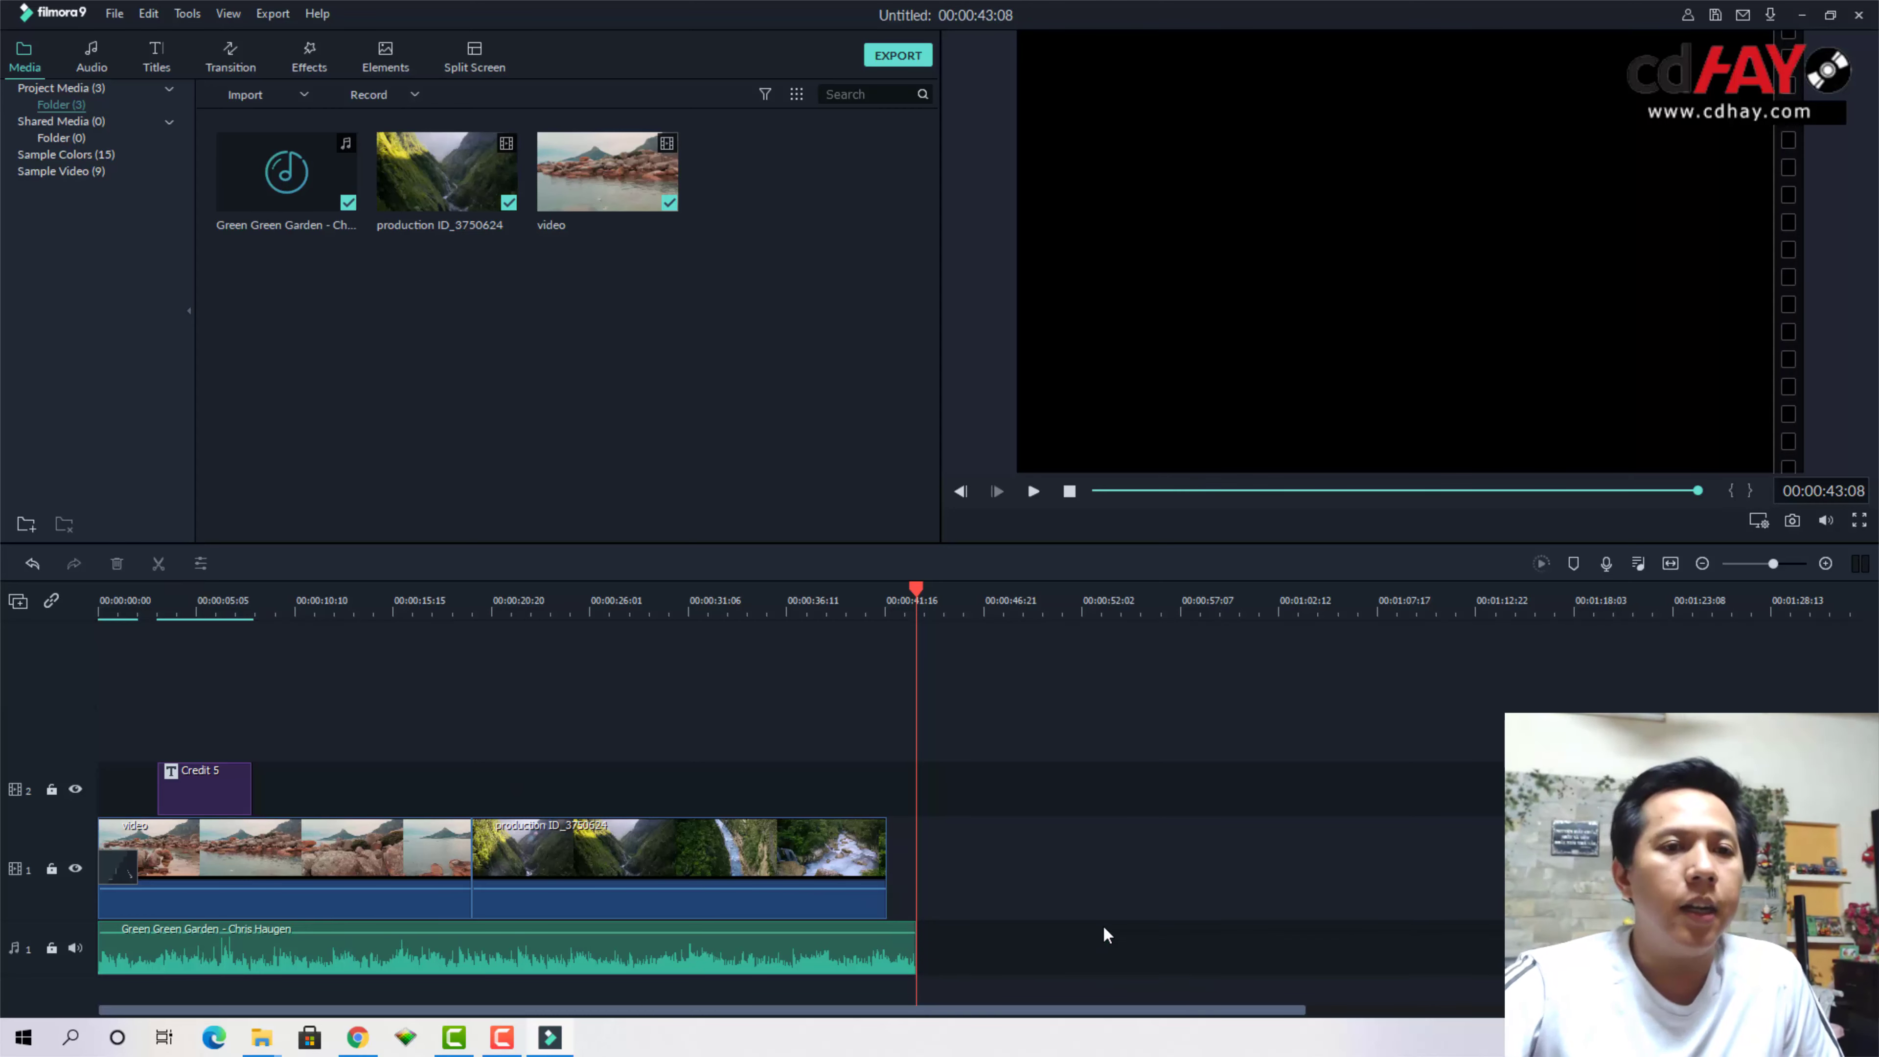
Fade out the music from about 00:00:27 and trim its end to line up with the end of the second video clip
{"action": "left_click", "coordinate": [1006, 619]}
{"action": "left_click_drag", "start_coordinate": [912, 927], "coordinate": [606, 926]}
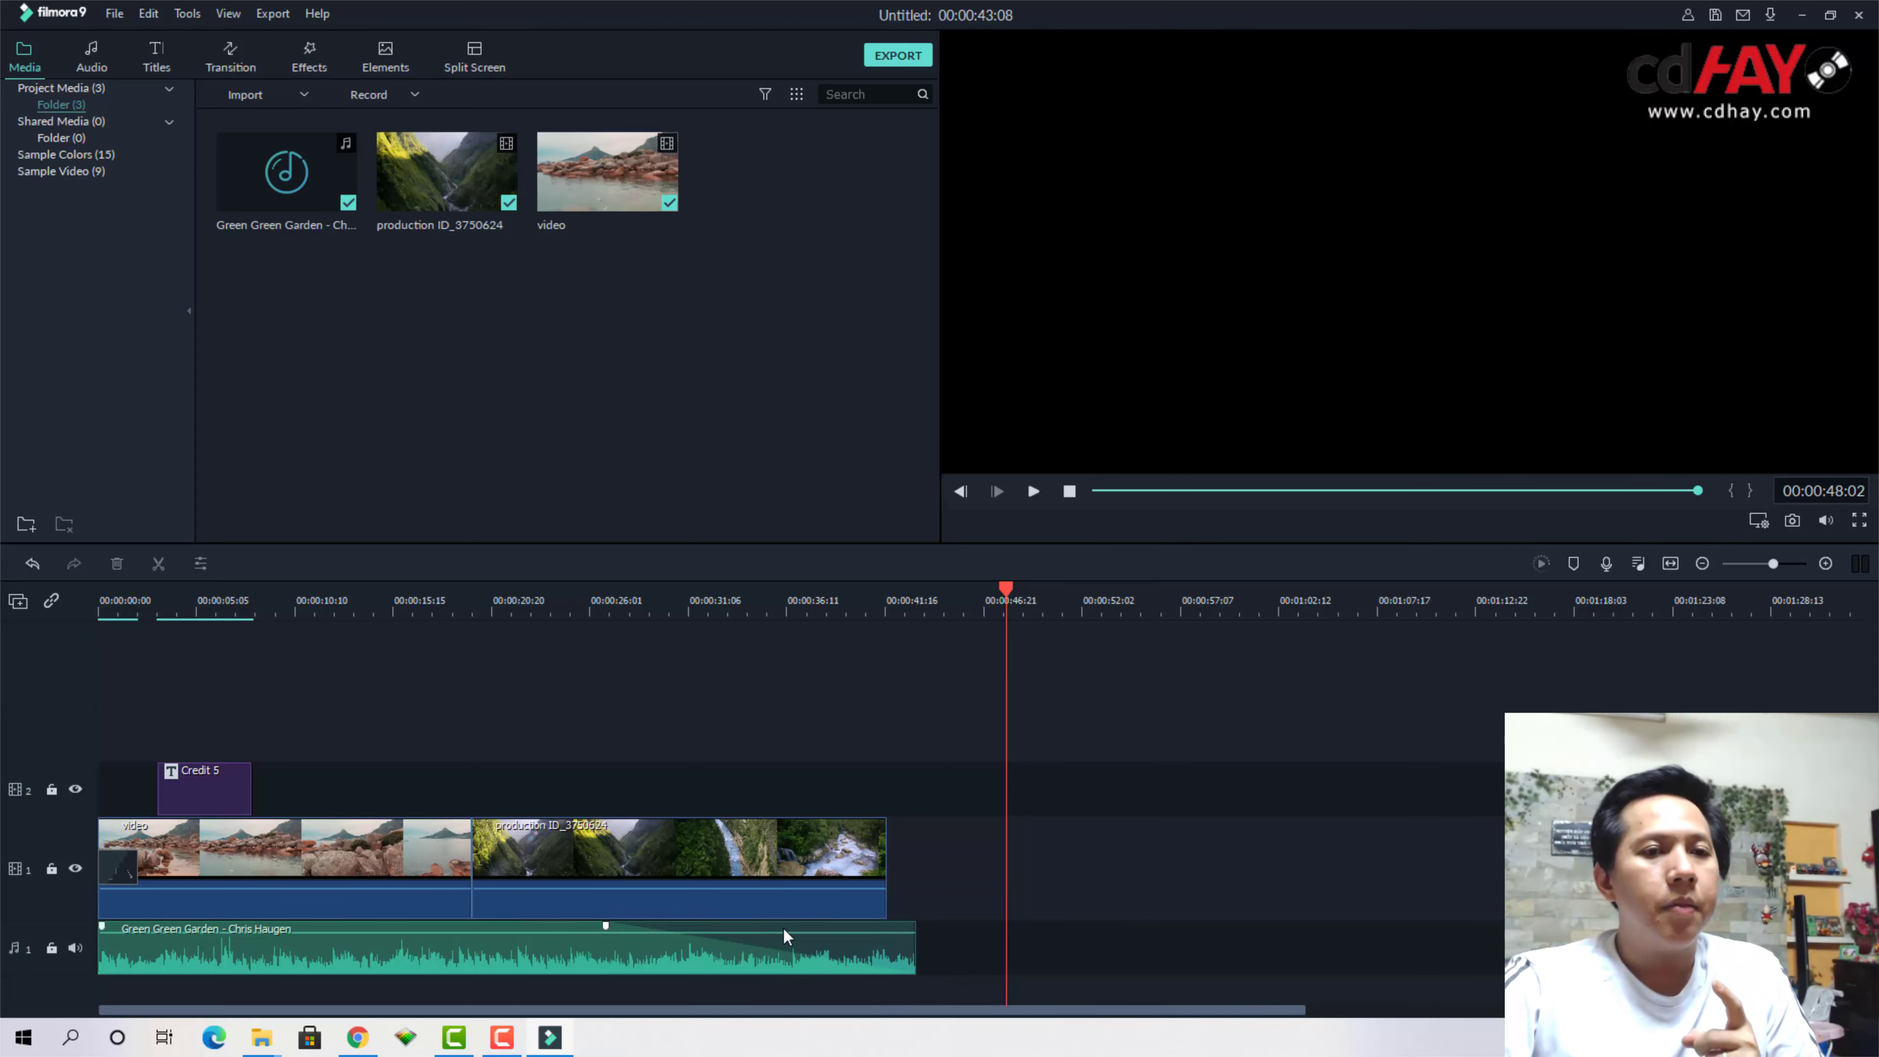
{"action": "left_click", "coordinate": [886, 952]}
{"action": "left_click_drag", "start_coordinate": [918, 953], "coordinate": [883, 937]}
{"action": "left_click", "coordinate": [884, 600]}
{"action": "left_click_drag", "start_coordinate": [884, 592], "coordinate": [639, 801]}
{"action": "left_click", "coordinate": [1011, 898]}
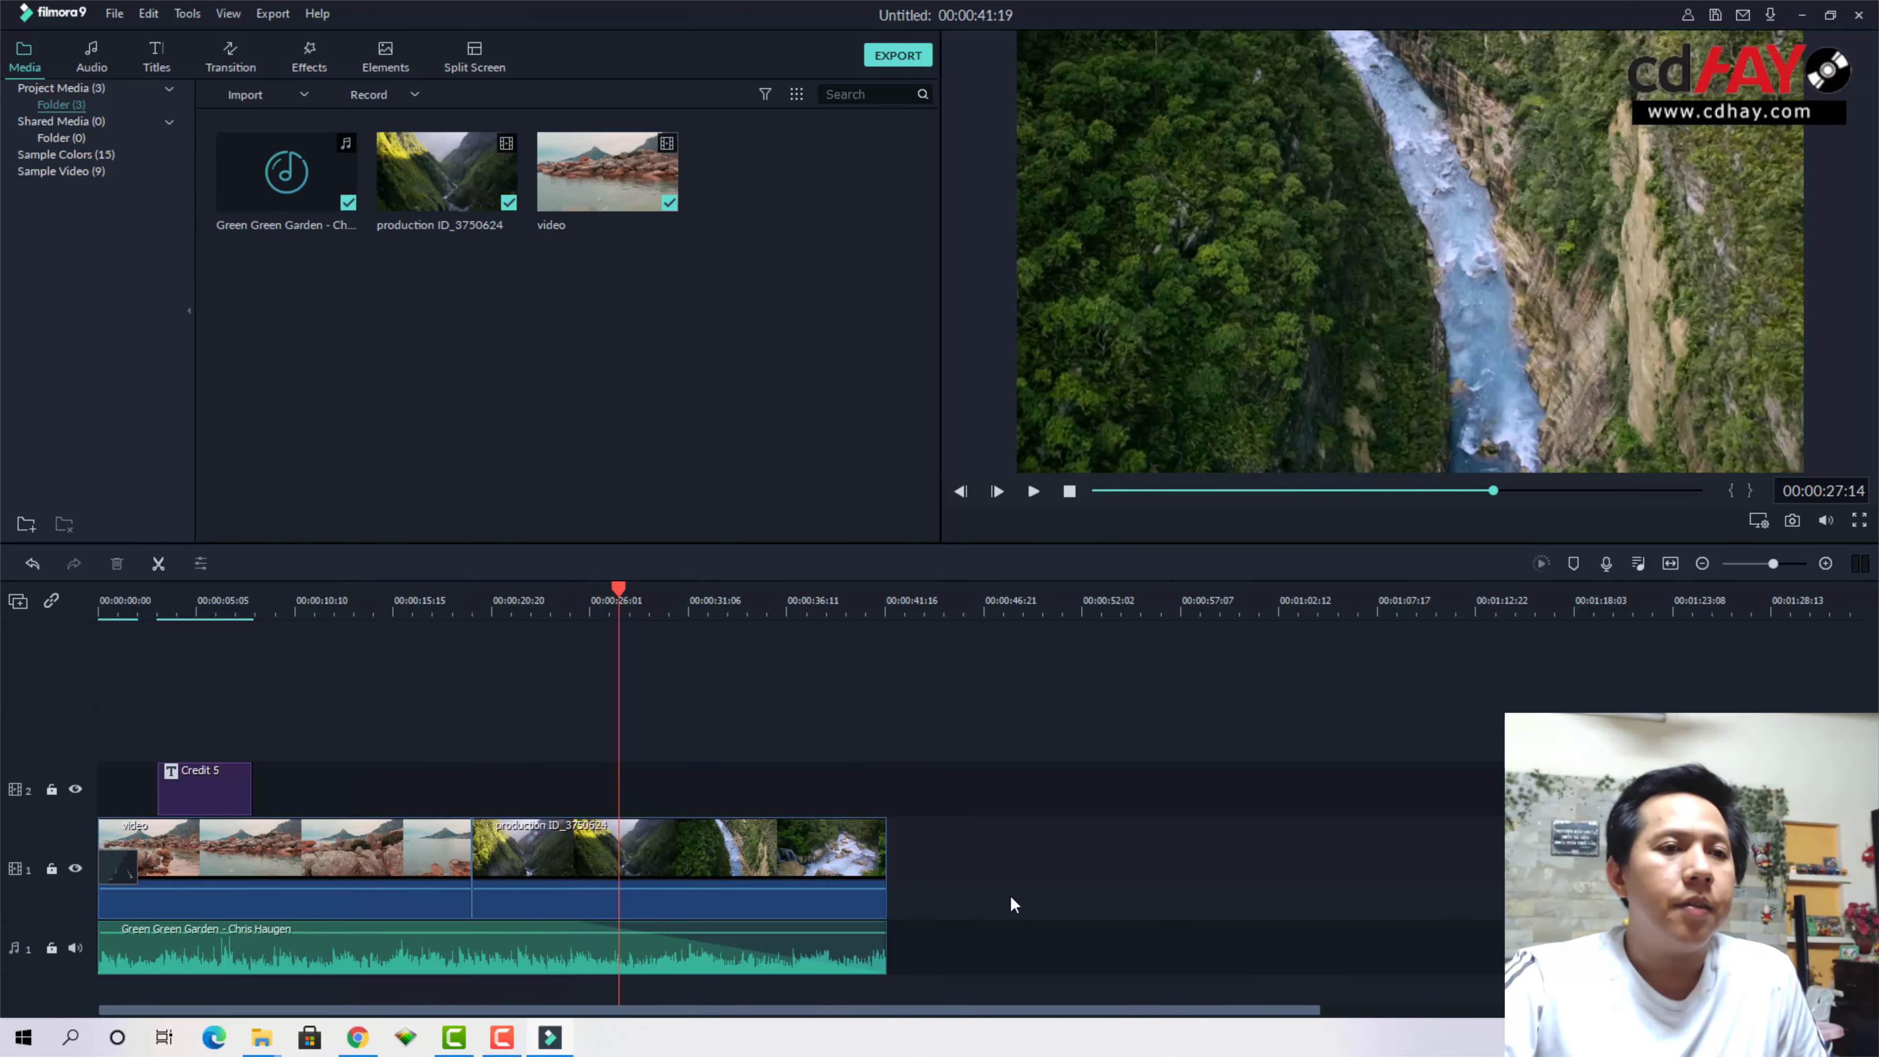
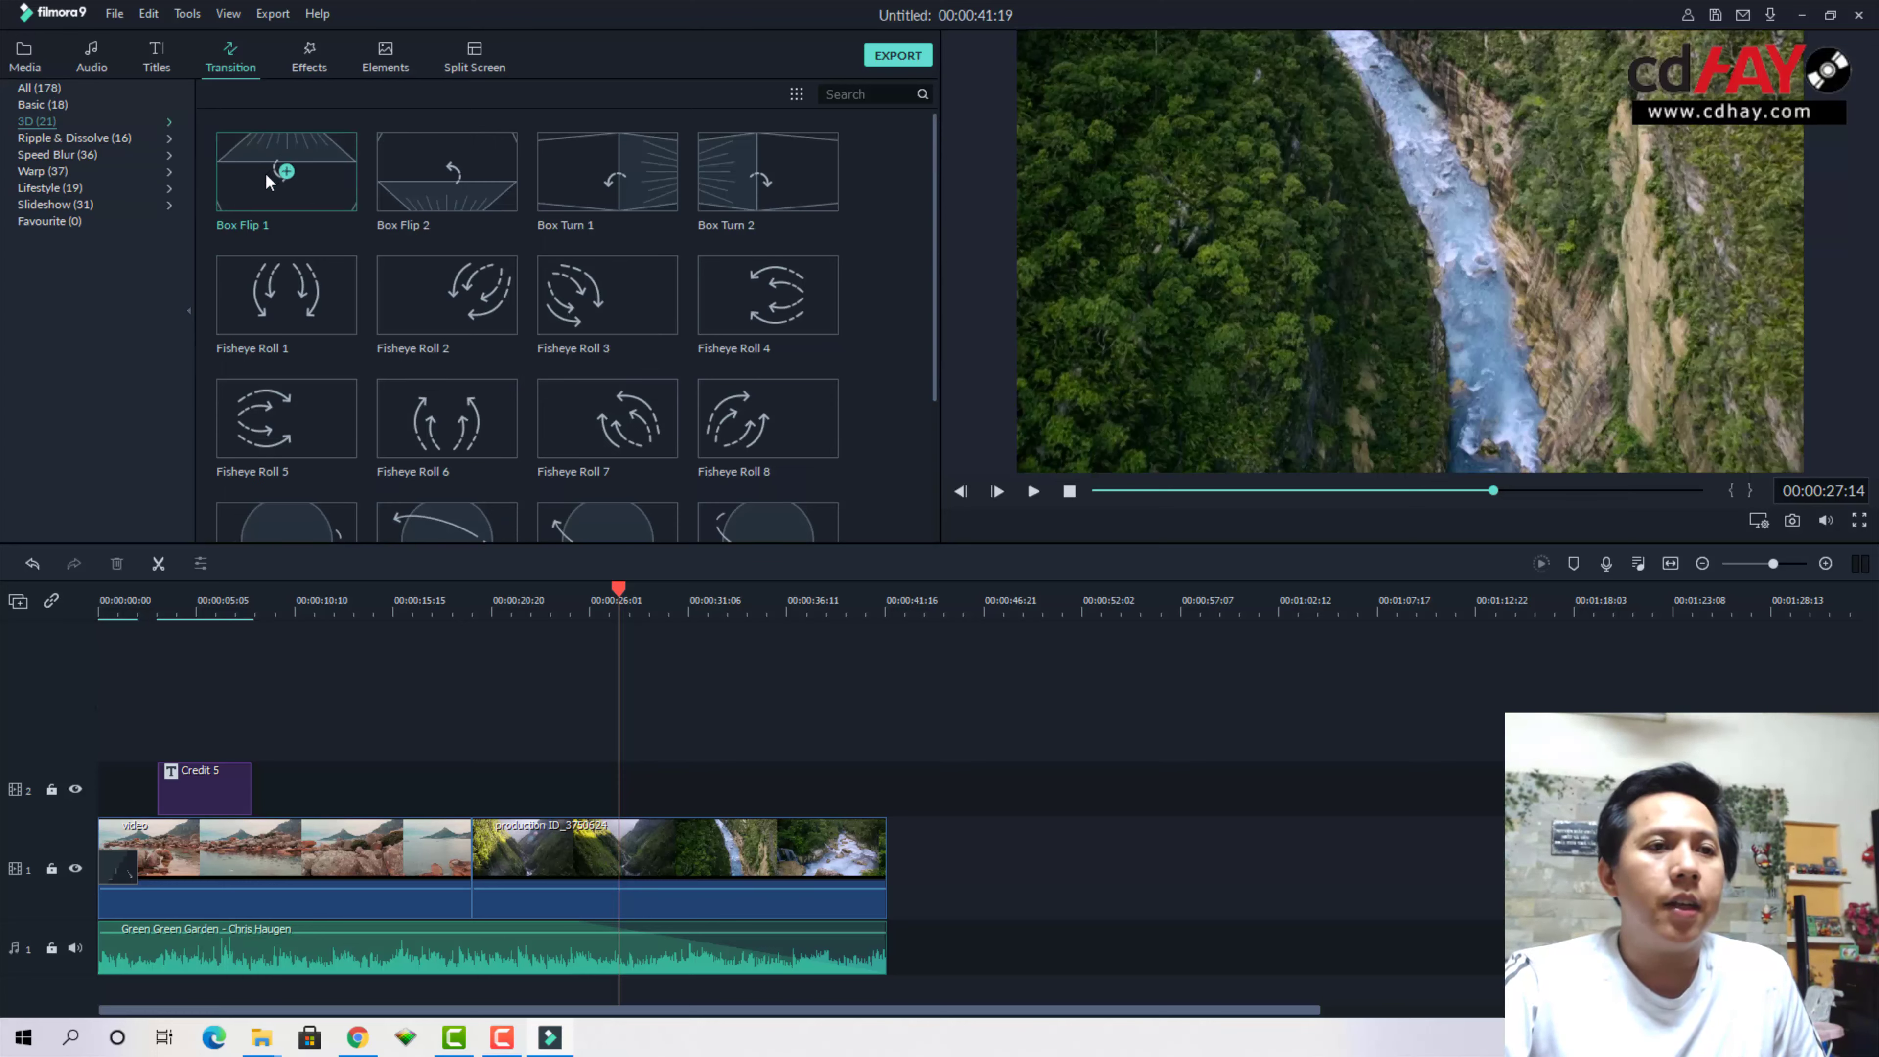
Apply the 3D transition Box Flip 1 at the cut between the two video clips and play it back from 00:00:18:12
{"action": "left_click_drag", "start_coordinate": [268, 181], "coordinate": [469, 850]}
{"action": "left_click_drag", "start_coordinate": [465, 601], "coordinate": [449, 601]}
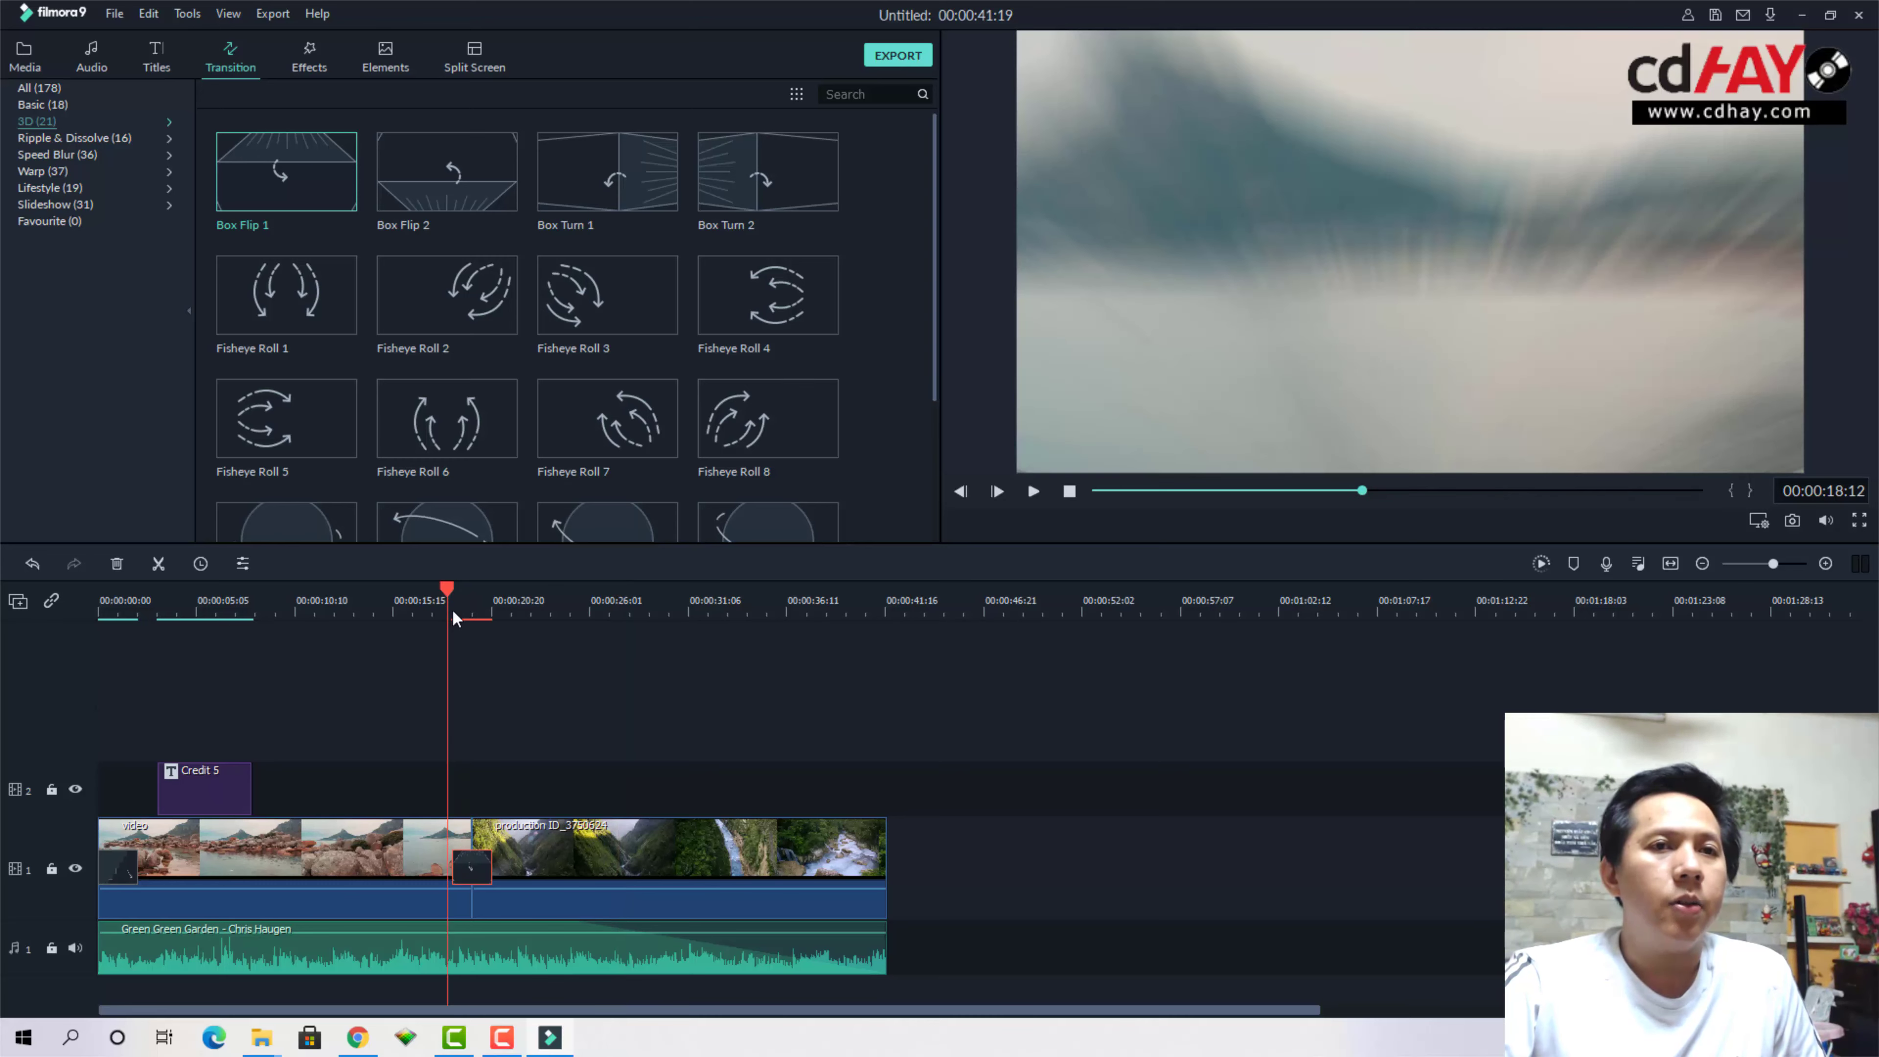
{"action": "left_click", "coordinate": [1034, 491]}
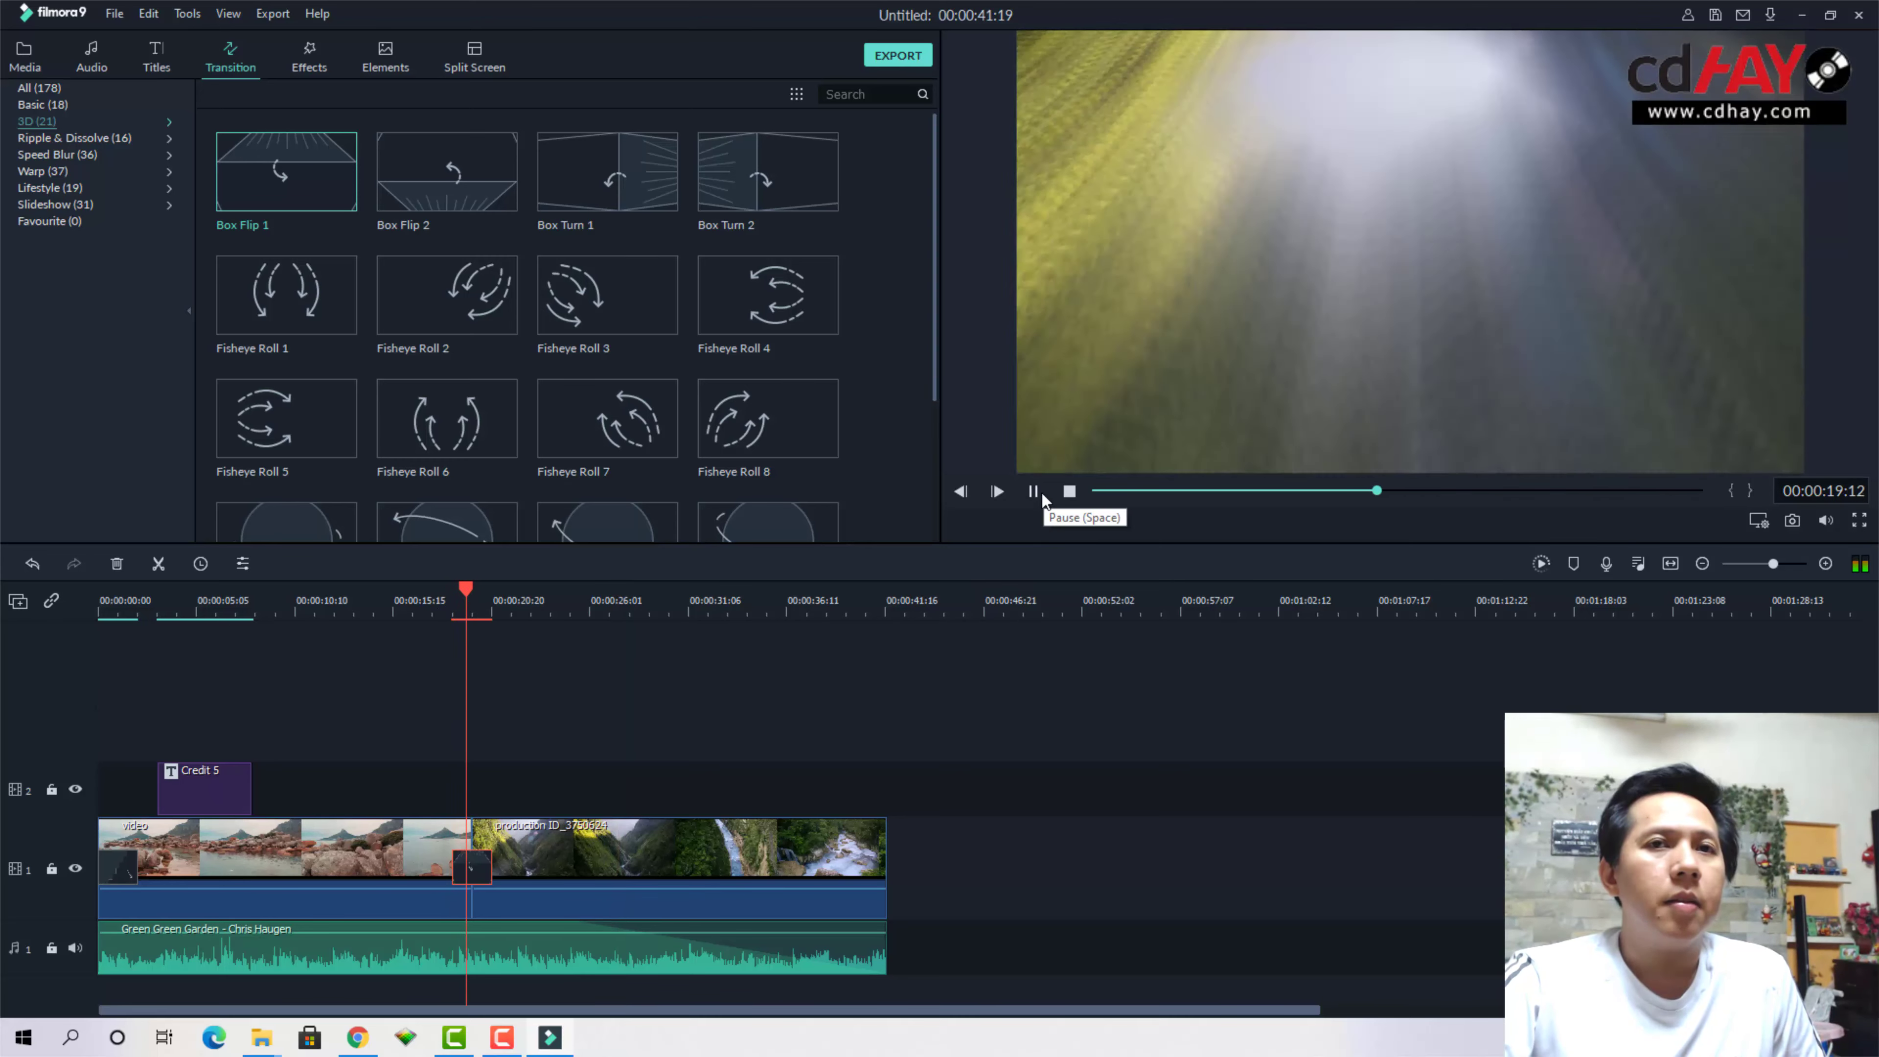
{"action": "left_click", "coordinate": [1037, 493]}
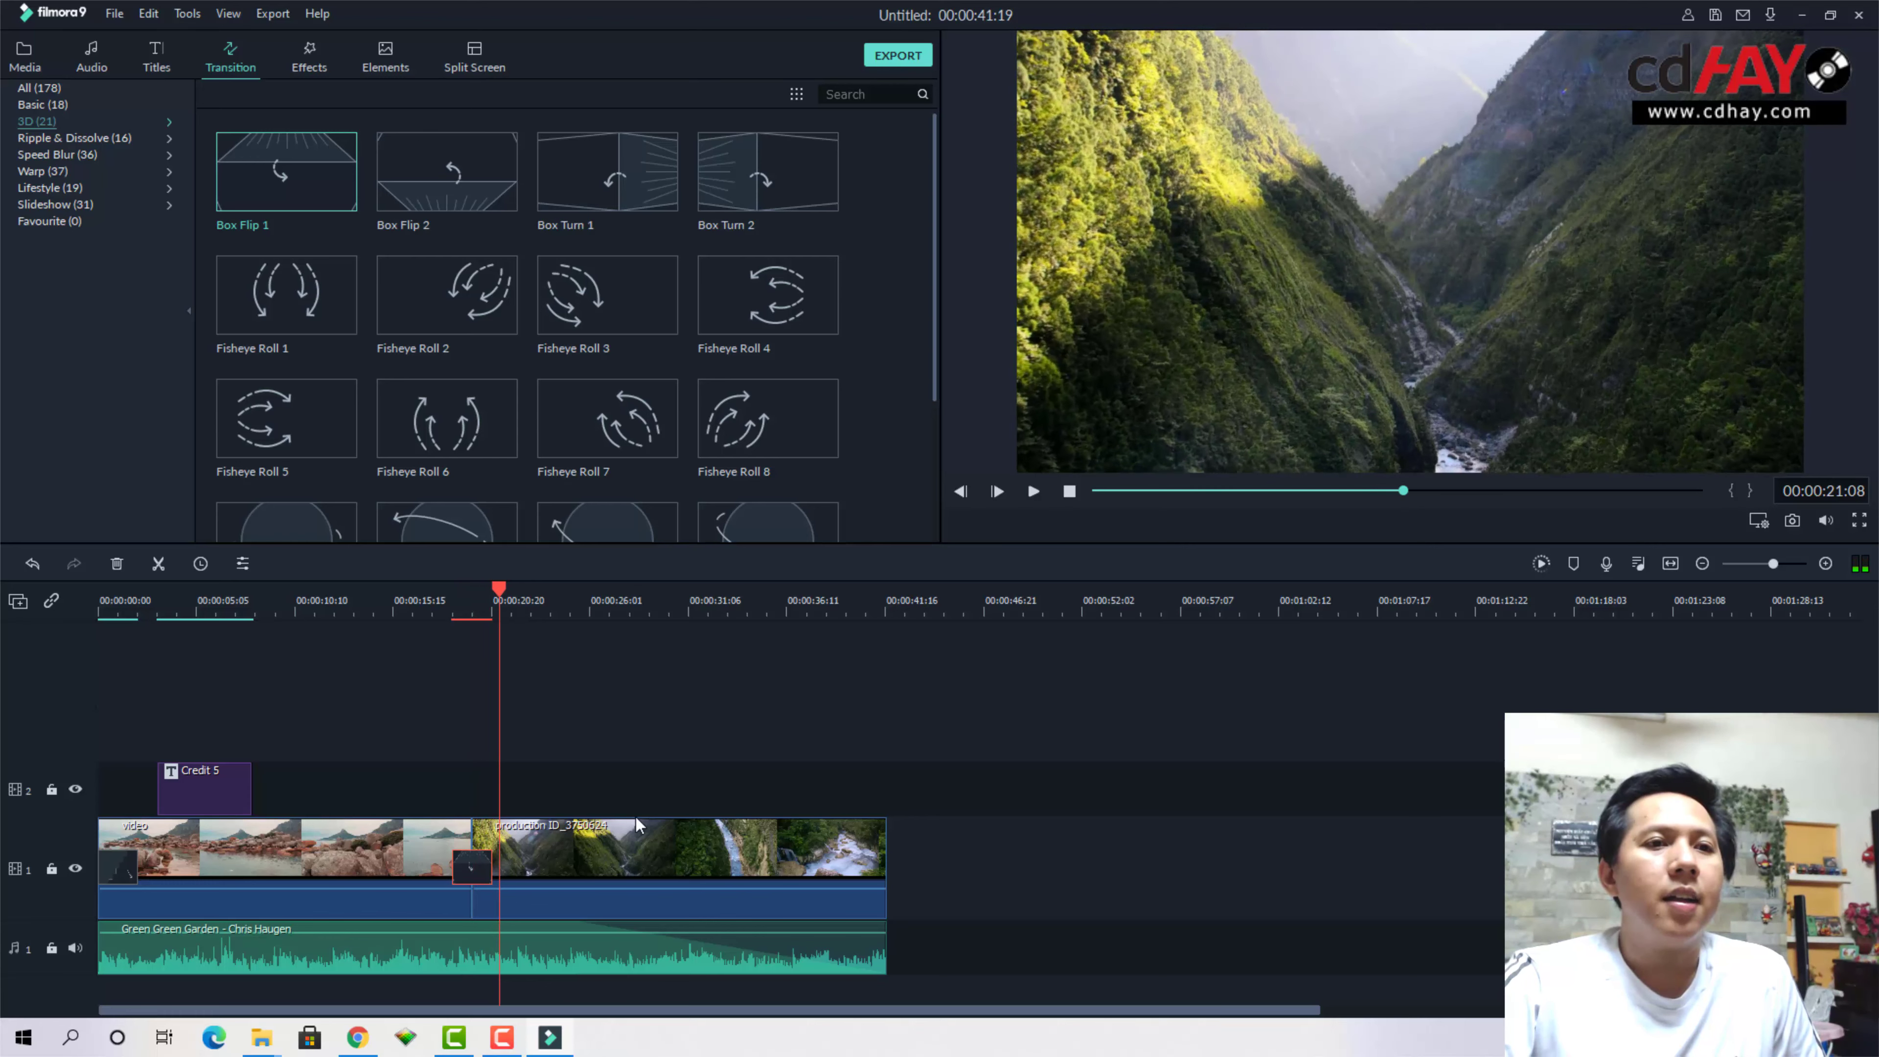
{"action": "left_click", "coordinate": [845, 949]}
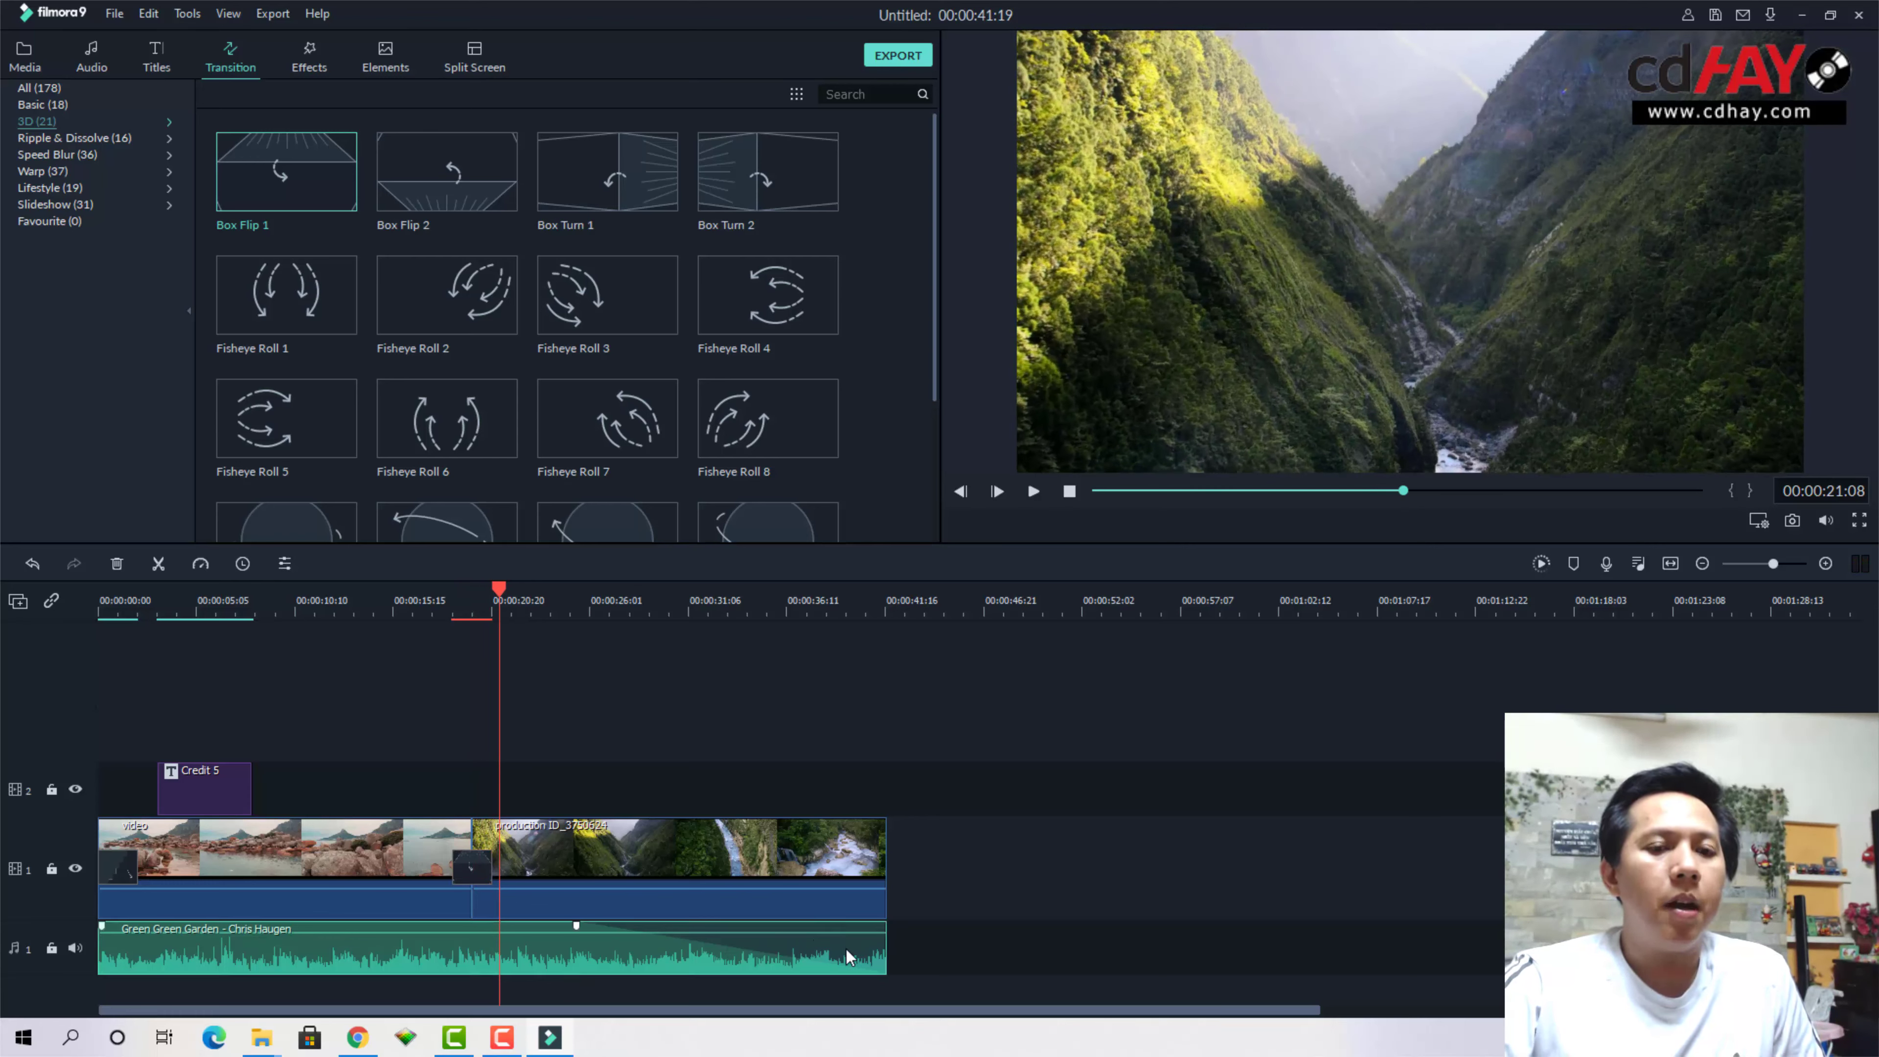
Delete the Green Green Garden music and remove the Box Flip 1 transition between the two video clips
{"action": "key", "text": "Delete"}
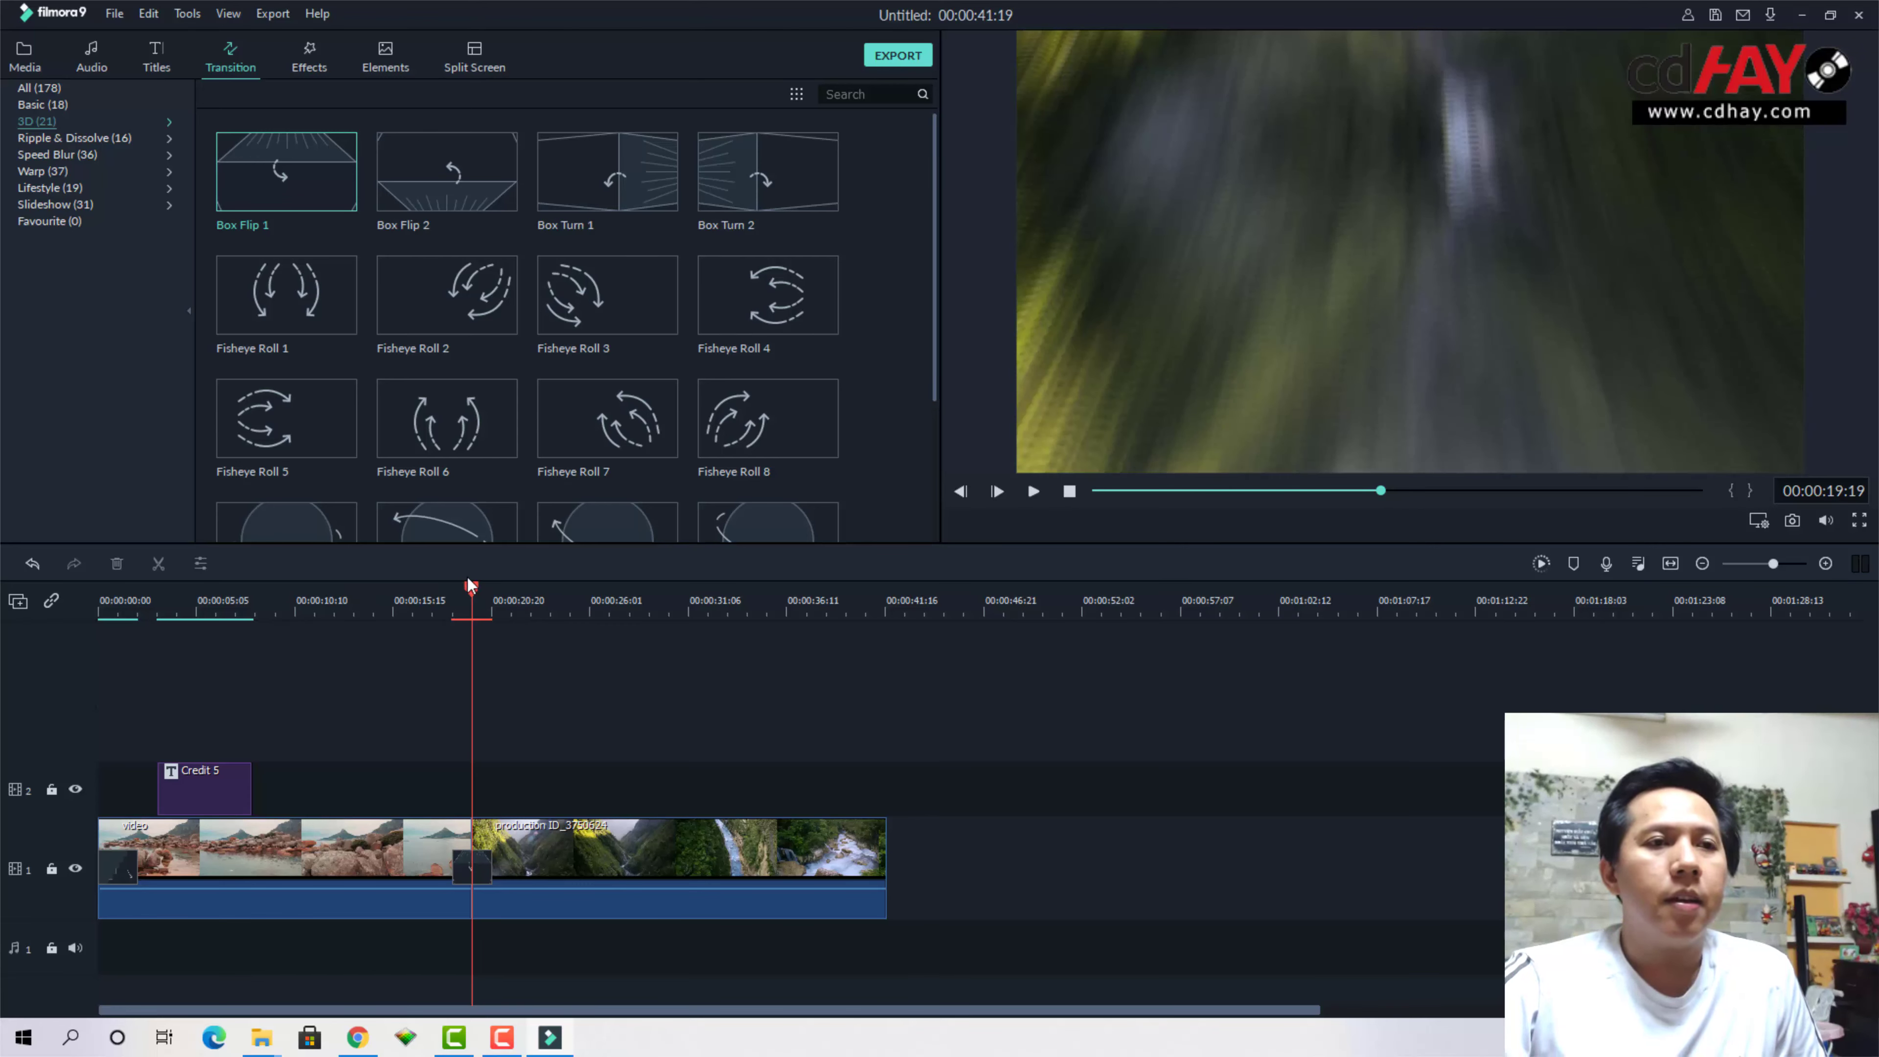
{"action": "left_click_drag", "start_coordinate": [471, 589], "coordinate": [441, 591]}
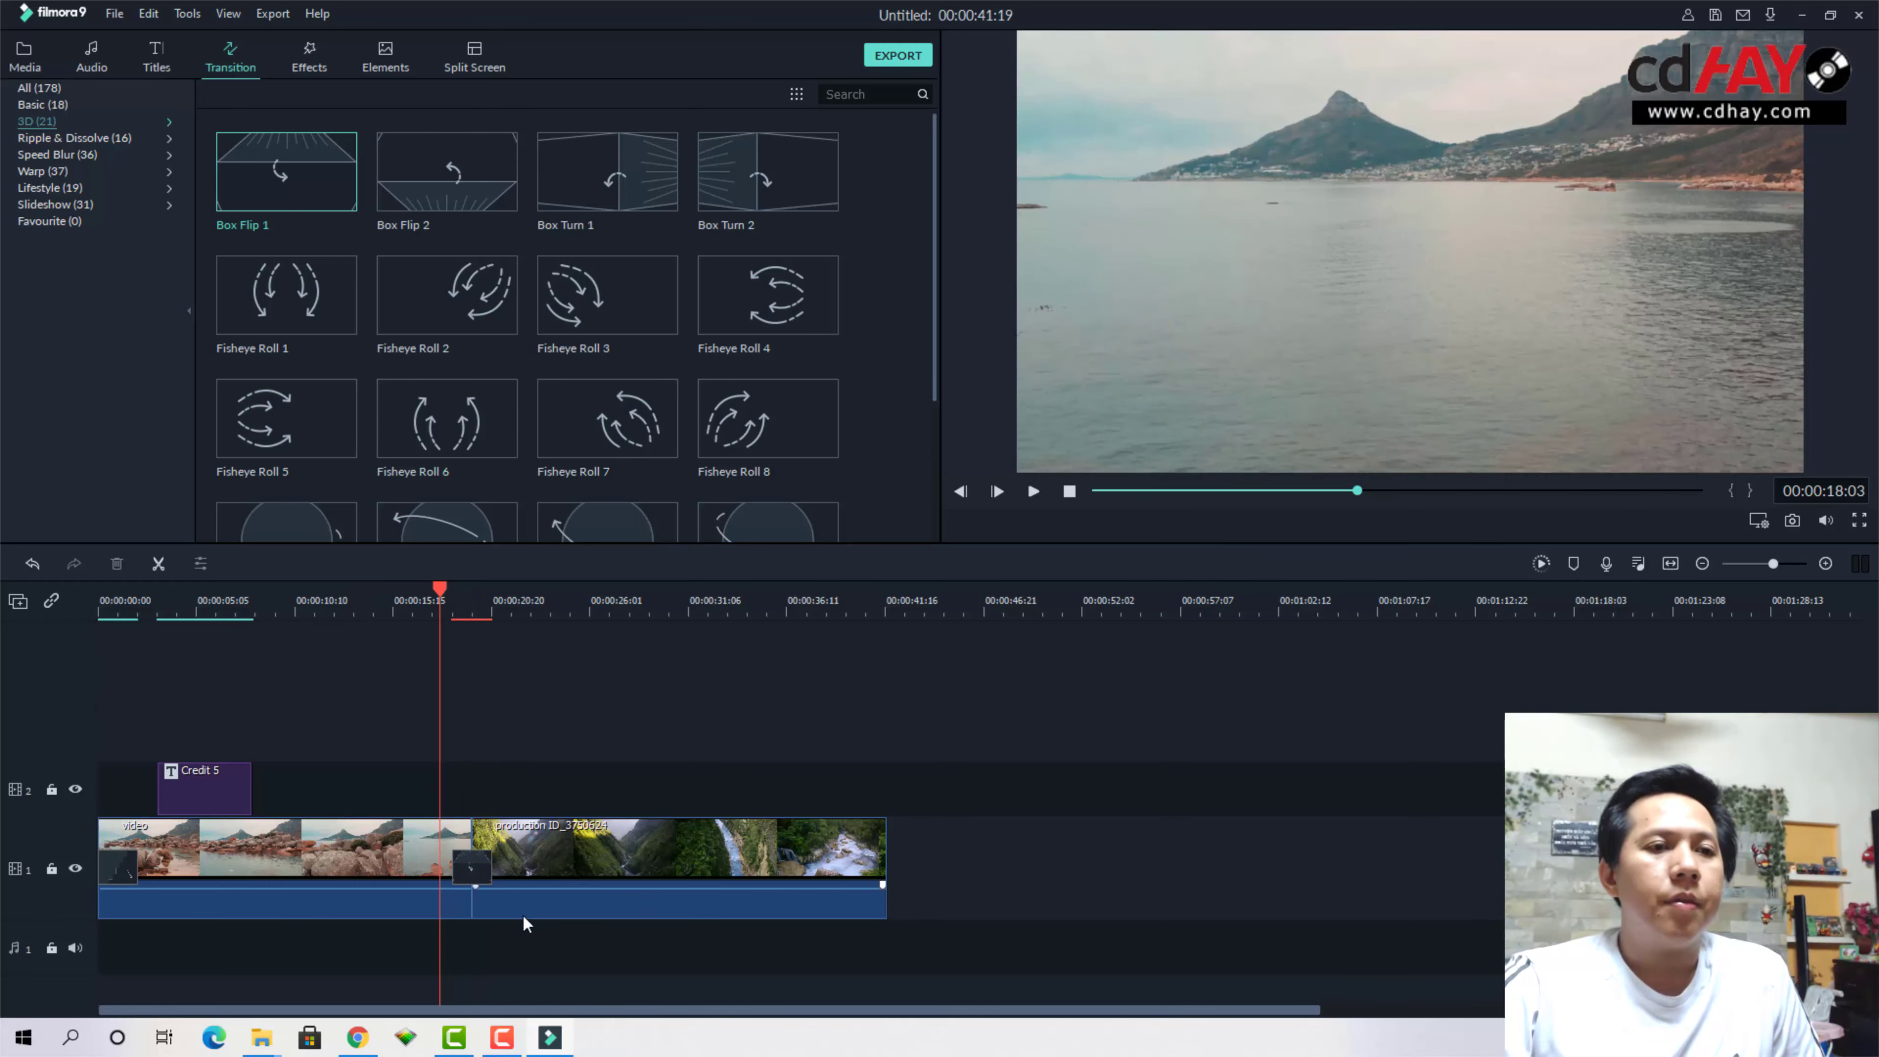
{"action": "left_click", "coordinate": [473, 867]}
{"action": "key", "text": "Delete"}
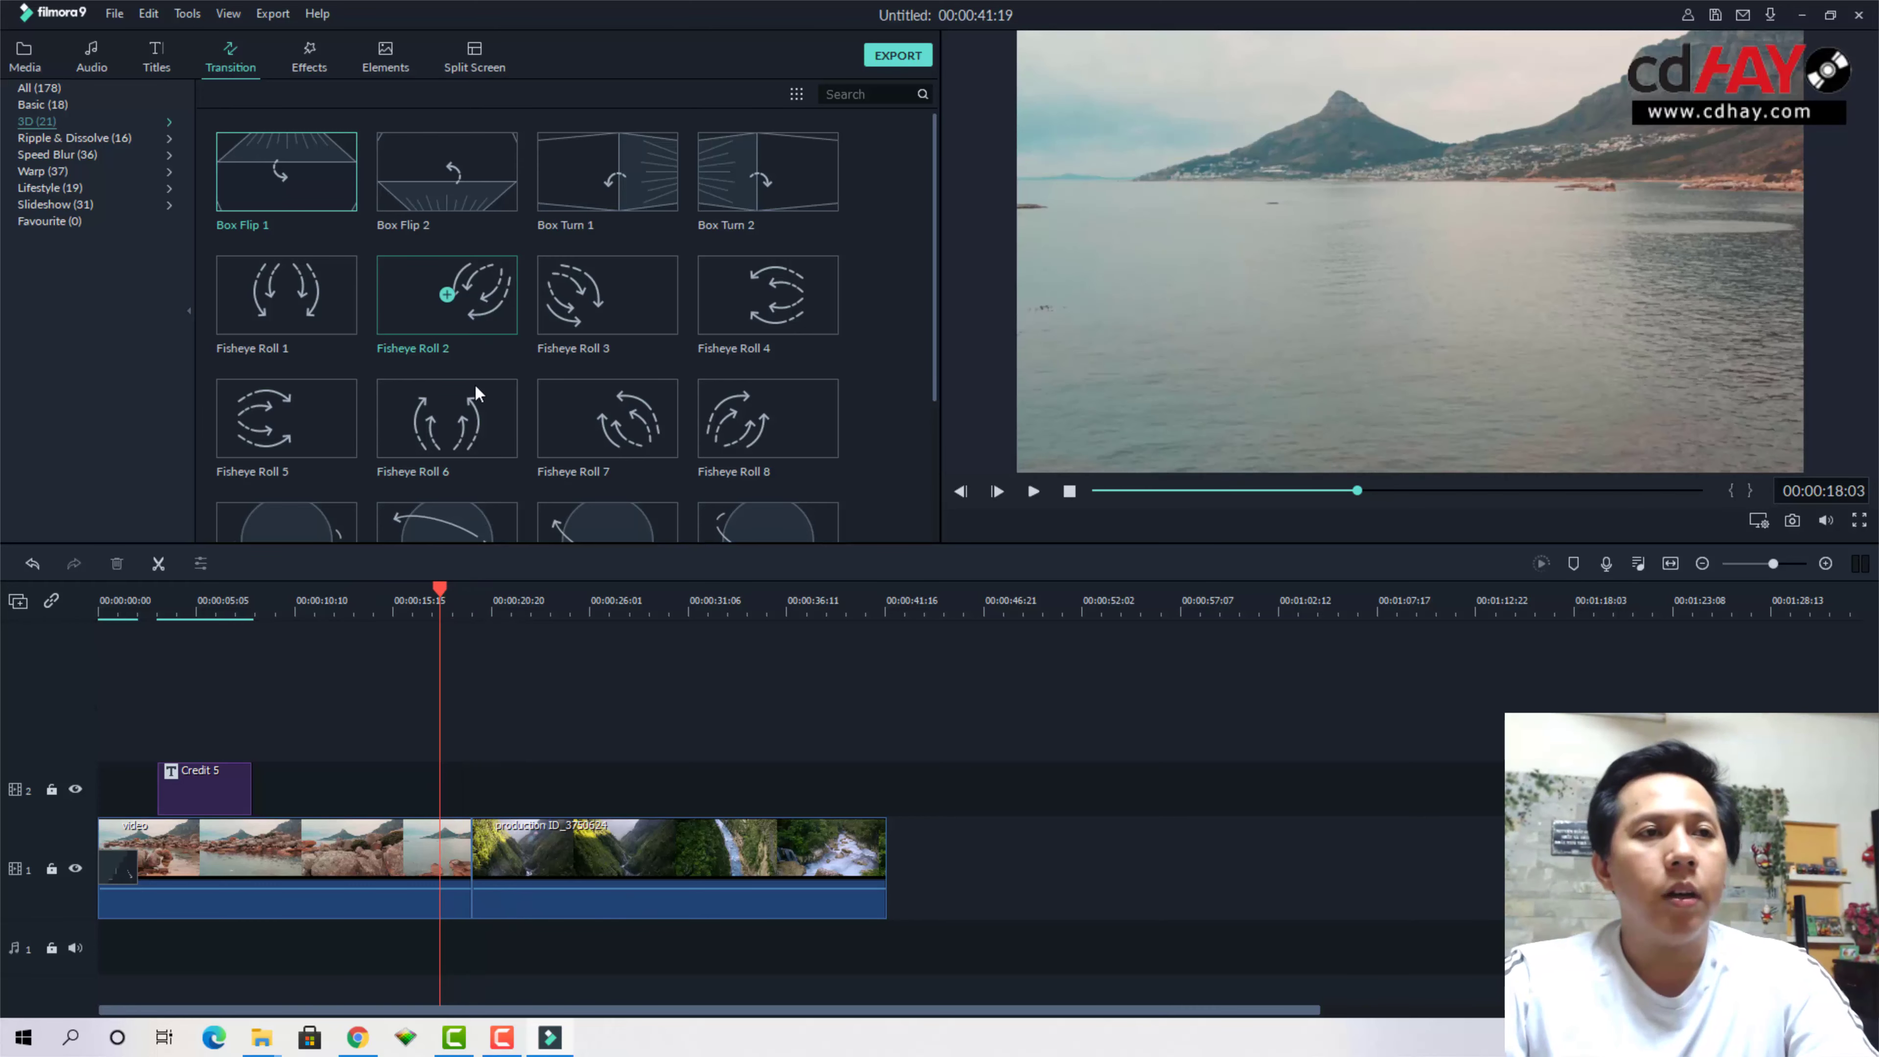
Try the 3D transition Fisheye Roll 6 at the cut between the two clips, play it back from 00:00:18:03, and delete it
{"action": "scroll", "coordinate": [480, 431], "scroll_direction": "down", "scroll_amount": 3}
{"action": "left_click_drag", "start_coordinate": [448, 215], "coordinate": [465, 850]}
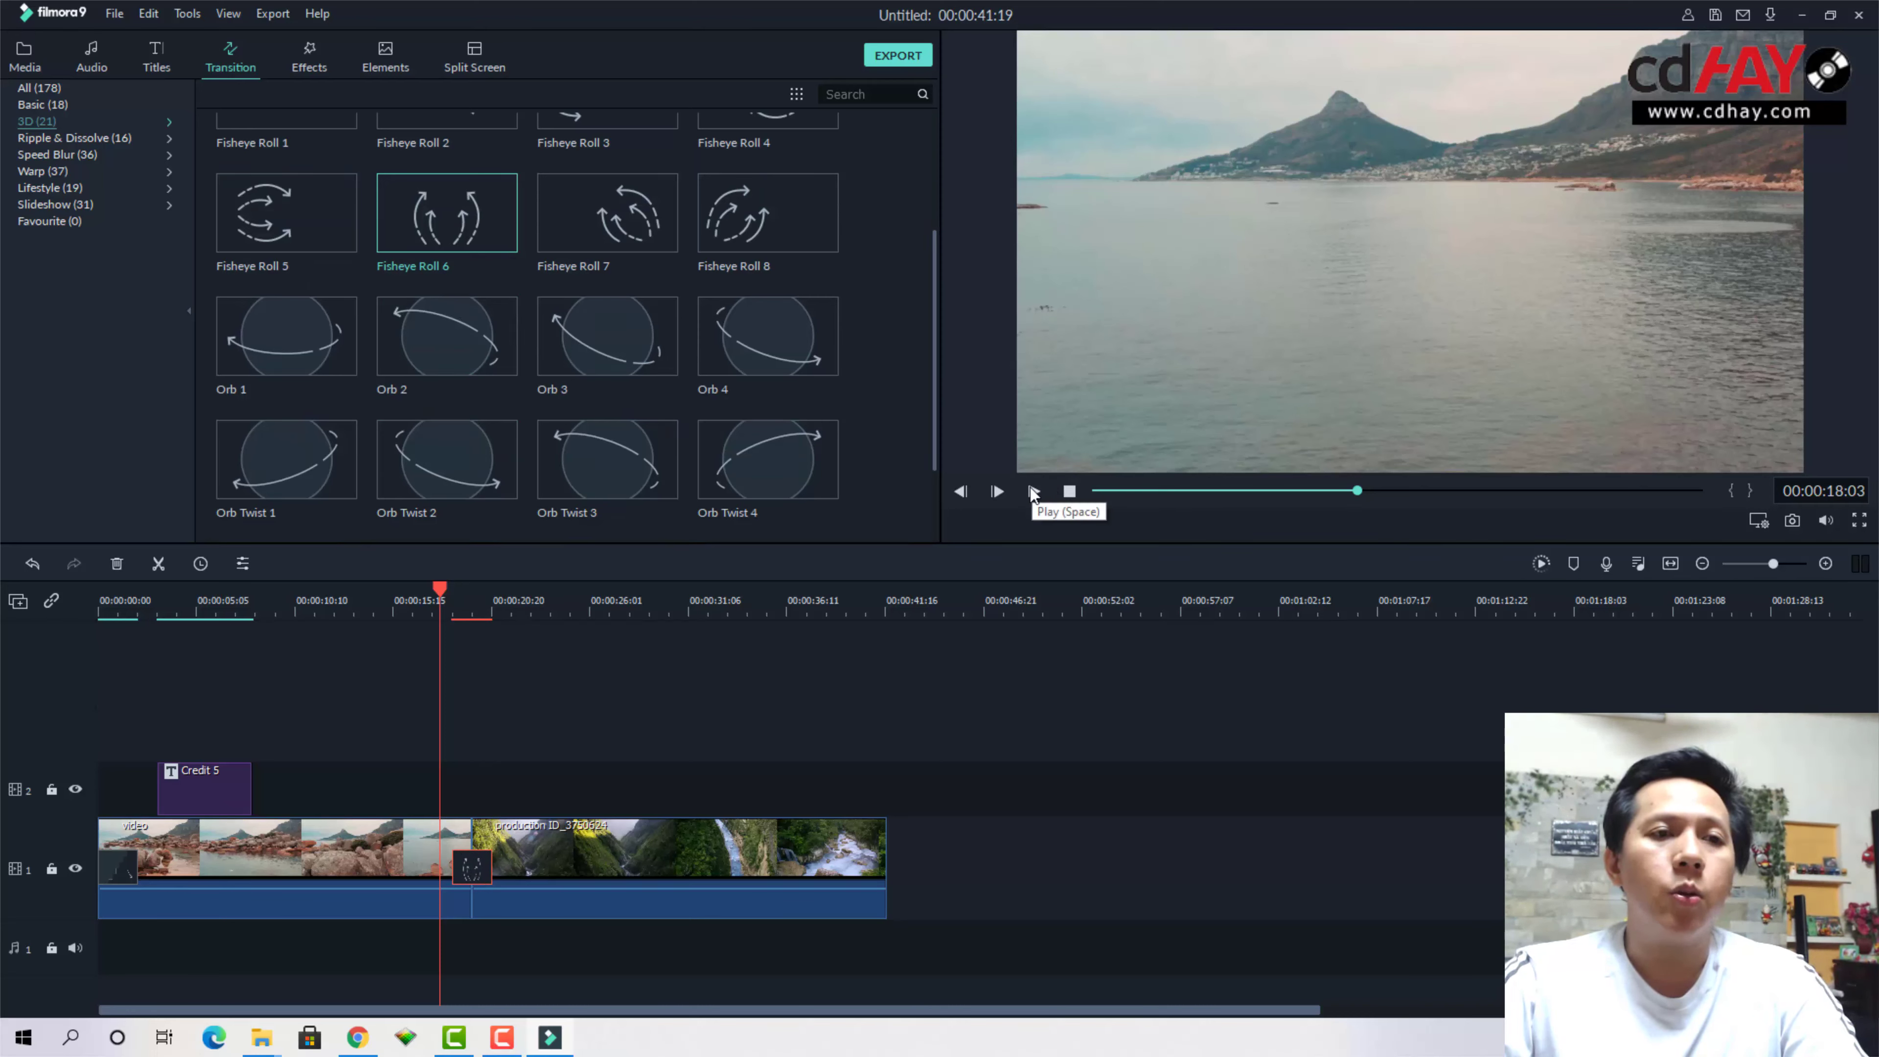
{"action": "left_click", "coordinate": [1034, 491]}
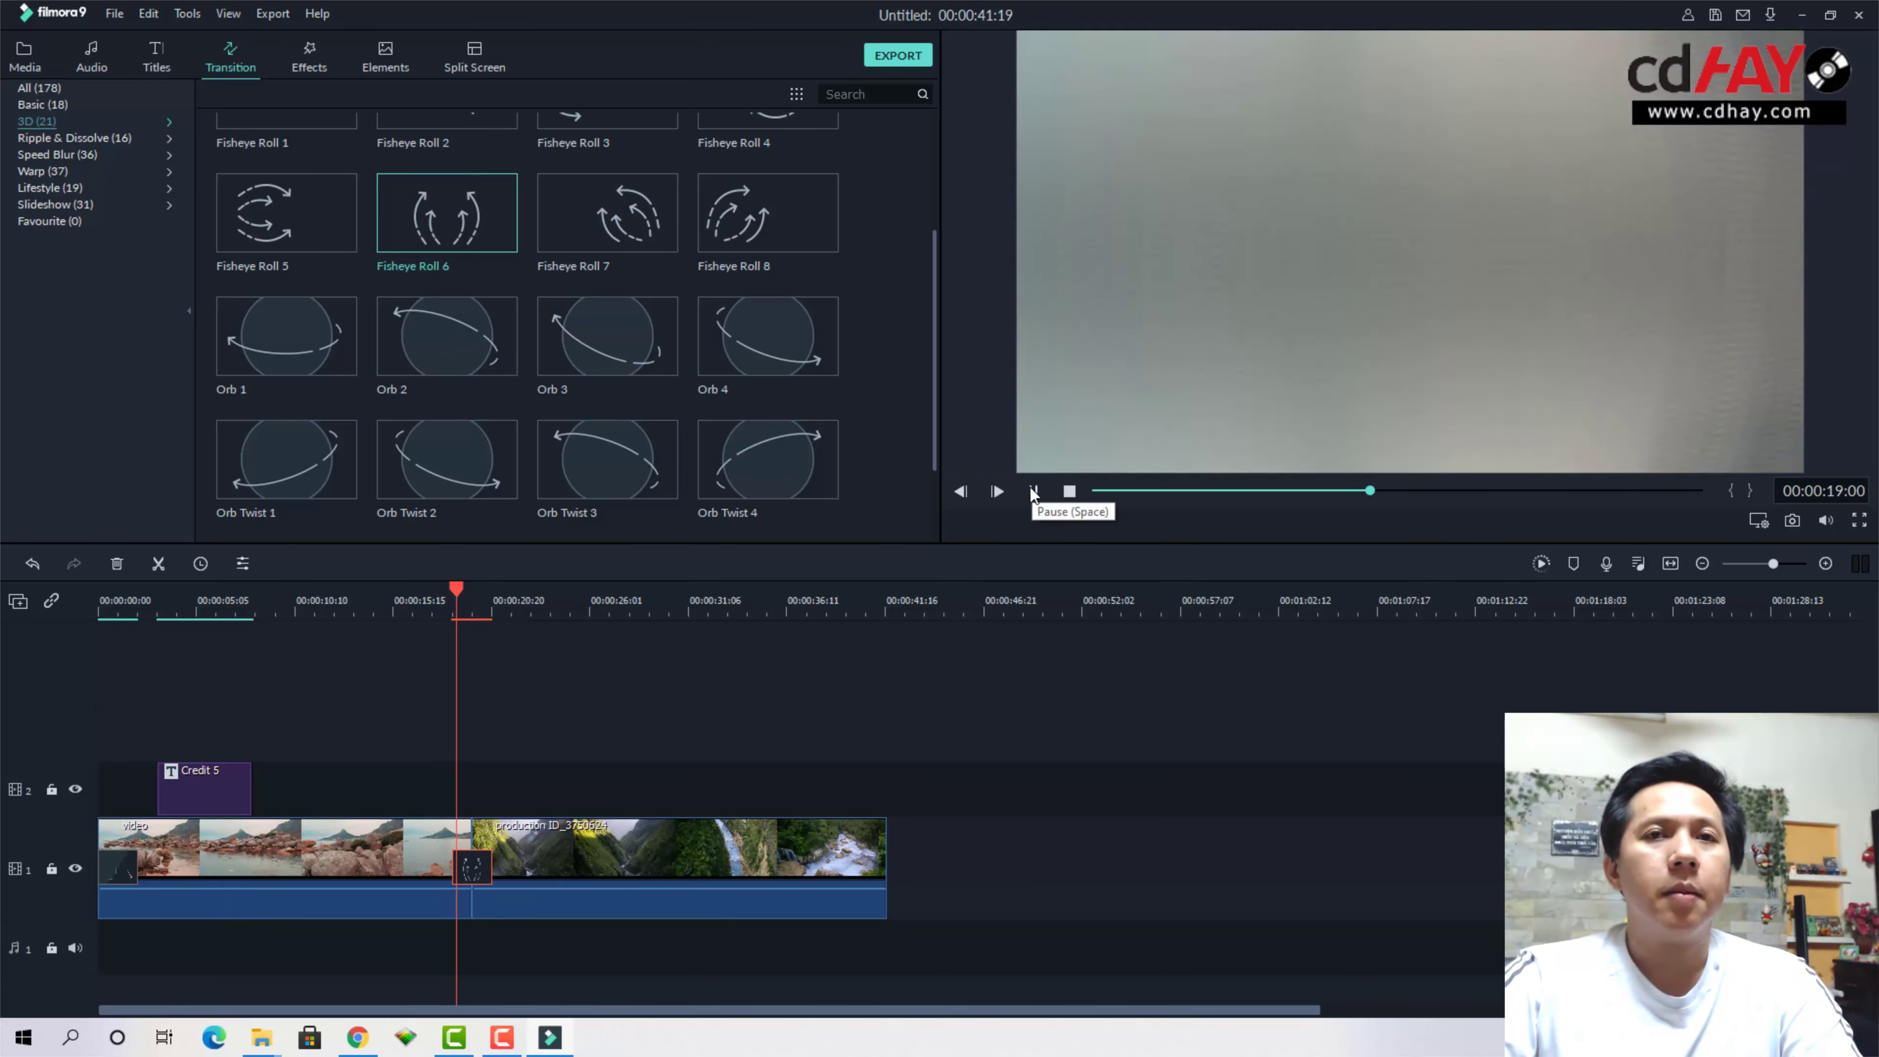
{"action": "key", "text": "space"}
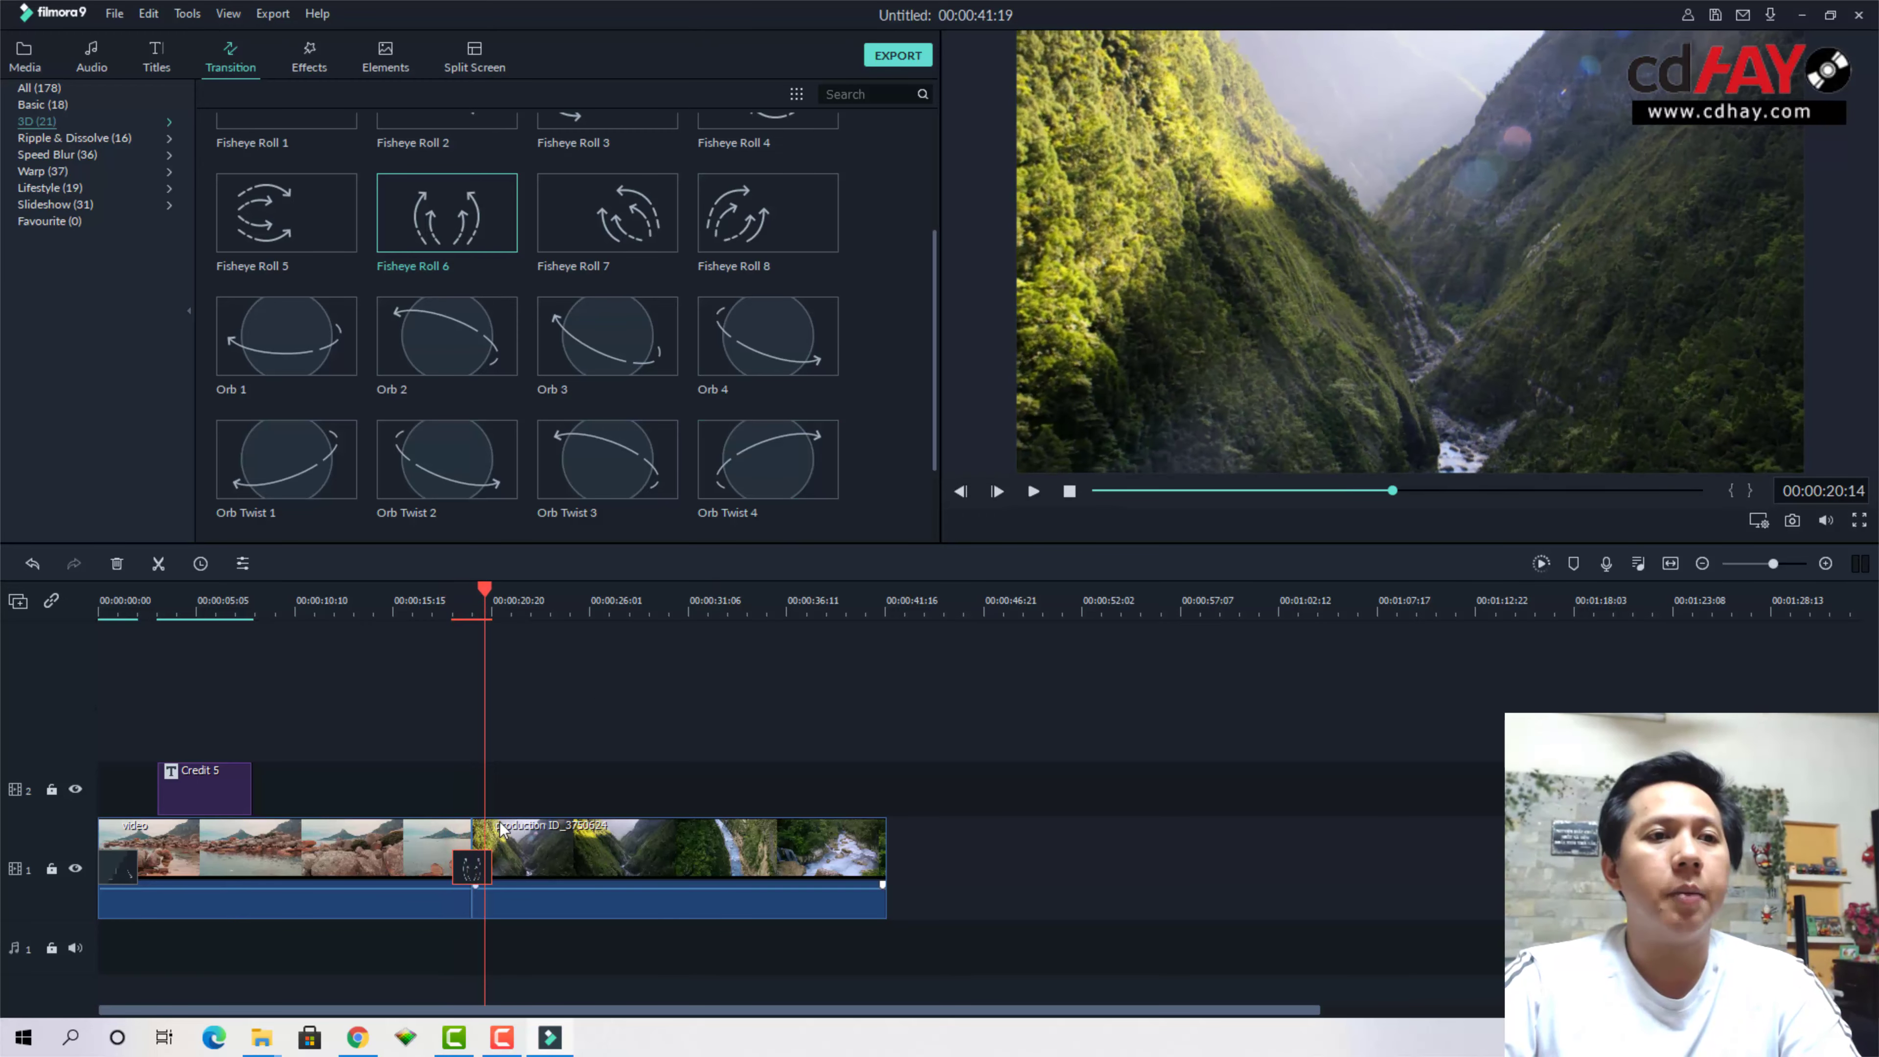
{"action": "key", "text": "Delete"}
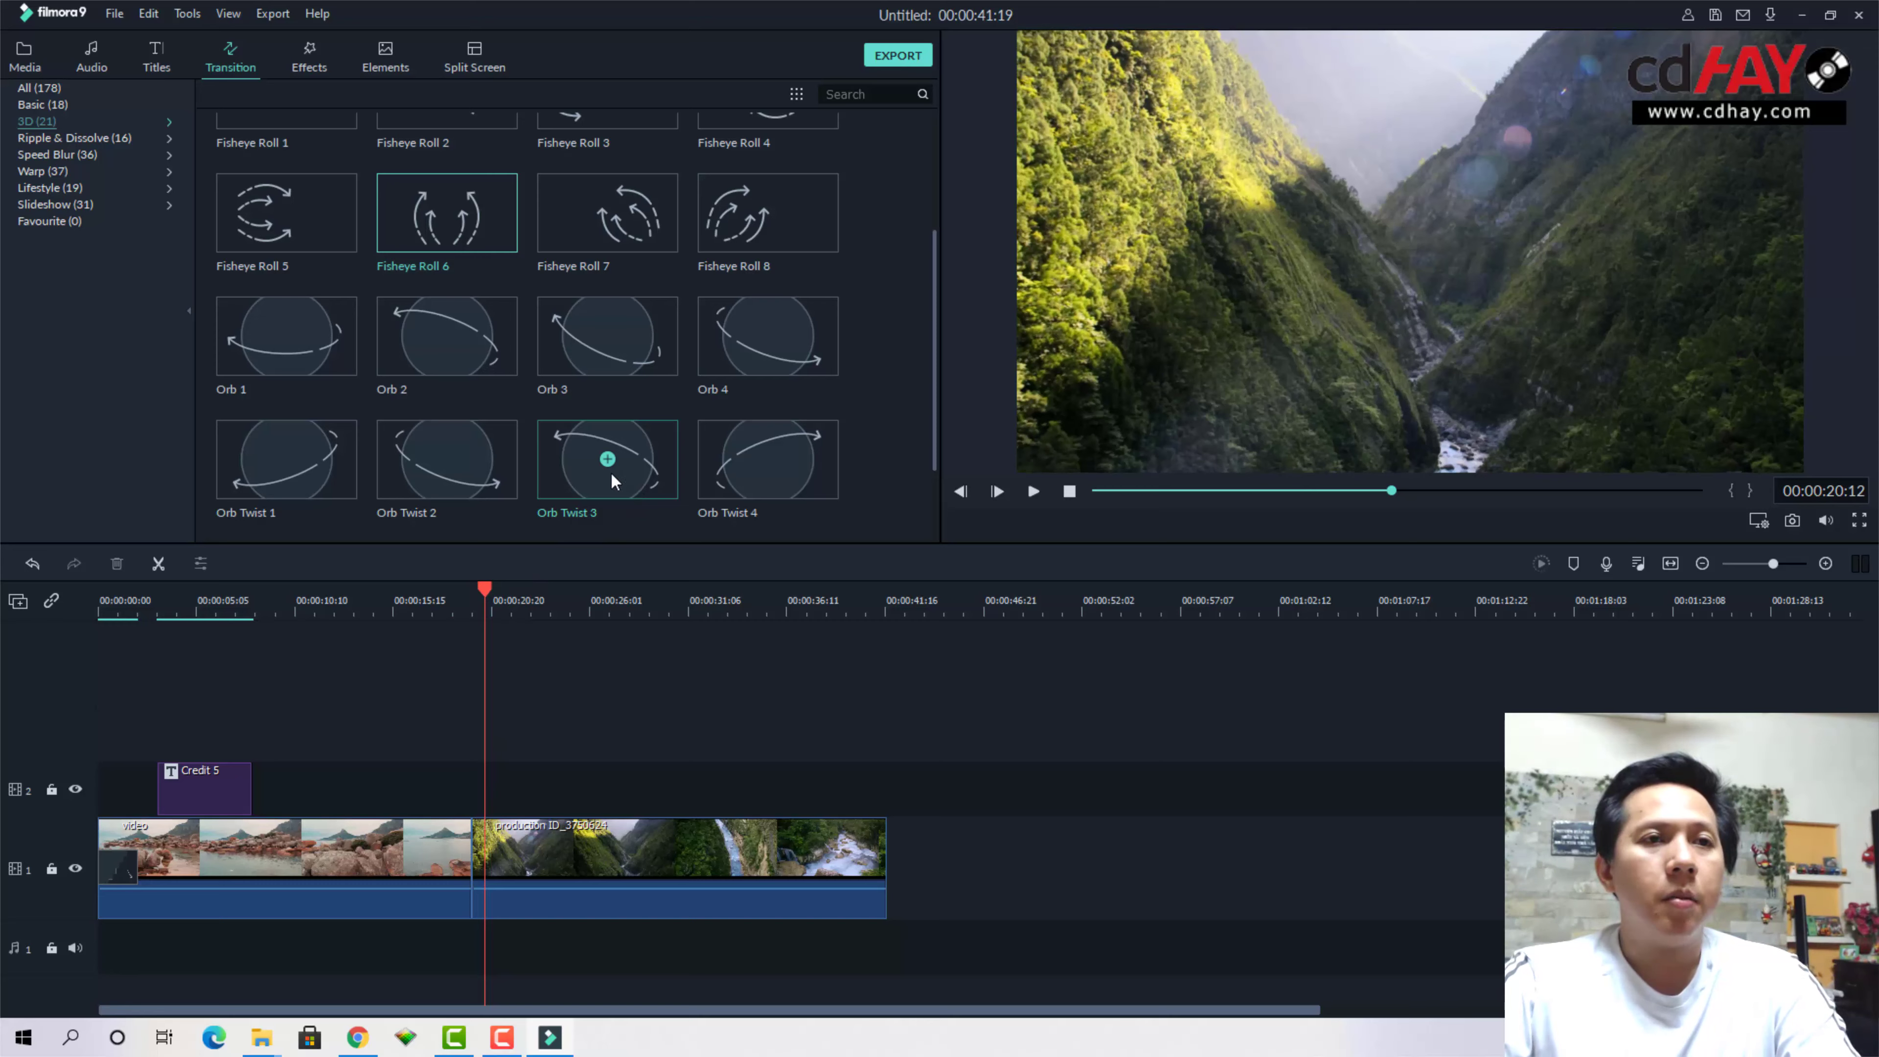
Try the 3D transition Orb Twist 3 at the cut, play it back from 00:00:18:16, and delete it
{"action": "left_click_drag", "start_coordinate": [608, 462], "coordinate": [472, 873]}
{"action": "left_click", "coordinate": [448, 611]}
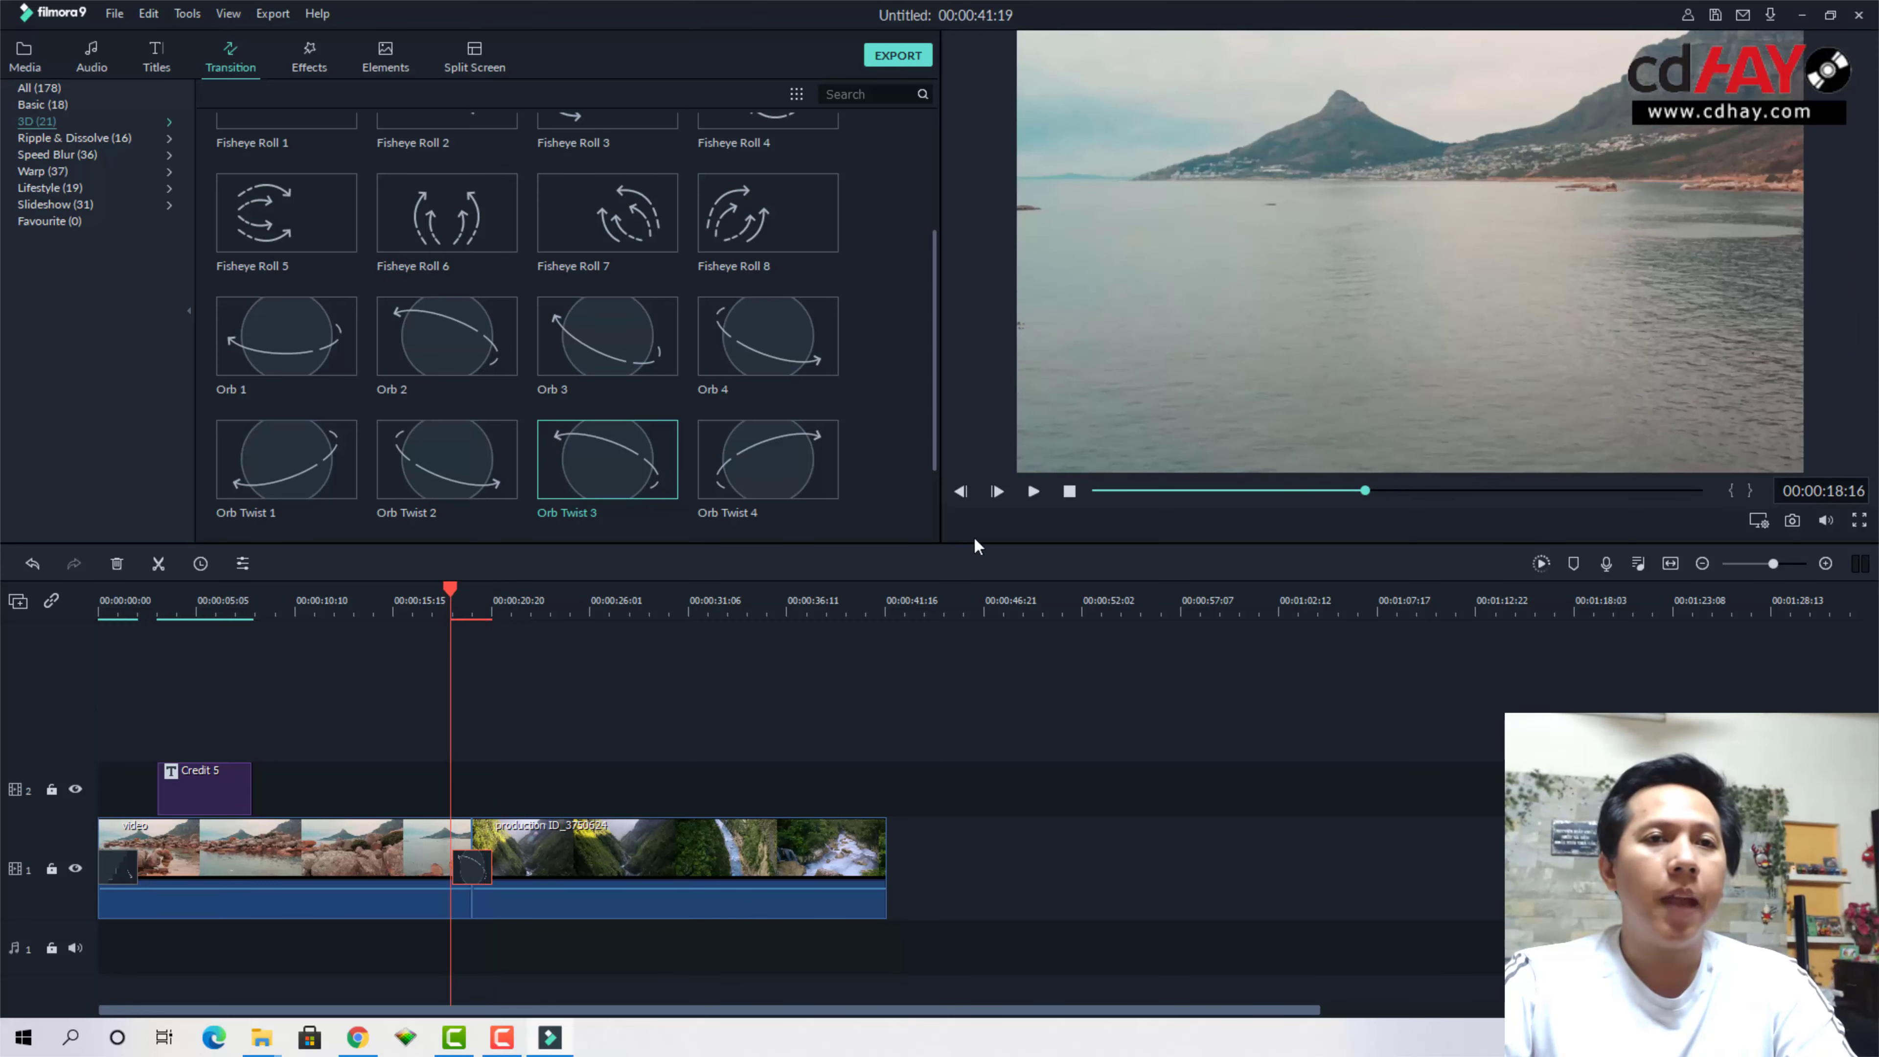
{"action": "left_click", "coordinate": [1035, 491]}
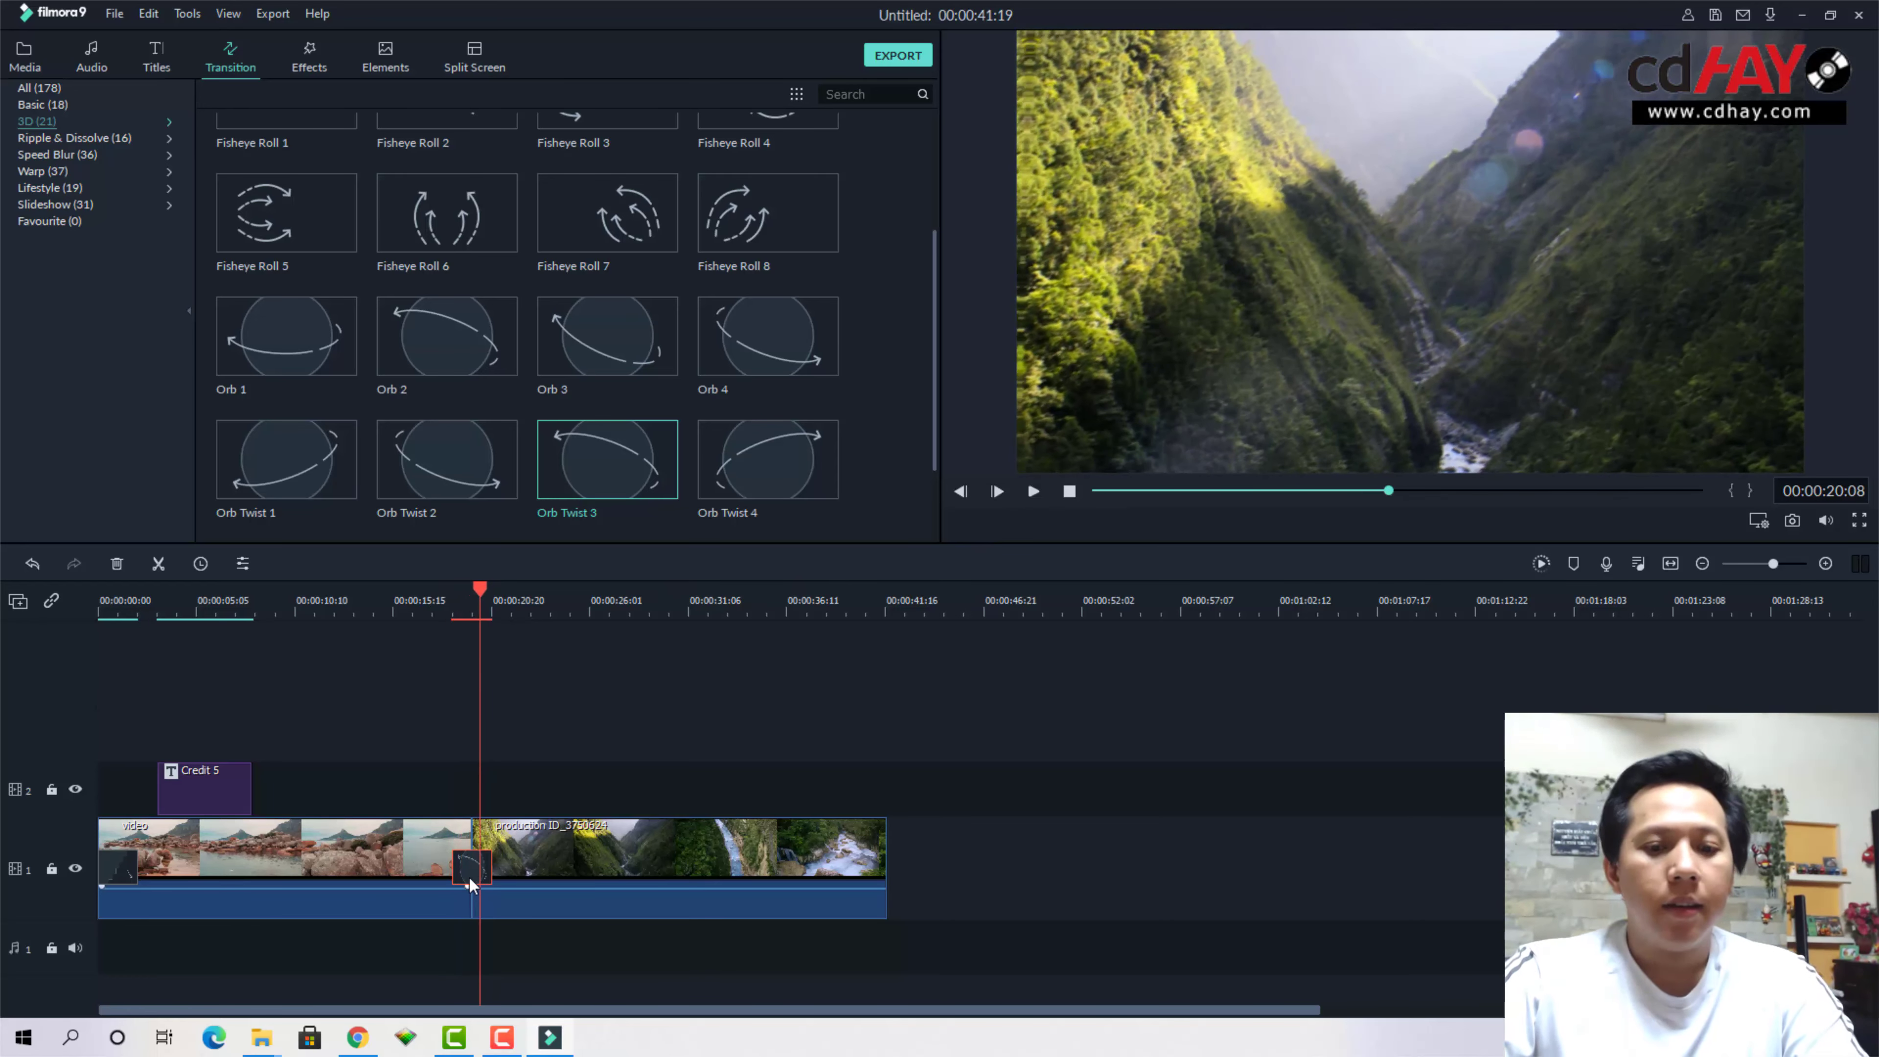
{"action": "key", "text": "Delete"}
Try the 3D transition Topple at the start of the second video clip and play it back
{"action": "scroll", "coordinate": [703, 342], "scroll_direction": "down", "scroll_amount": 2}
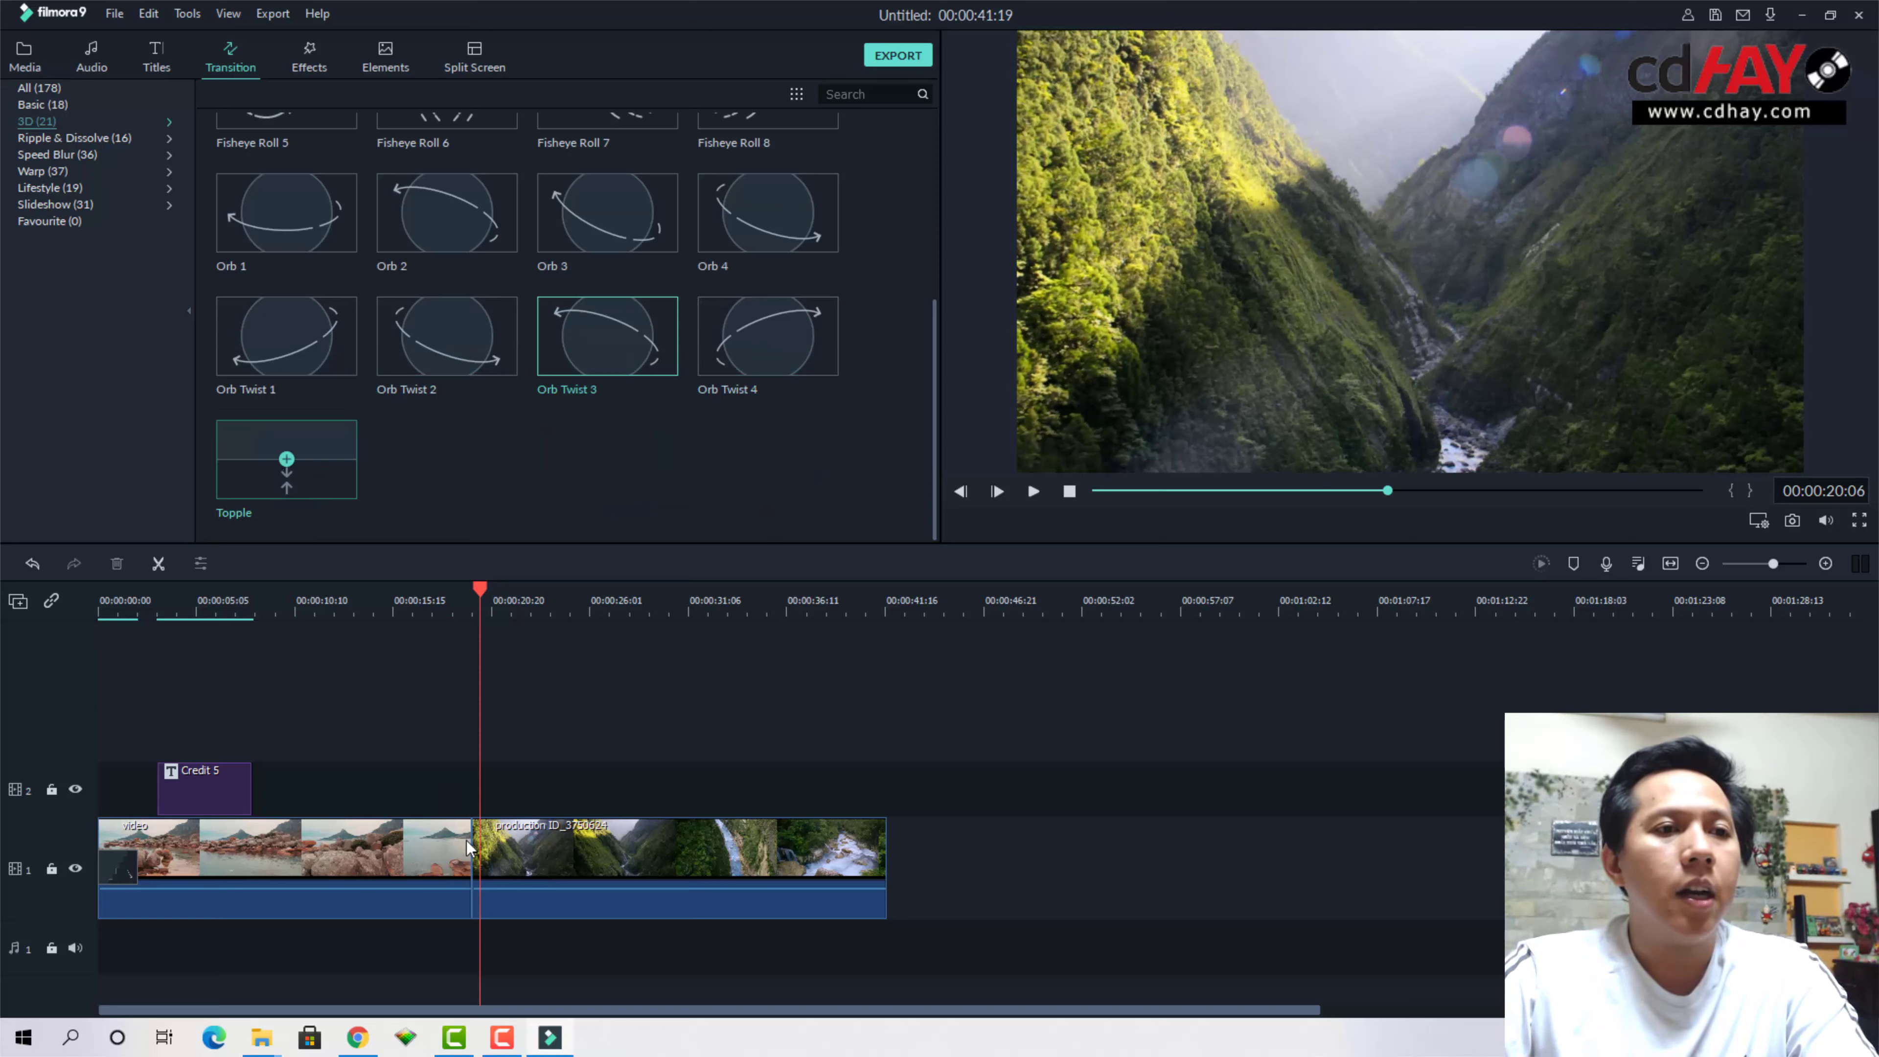
{"action": "left_click_drag", "start_coordinate": [269, 449], "coordinate": [485, 862]}
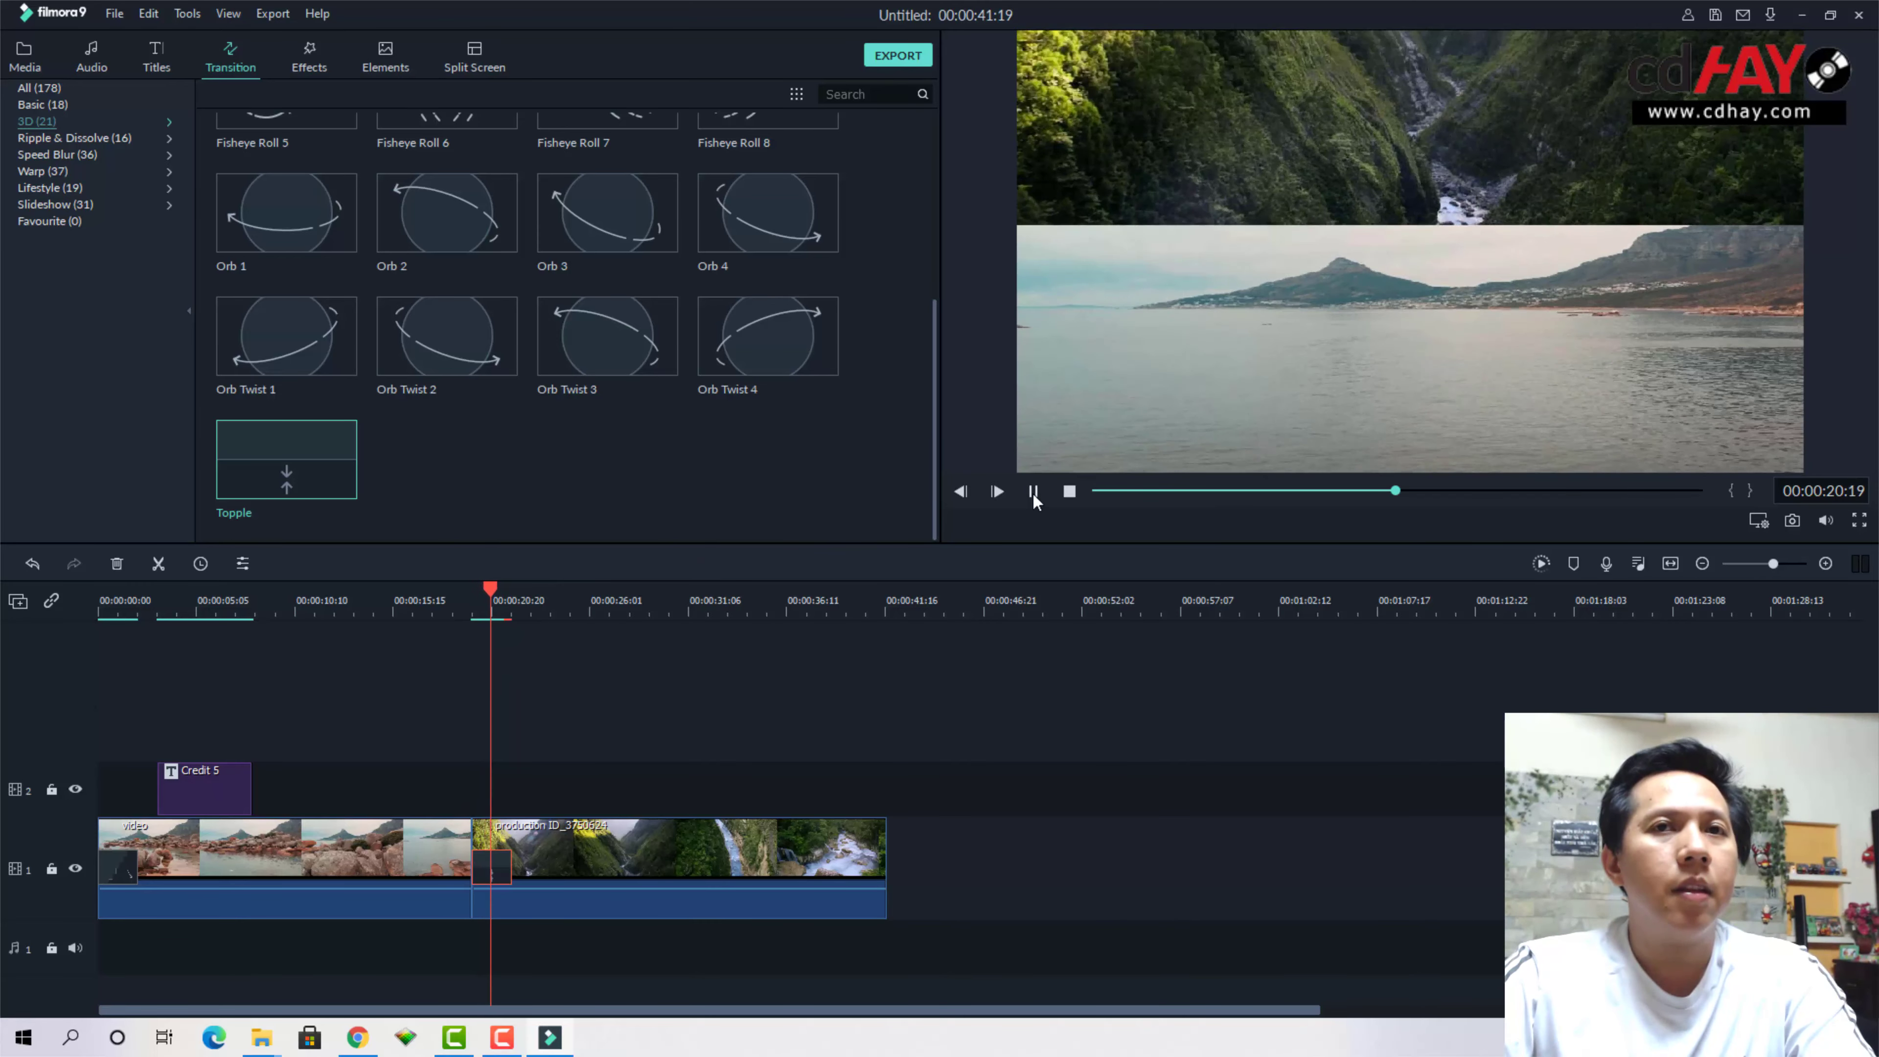
{"action": "left_click", "coordinate": [1034, 497]}
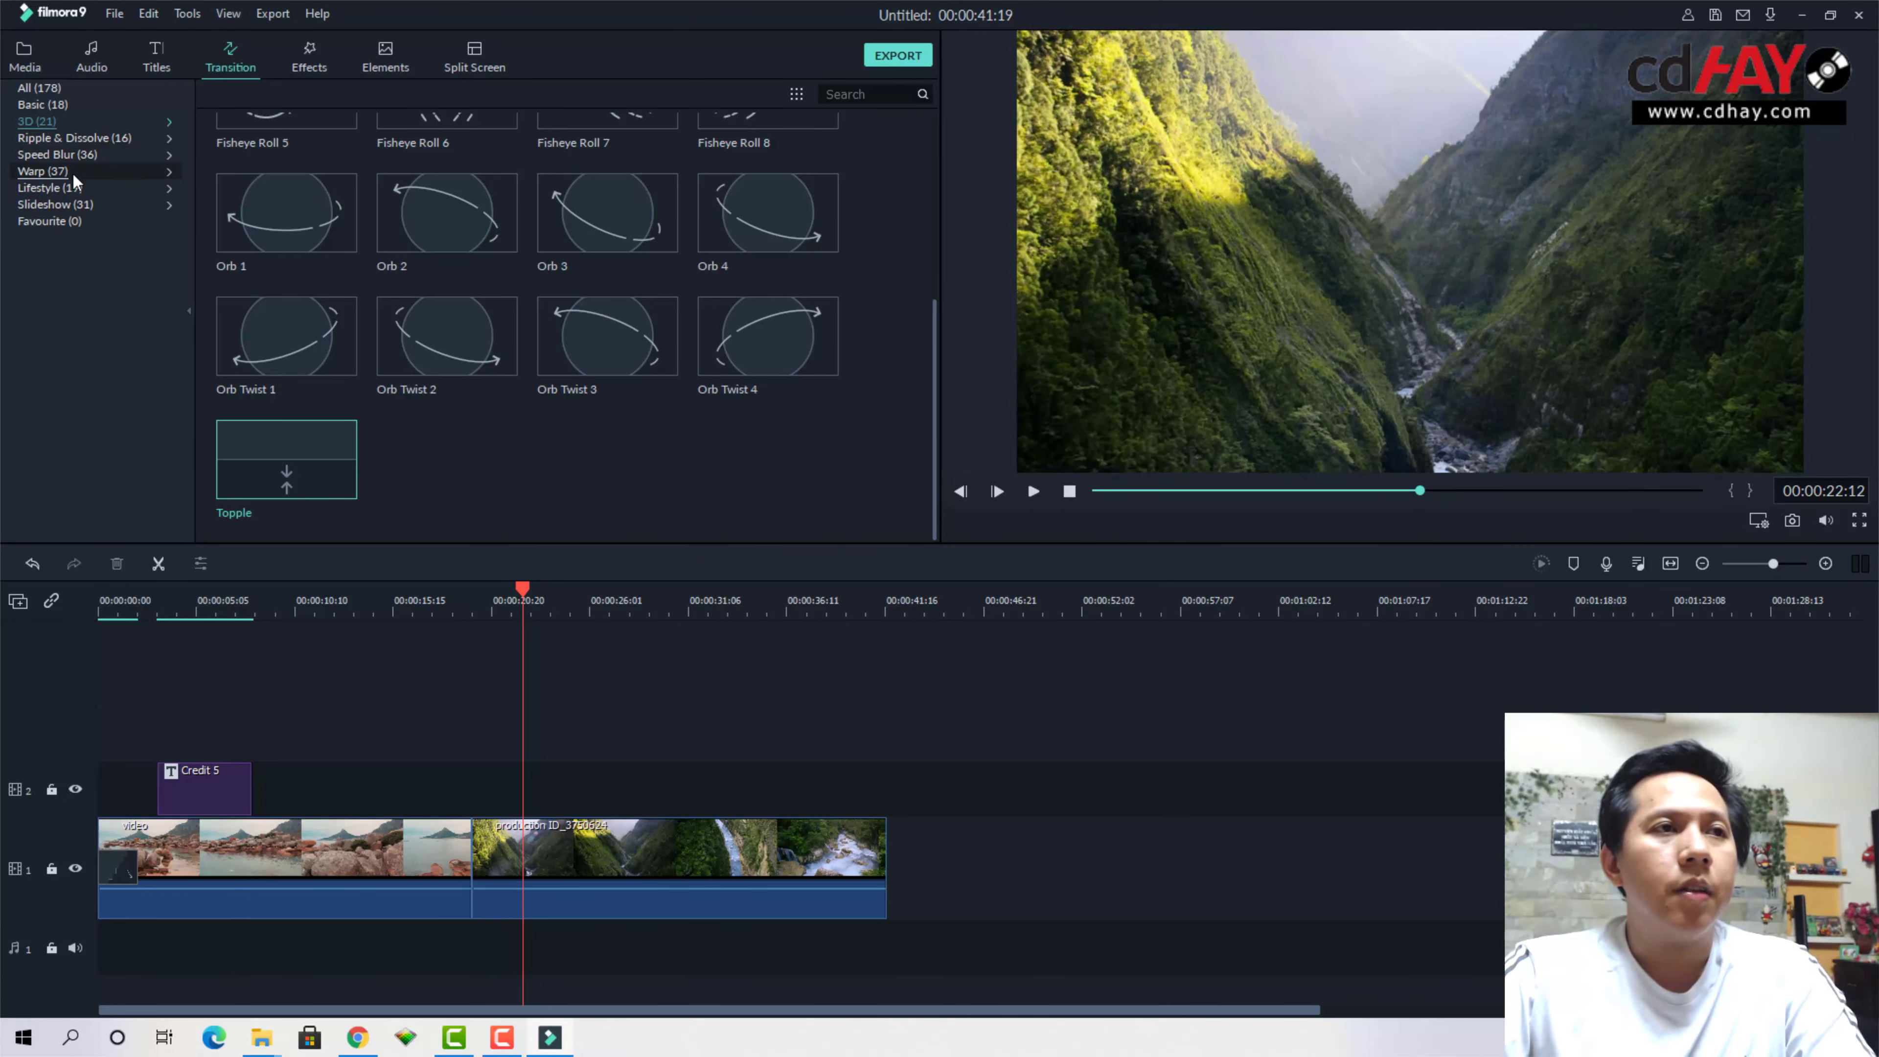
Try the Lifestyle transition Horizontal Line at the cut between the two clips and play it back from 00:00:18:01
{"action": "left_click", "coordinate": [55, 186]}
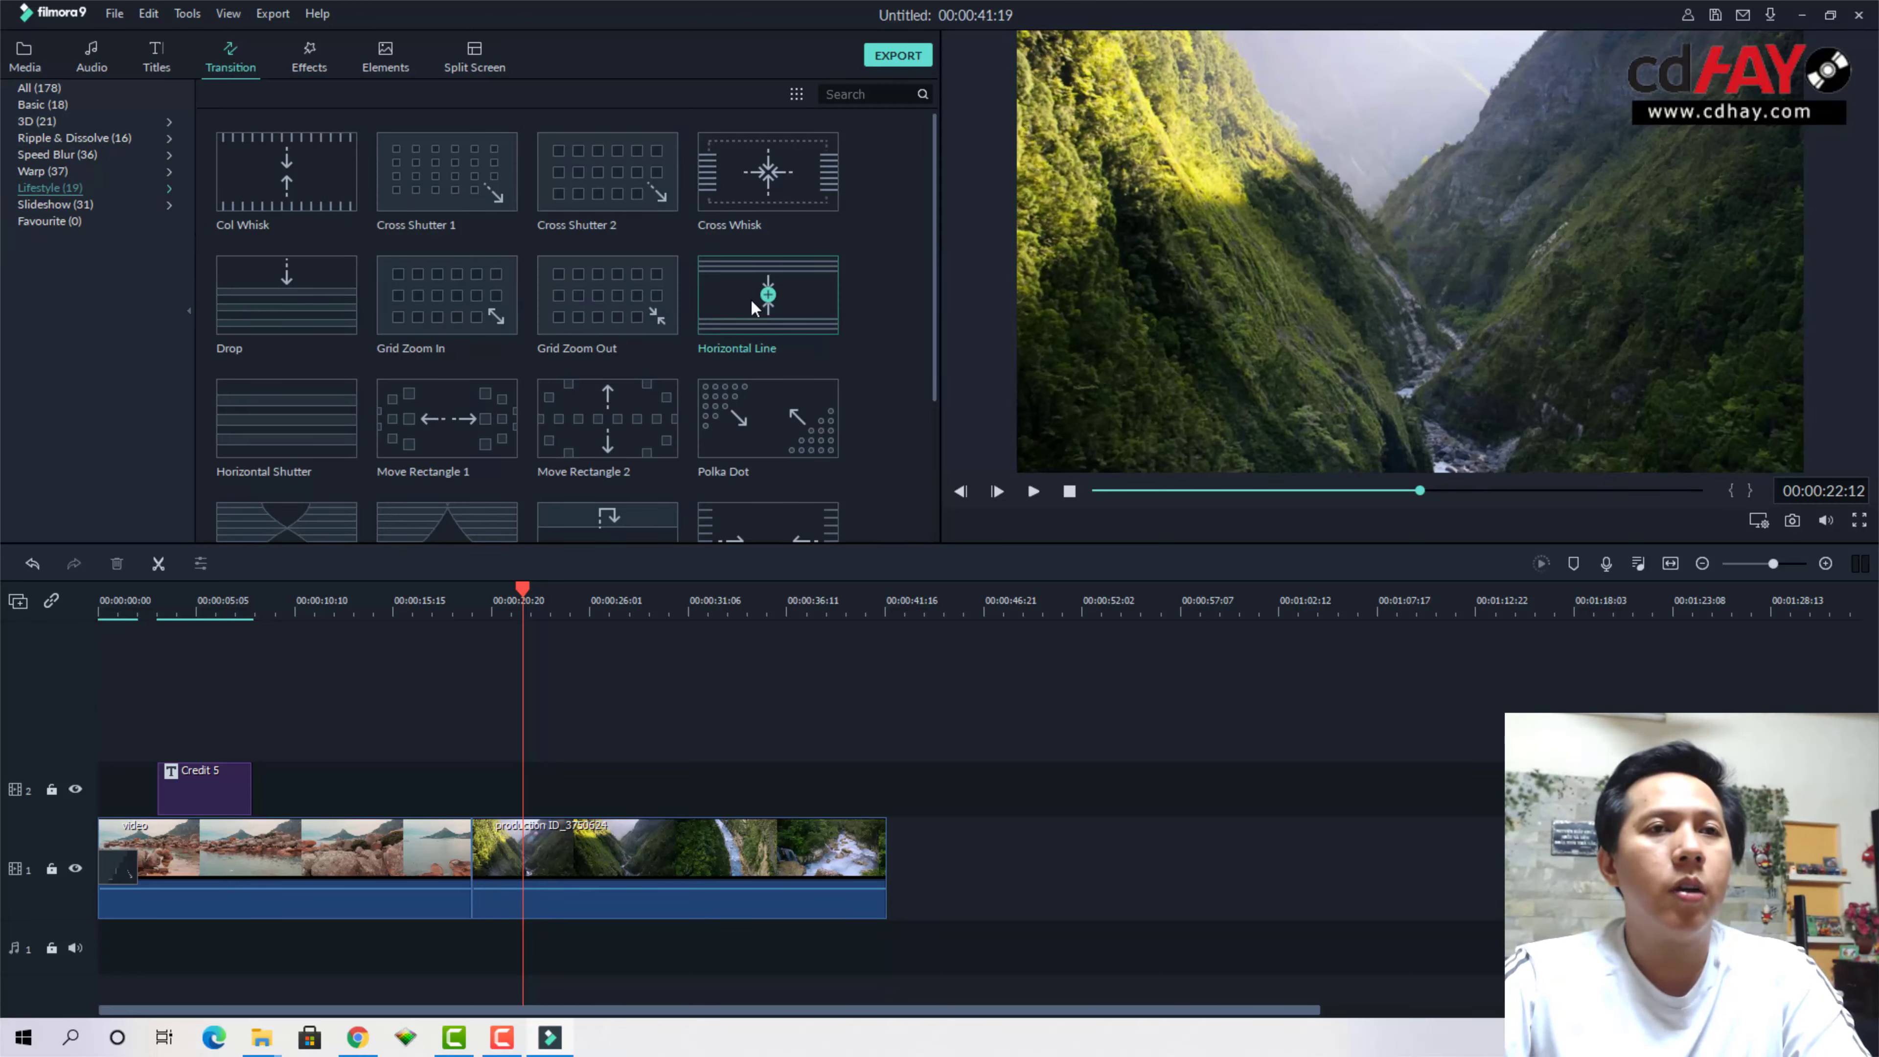
{"action": "left_click_drag", "start_coordinate": [750, 299], "coordinate": [466, 862]}
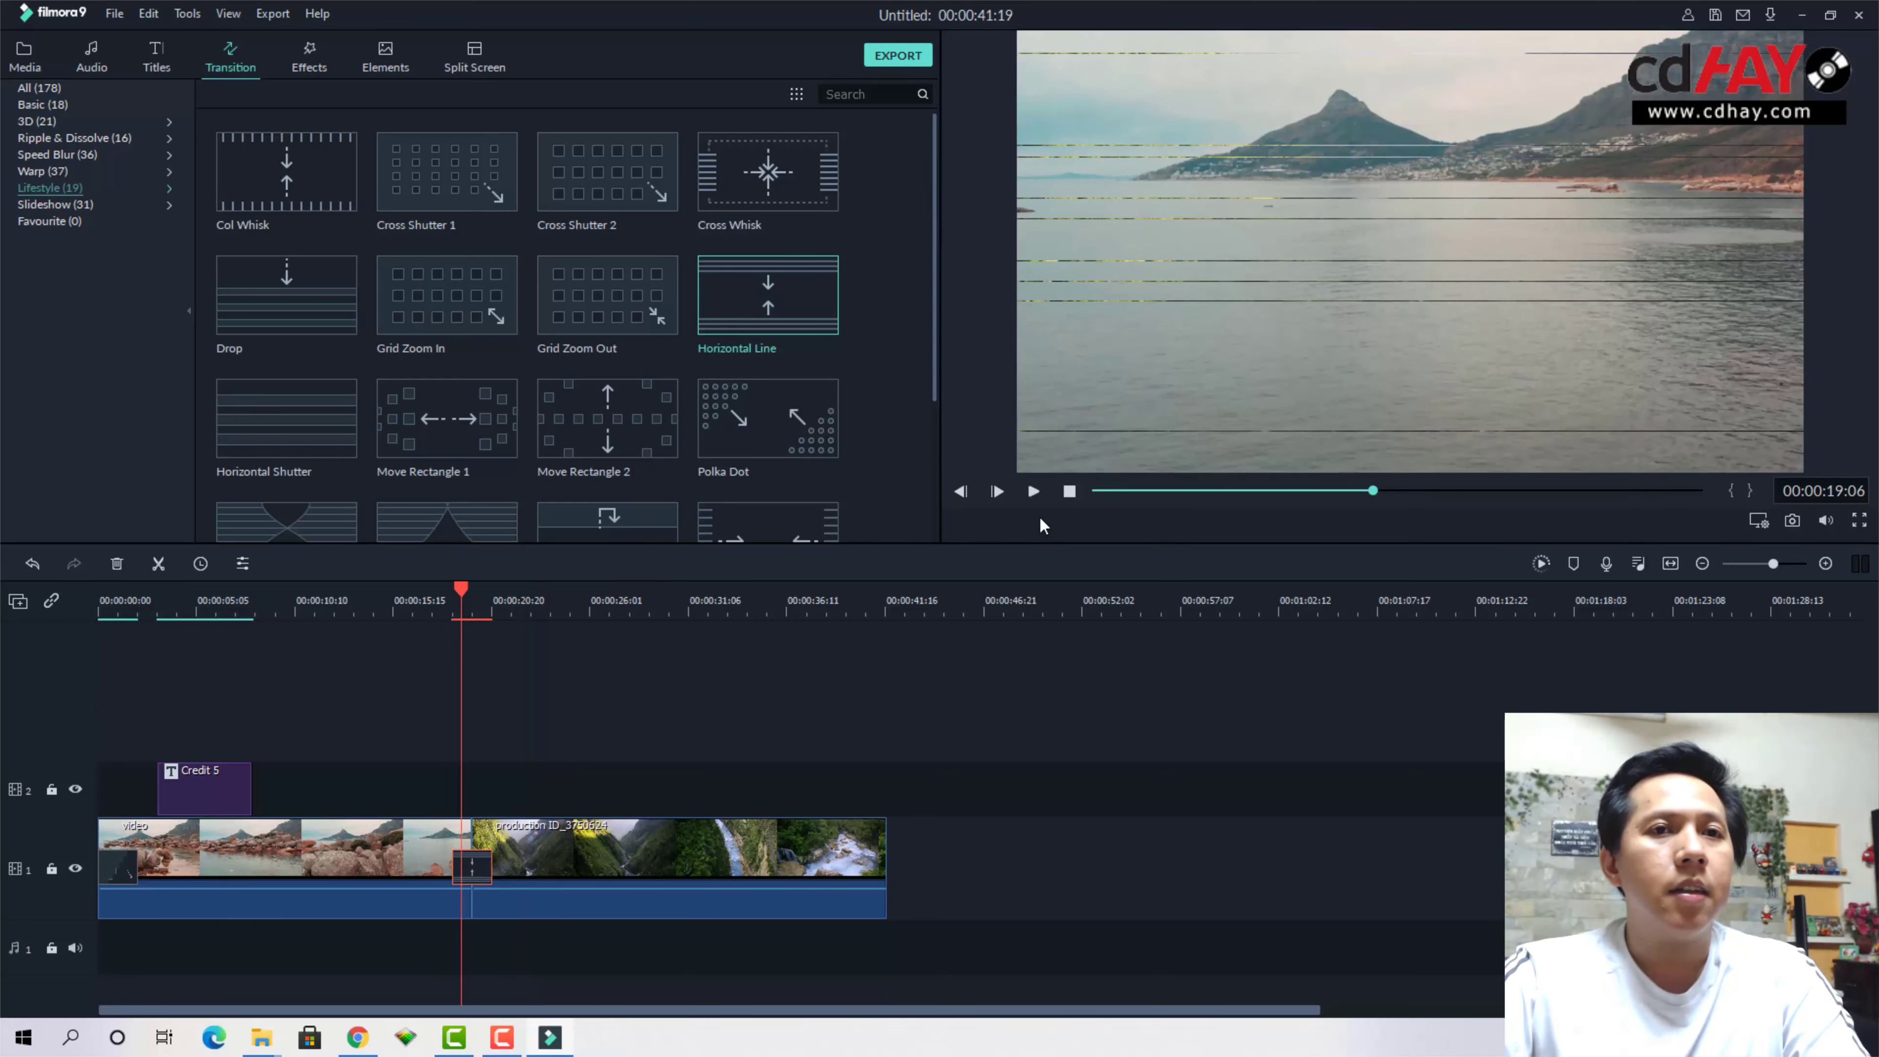
{"action": "left_click", "coordinate": [439, 601]}
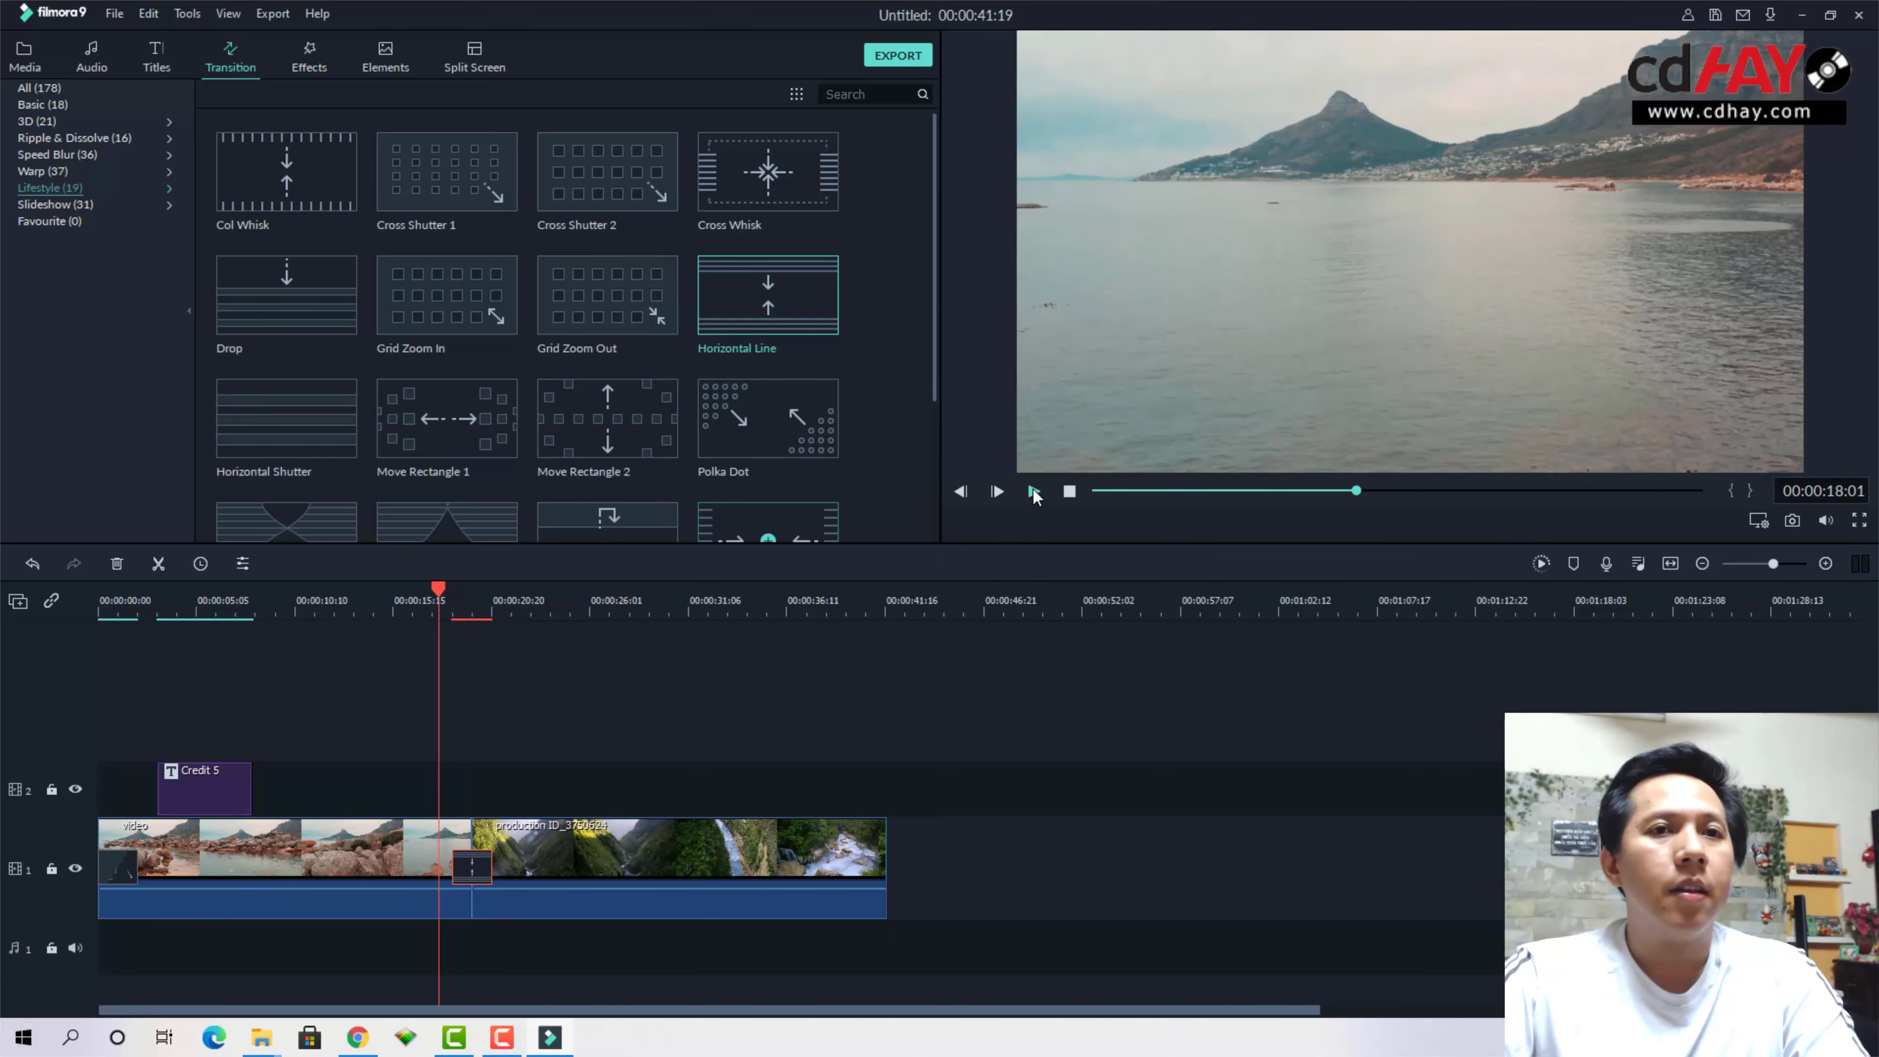
{"action": "left_click", "coordinate": [1034, 491]}
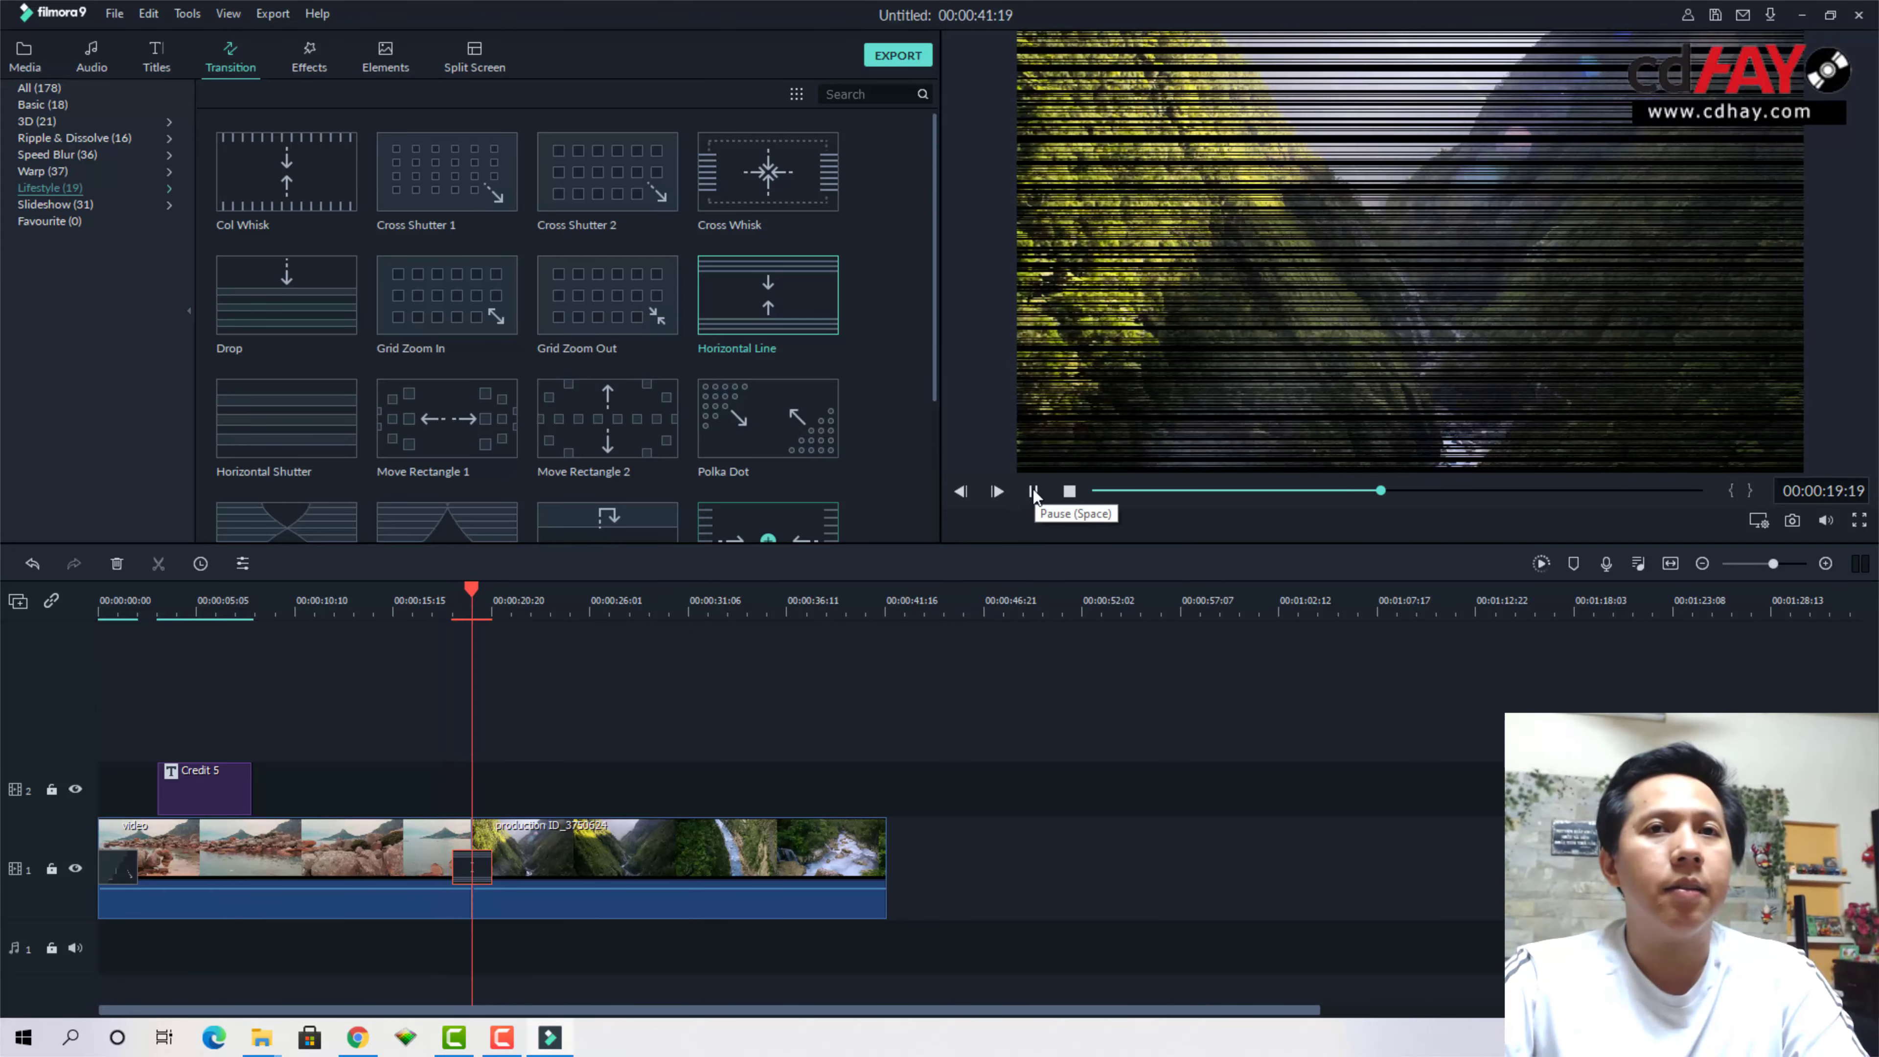
{"action": "left_click", "coordinate": [1033, 491]}
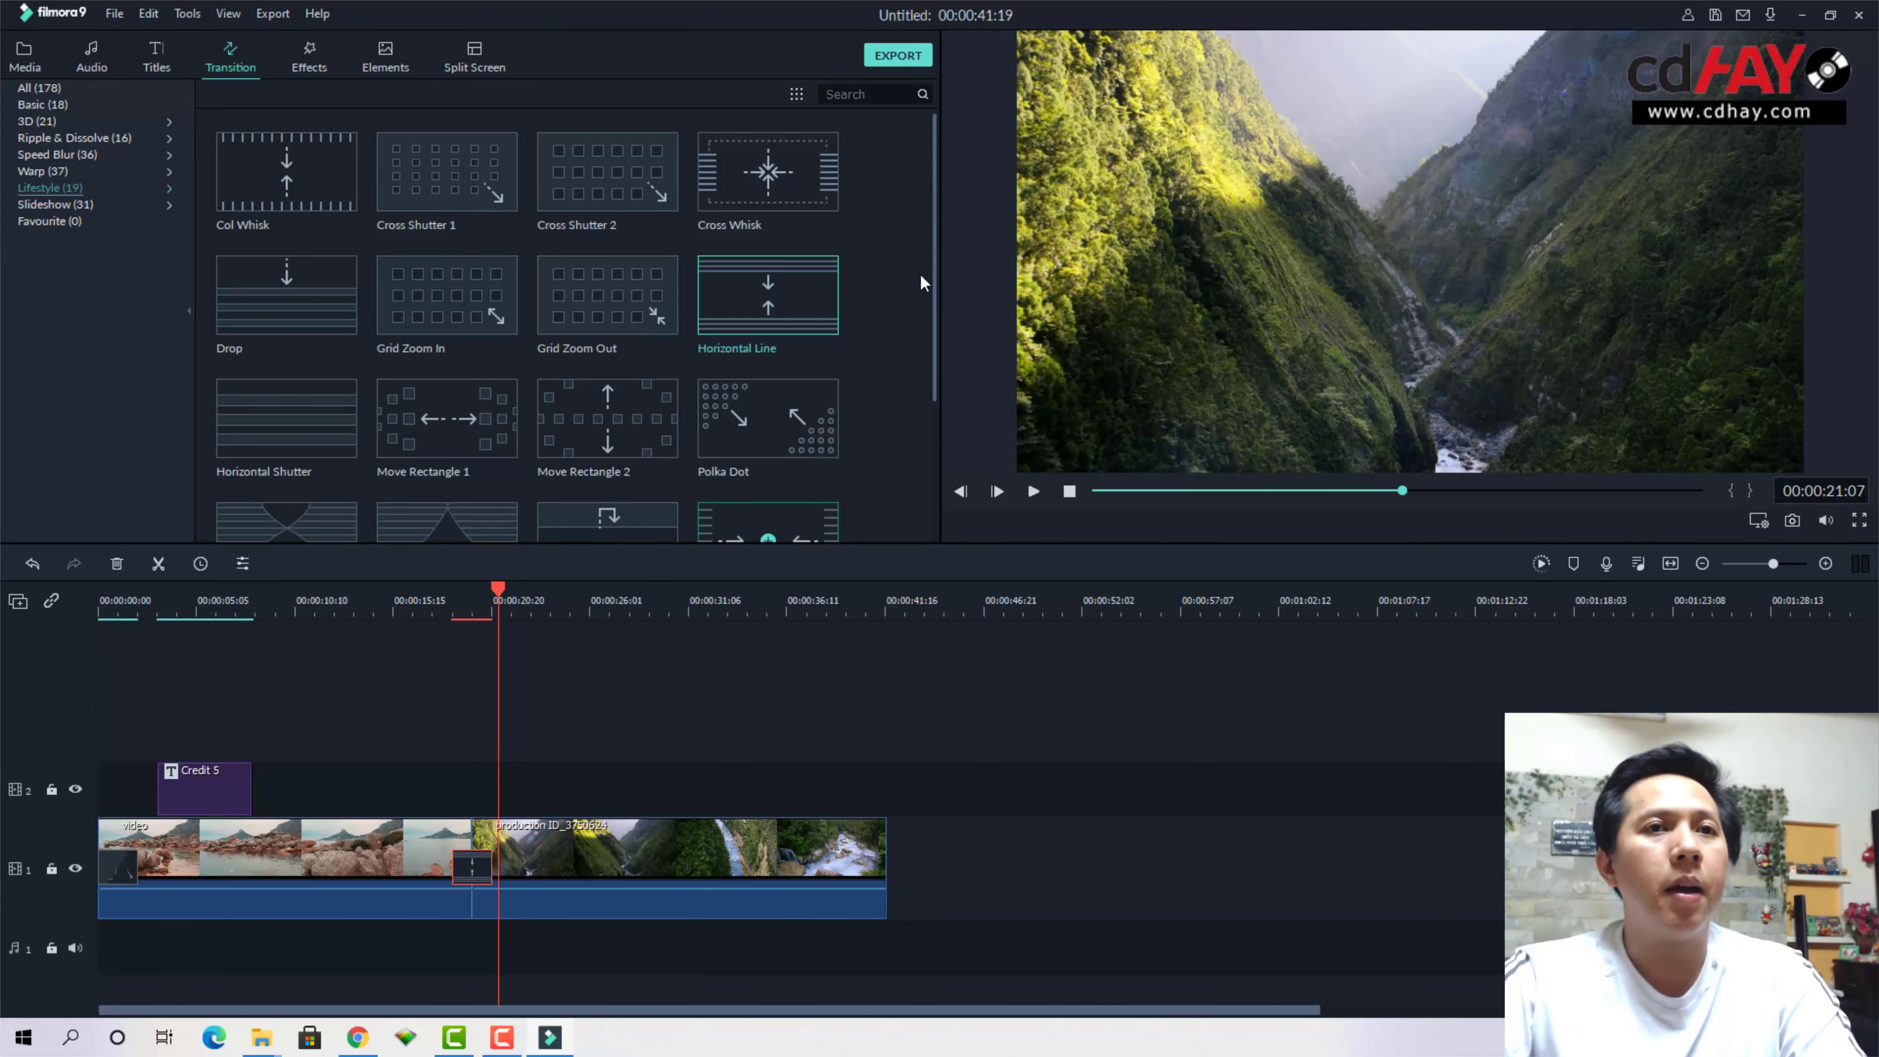
Apply the Lifestyle transition Row Split 2 at the cut between the two video clips and play it back
{"action": "scroll", "coordinate": [921, 459], "scroll_direction": "down", "scroll_amount": 2}
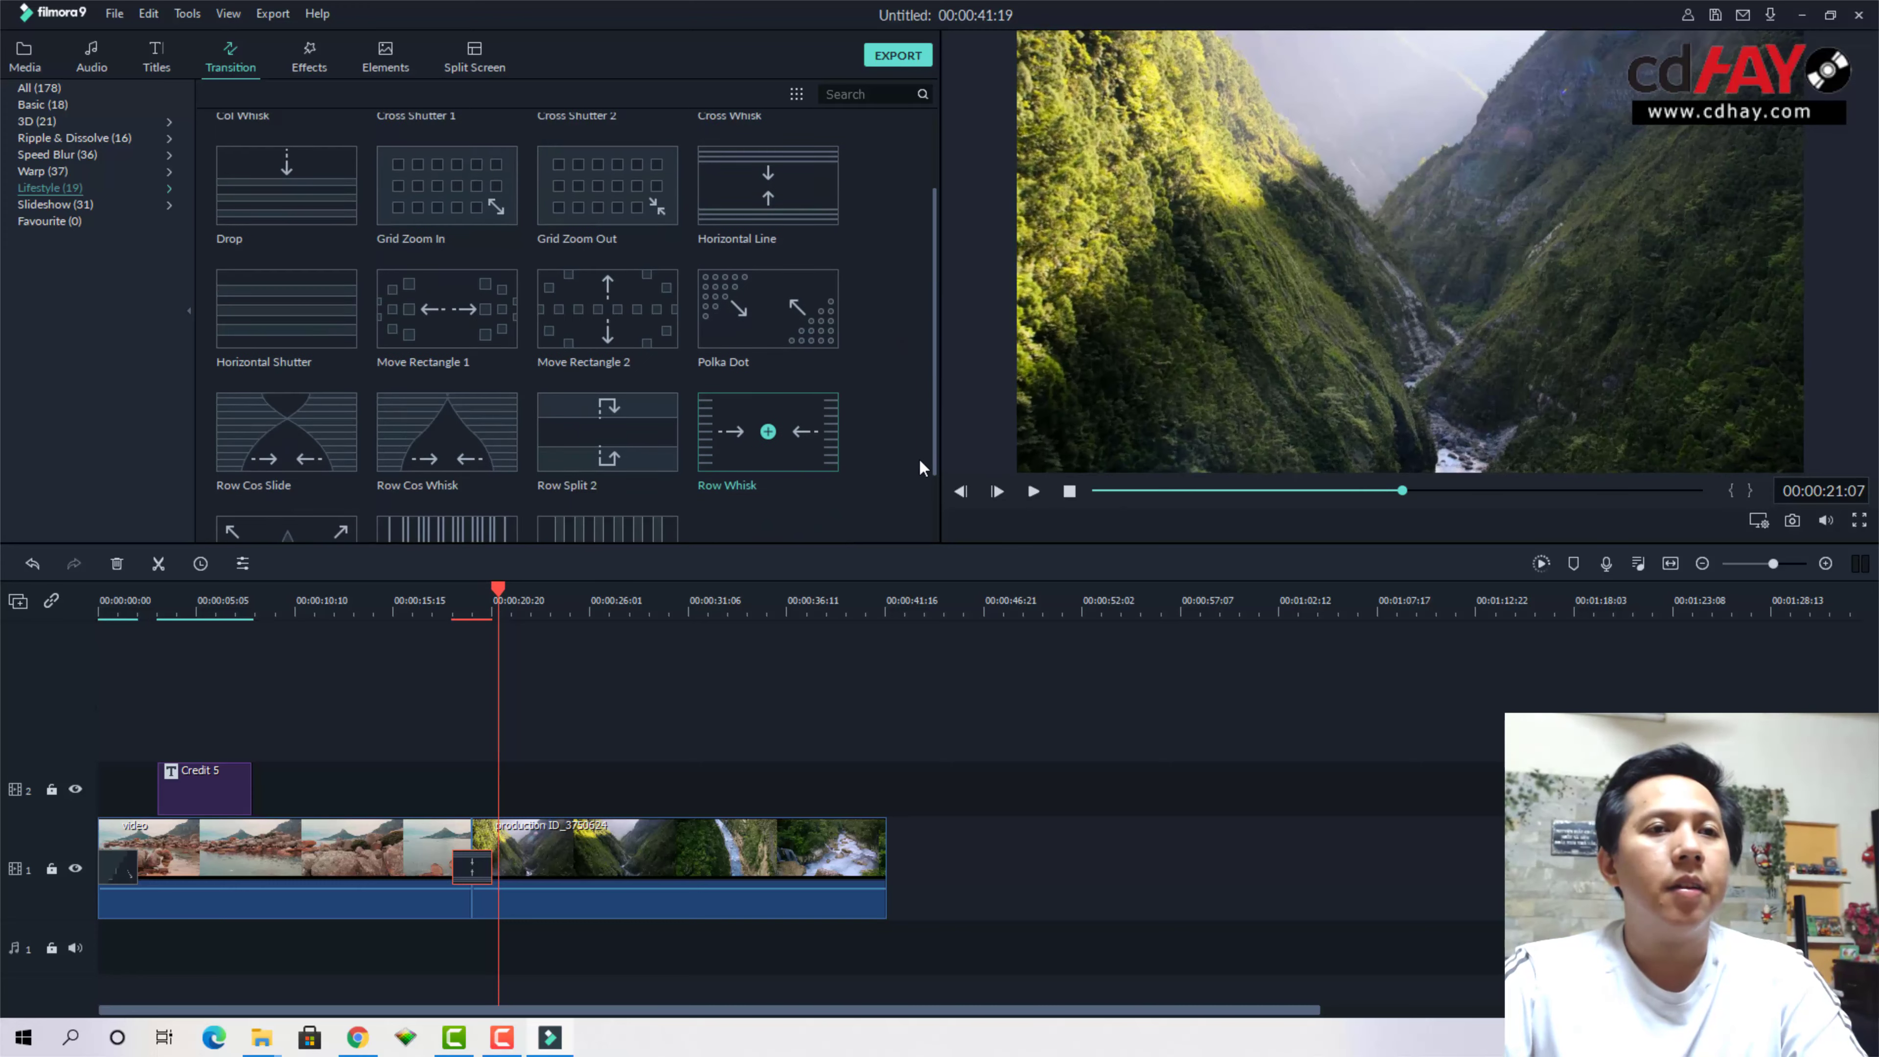
{"action": "scroll", "coordinate": [920, 467], "scroll_direction": "down", "scroll_amount": 1}
{"action": "left_click_drag", "start_coordinate": [474, 873], "coordinate": [473, 872]}
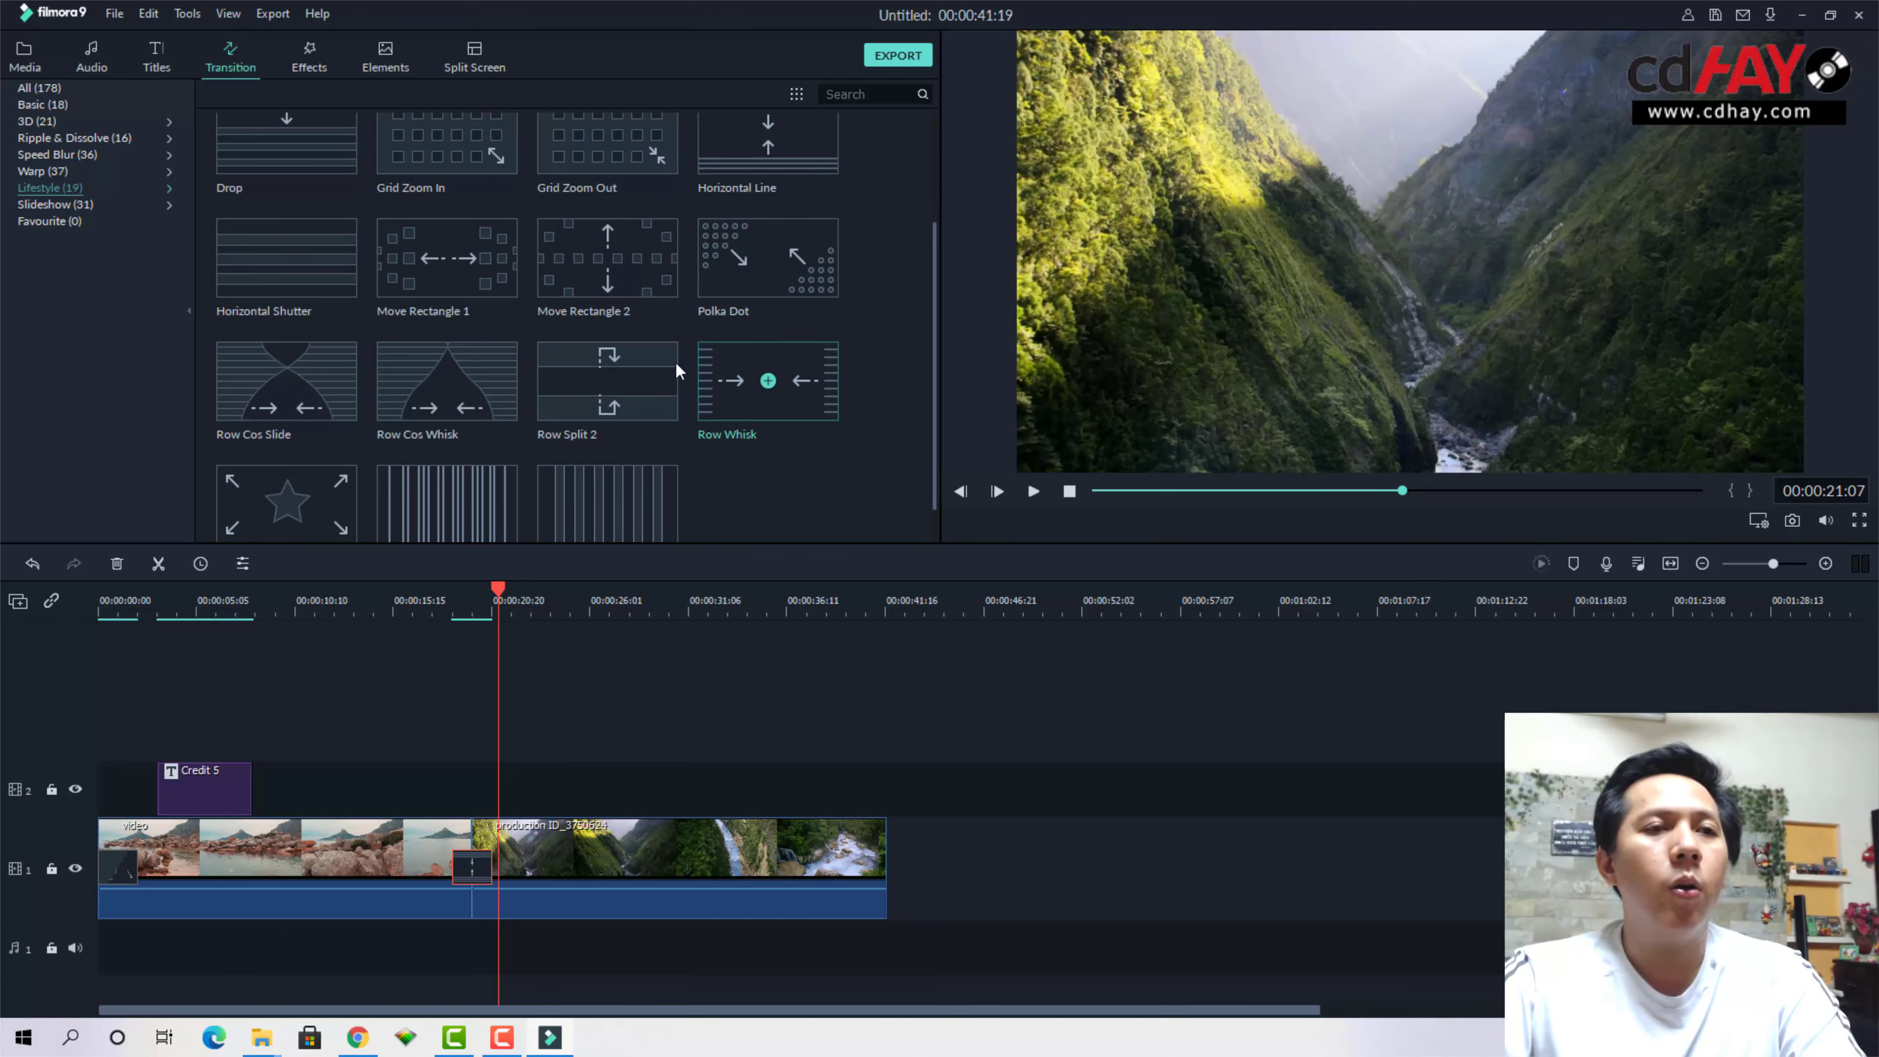
{"action": "left_click_drag", "start_coordinate": [603, 379], "coordinate": [481, 867]}
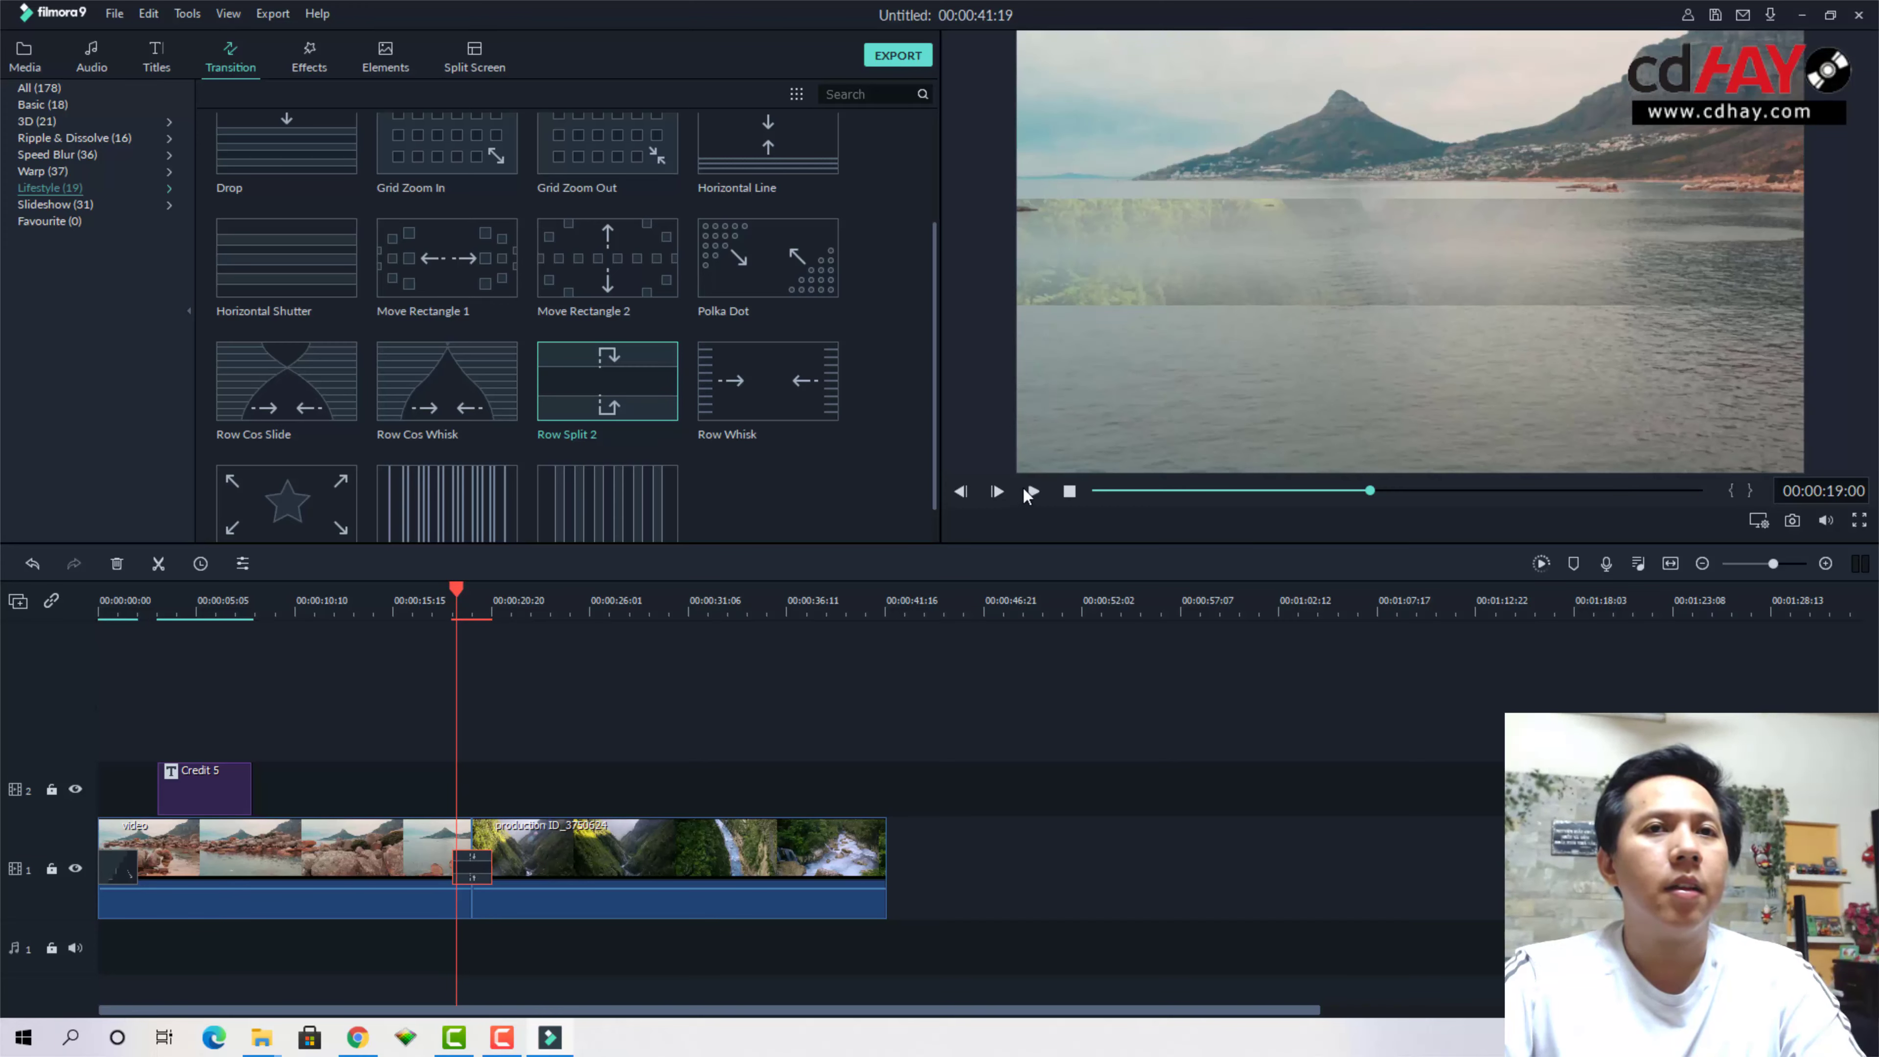
{"action": "left_click", "coordinate": [1034, 491]}
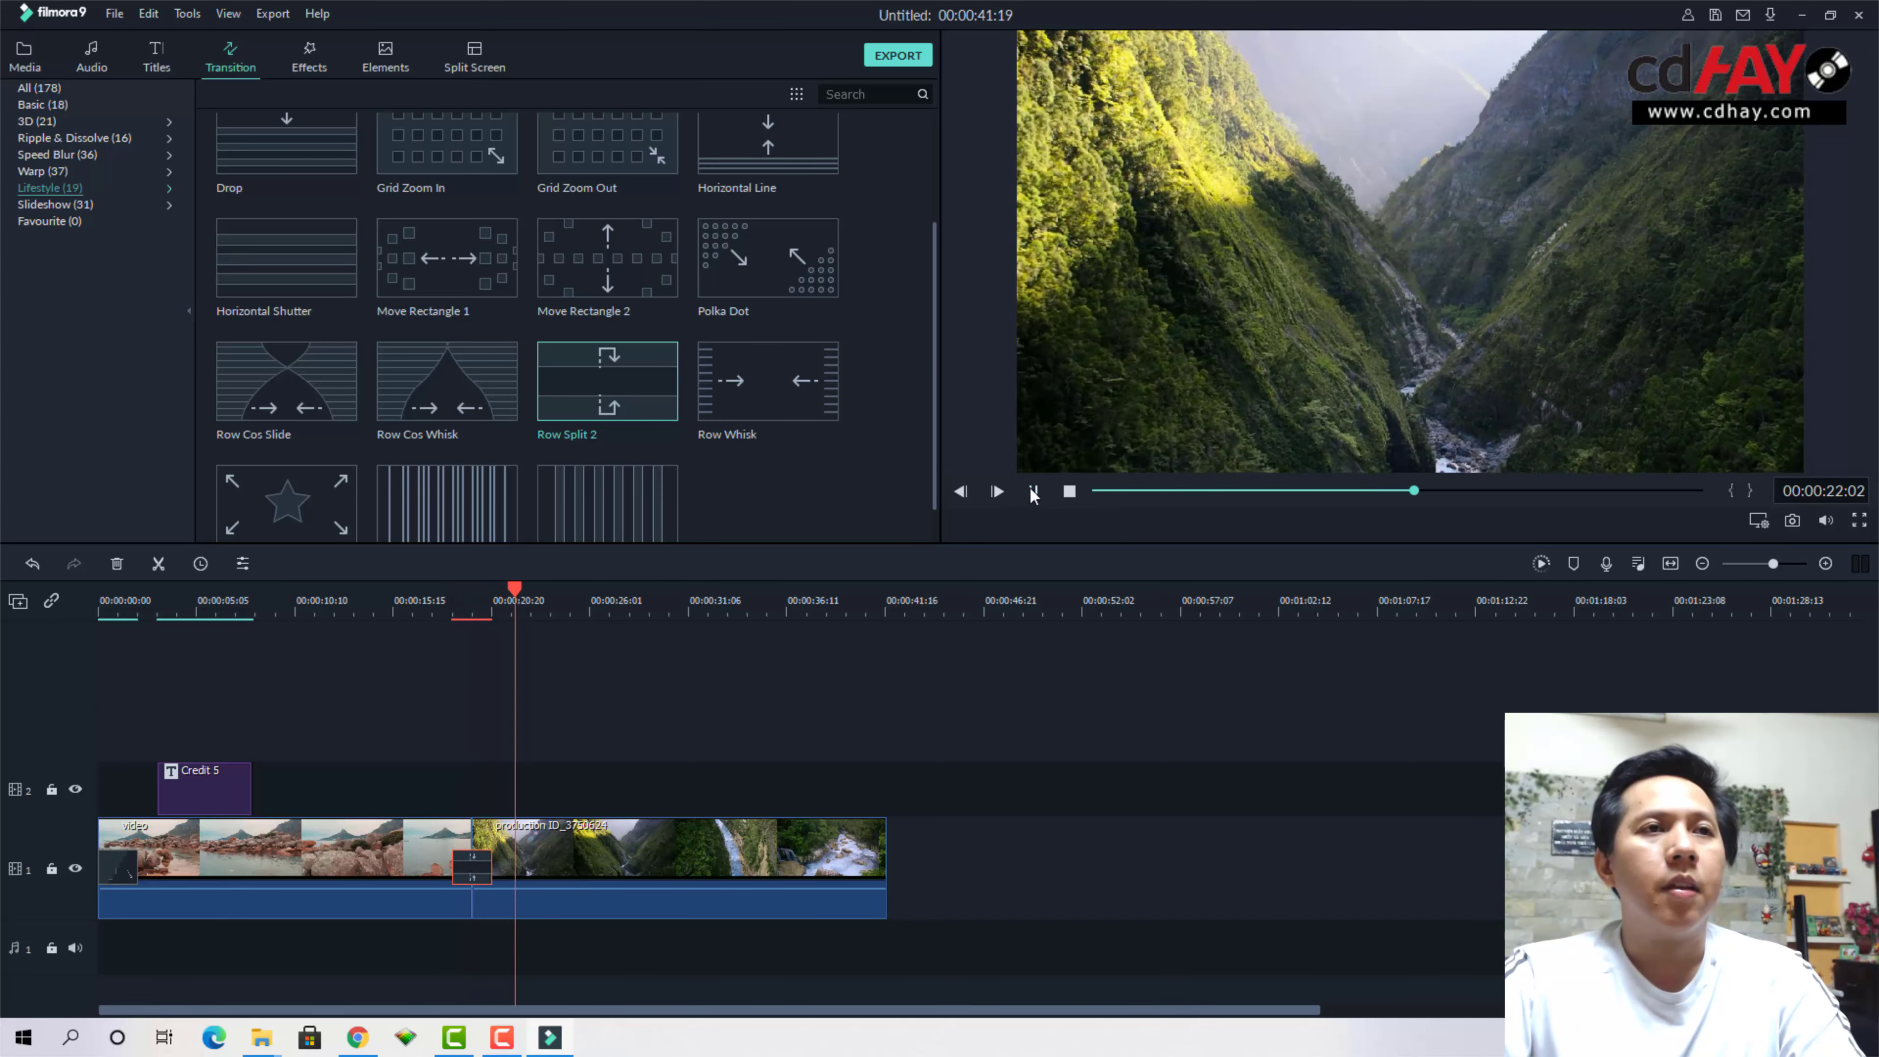
{"action": "left_click", "coordinate": [1034, 491]}
{"action": "scroll", "coordinate": [937, 337], "scroll_direction": "up", "scroll_amount": 3}
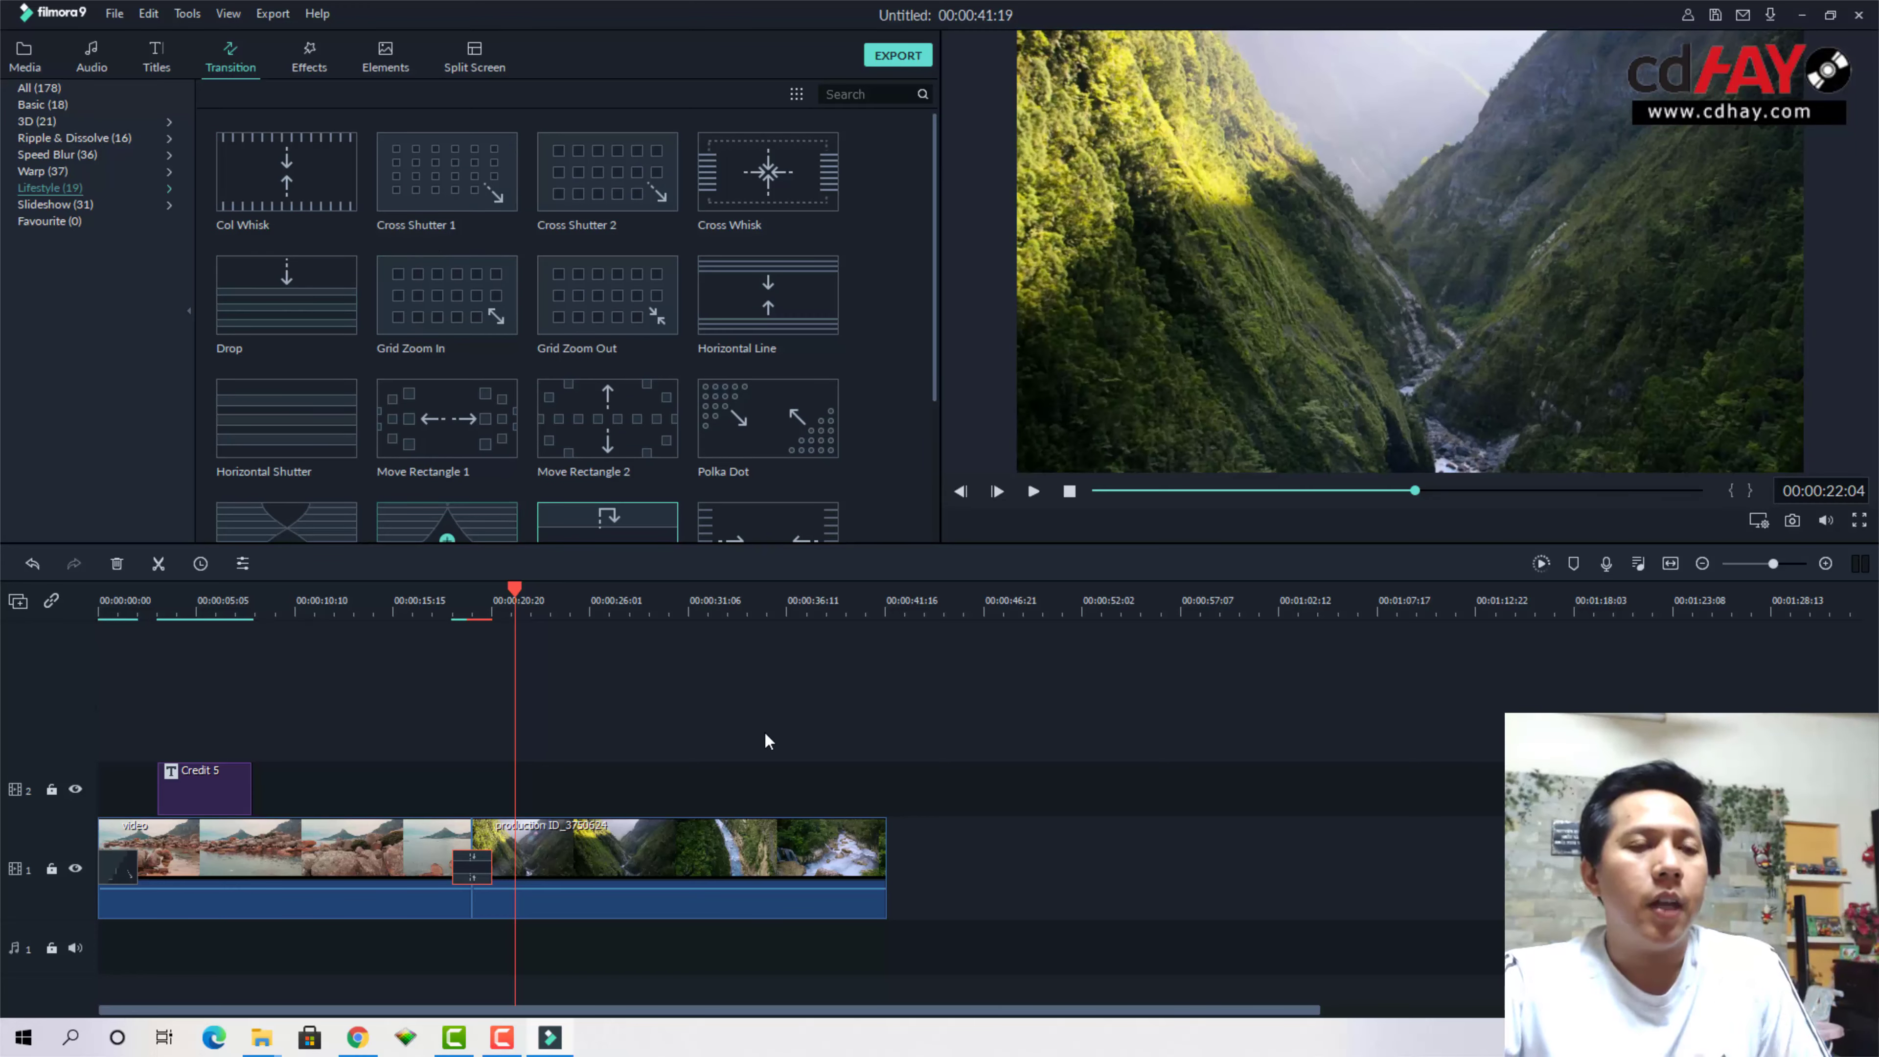
{"action": "left_click", "coordinate": [734, 731]}
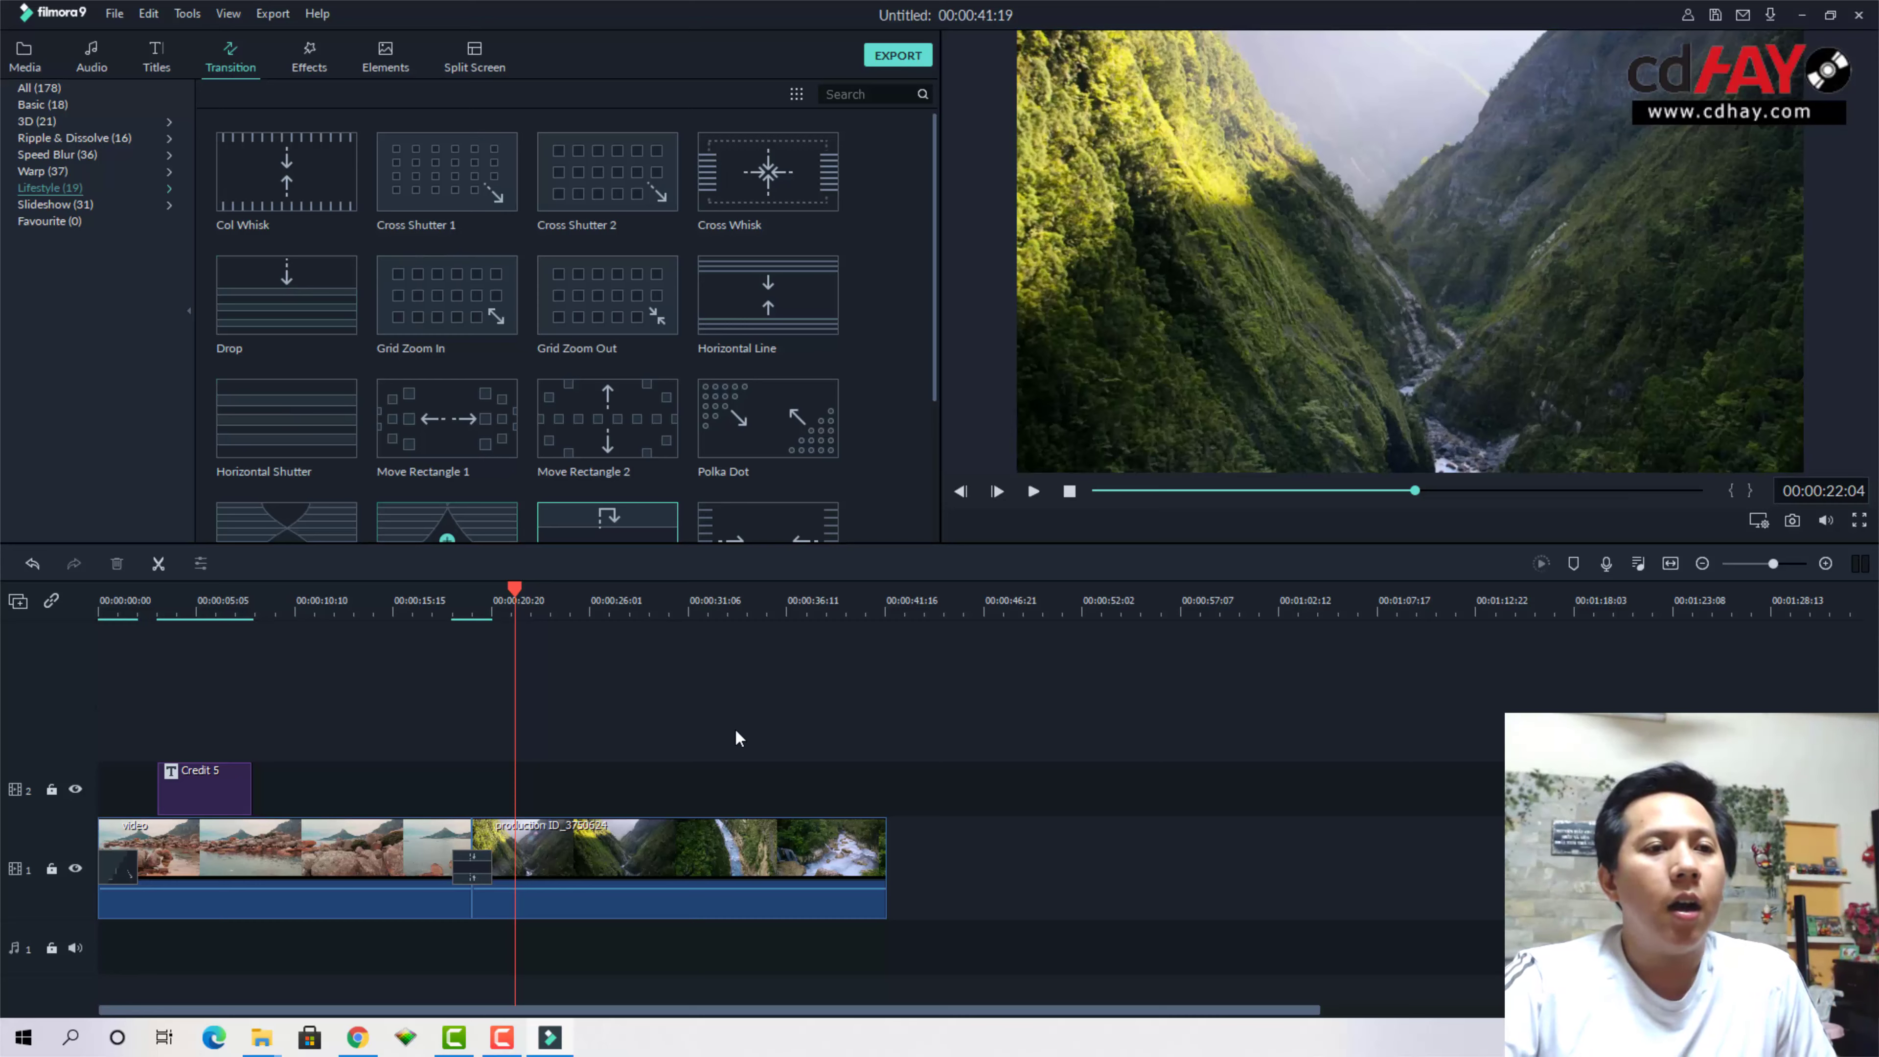
Add the Fuzzy effect above the second video clip at 00:00:22:04 and play it back from 00:00:23:09
{"action": "left_click", "coordinate": [311, 53]}
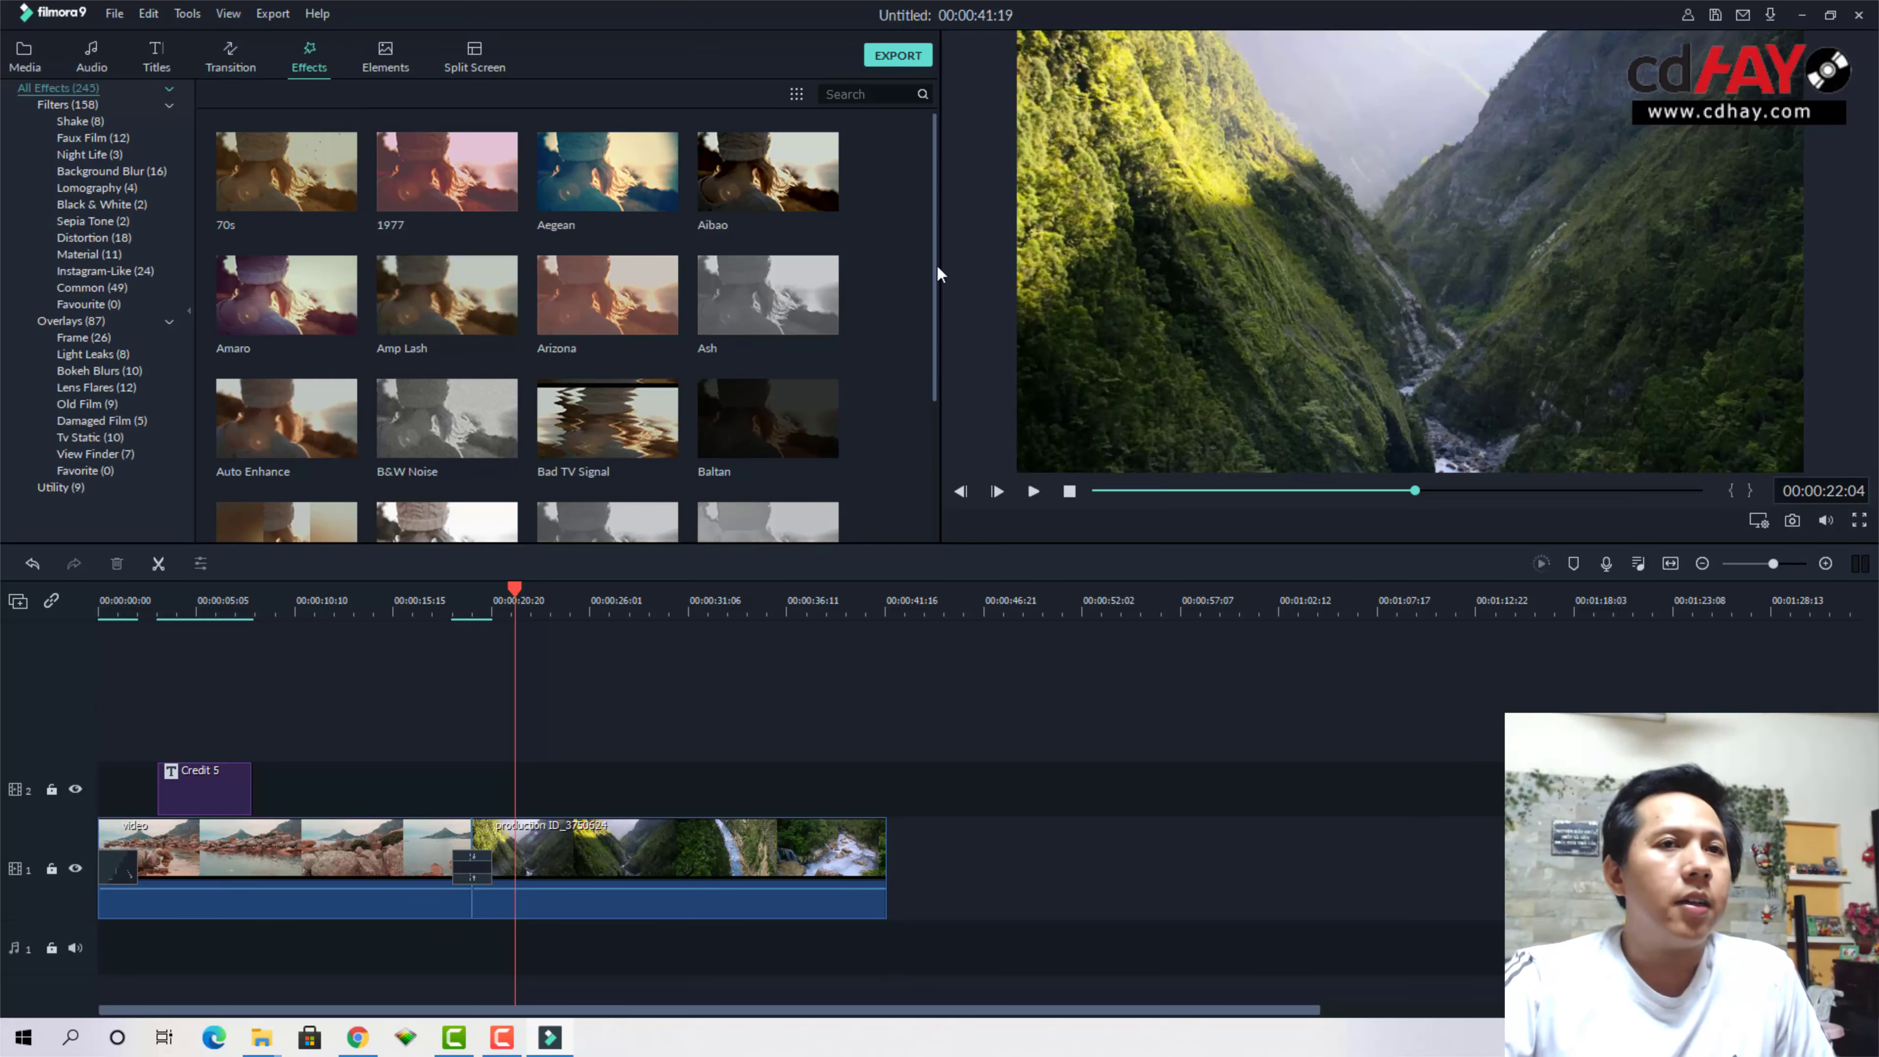
{"action": "left_click_drag", "start_coordinate": [934, 275], "coordinate": [904, 594]}
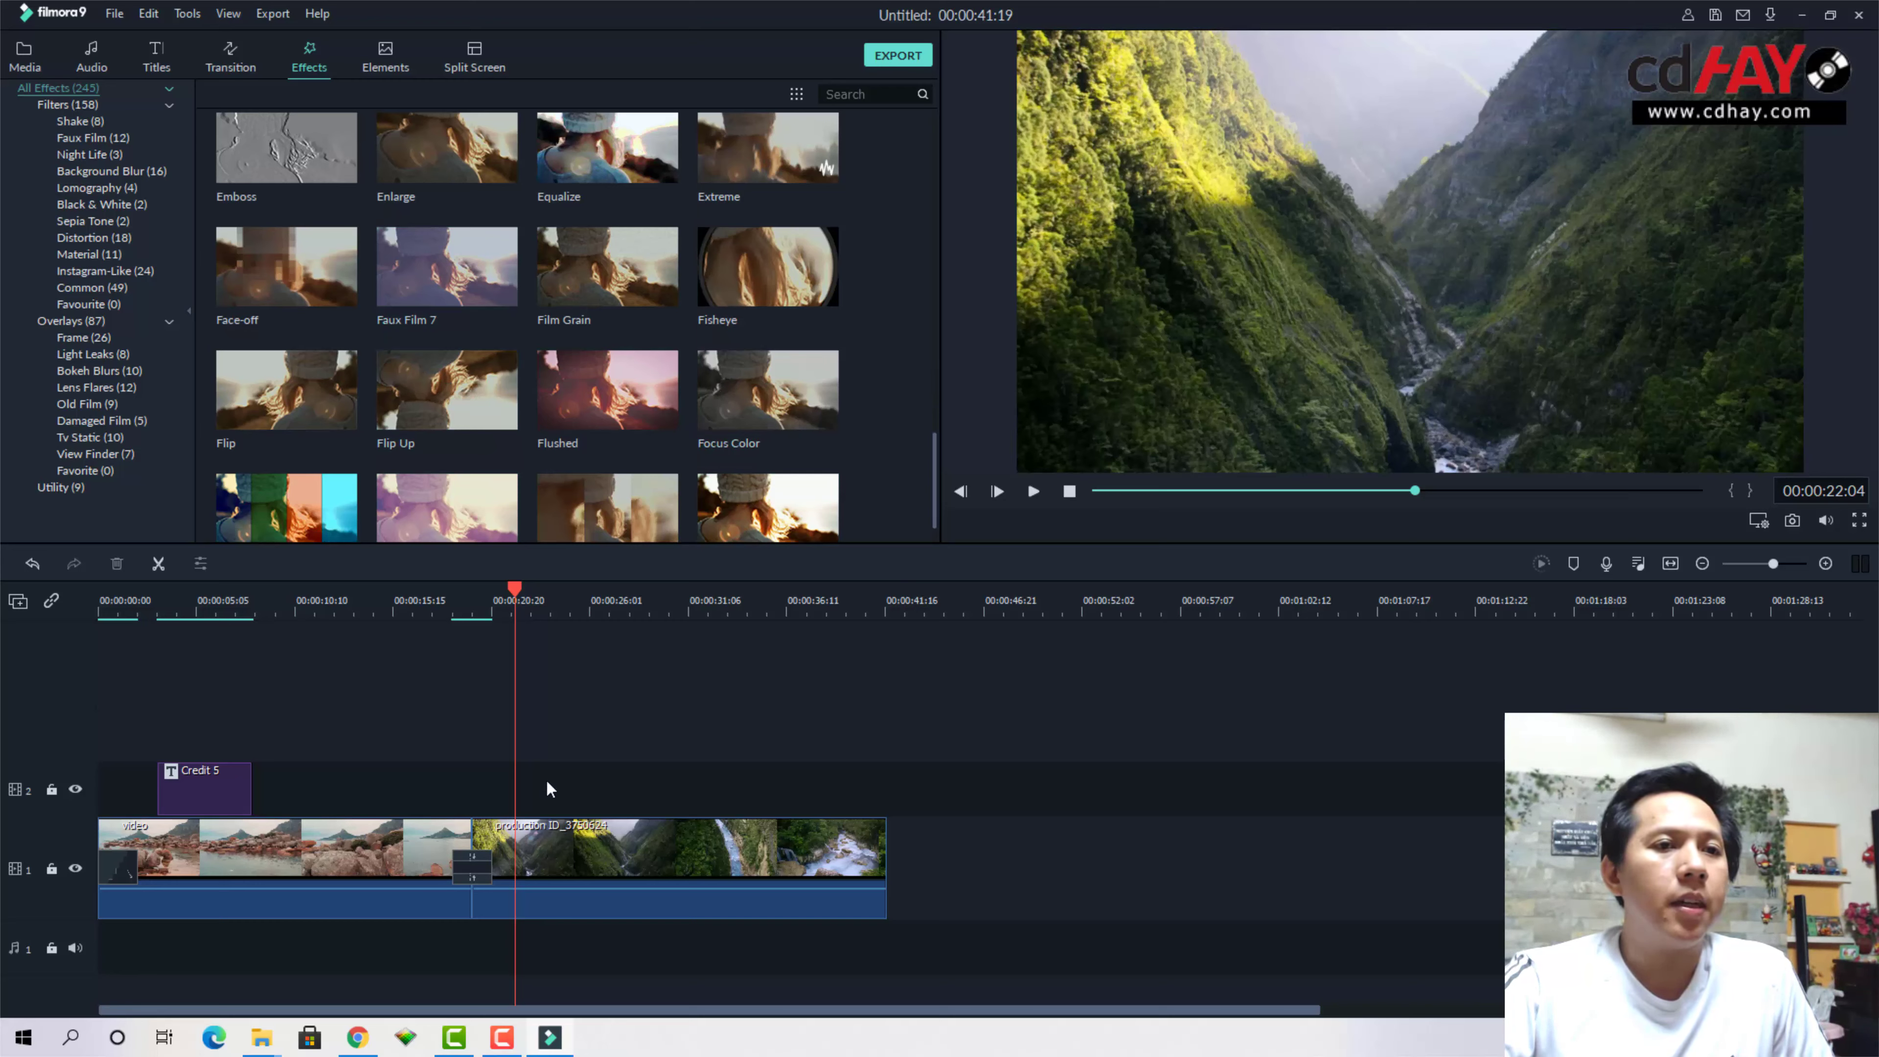
{"action": "left_click", "coordinate": [543, 849]}
{"action": "left_click", "coordinate": [768, 510]}
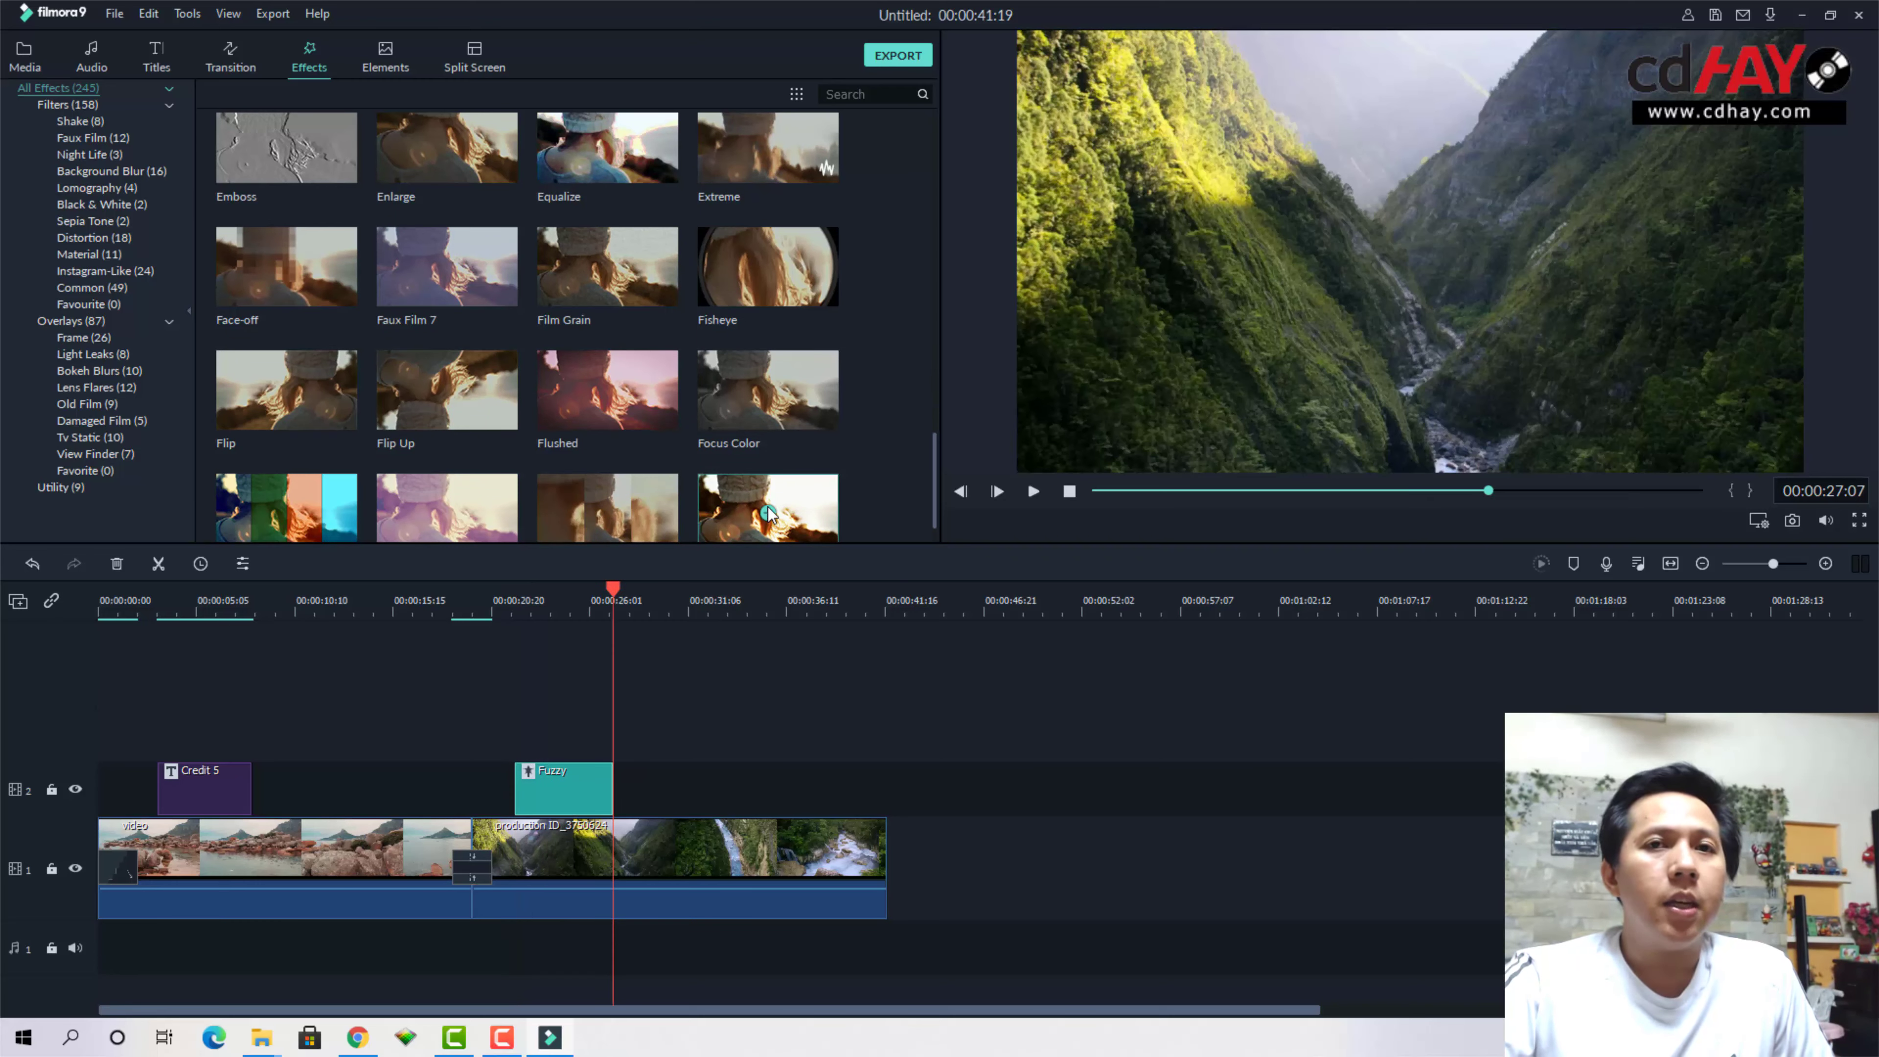
{"action": "left_click_drag", "start_coordinate": [503, 604], "coordinate": [539, 603]}
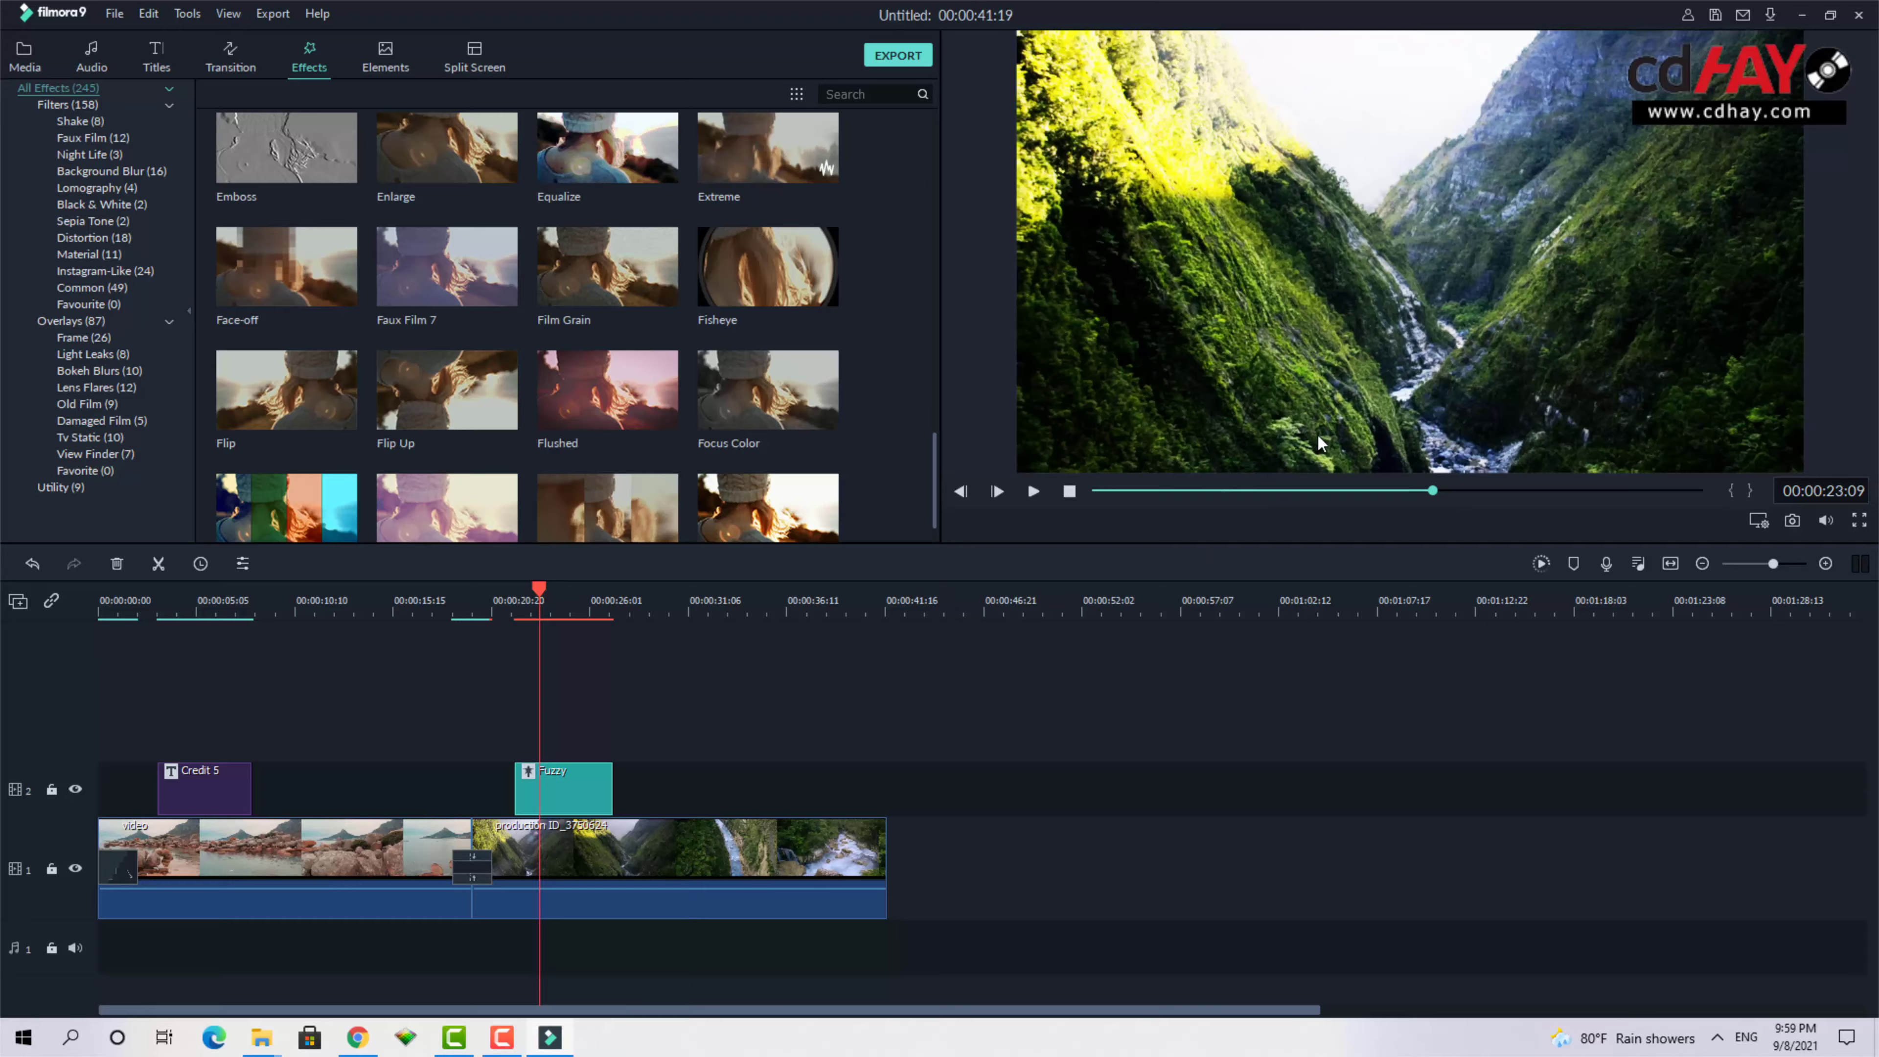
{"action": "left_click", "coordinate": [1034, 491]}
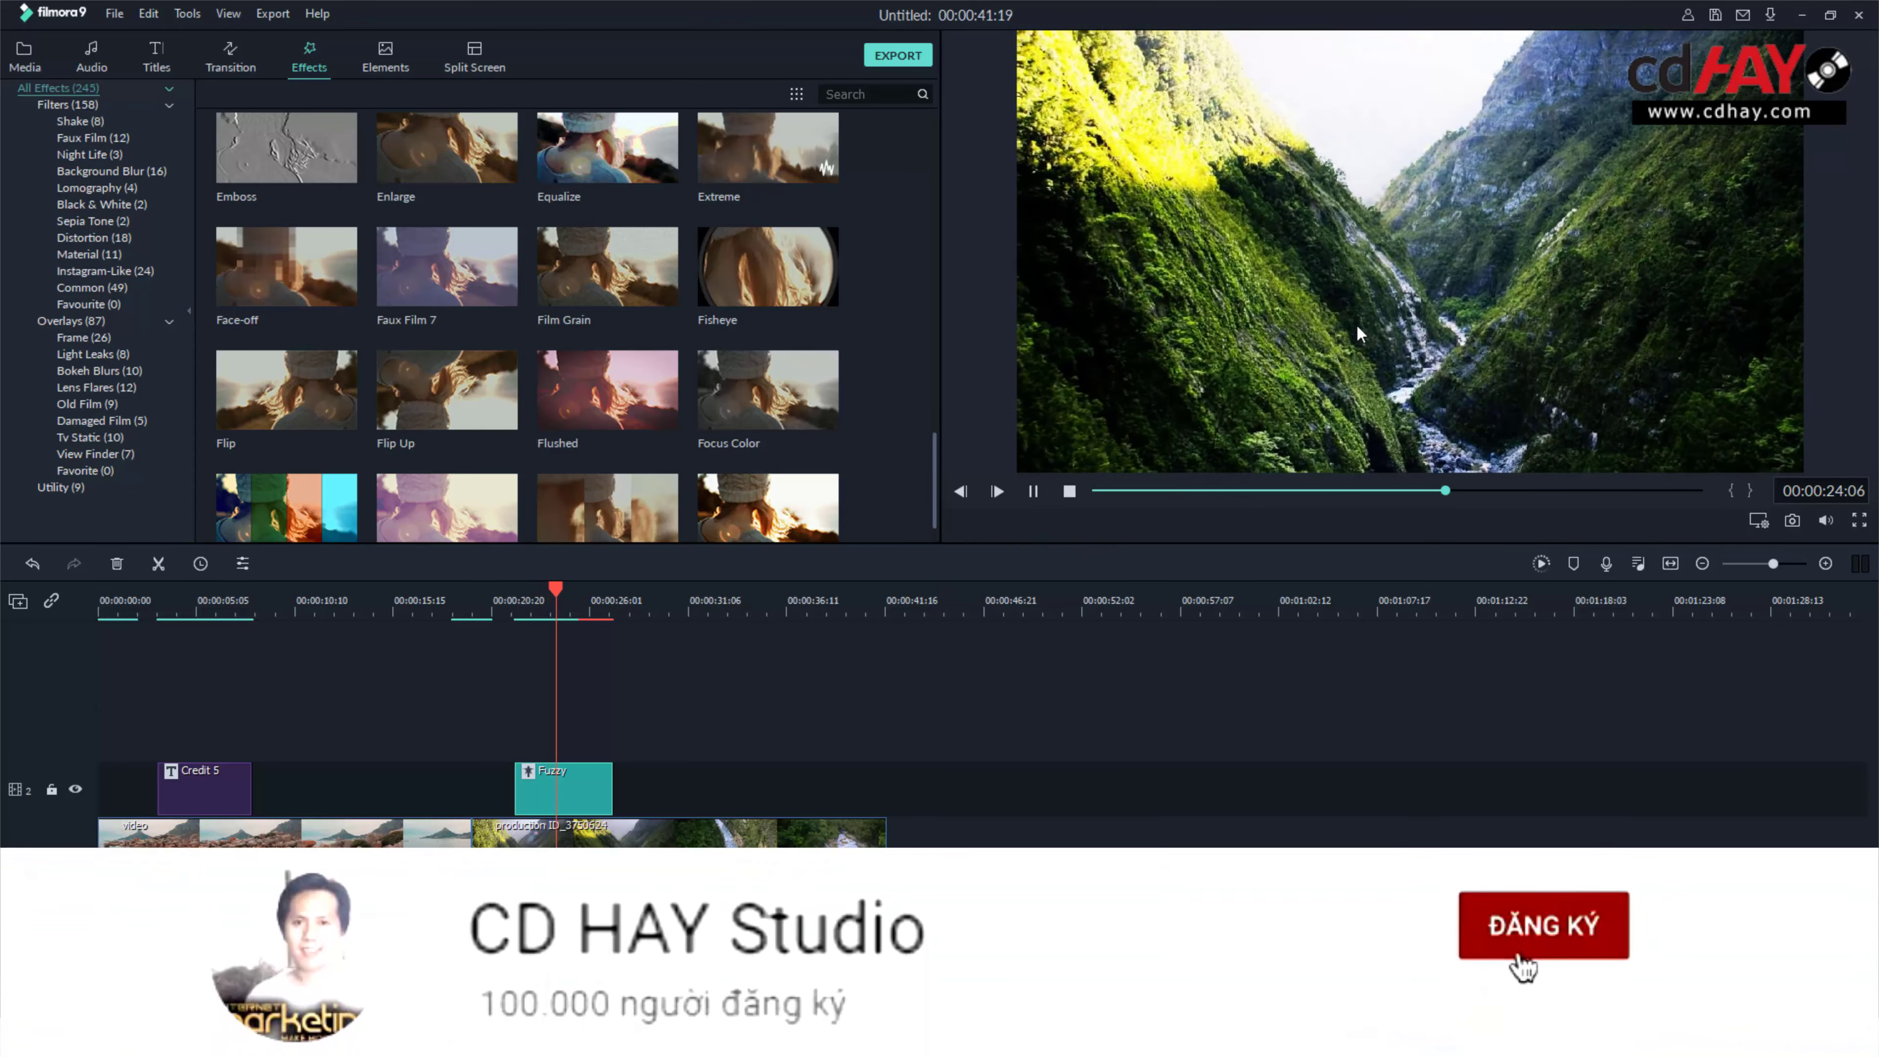
{"action": "left_click", "coordinate": [1035, 492]}
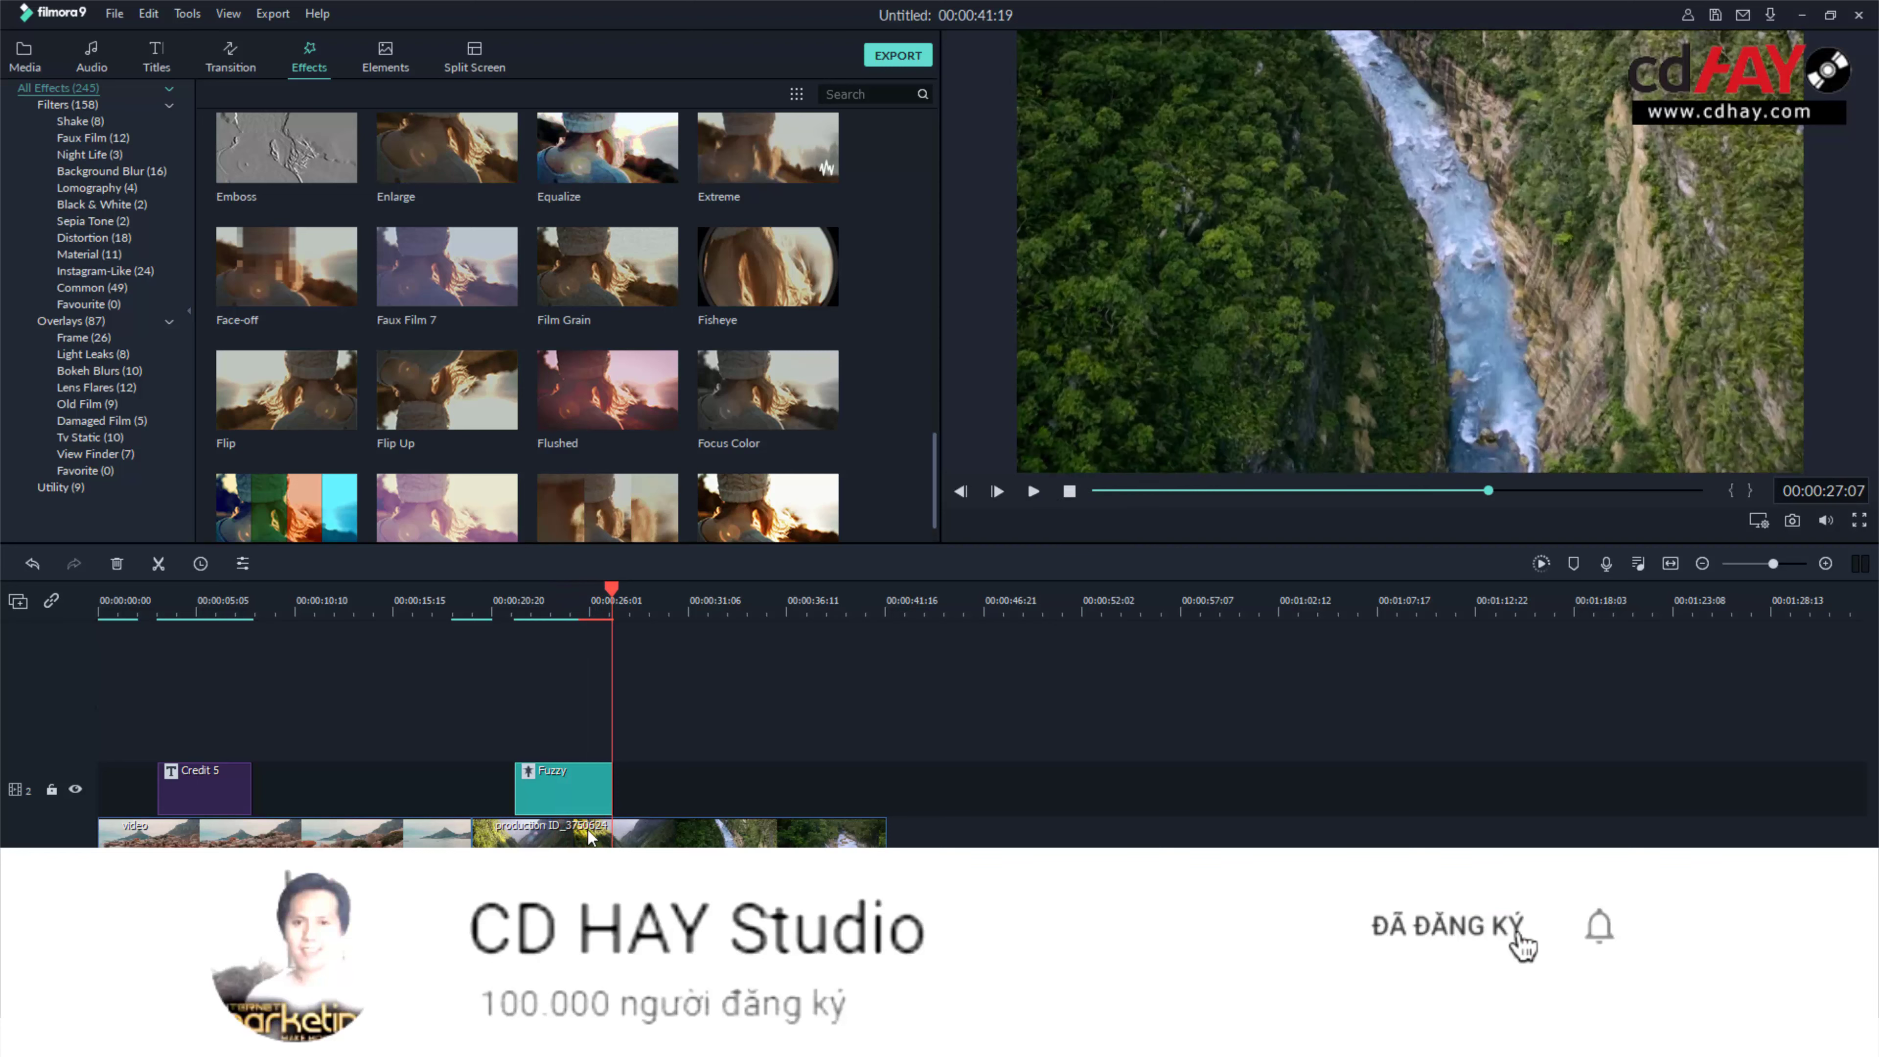
Extend the Fuzzy effect to about 00:00:40, near the second clip's end, and set its Alpha to 28
{"action": "left_click_drag", "start_coordinate": [614, 778], "coordinate": [847, 811]}
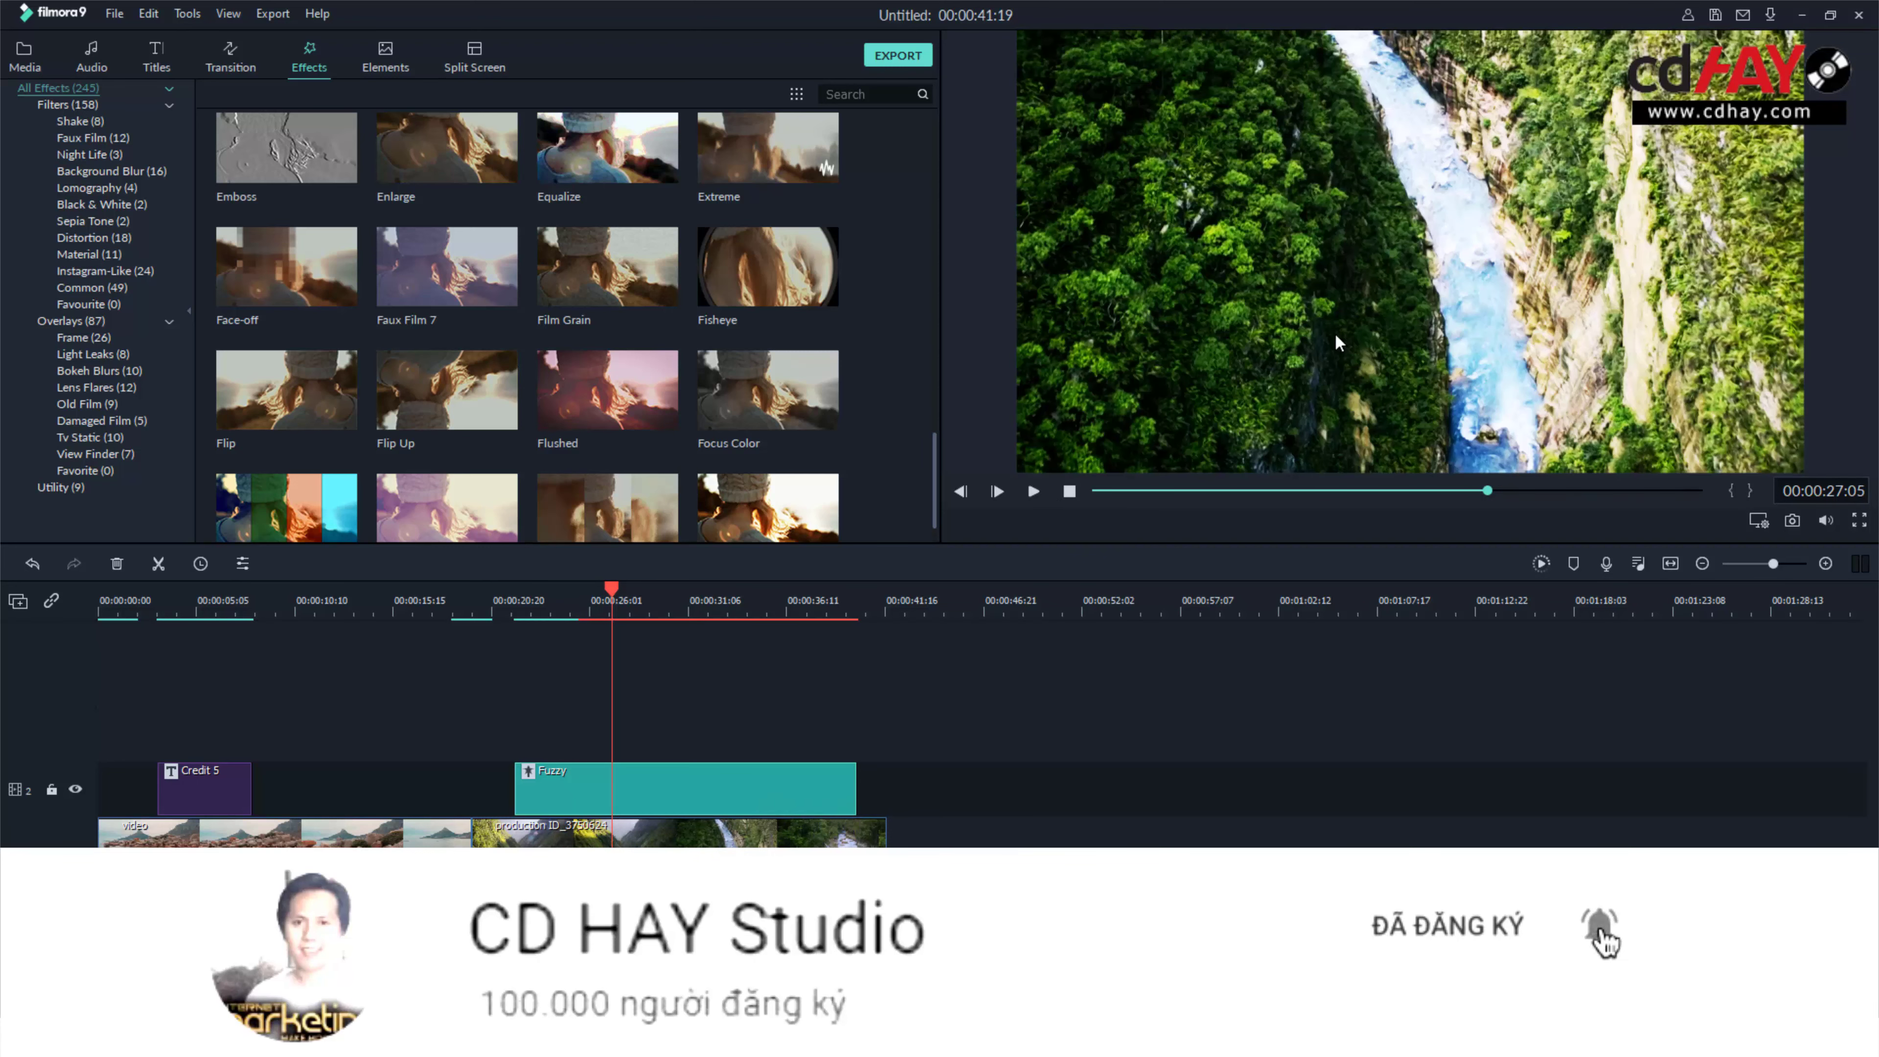
{"action": "double_click", "coordinate": [687, 777]}
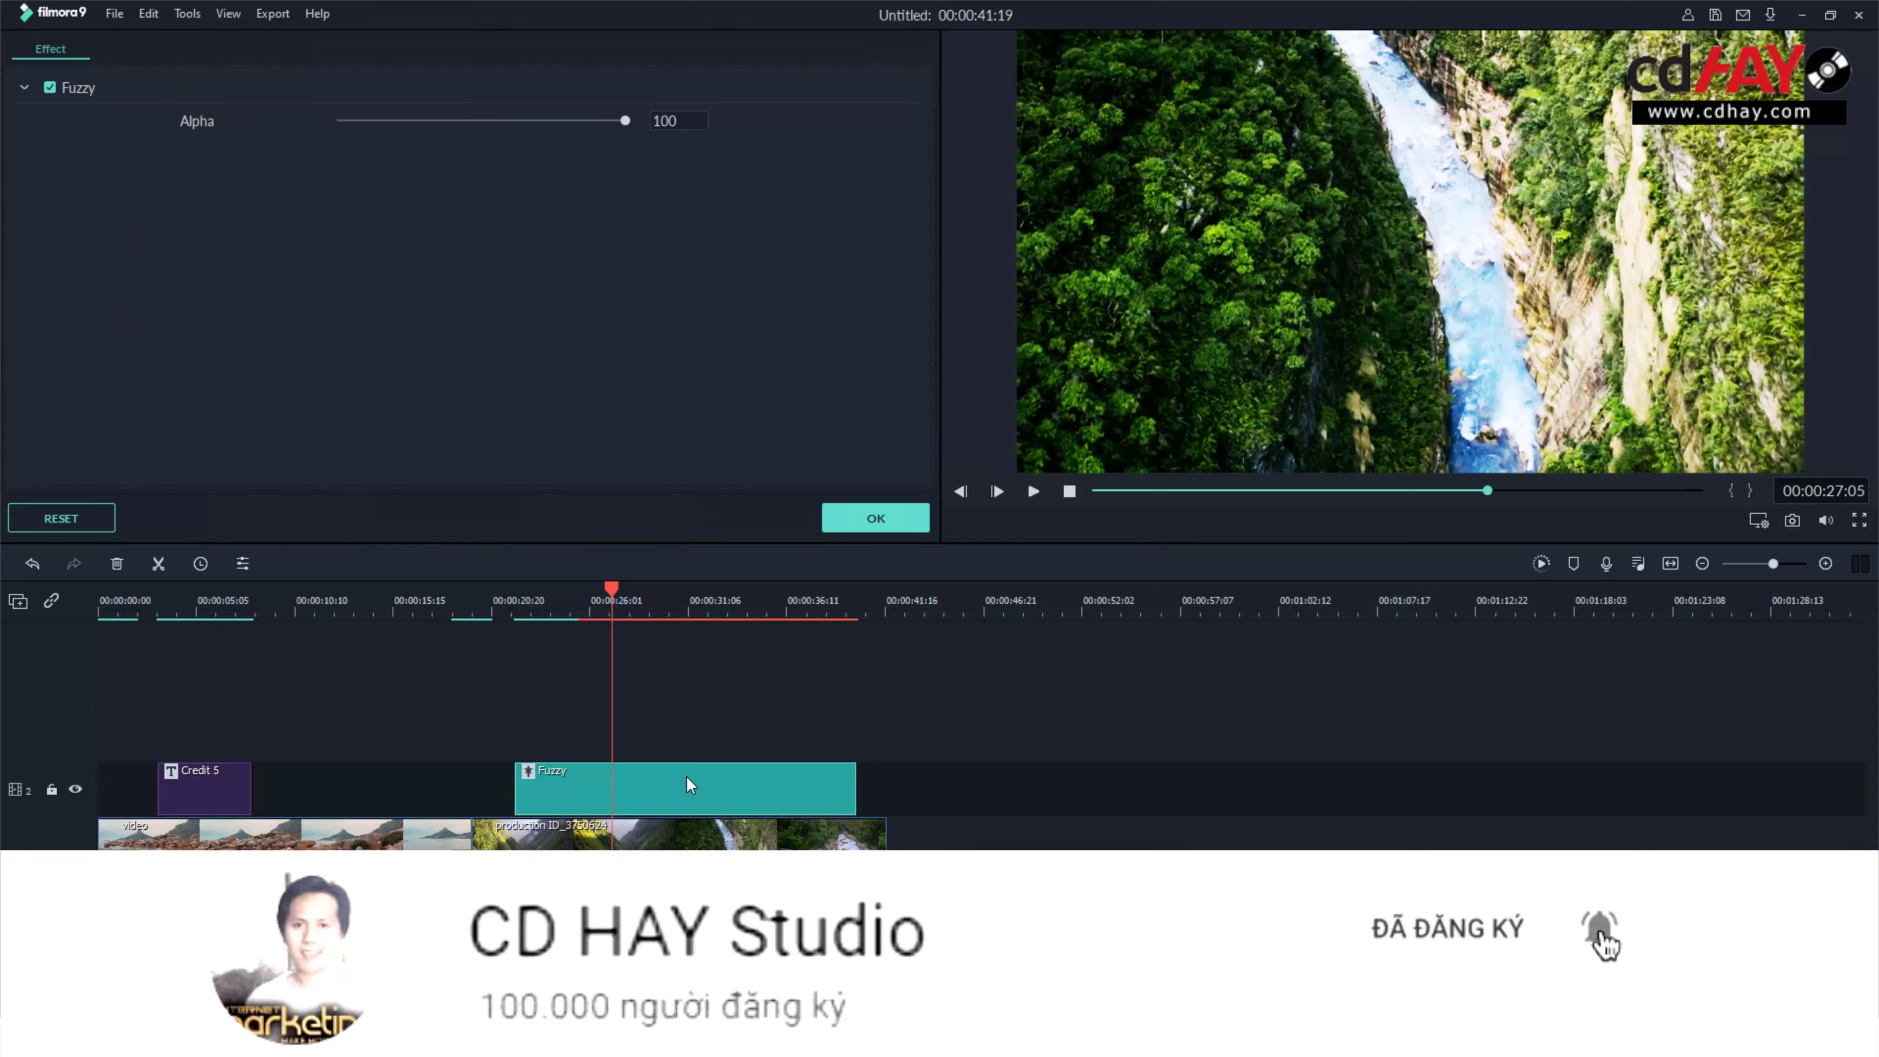
{"action": "left_click_drag", "start_coordinate": [622, 120], "coordinate": [478, 120]}
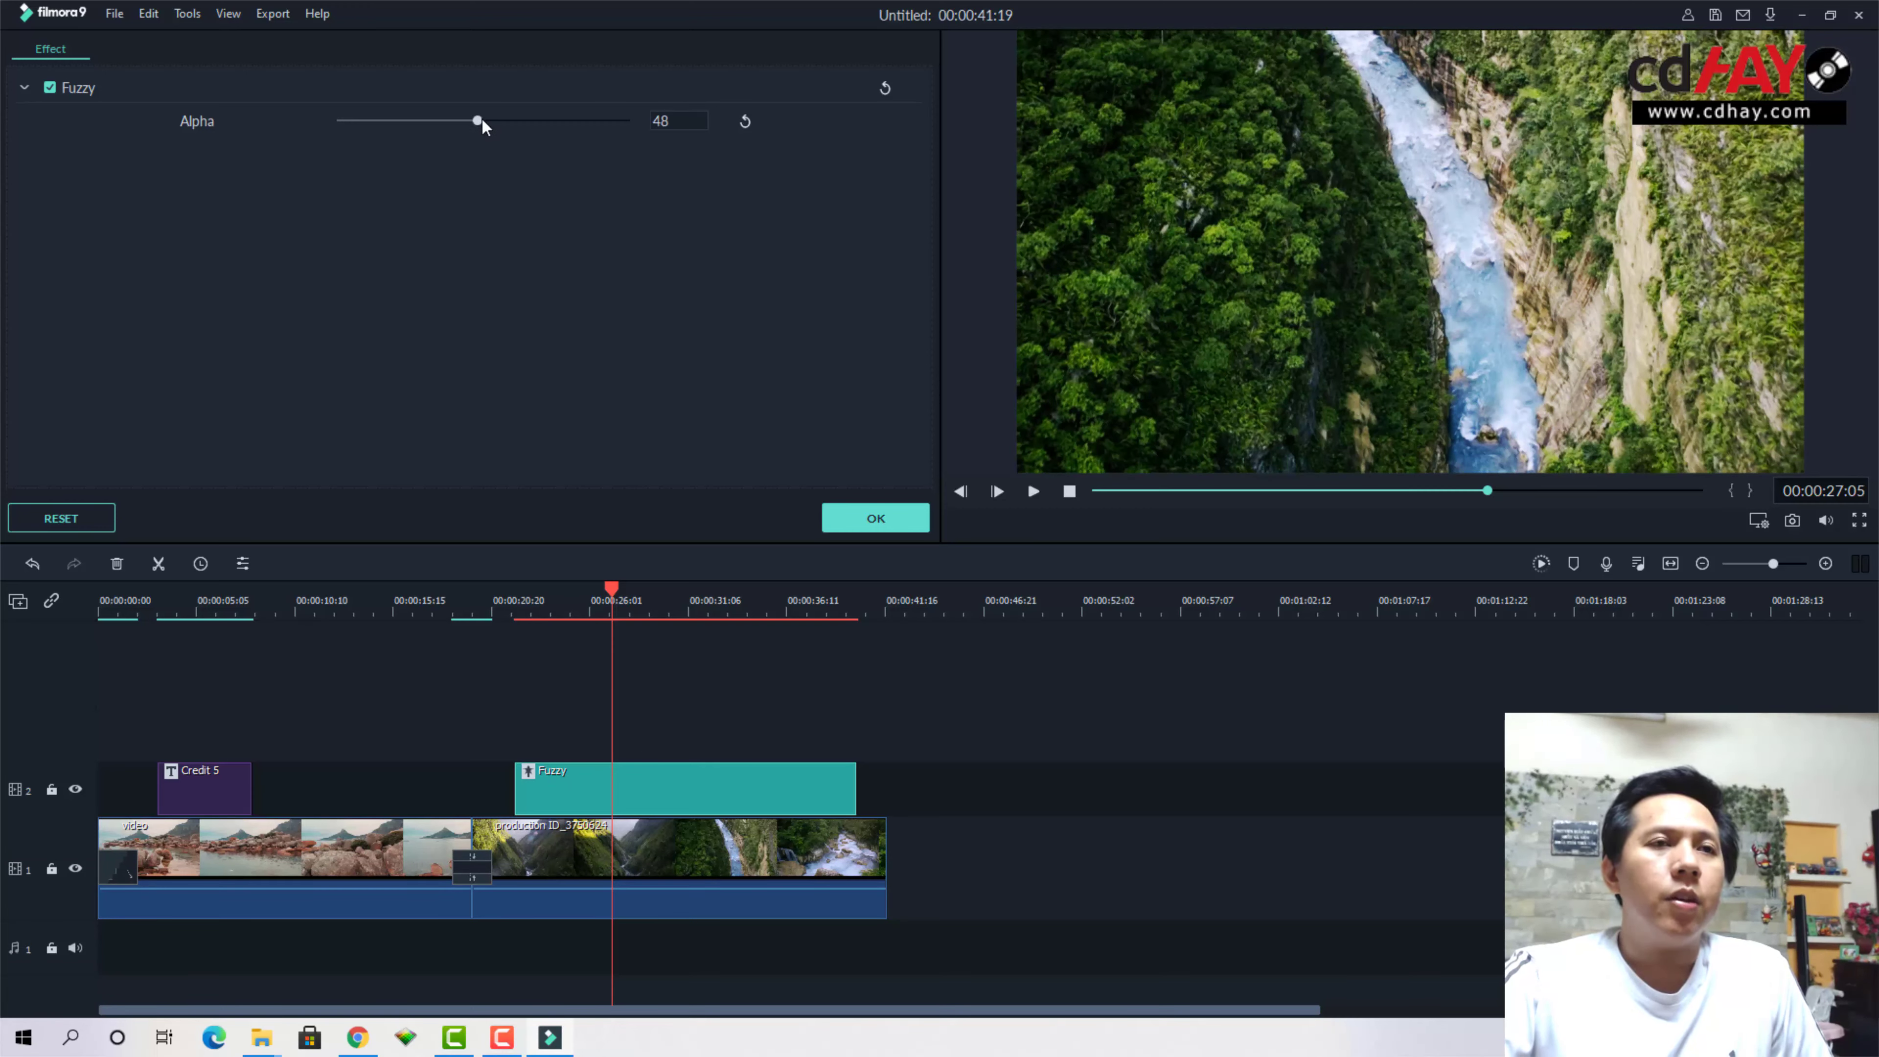
{"action": "left_click_drag", "start_coordinate": [478, 121], "coordinate": [637, 120]}
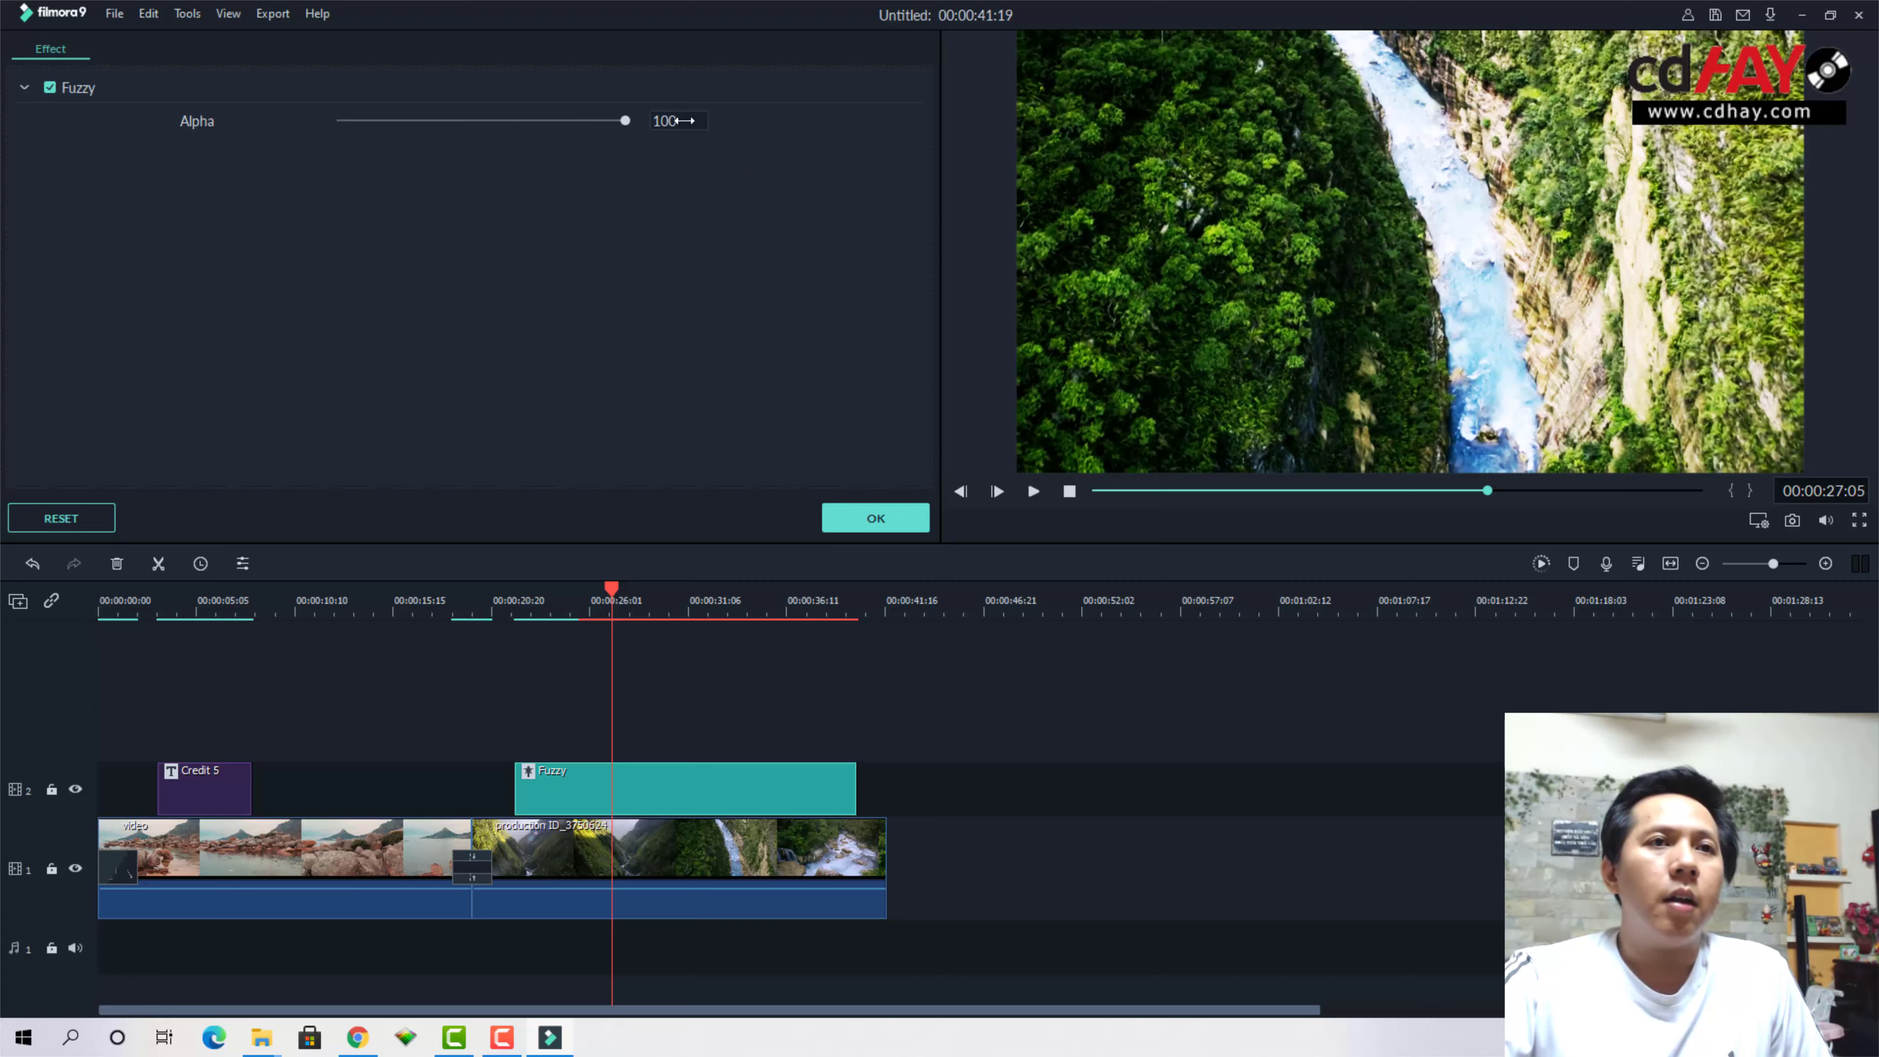
{"action": "left_click_drag", "start_coordinate": [625, 123], "coordinate": [421, 133]}
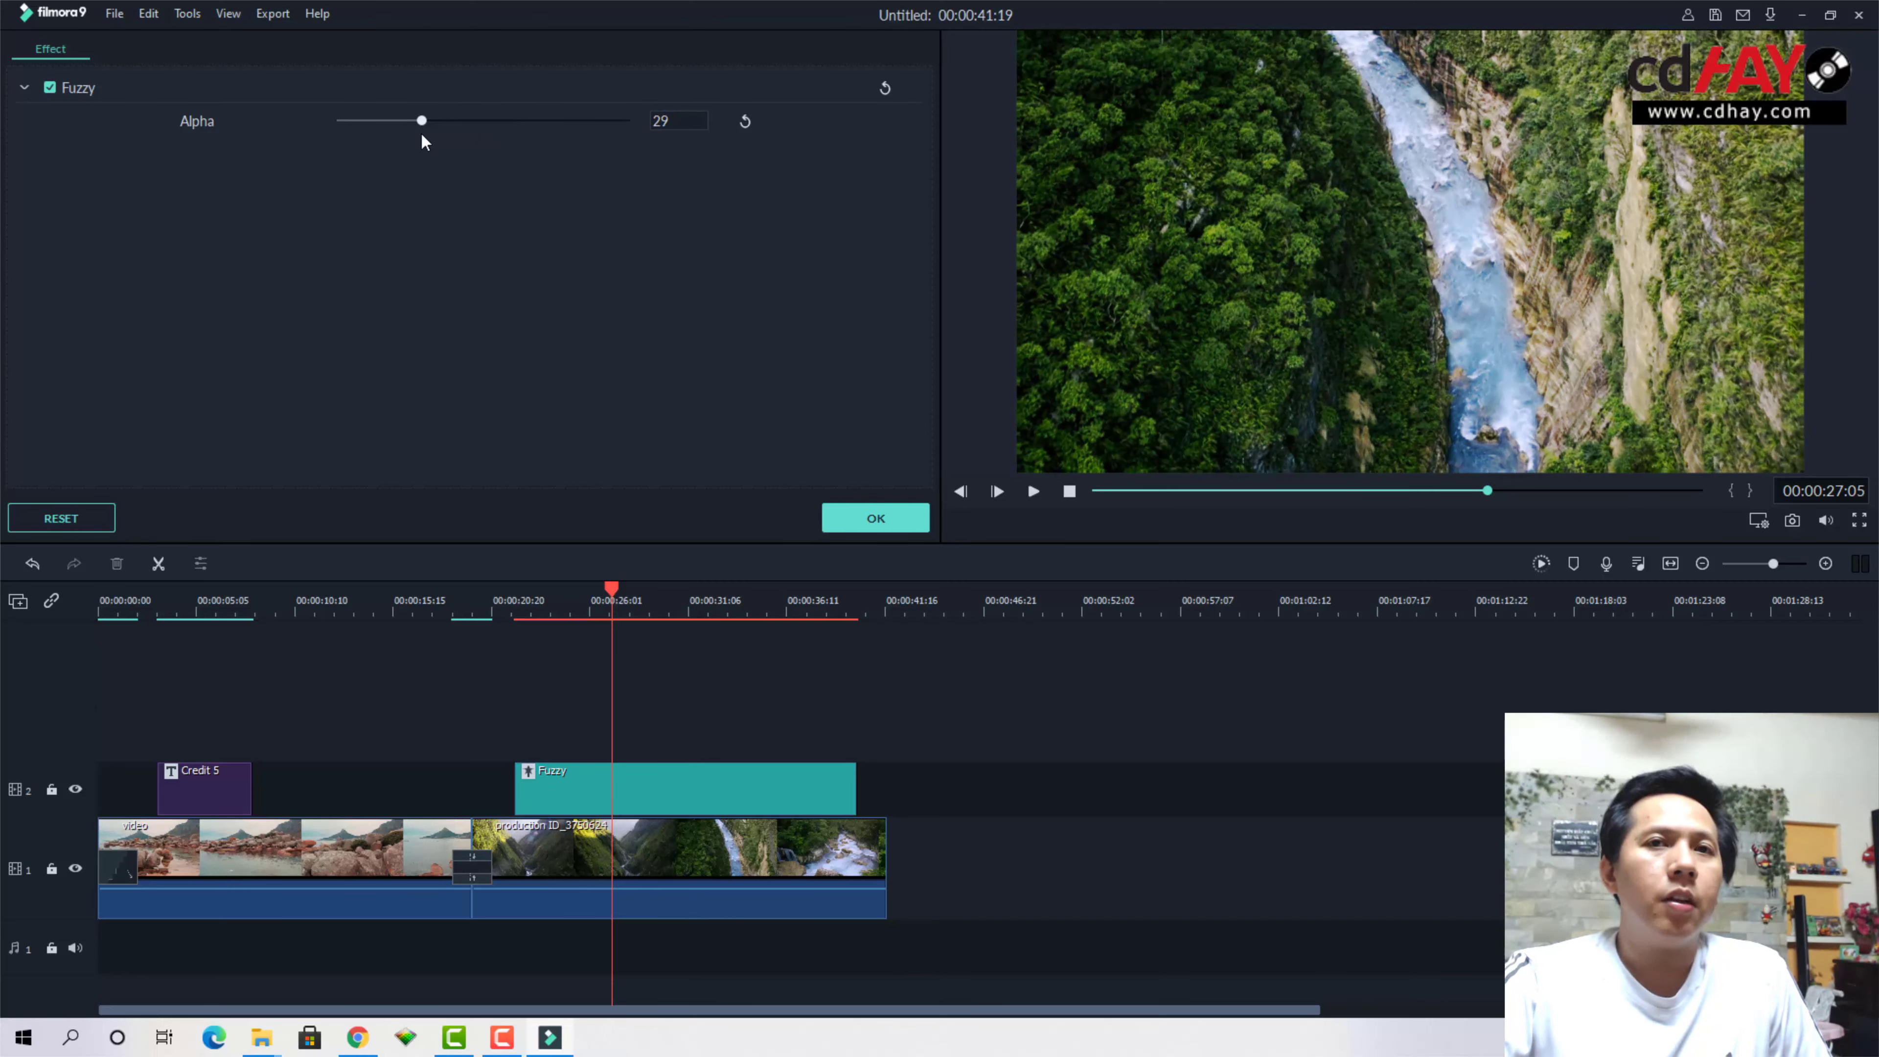
{"action": "left_click", "coordinate": [824, 693]}
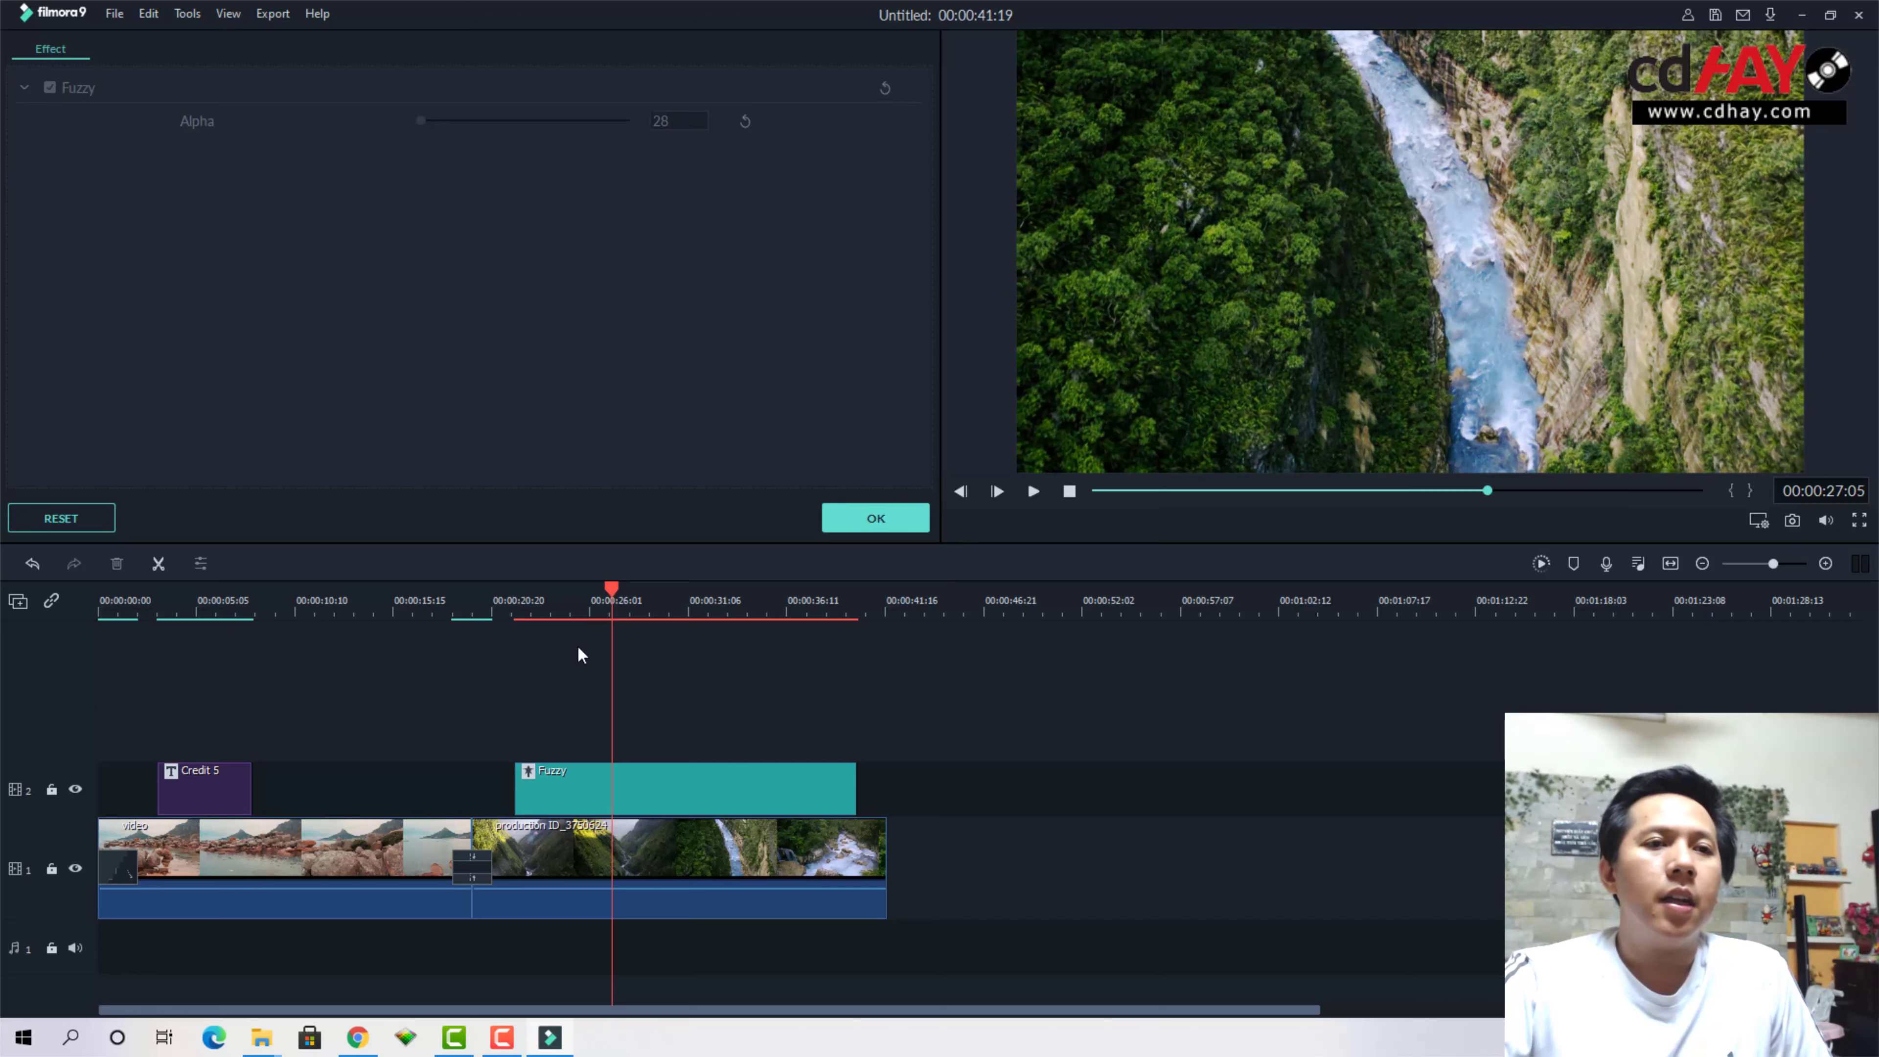
Set the Fuzzy effect's Alpha to 60 and play it back from 00:00:27:05
{"action": "left_click", "coordinate": [548, 773]}
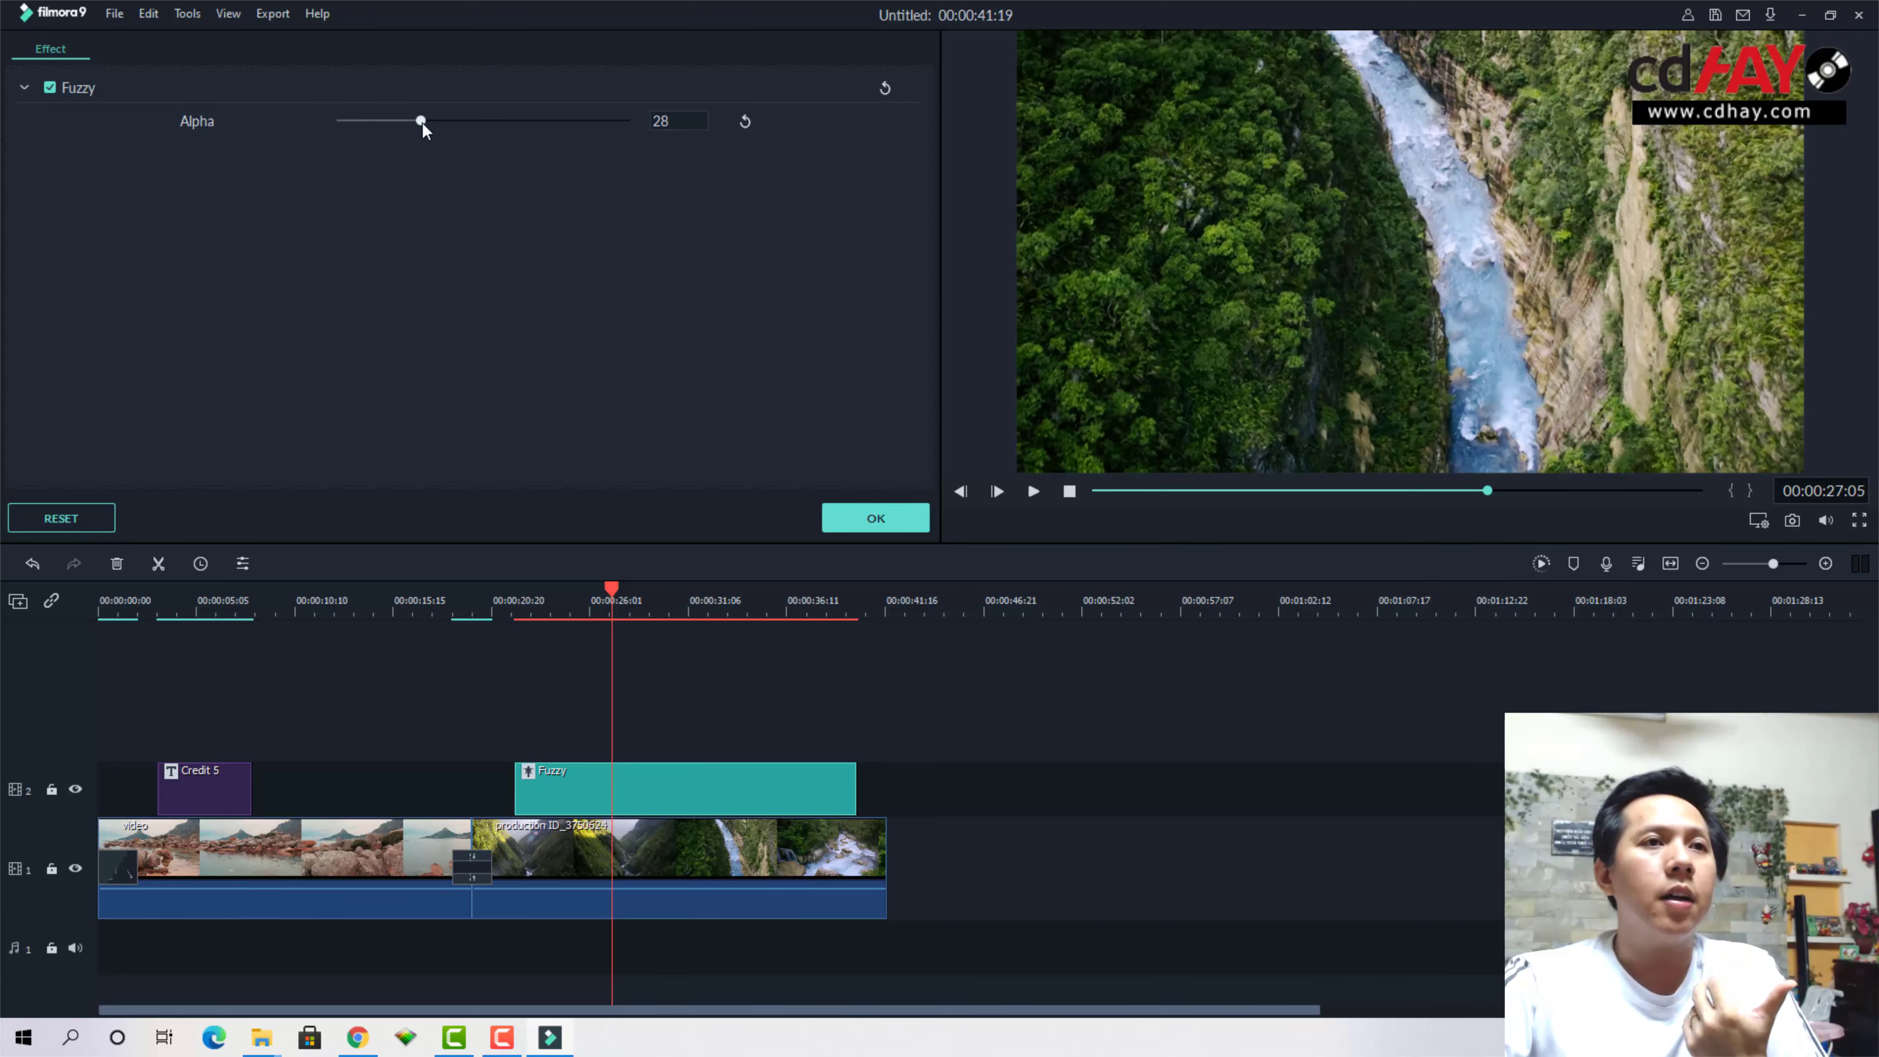
{"action": "left_click_drag", "start_coordinate": [422, 122], "coordinate": [512, 124]}
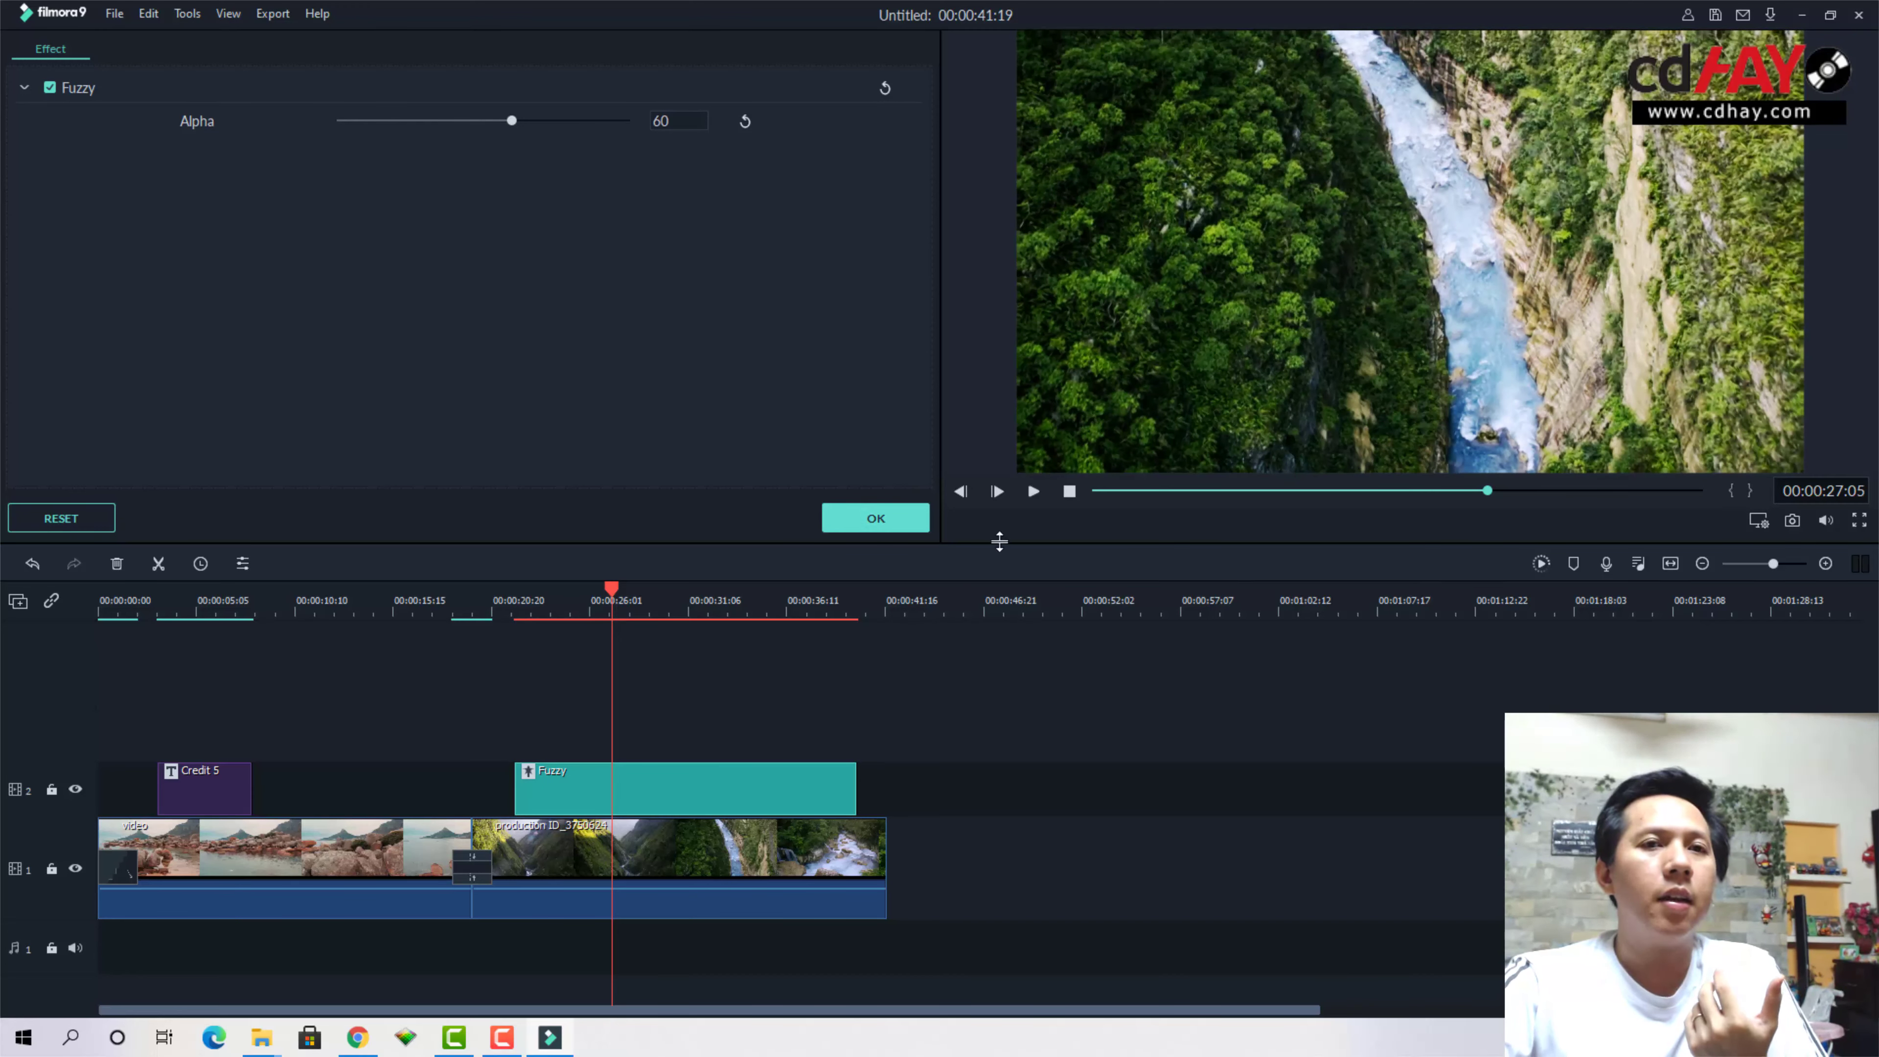
{"action": "left_click", "coordinate": [1033, 496]}
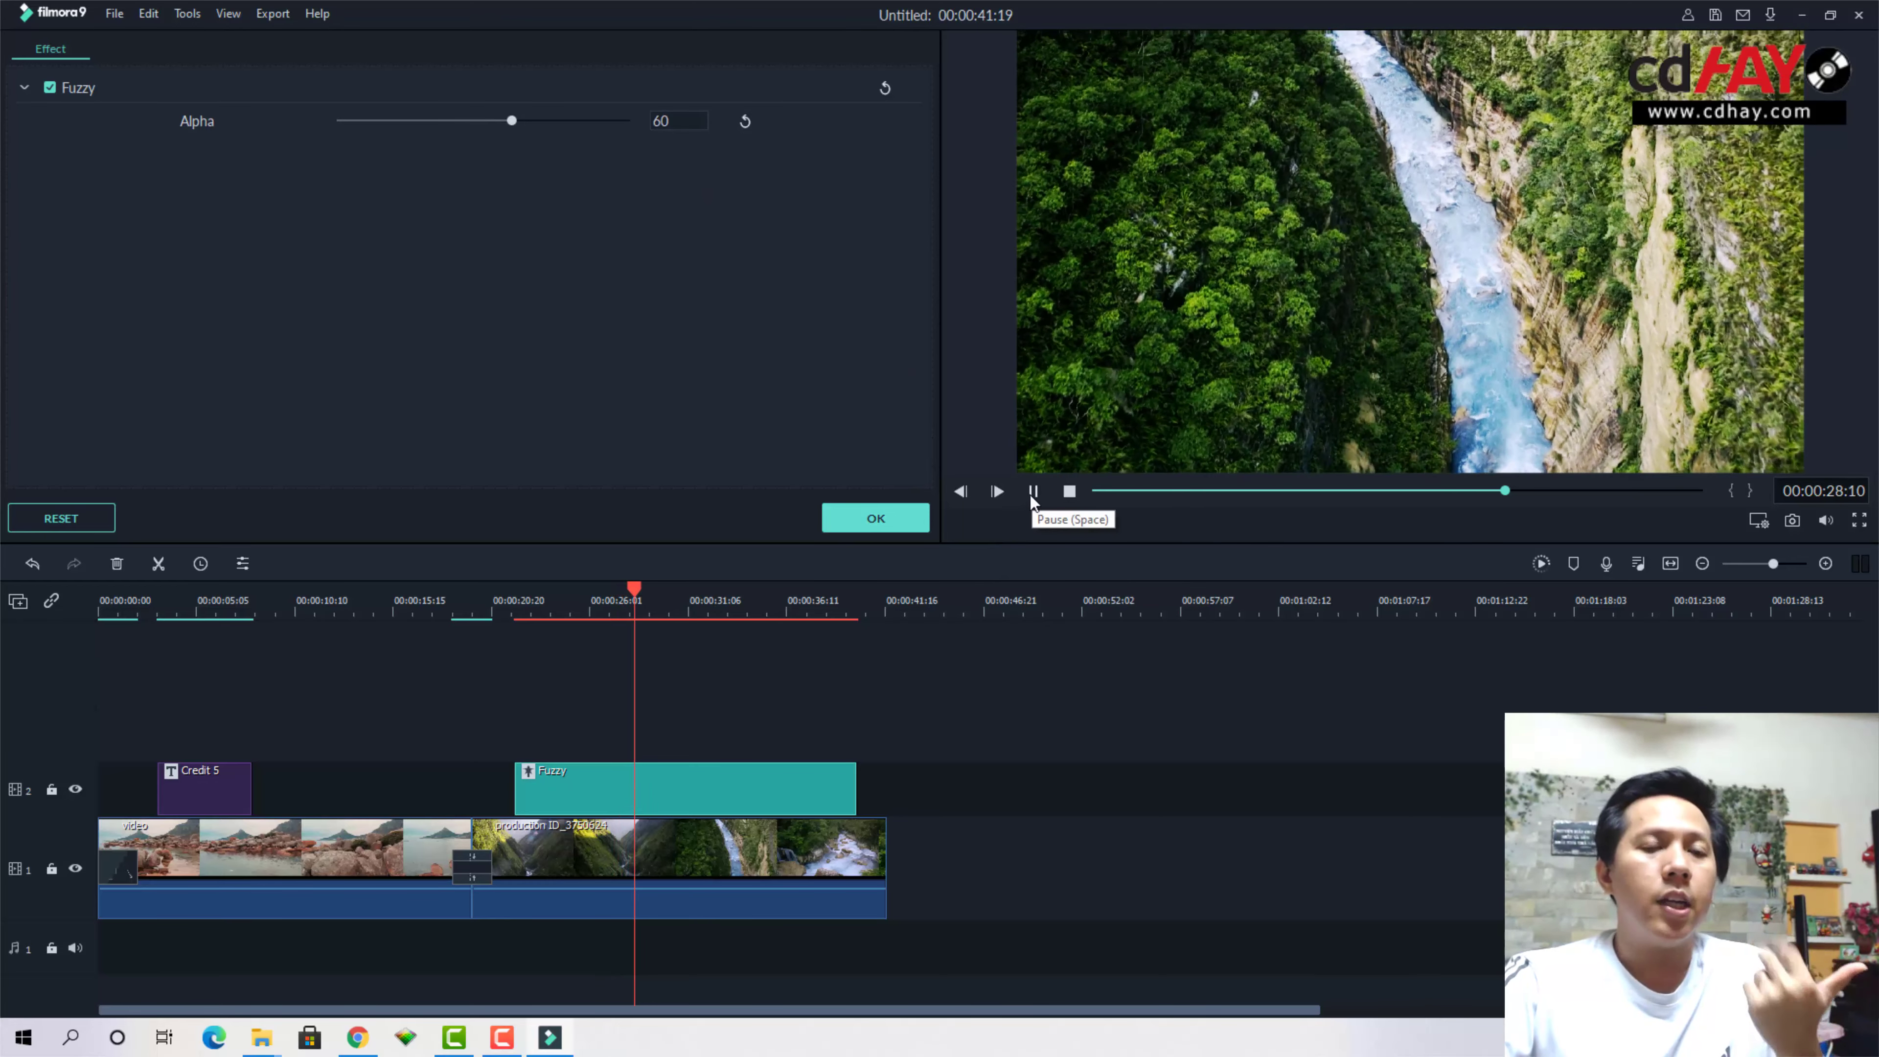
{"action": "left_click", "coordinate": [1033, 495]}
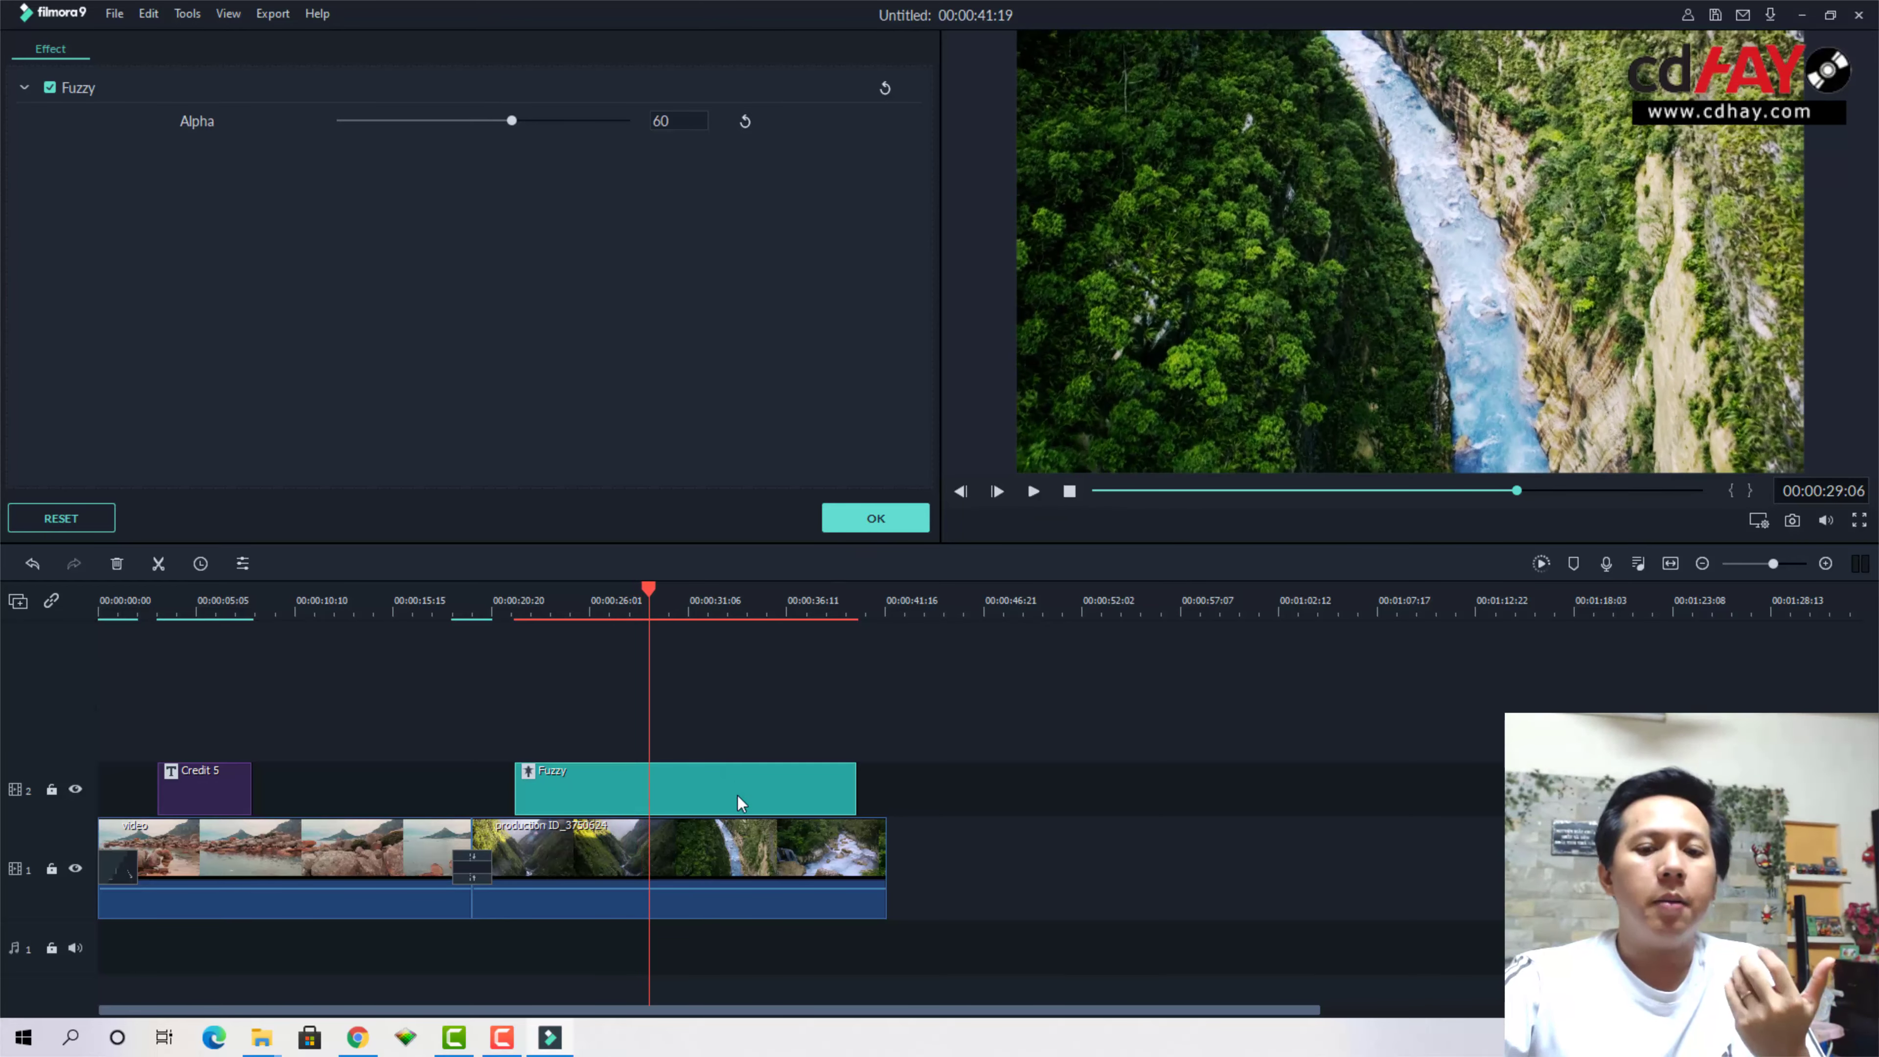
Delete the Fuzzy effect from the timeline, place the playhead at 00:00:30:17 and close the effect's settings
{"action": "key", "text": "Delete"}
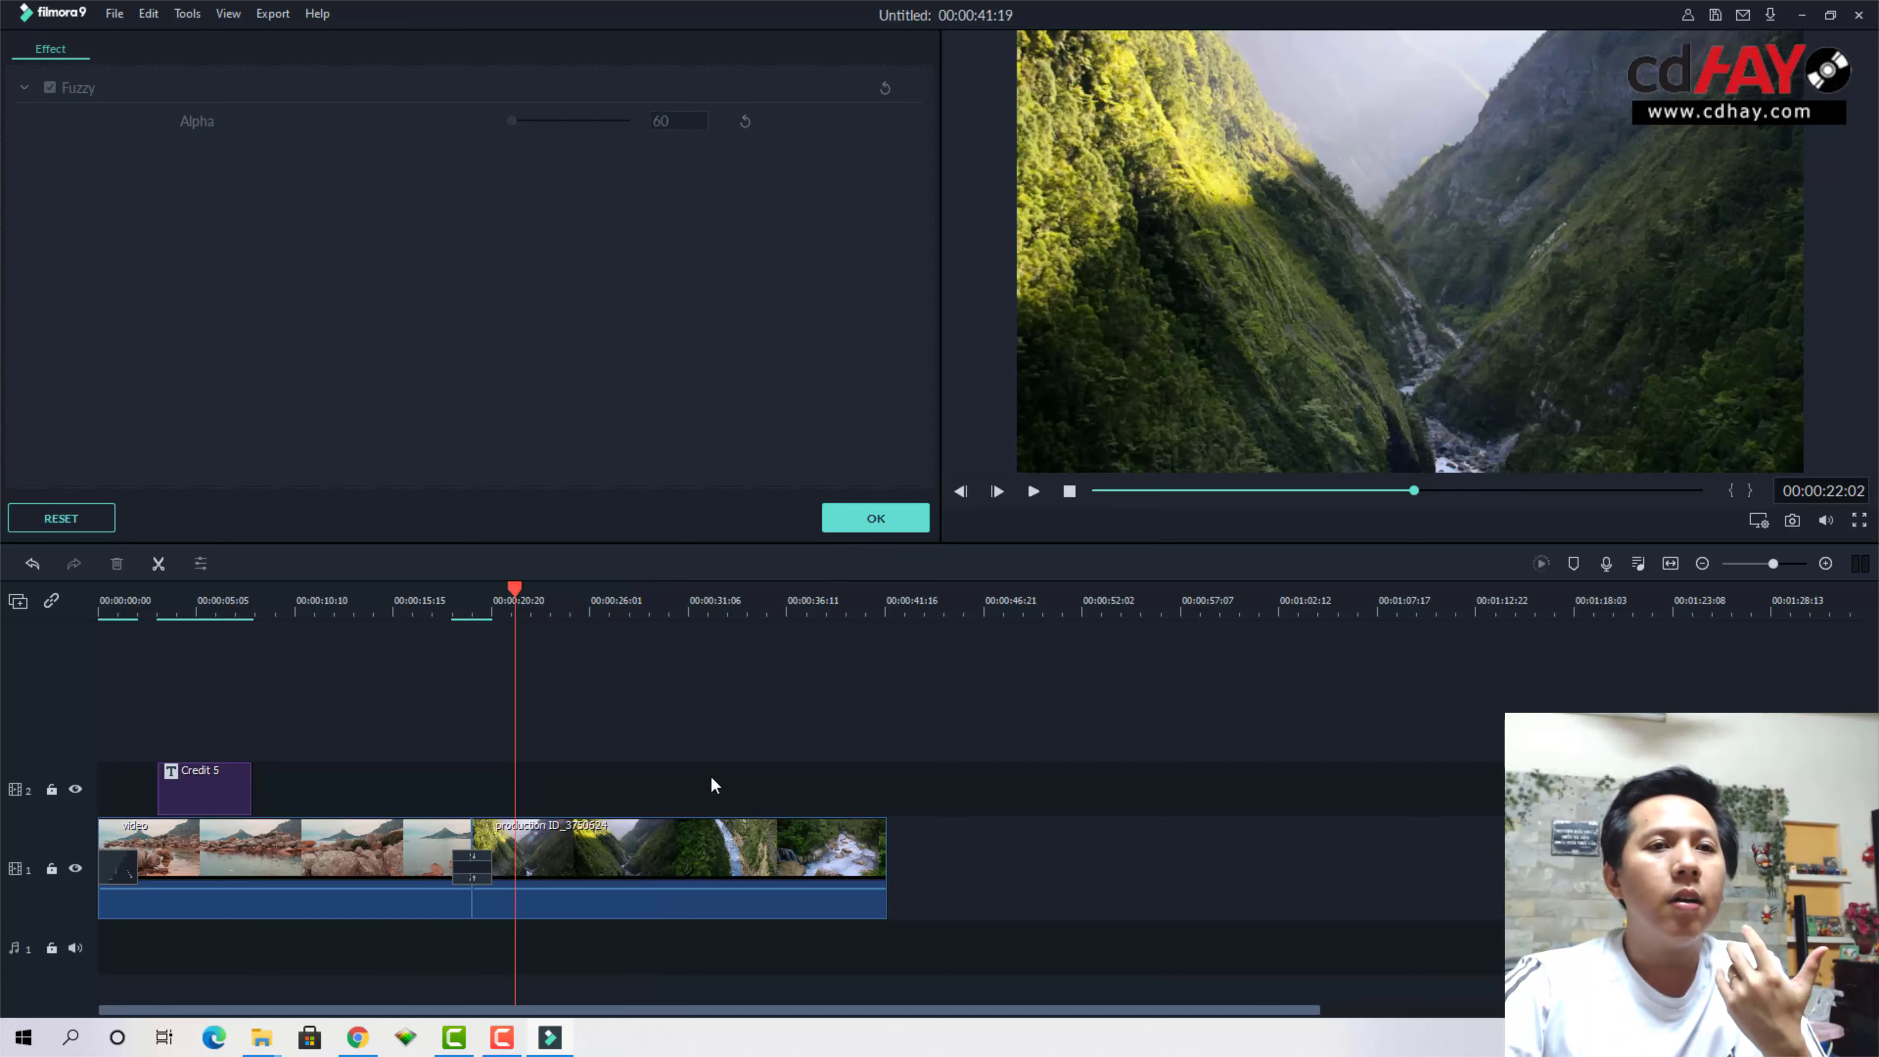
{"action": "left_click", "coordinate": [582, 593]}
{"action": "left_click", "coordinate": [678, 593]}
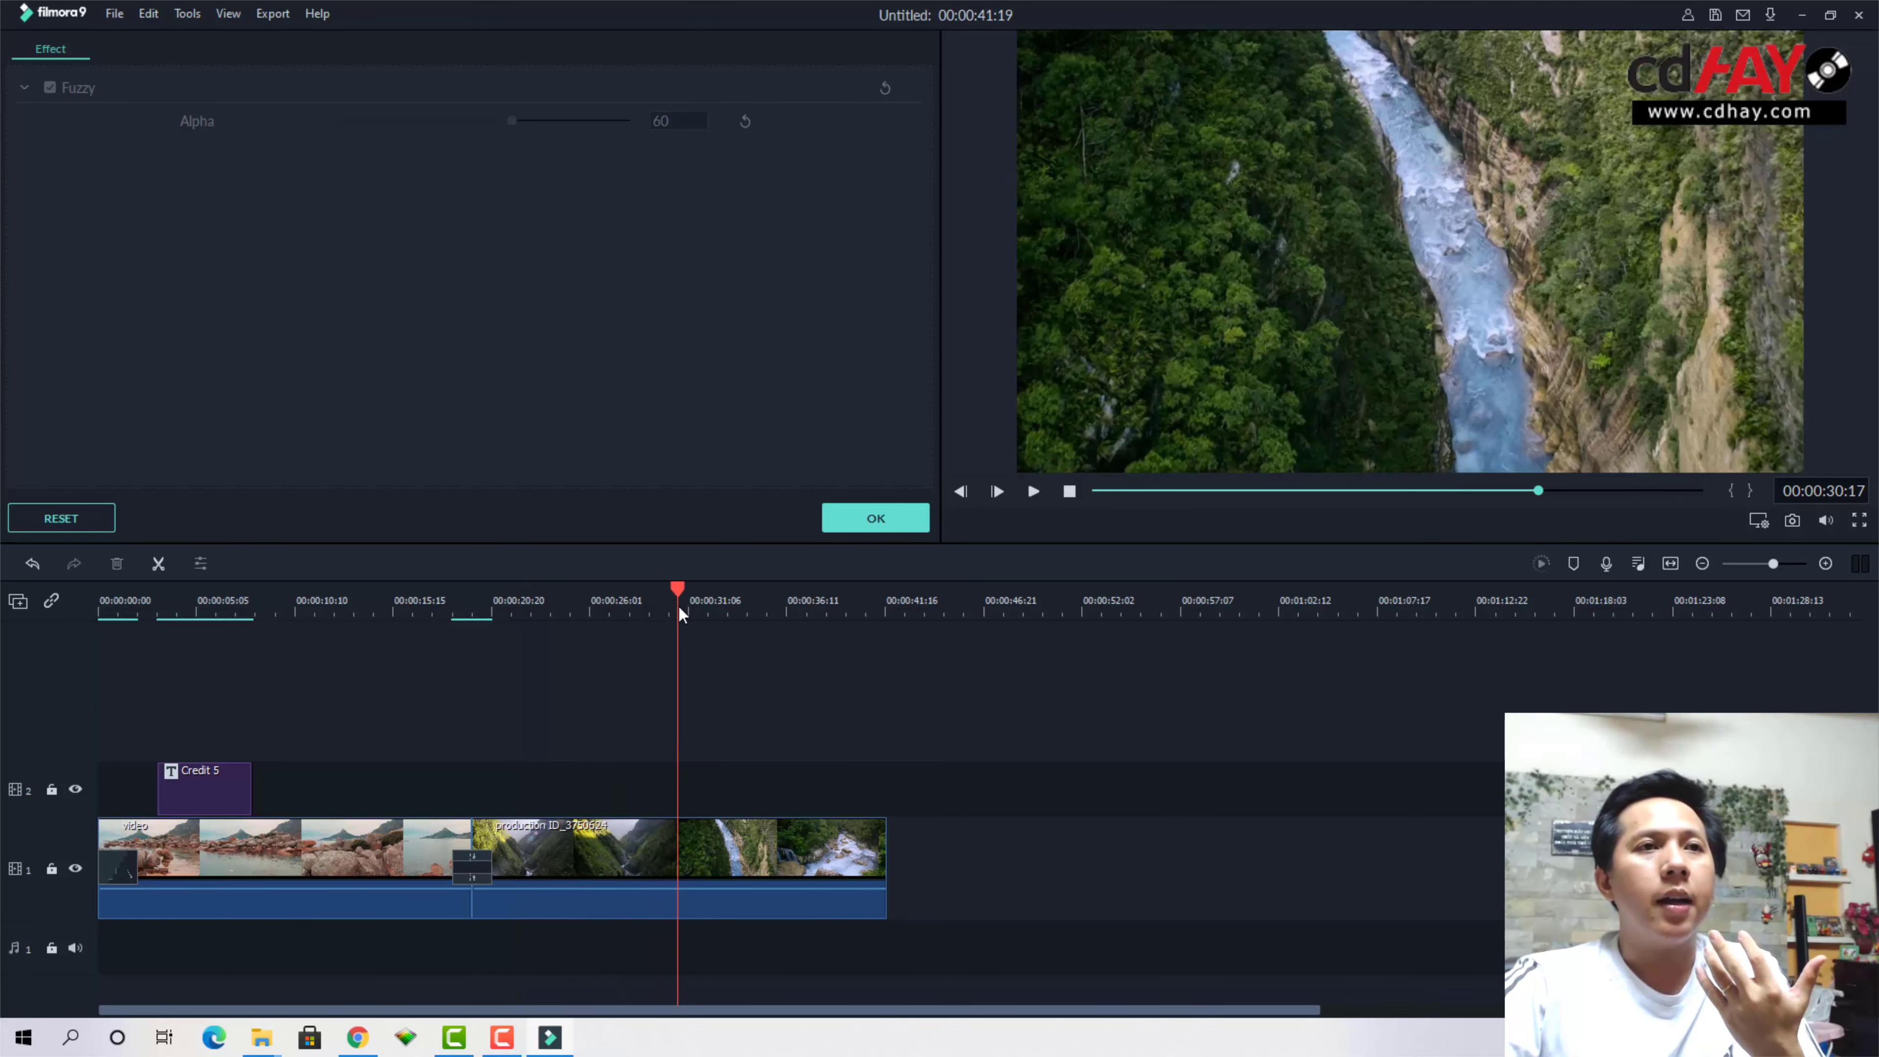
{"action": "left_click", "coordinate": [876, 518]}
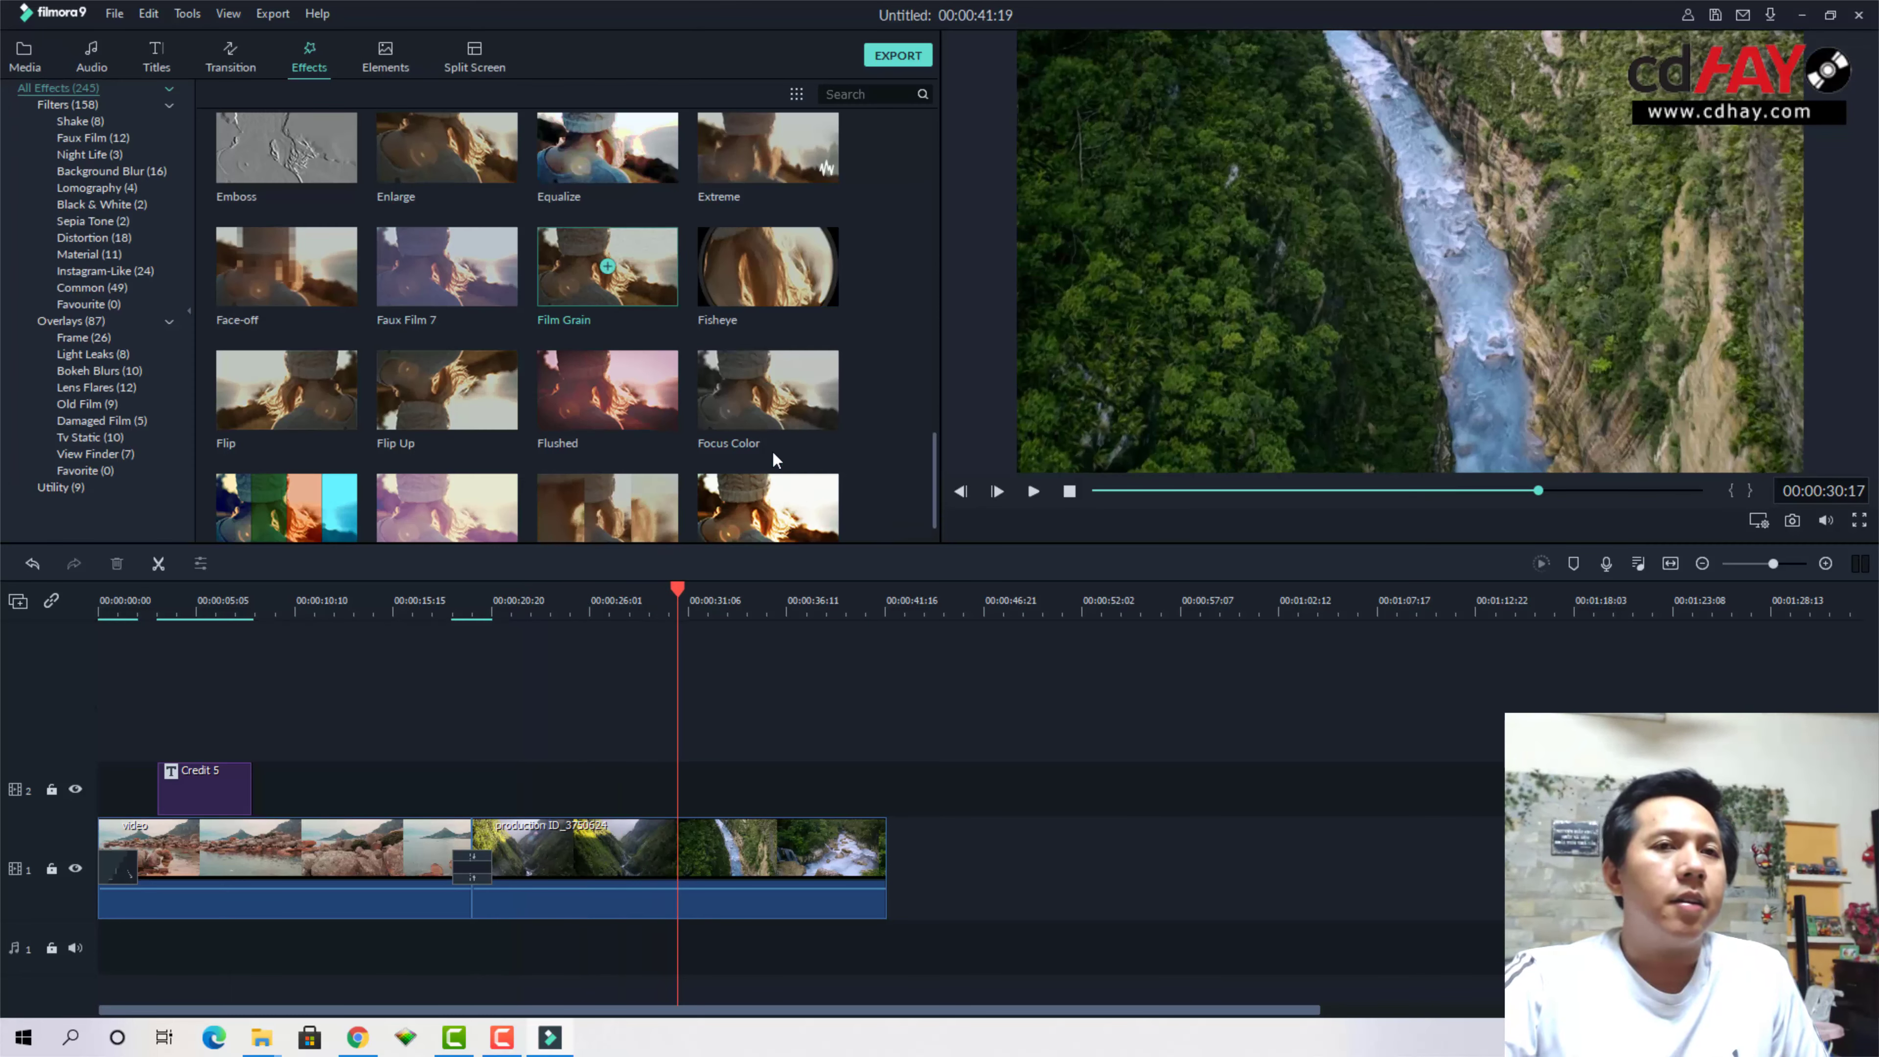
Try the Bad TV Signal effect above the second clip at 00:00:30:17, scrub through it, and undo adding it
{"action": "left_click_drag", "start_coordinate": [937, 372], "coordinate": [945, 168]}
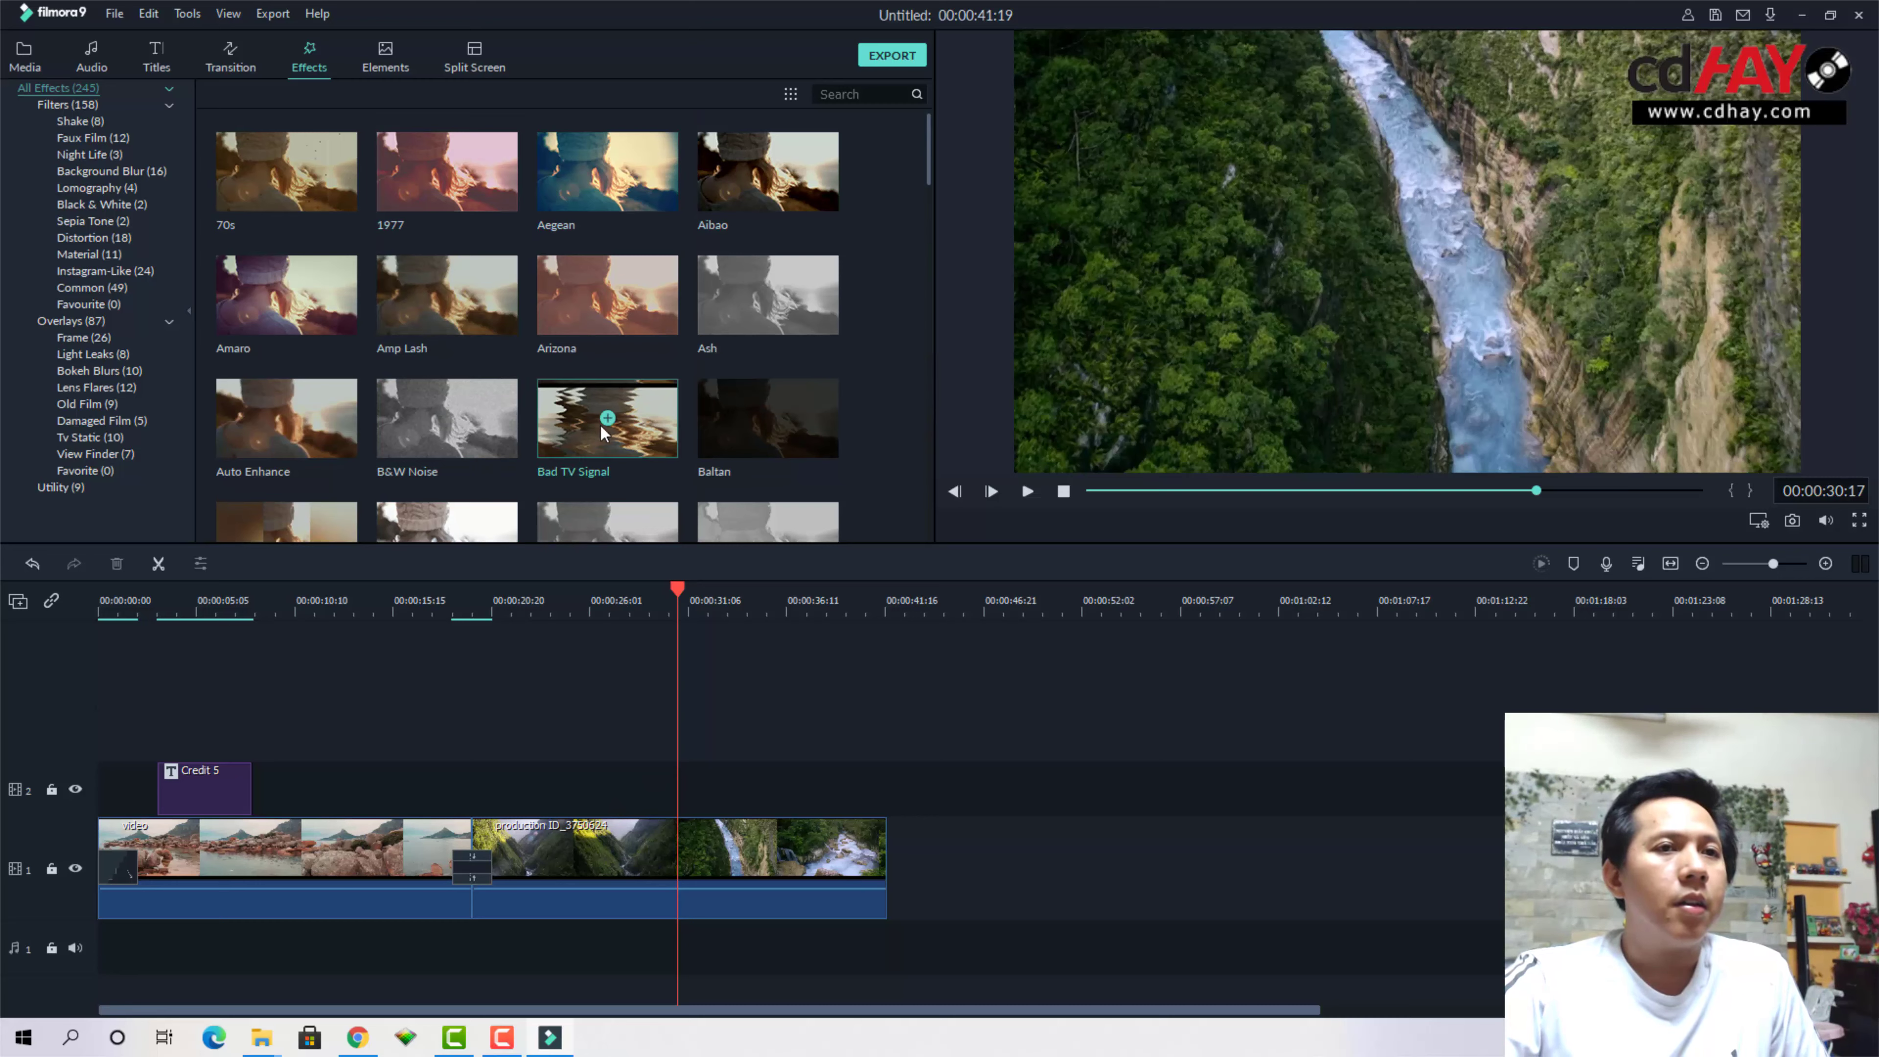
{"action": "left_click_drag", "start_coordinate": [608, 426], "coordinate": [696, 789]}
{"action": "left_click", "coordinate": [701, 601]}
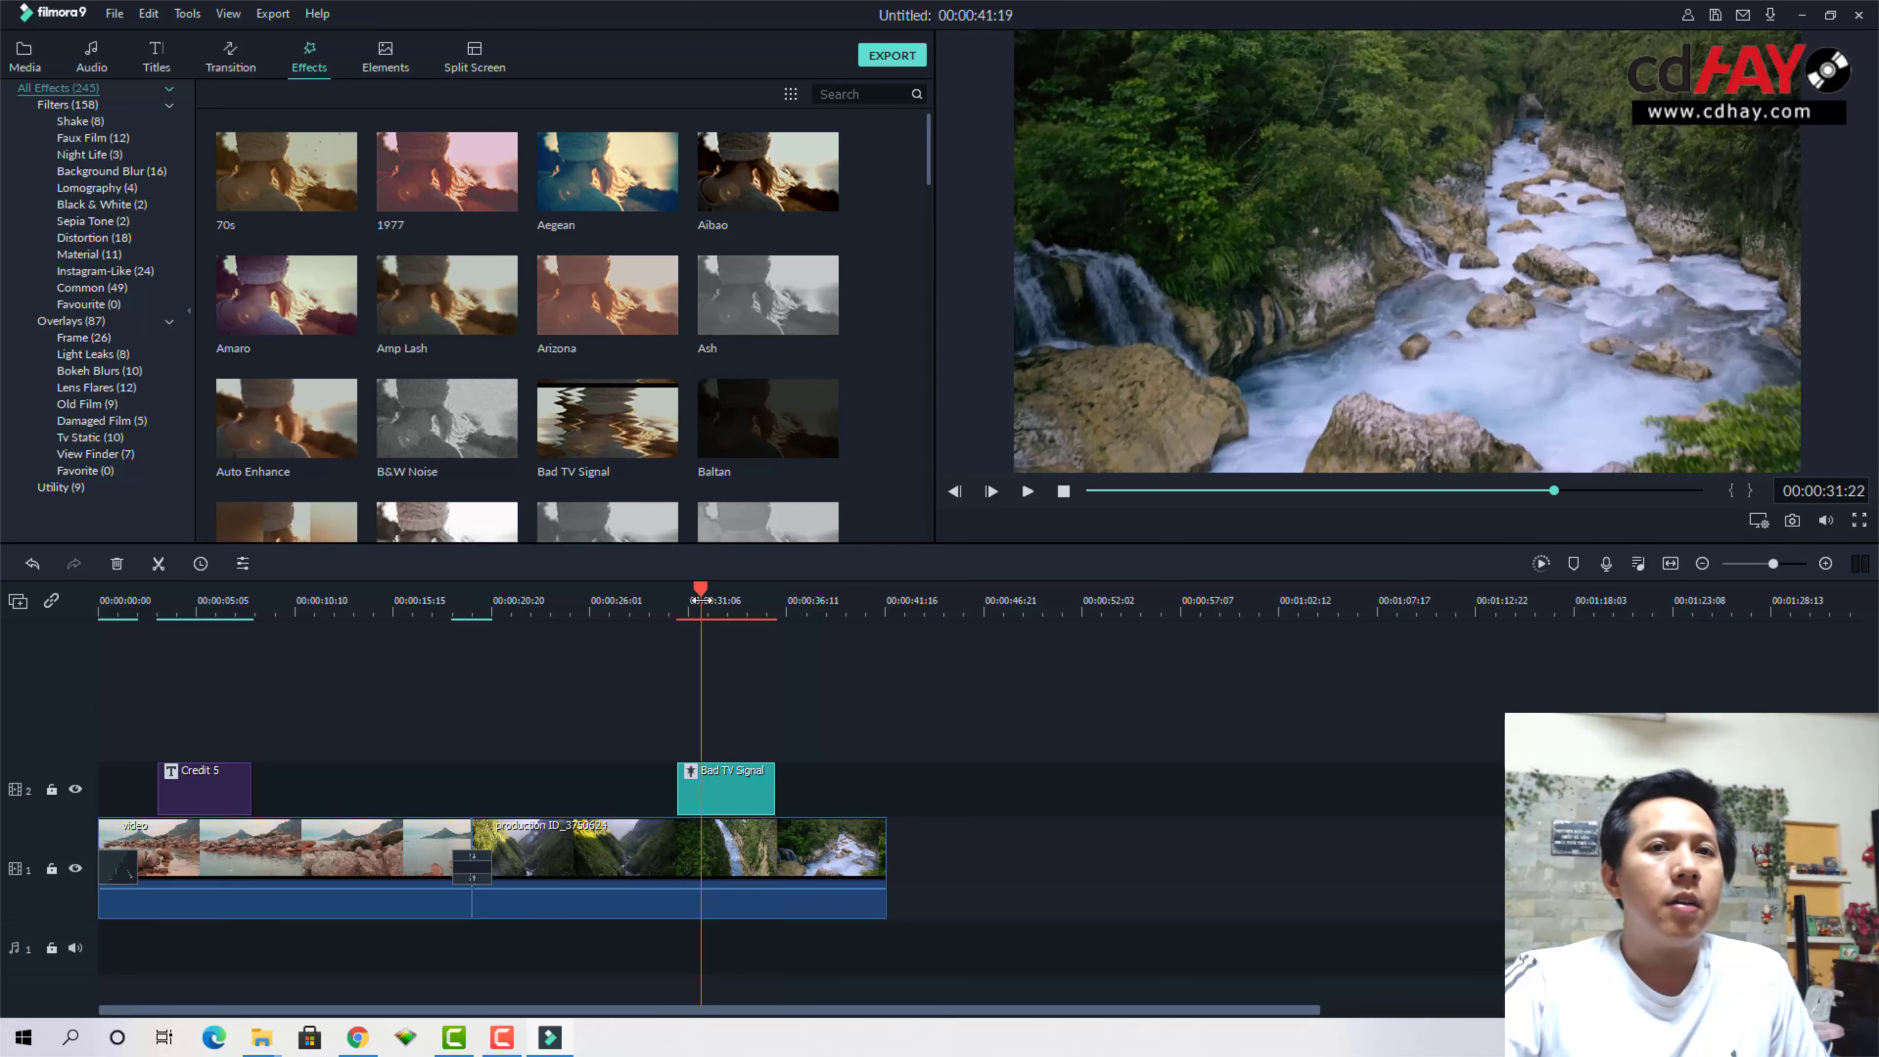
{"action": "left_click_drag", "start_coordinate": [712, 591], "coordinate": [772, 610]}
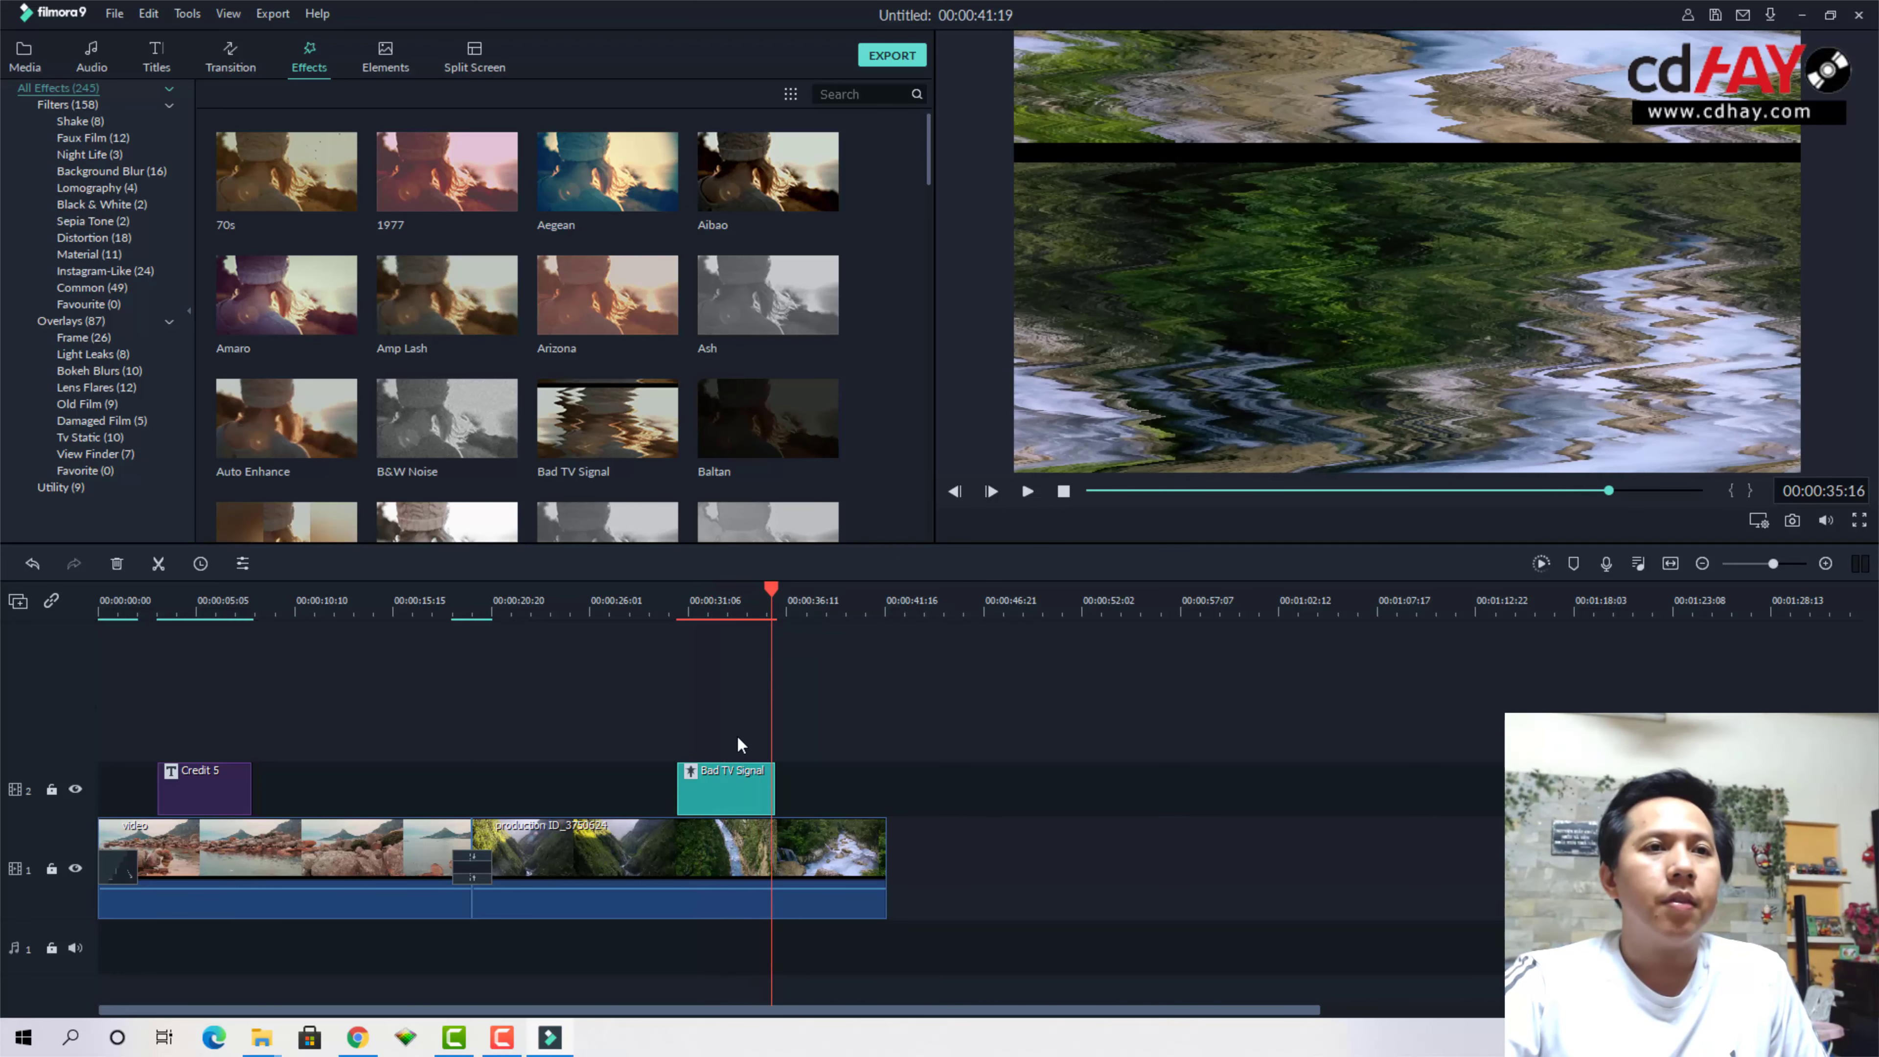
{"action": "key", "text": "ctrl+z"}
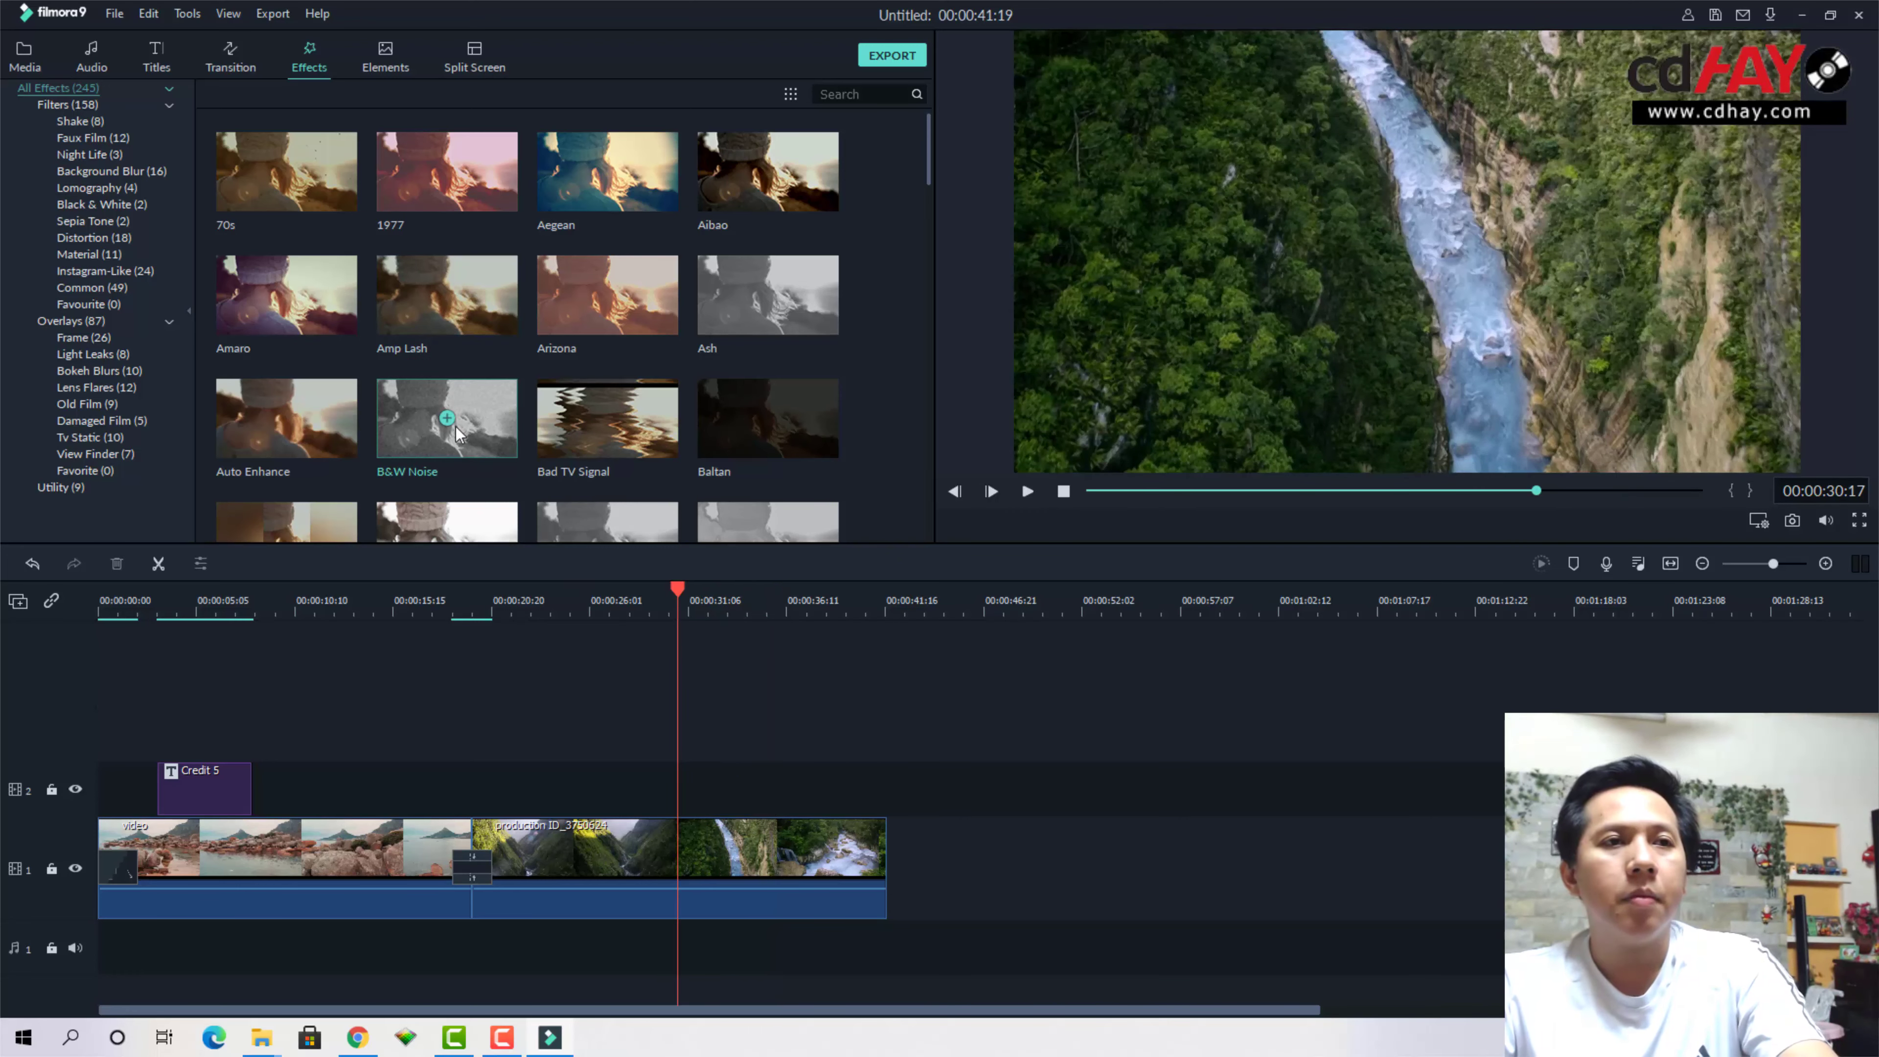
Add the B&W Noise effect above the second clip at 00:00:30:17 and play it back from 00:00:32:13
{"action": "left_click", "coordinate": [447, 419]}
{"action": "left_click", "coordinate": [713, 608]}
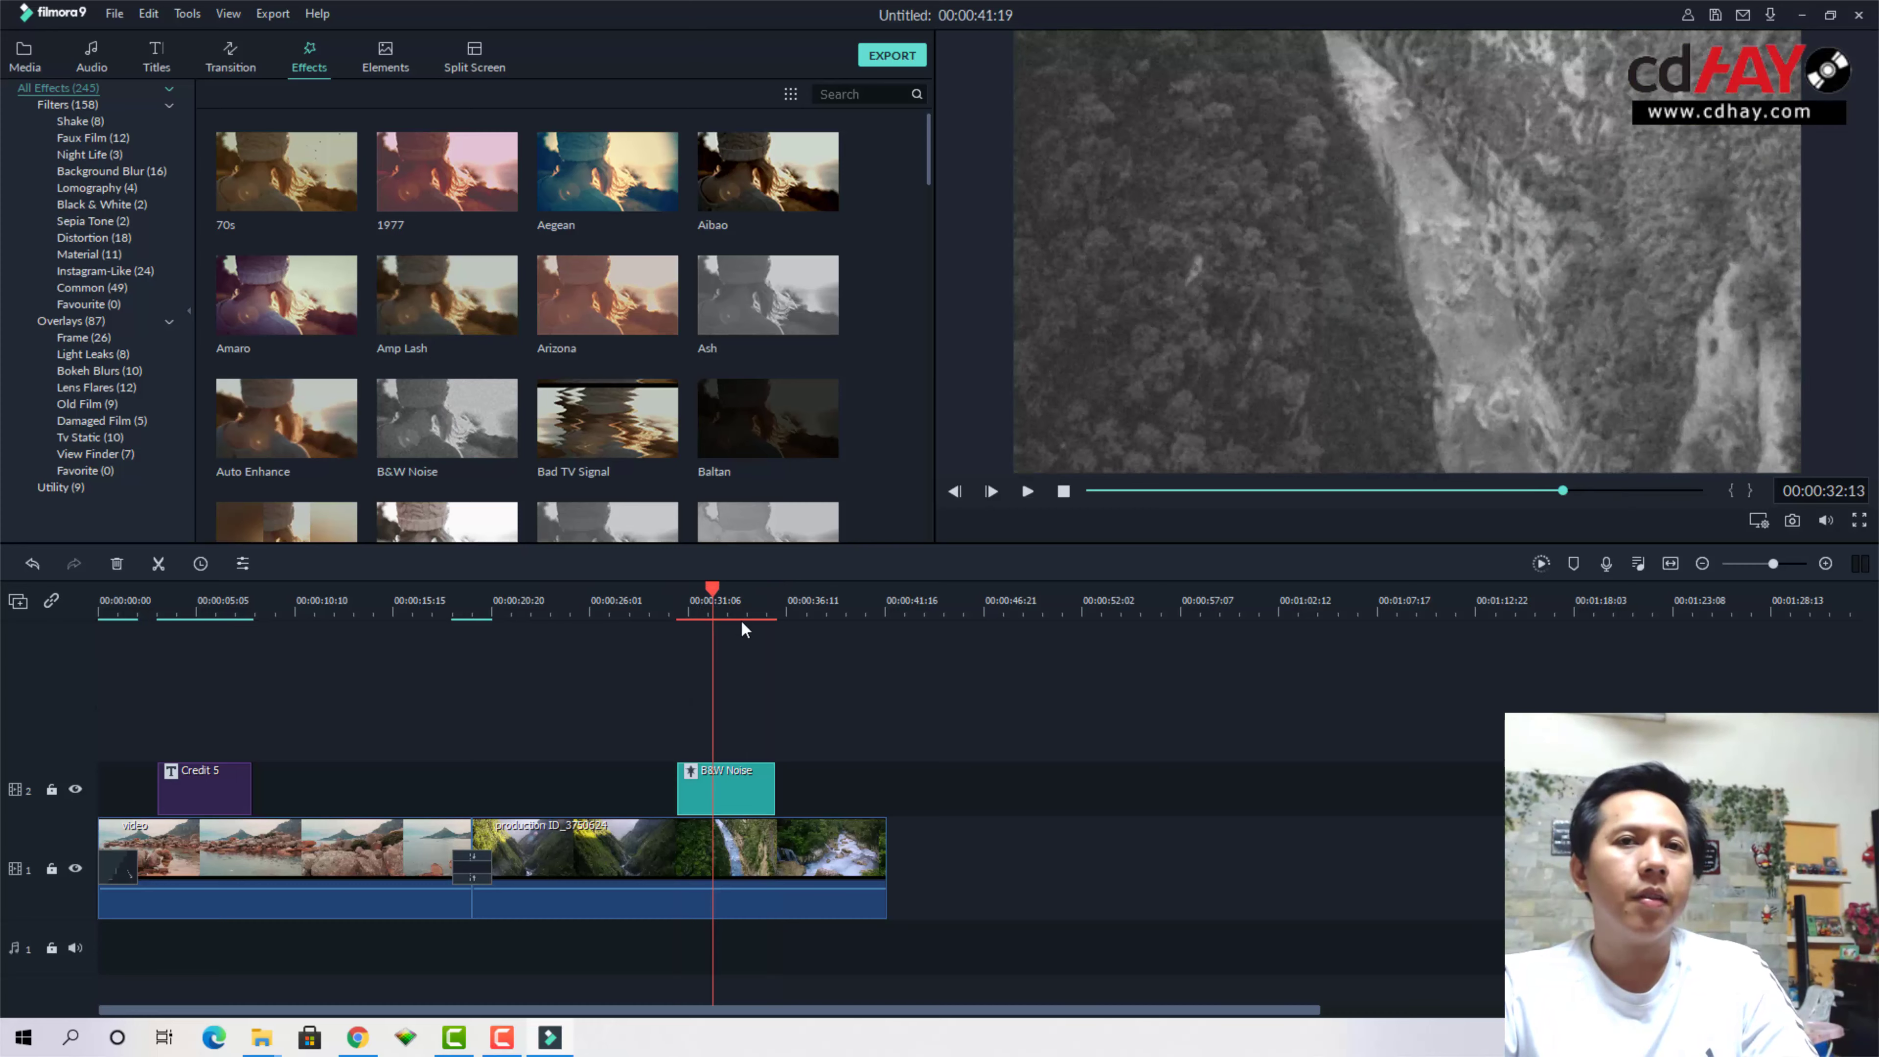
{"action": "key", "text": "space"}
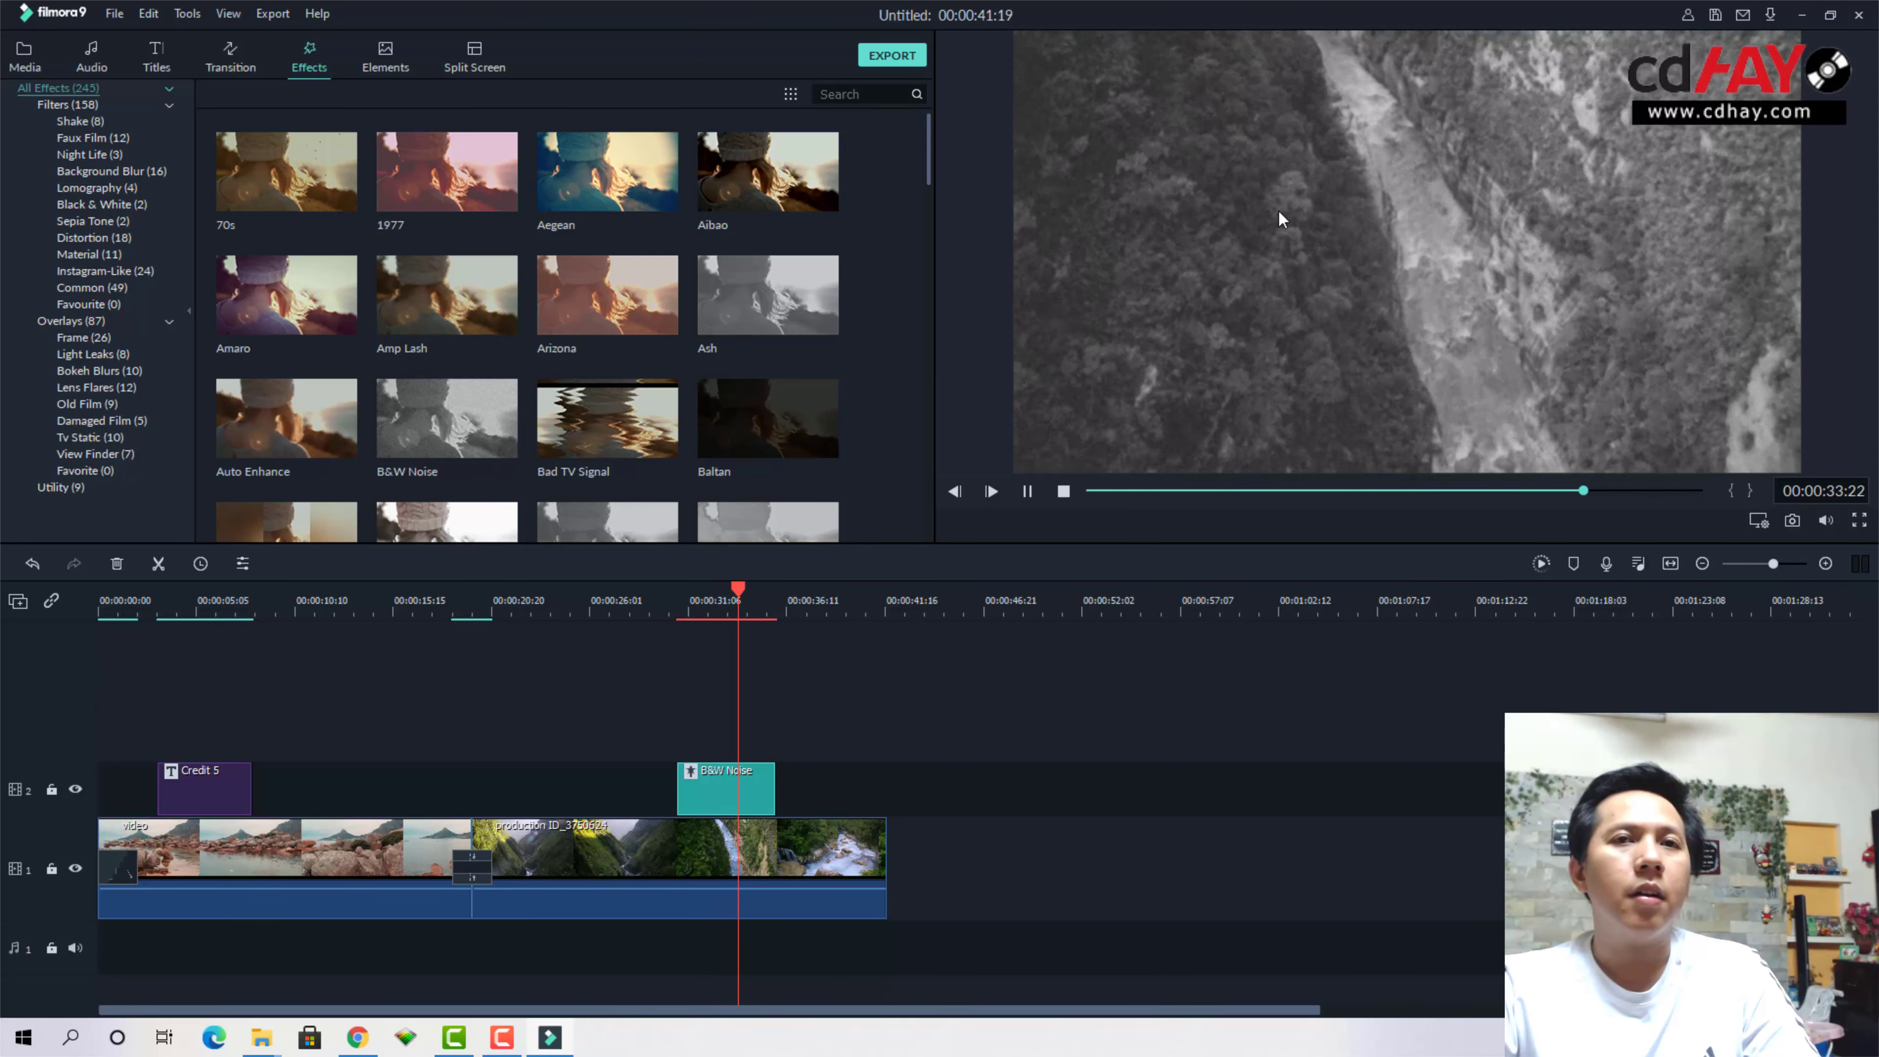
{"action": "key", "text": "space"}
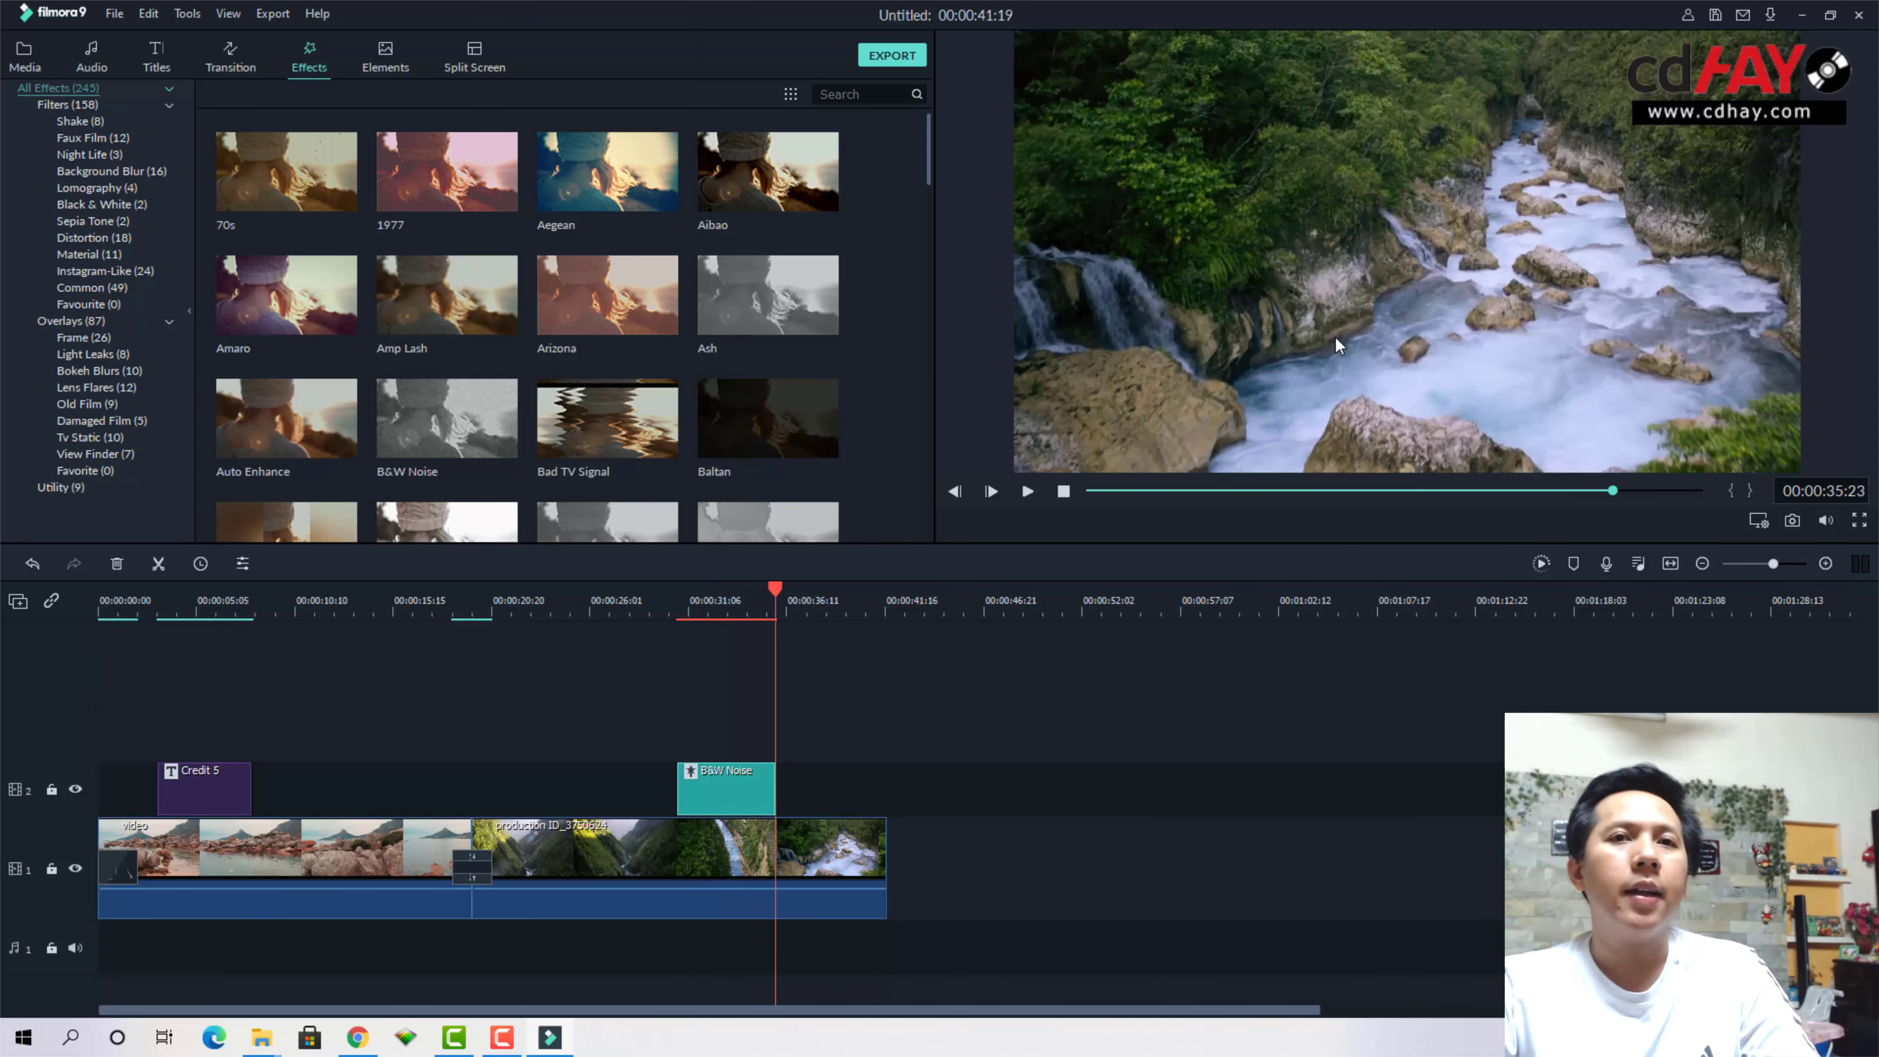
Replay the B&W Noise effect from 00:00:32:08 and delete it from the timeline
{"action": "left_click", "coordinate": [709, 607]}
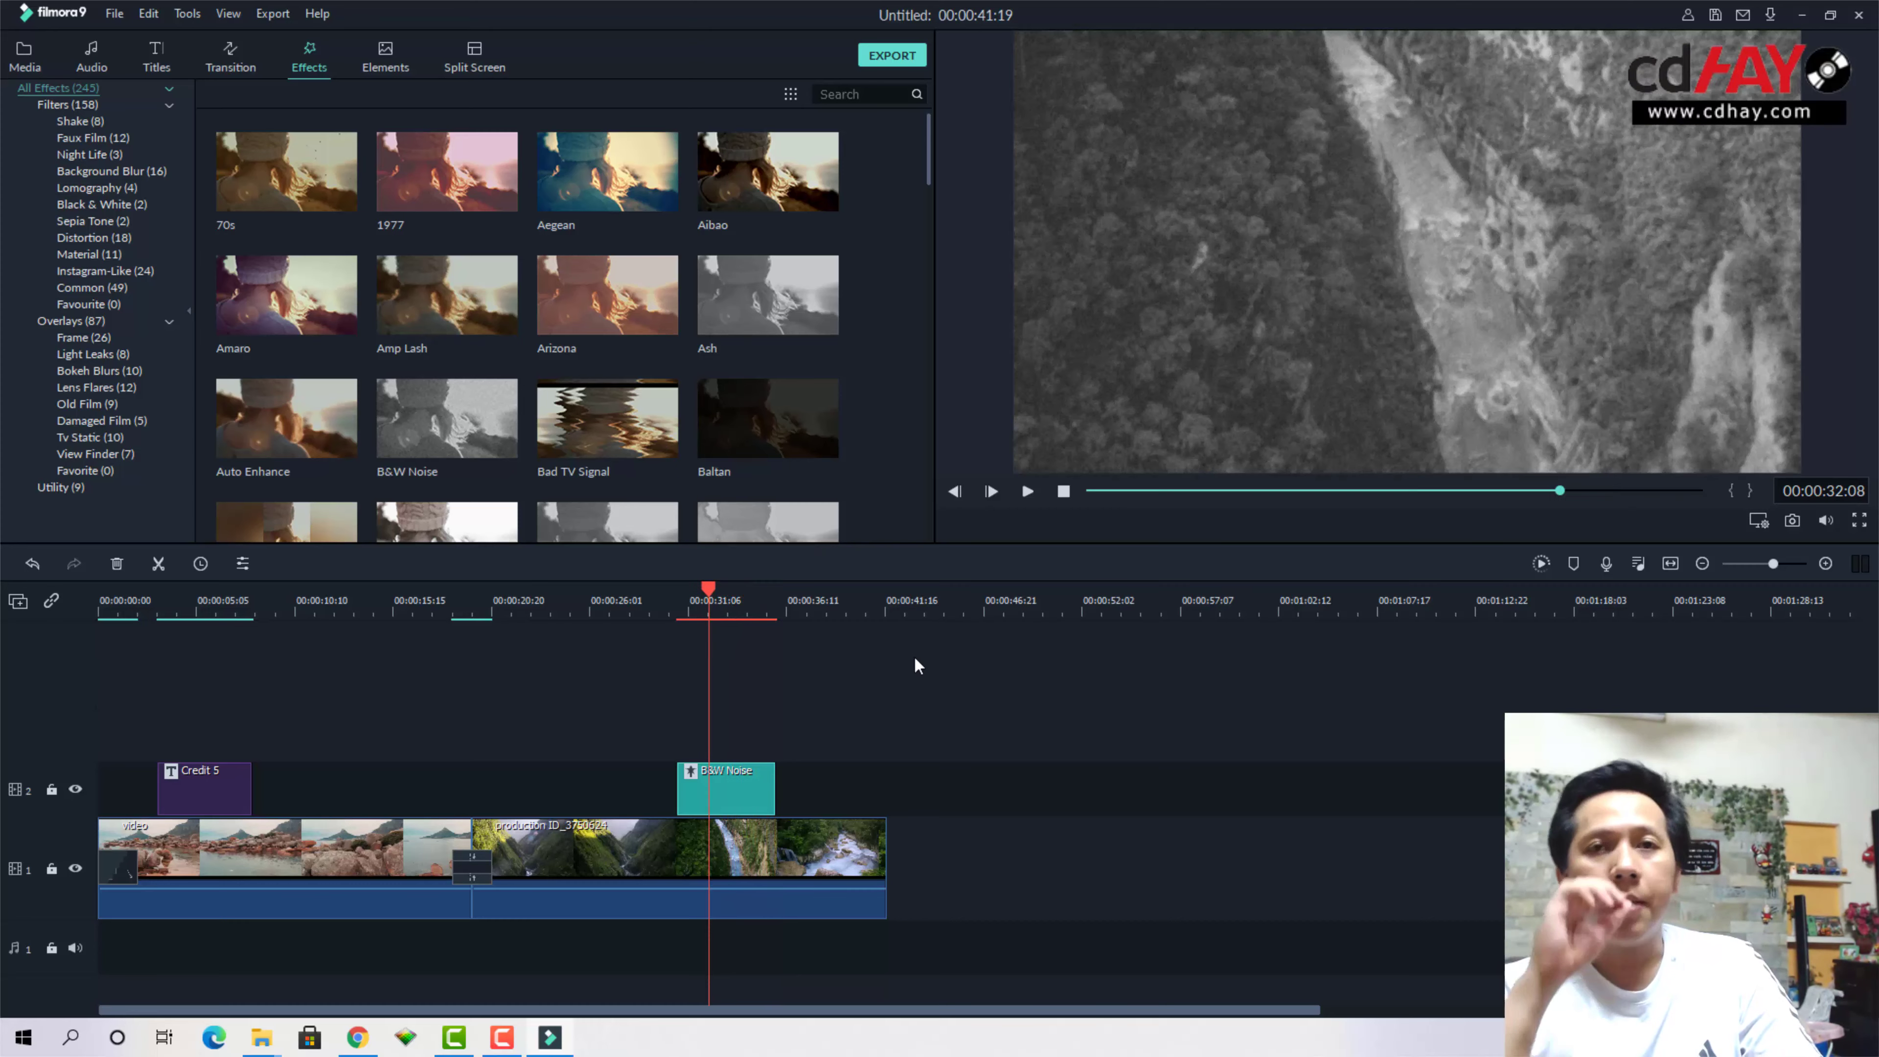
{"action": "key", "text": "space"}
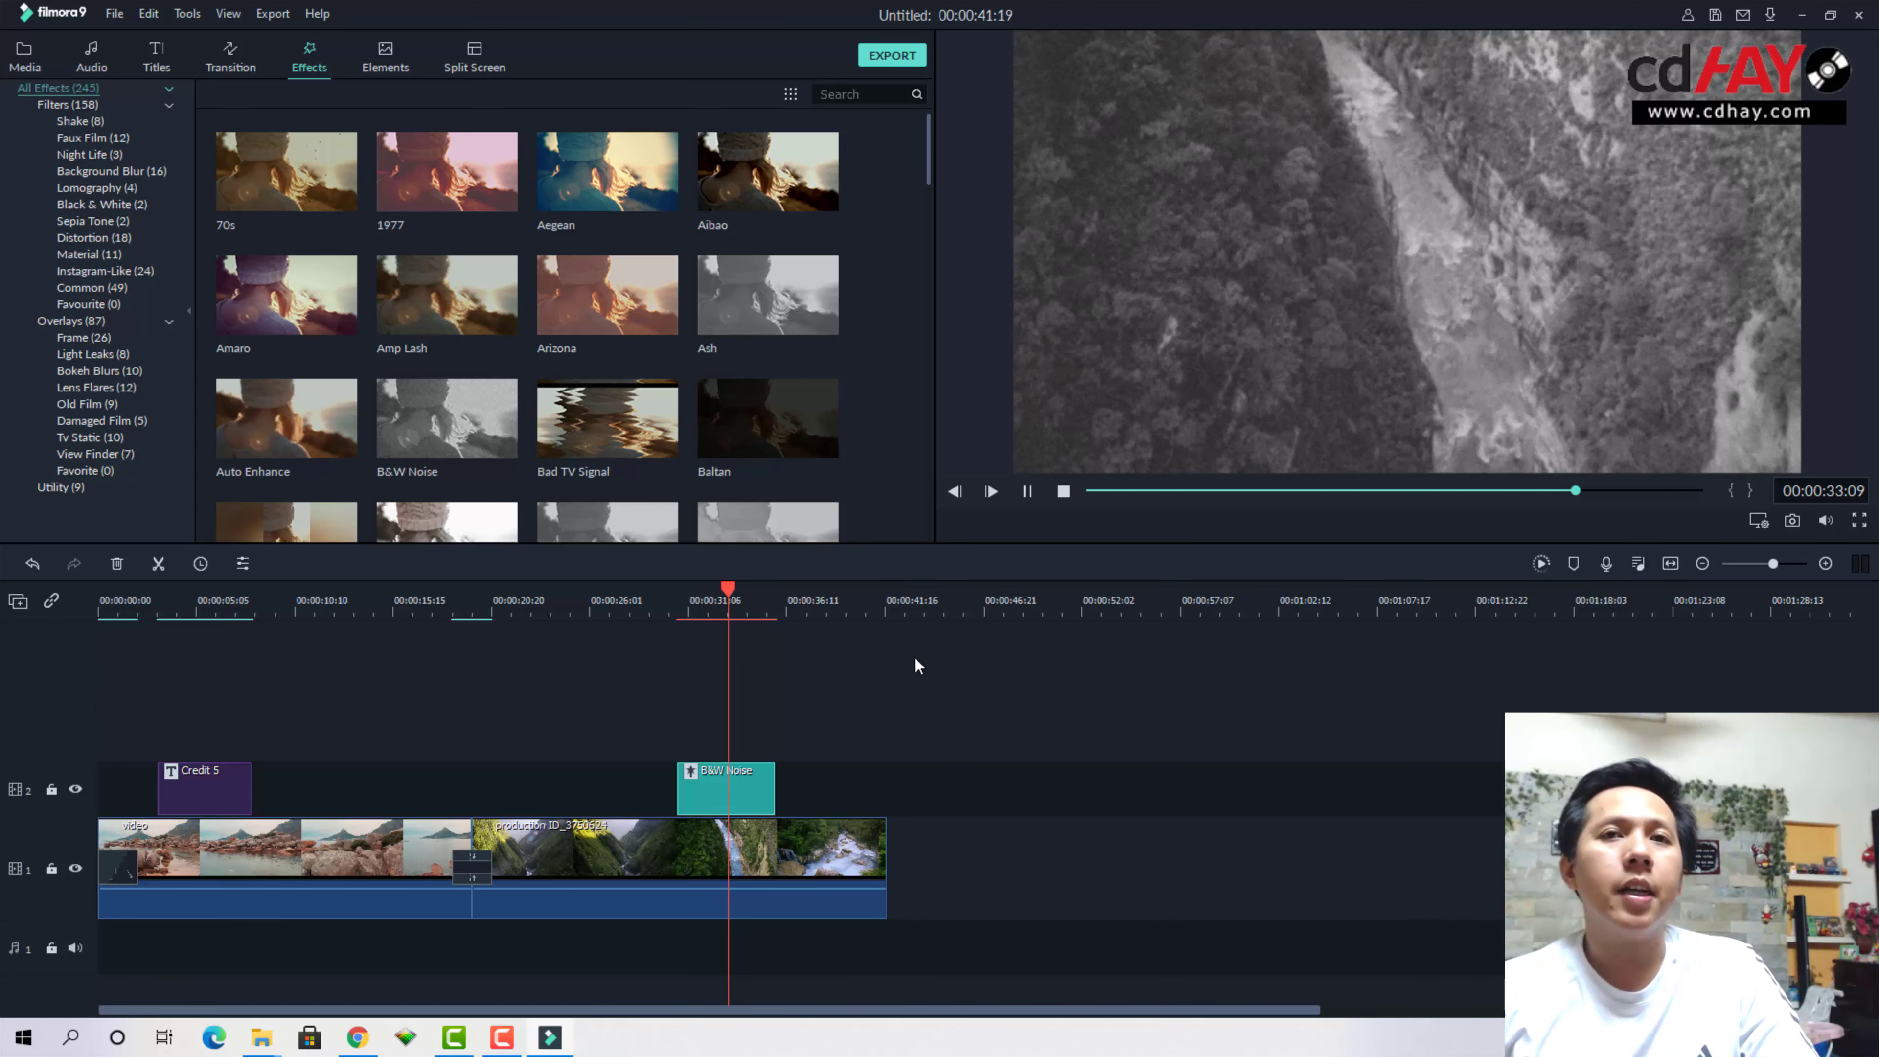
{"action": "key", "text": "space"}
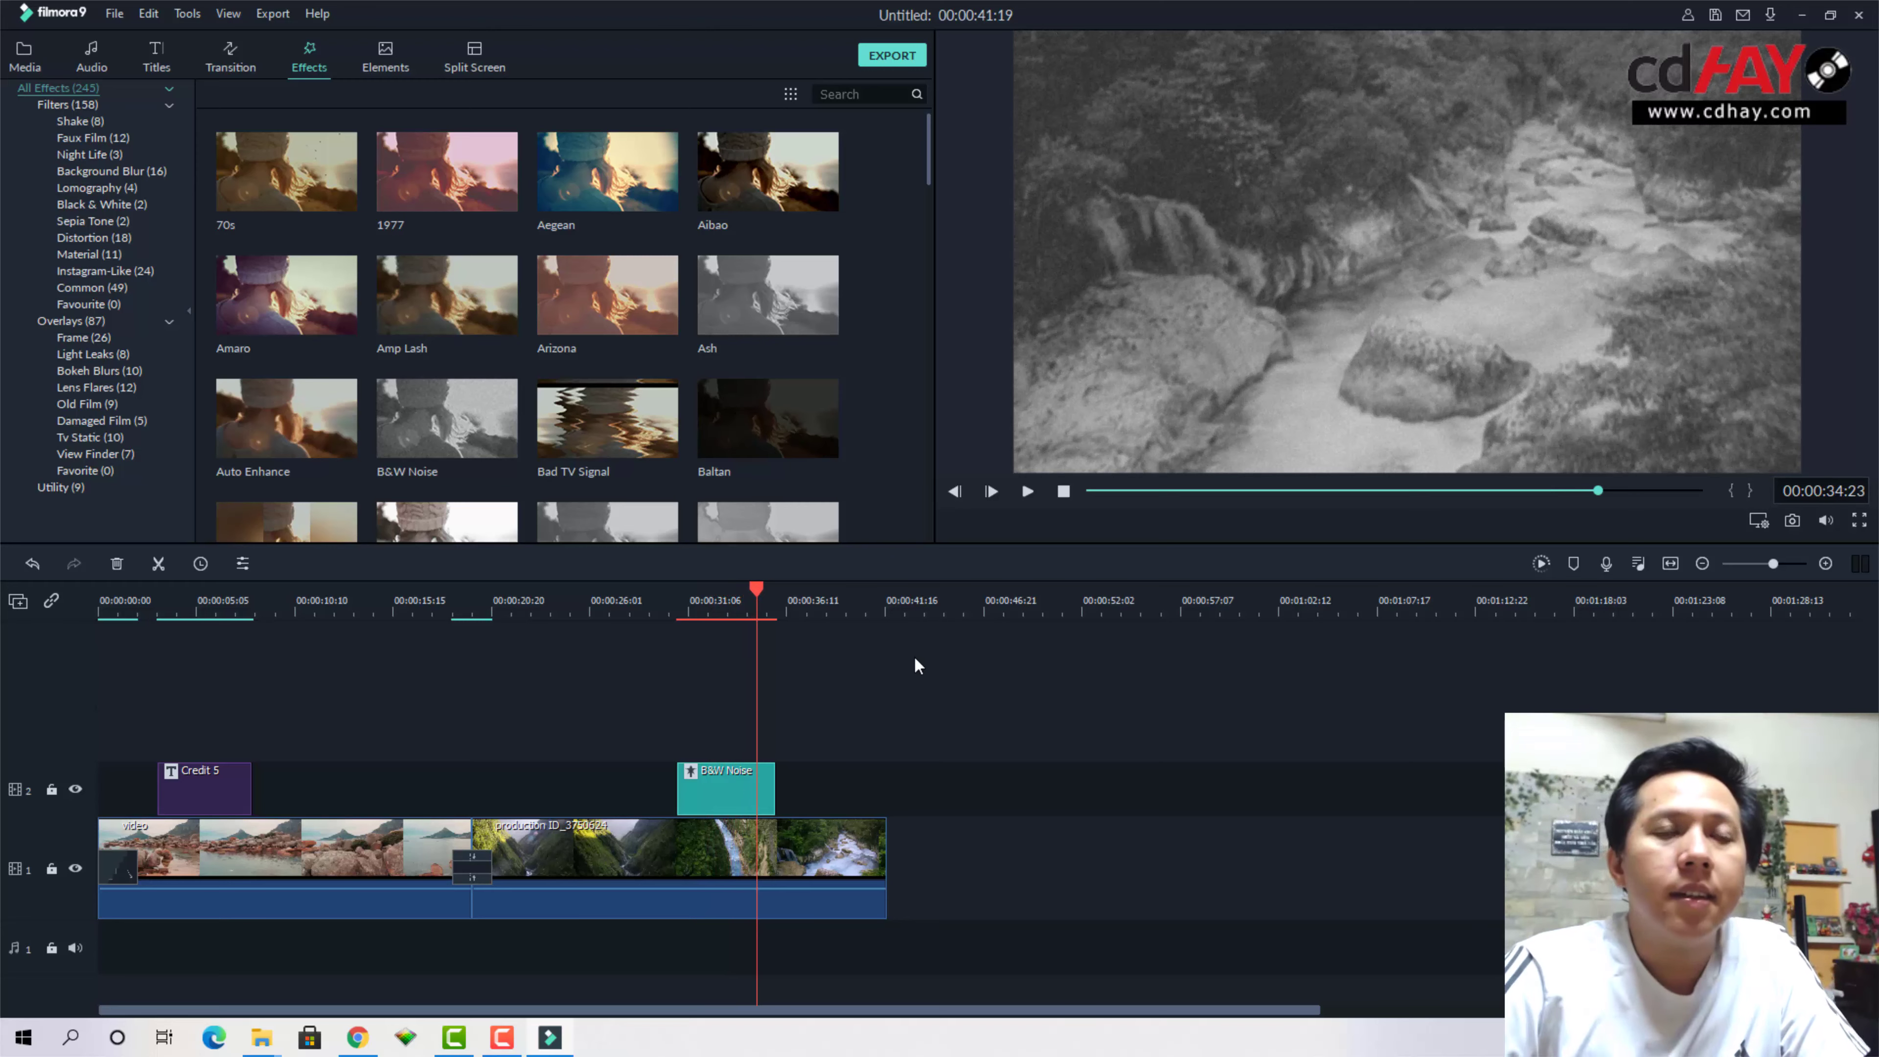
{"action": "left_click", "coordinate": [728, 788]}
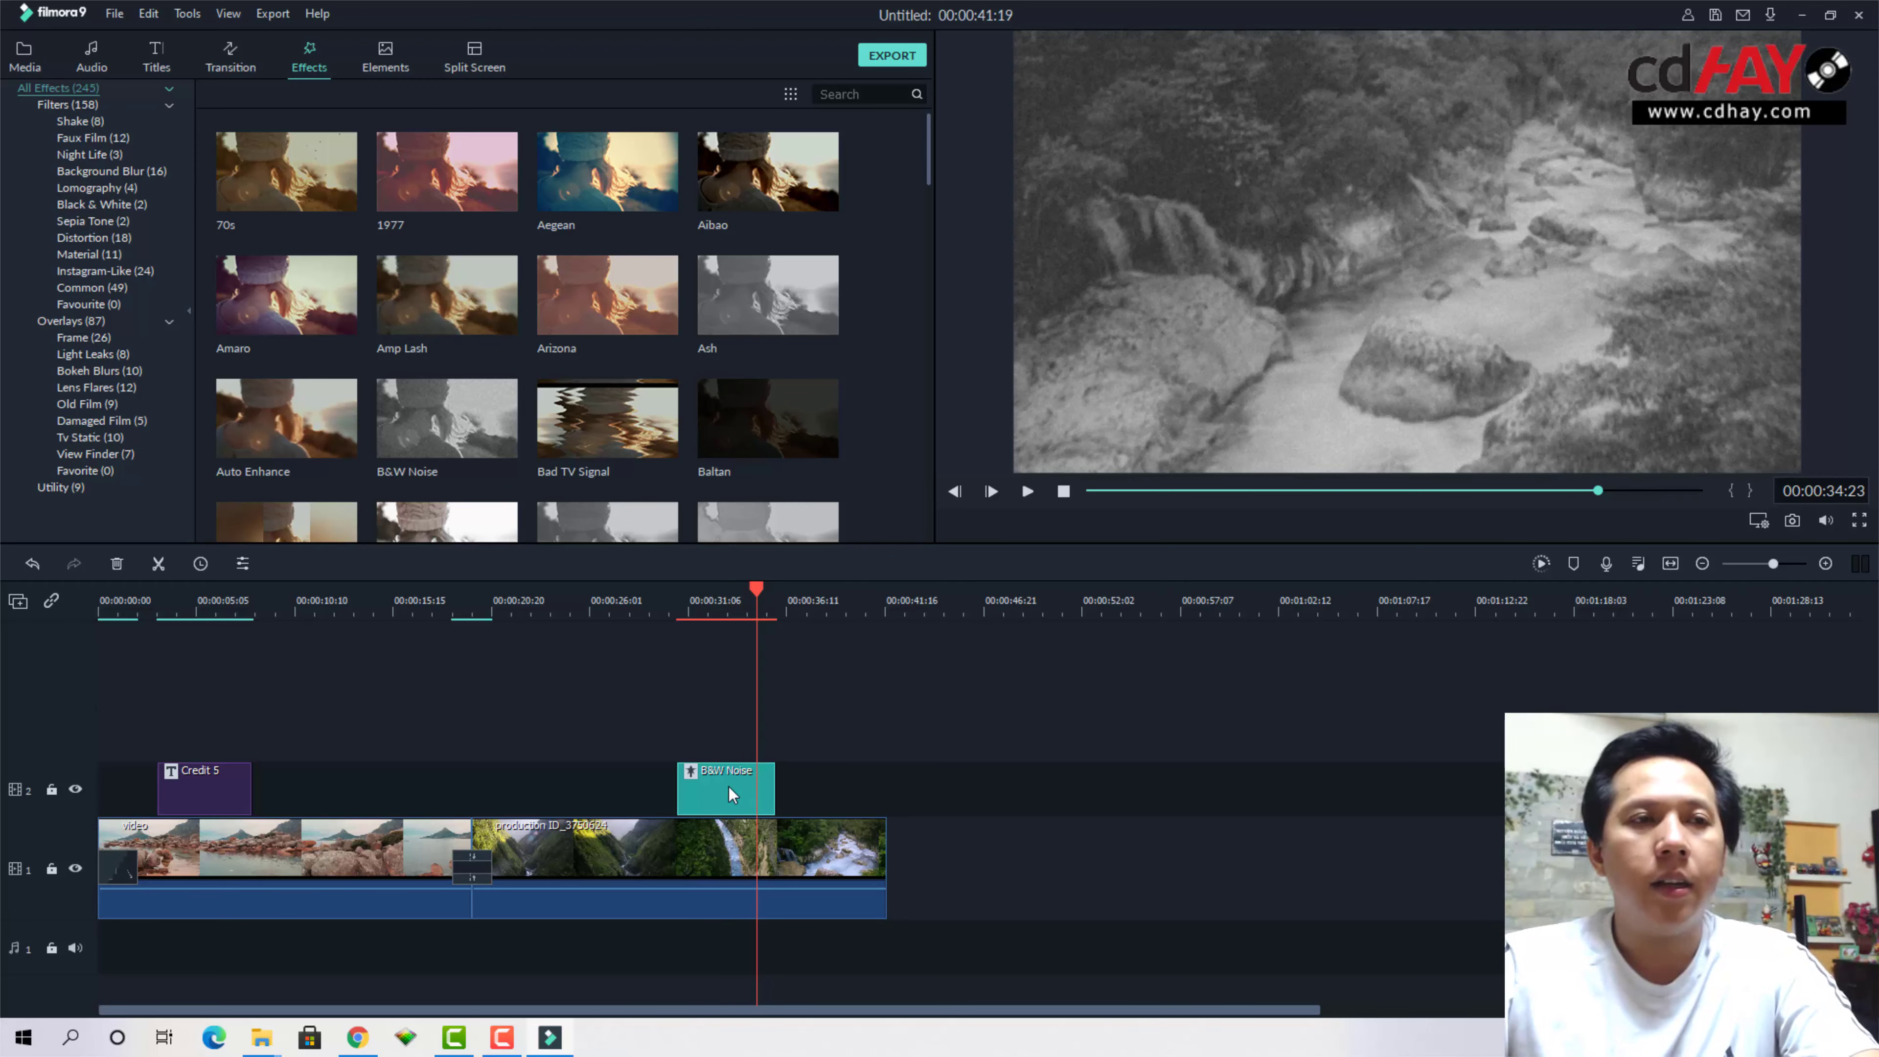
{"action": "key", "text": "Delete"}
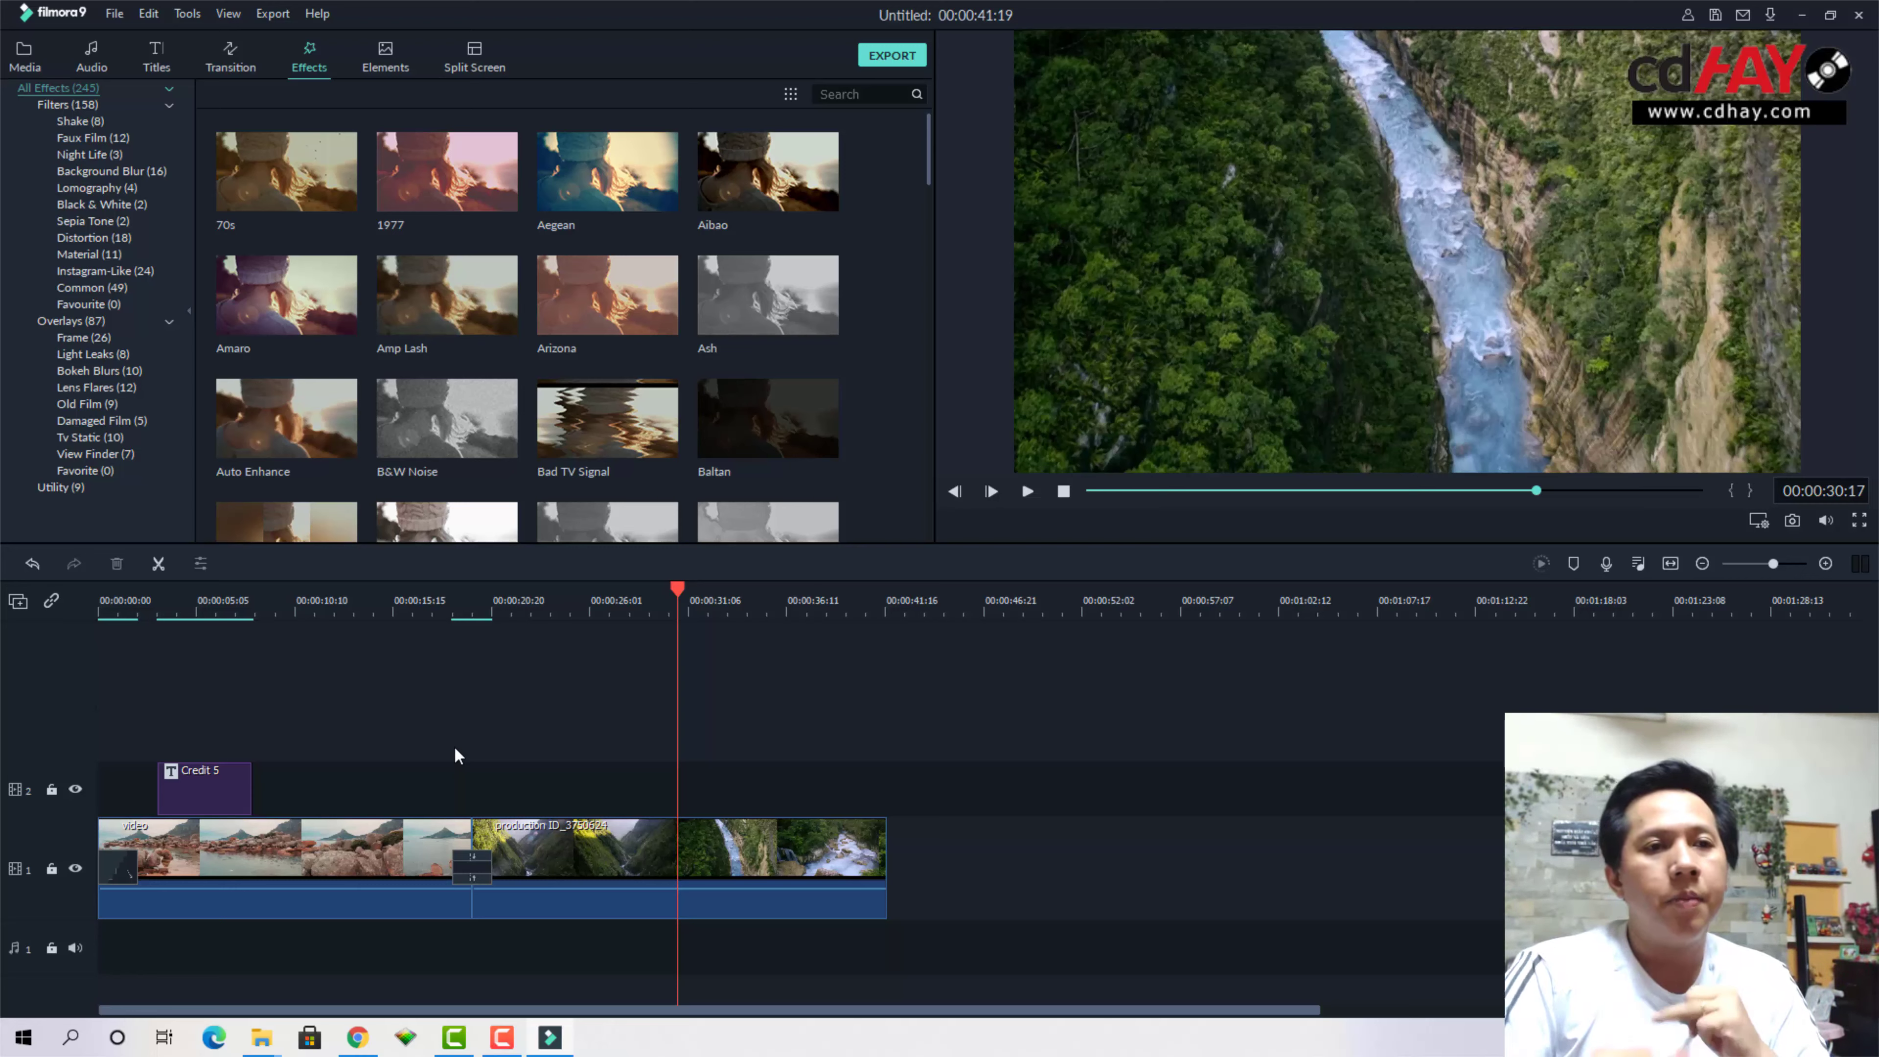
Open the export dialog for creating a local video file and move the dialog aside
{"action": "left_click", "coordinate": [606, 845]}
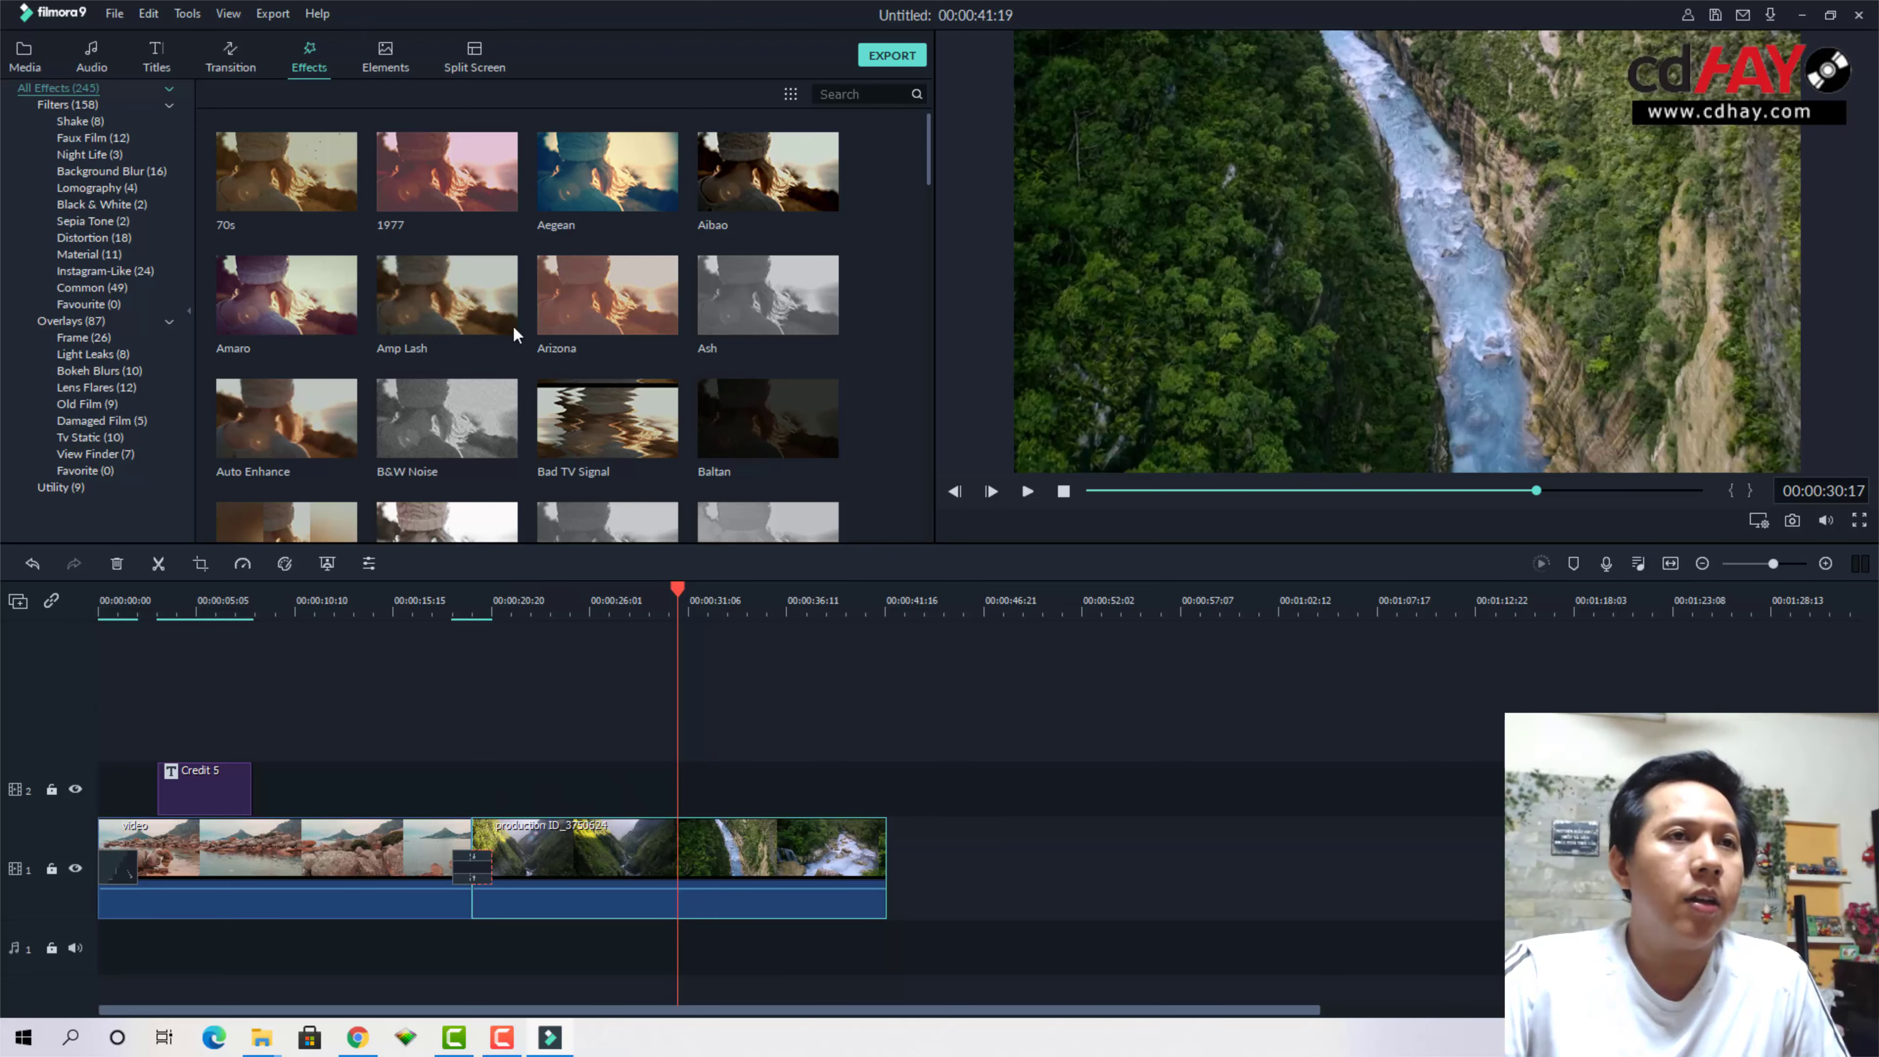
{"action": "left_click", "coordinate": [272, 13]}
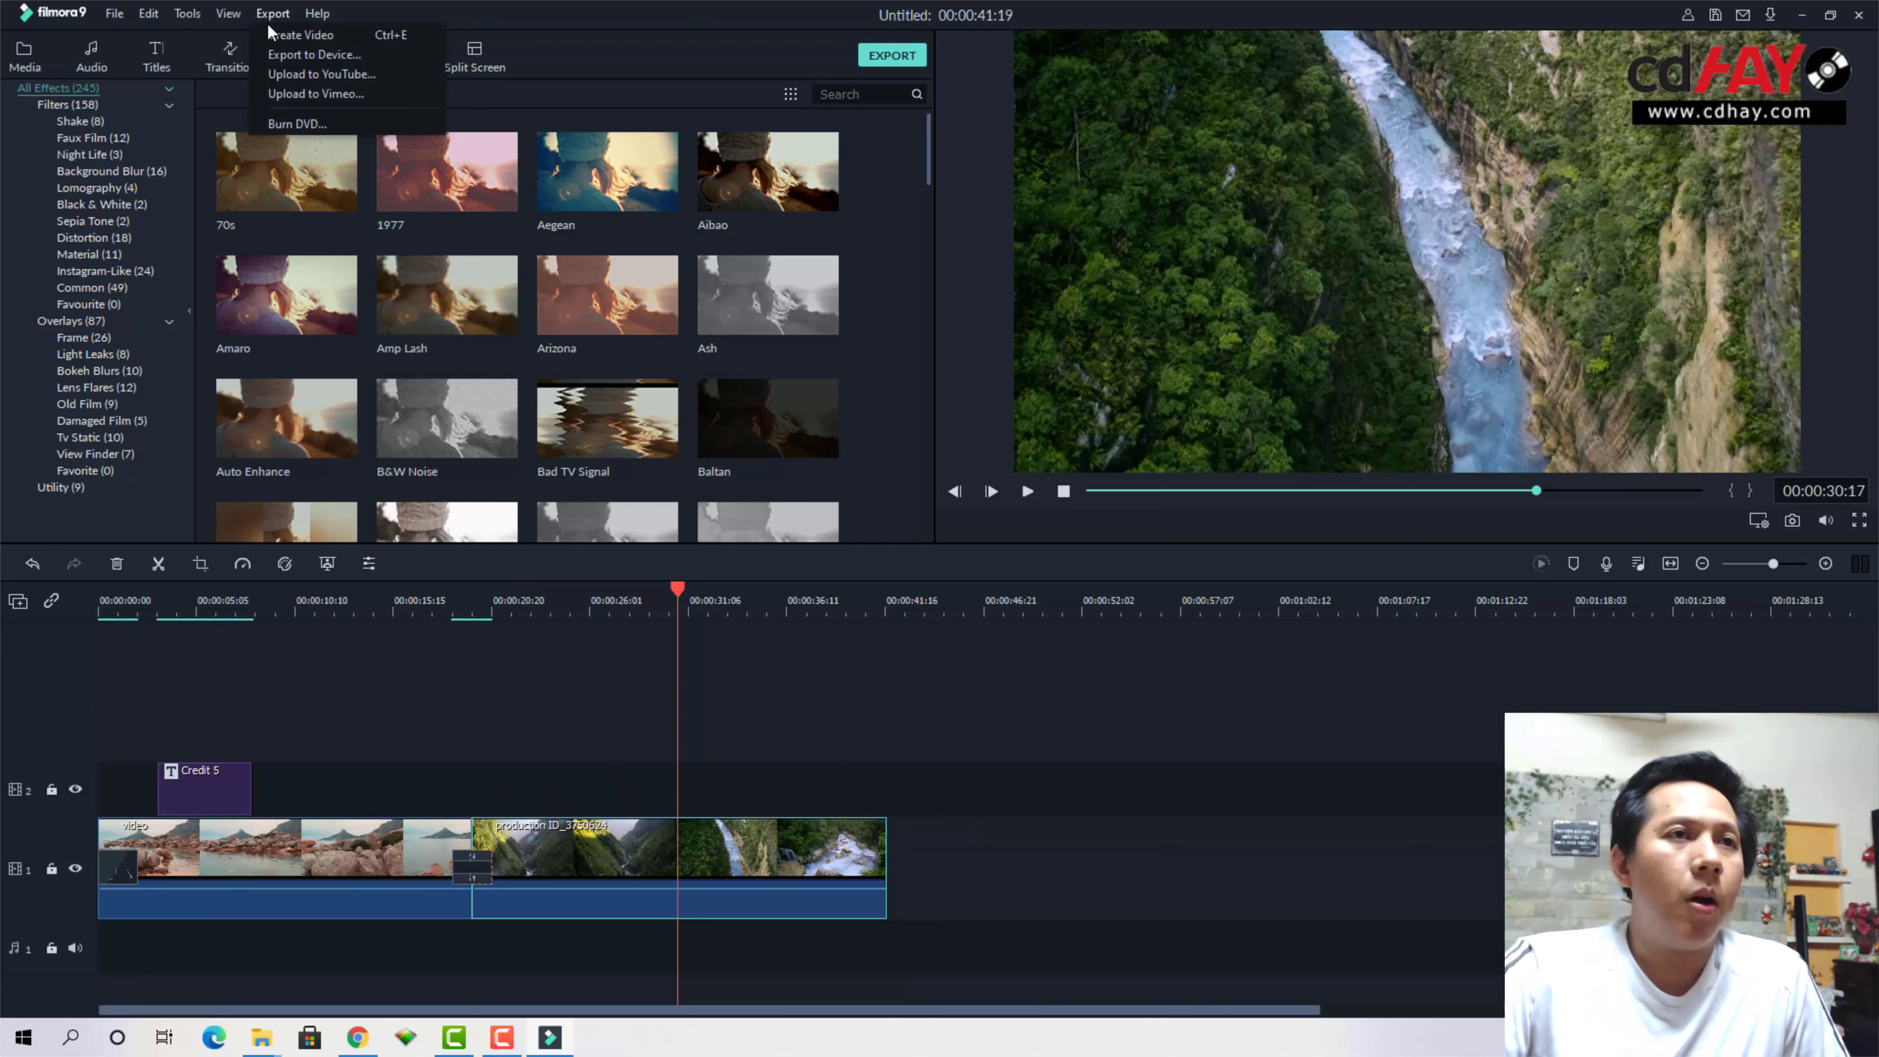
{"action": "left_click", "coordinate": [302, 36]}
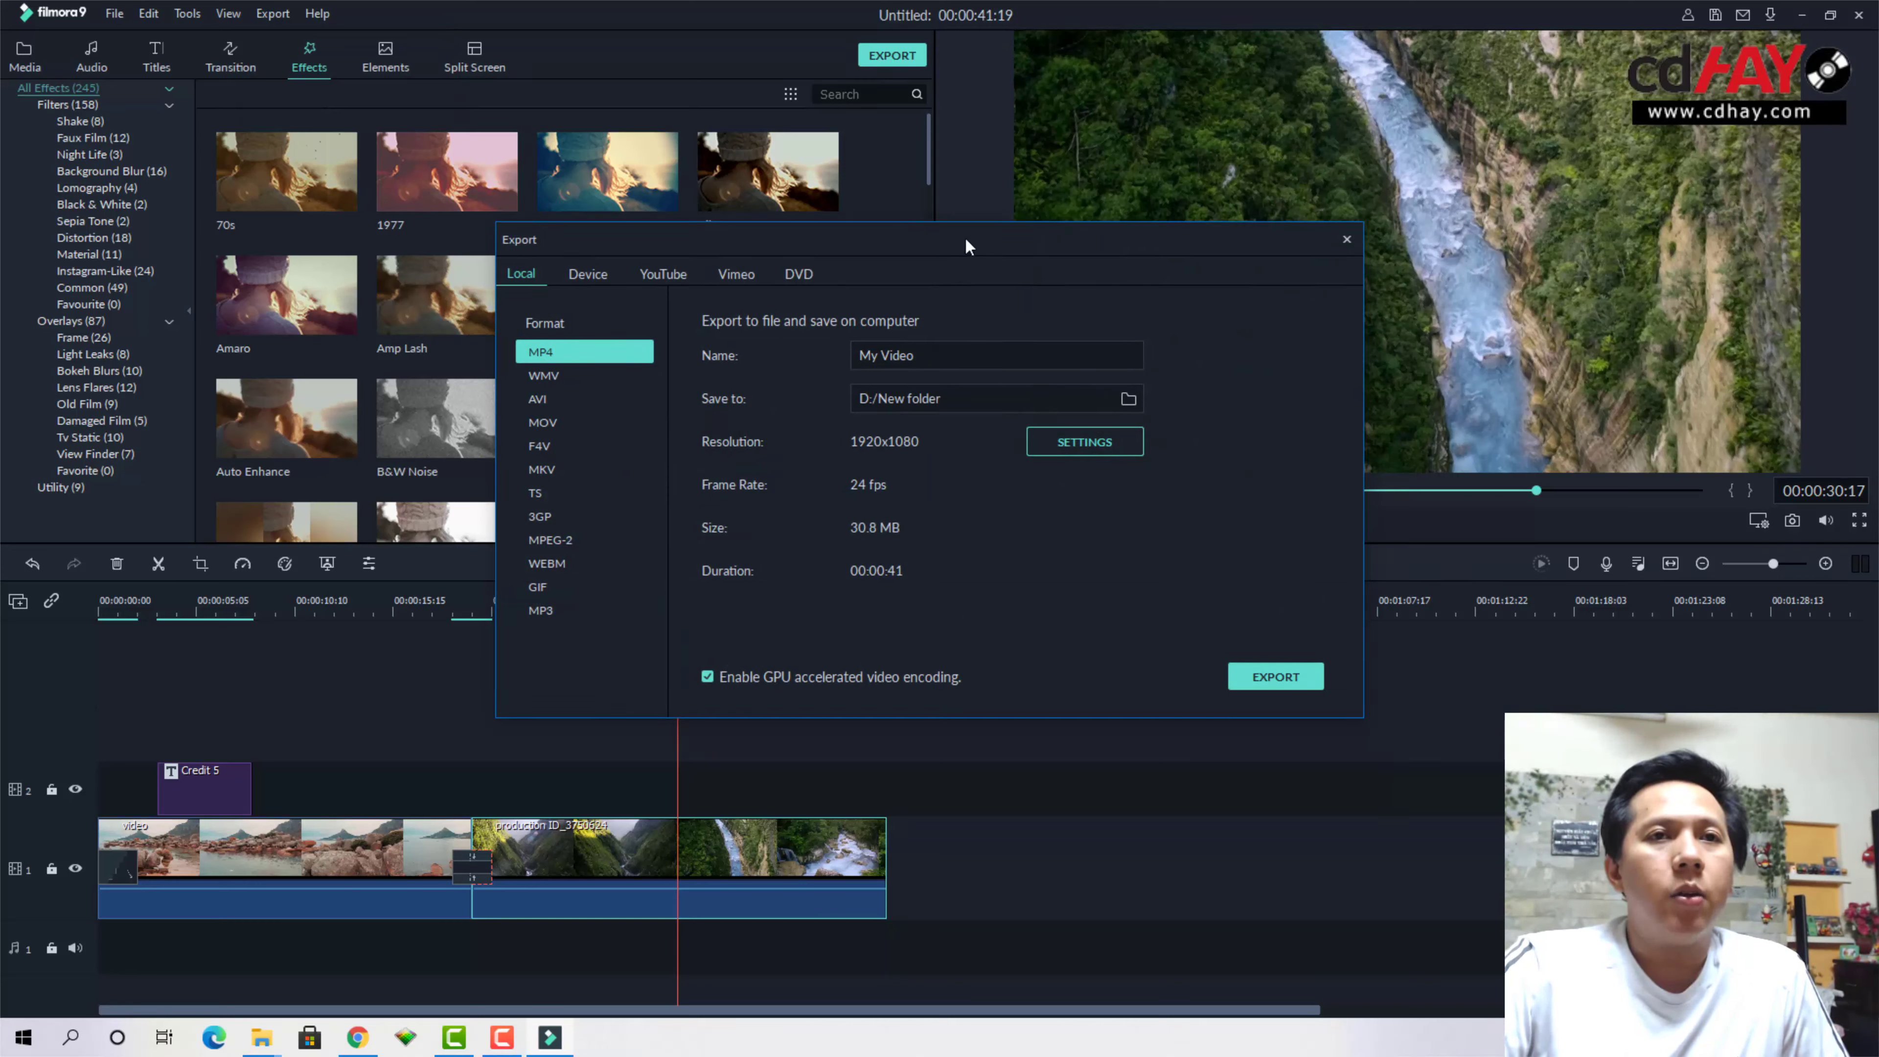
{"action": "left_click_drag", "start_coordinate": [966, 246], "coordinate": [649, 243]}
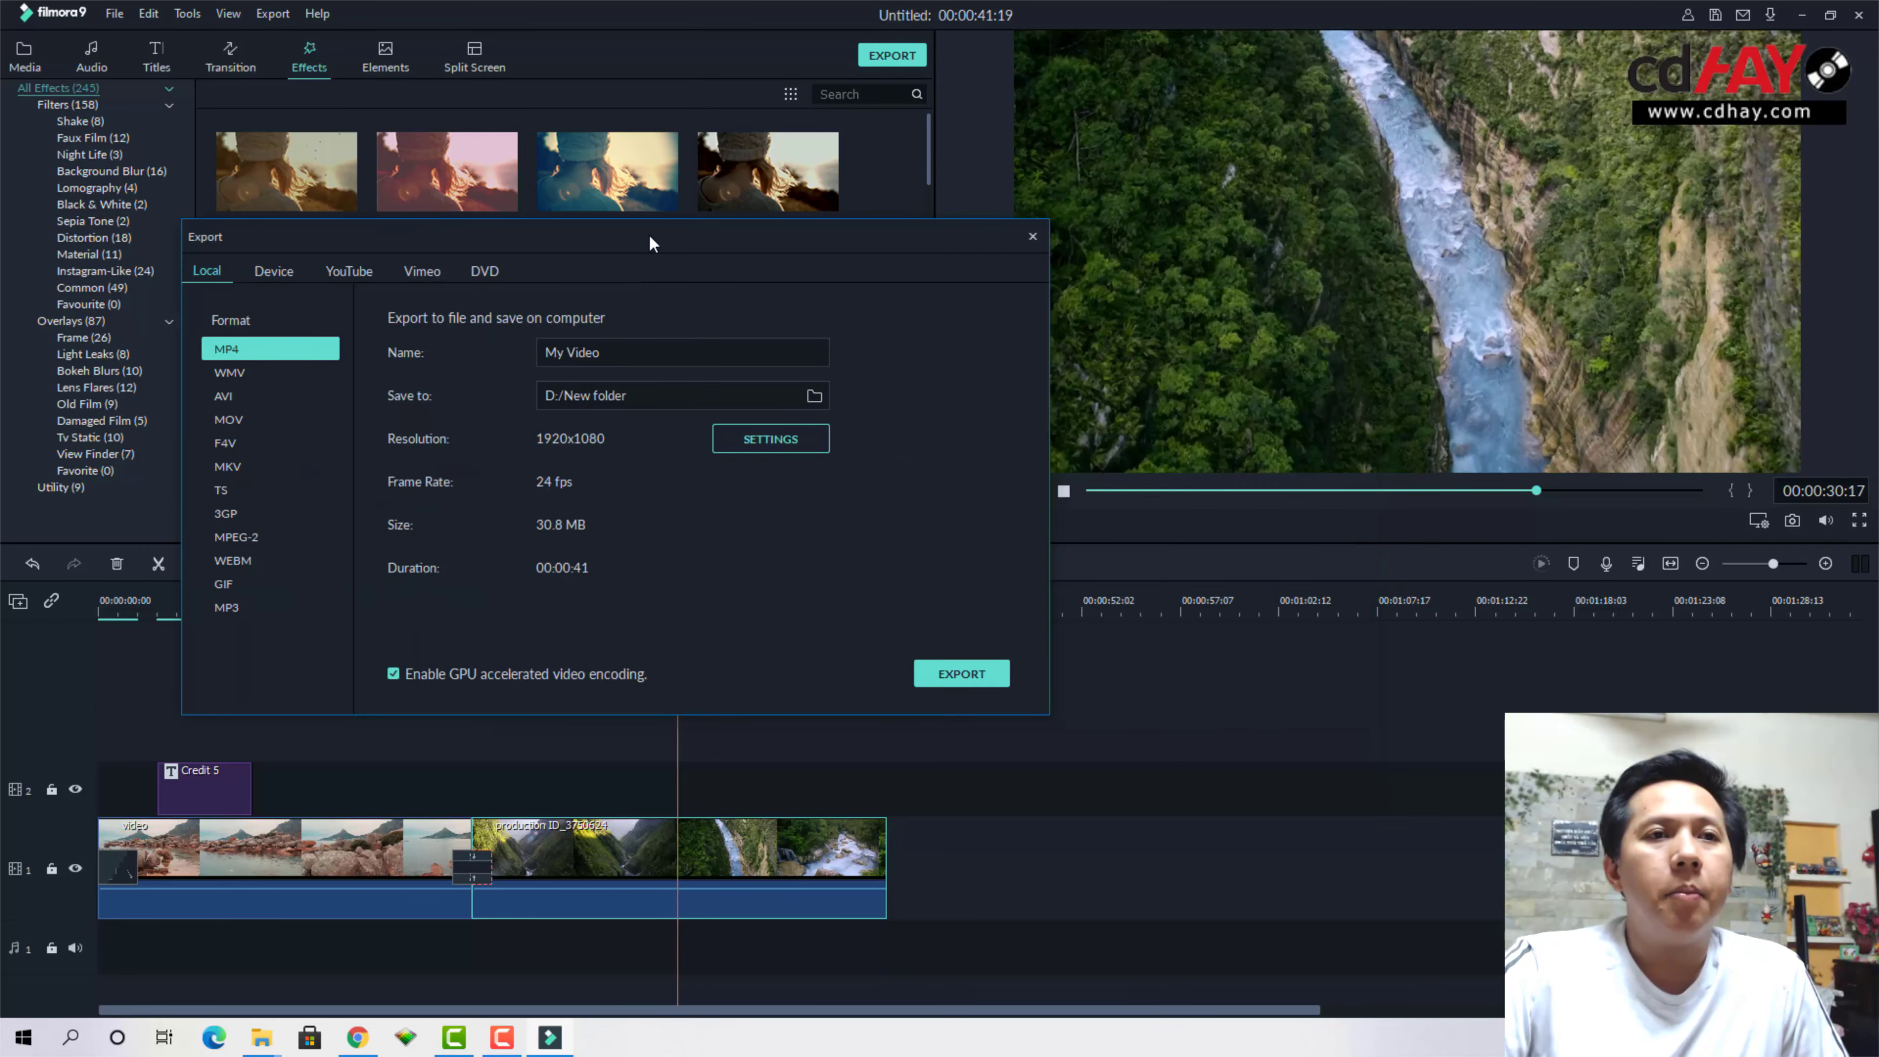
Try the export resolutions 3840x2160 and 4096x2160 in the MP4 export settings
{"action": "left_click", "coordinate": [746, 442]}
{"action": "left_click", "coordinate": [967, 366]}
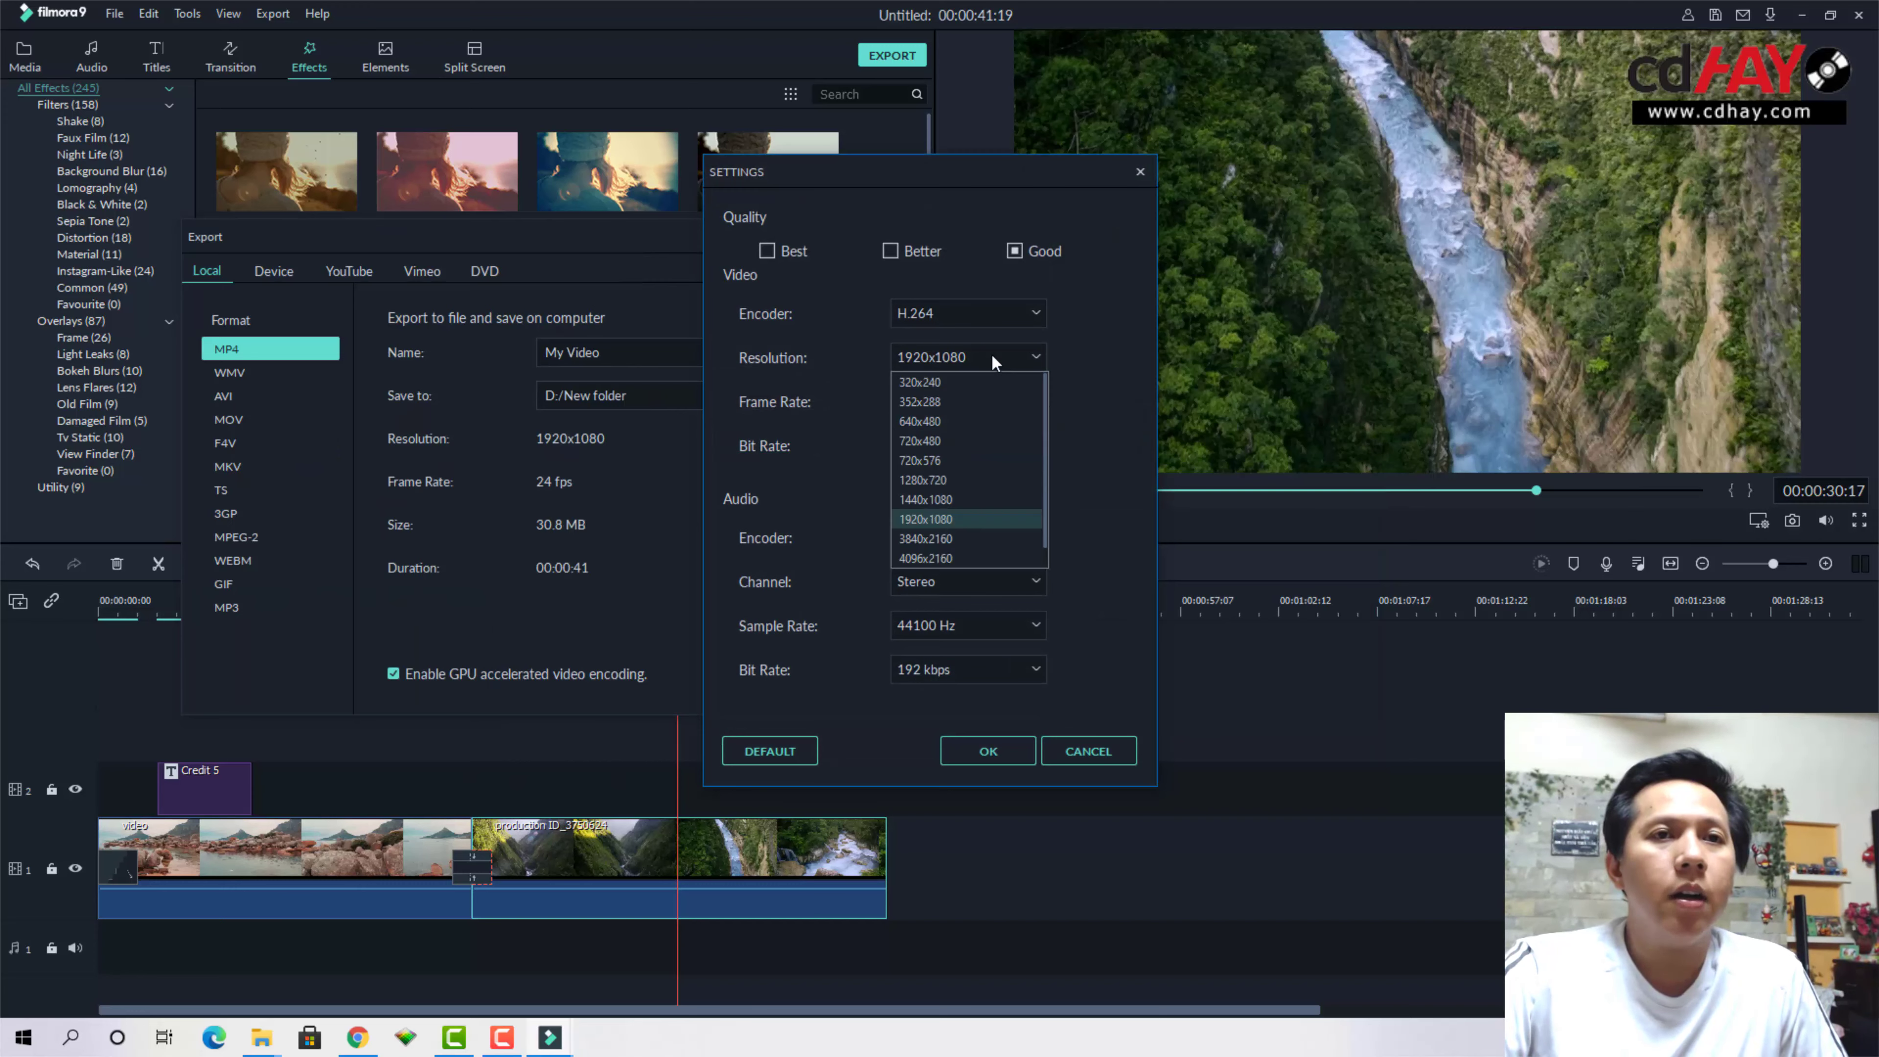
{"action": "left_click", "coordinate": [917, 540]}
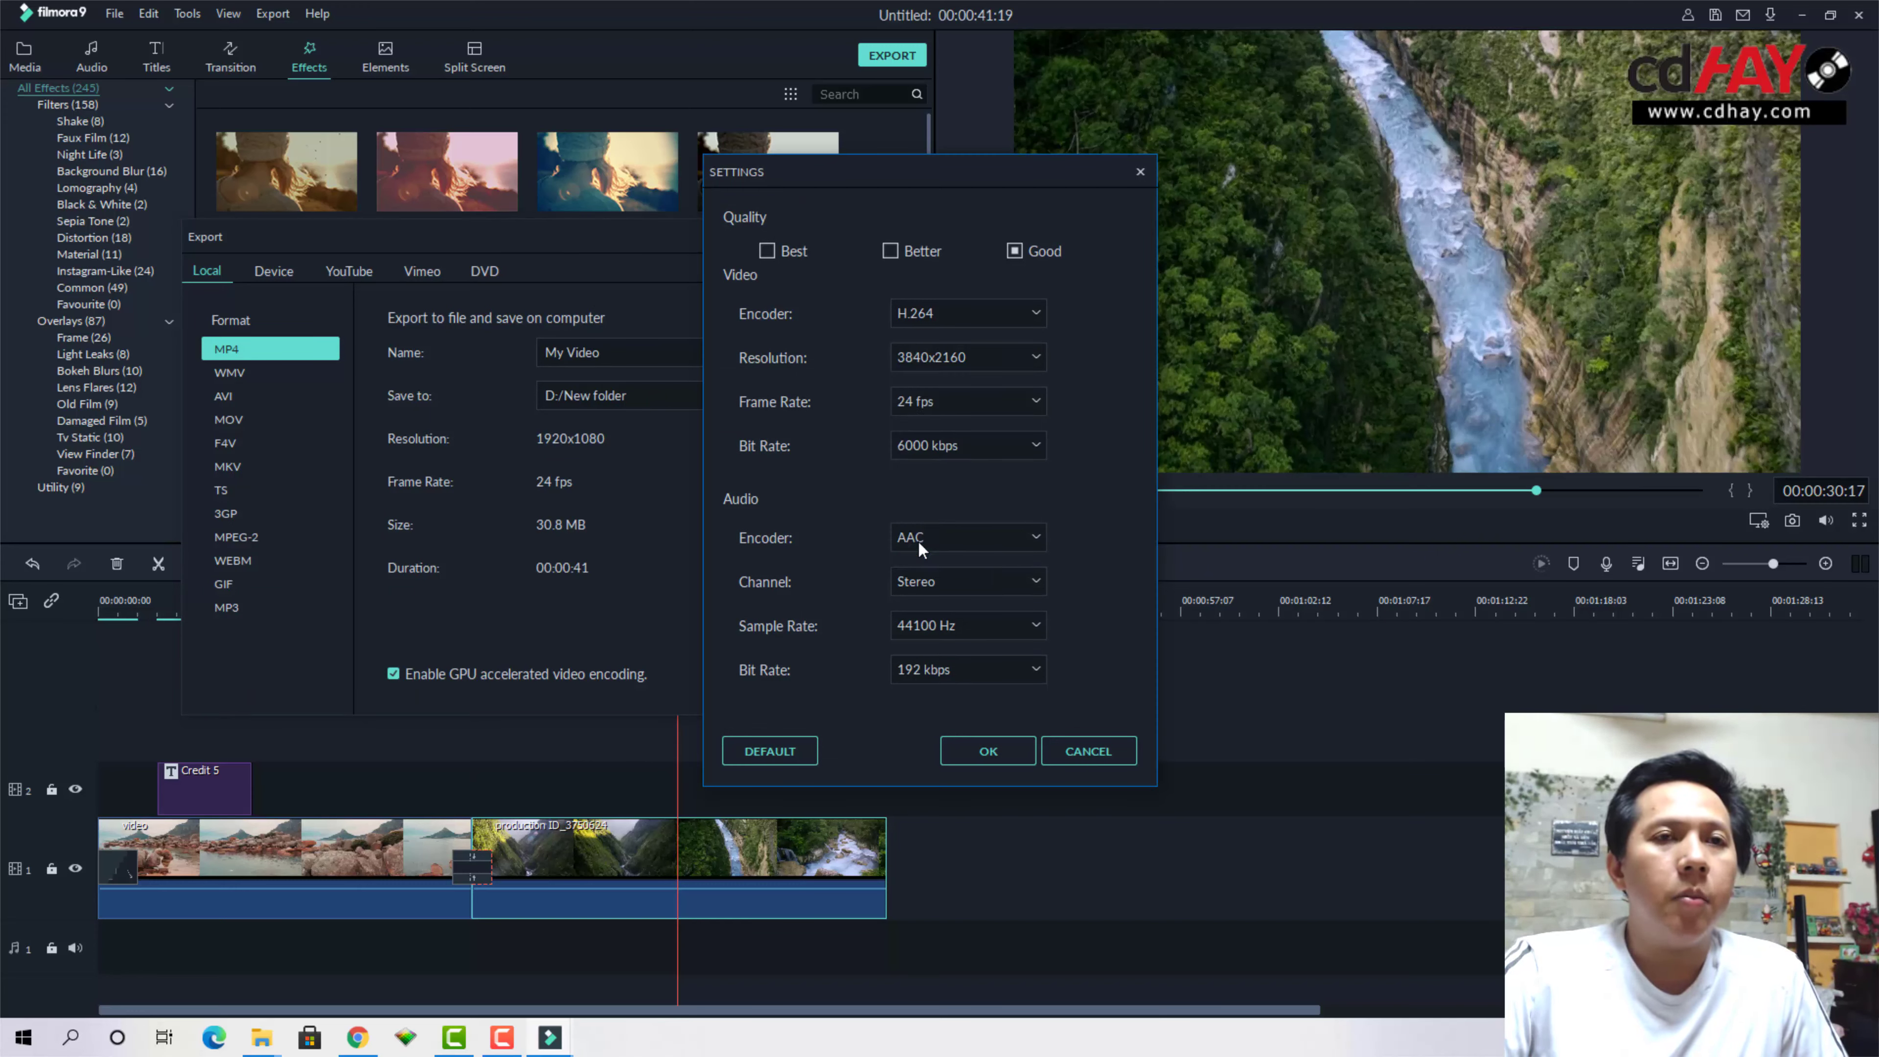
{"action": "left_click", "coordinate": [961, 368]}
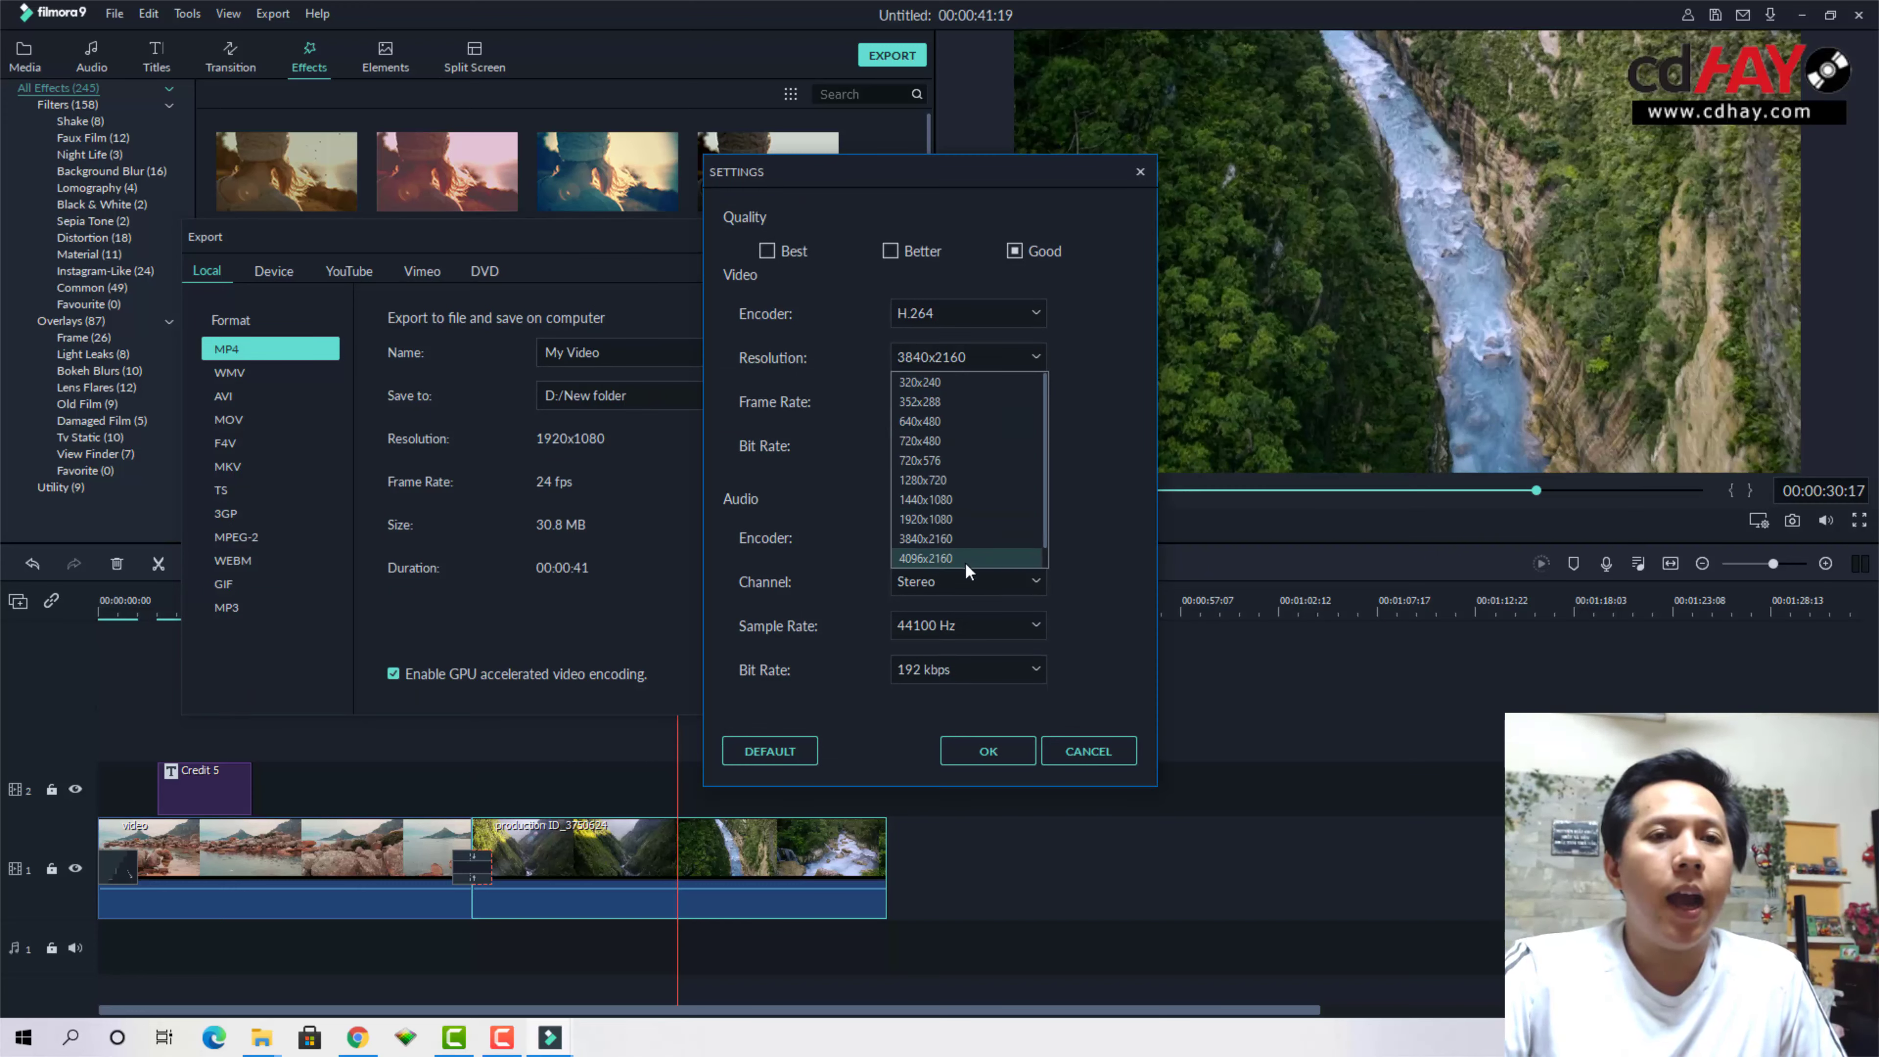
{"action": "left_click", "coordinate": [965, 562]}
Try the resolutions 3840x2160 and 1920x1080, then cancel the settings and close the export dialog
{"action": "left_click", "coordinate": [970, 355]}
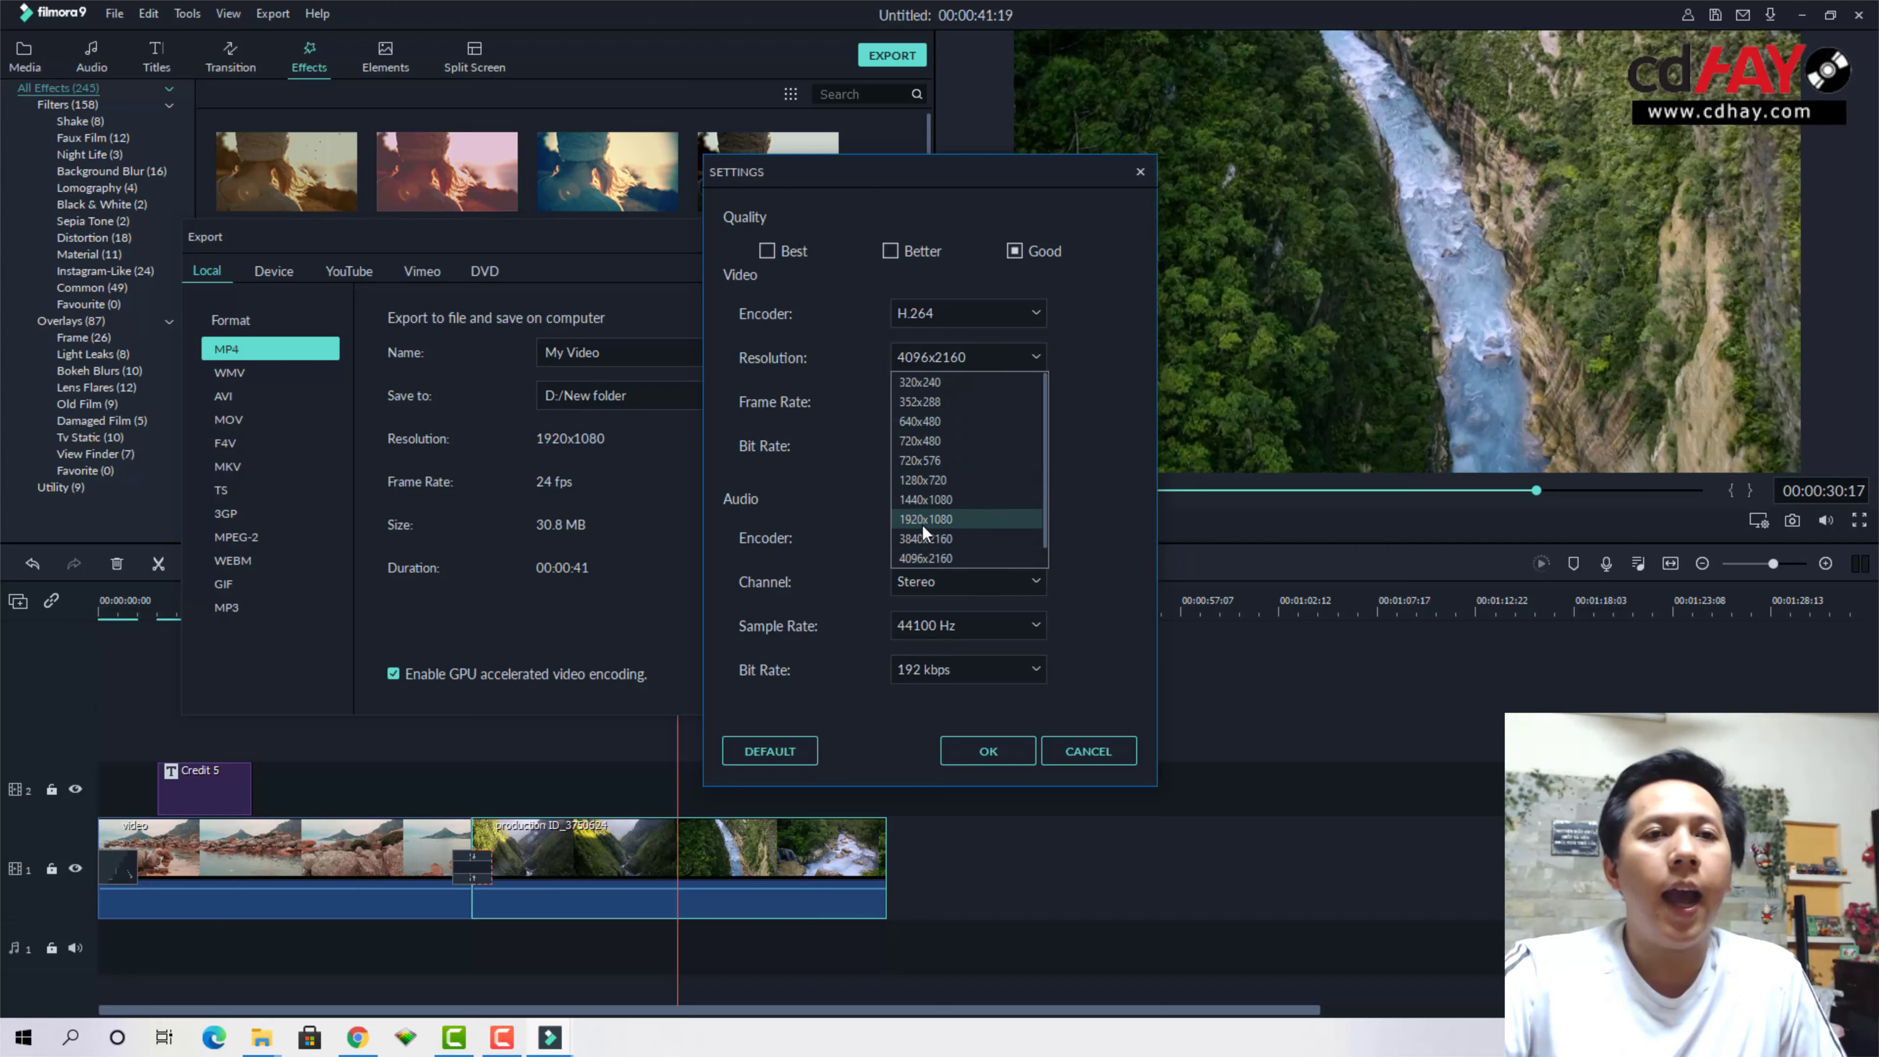
{"action": "scroll", "coordinate": [932, 547], "scroll_direction": "down", "scroll_amount": 1}
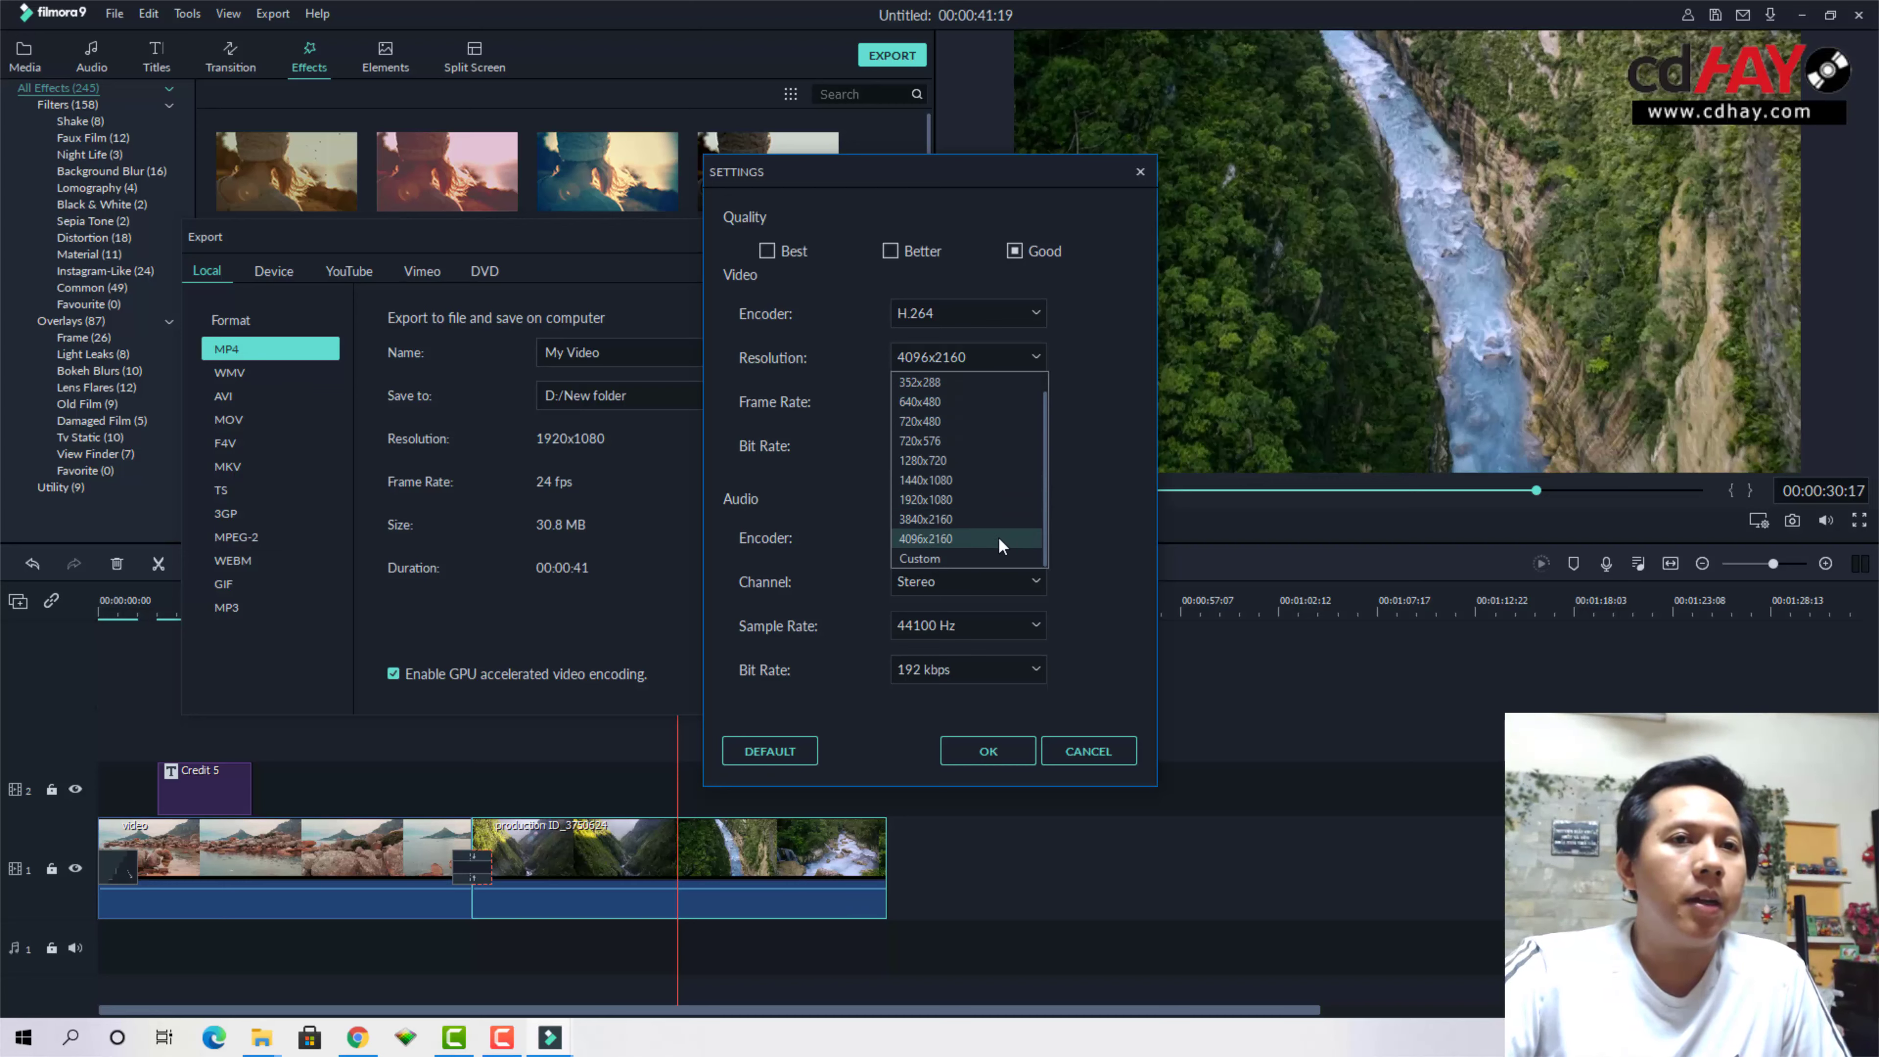
{"action": "left_click", "coordinate": [964, 518]}
{"action": "left_click", "coordinate": [992, 361]}
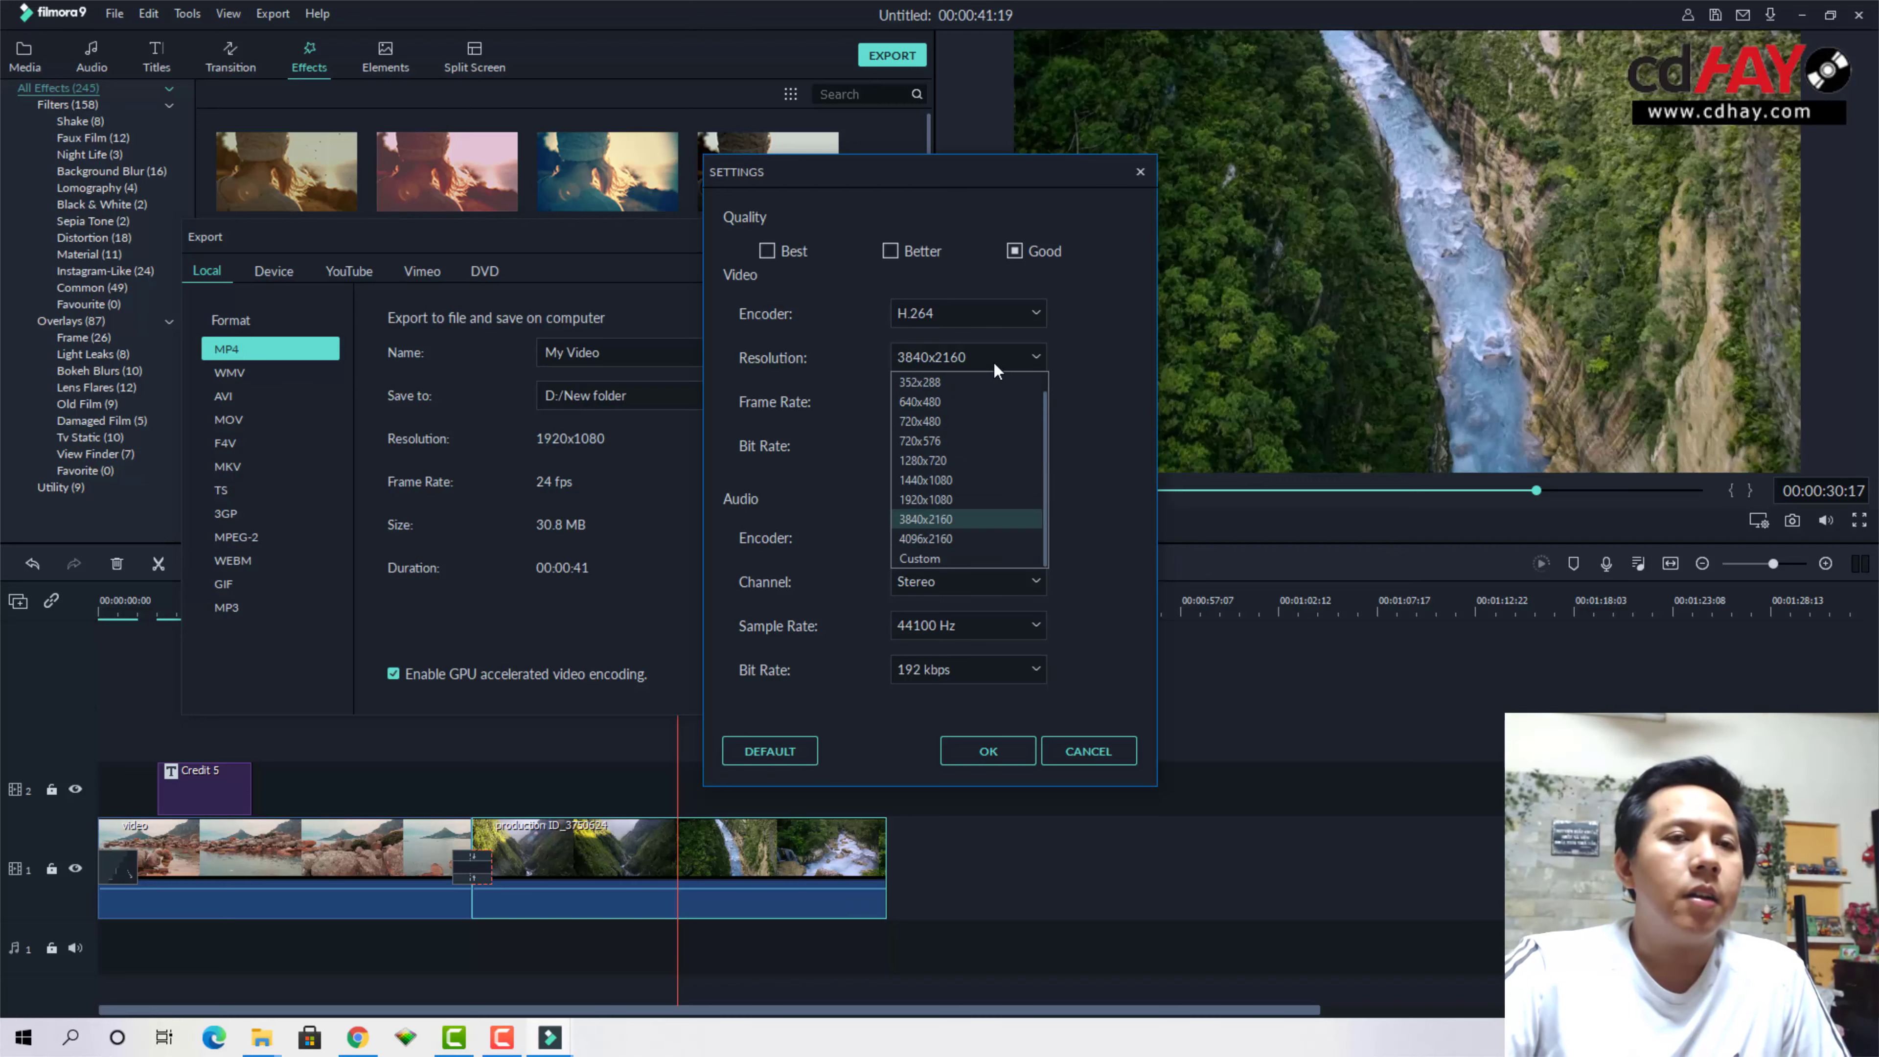
{"action": "left_click", "coordinate": [930, 501]}
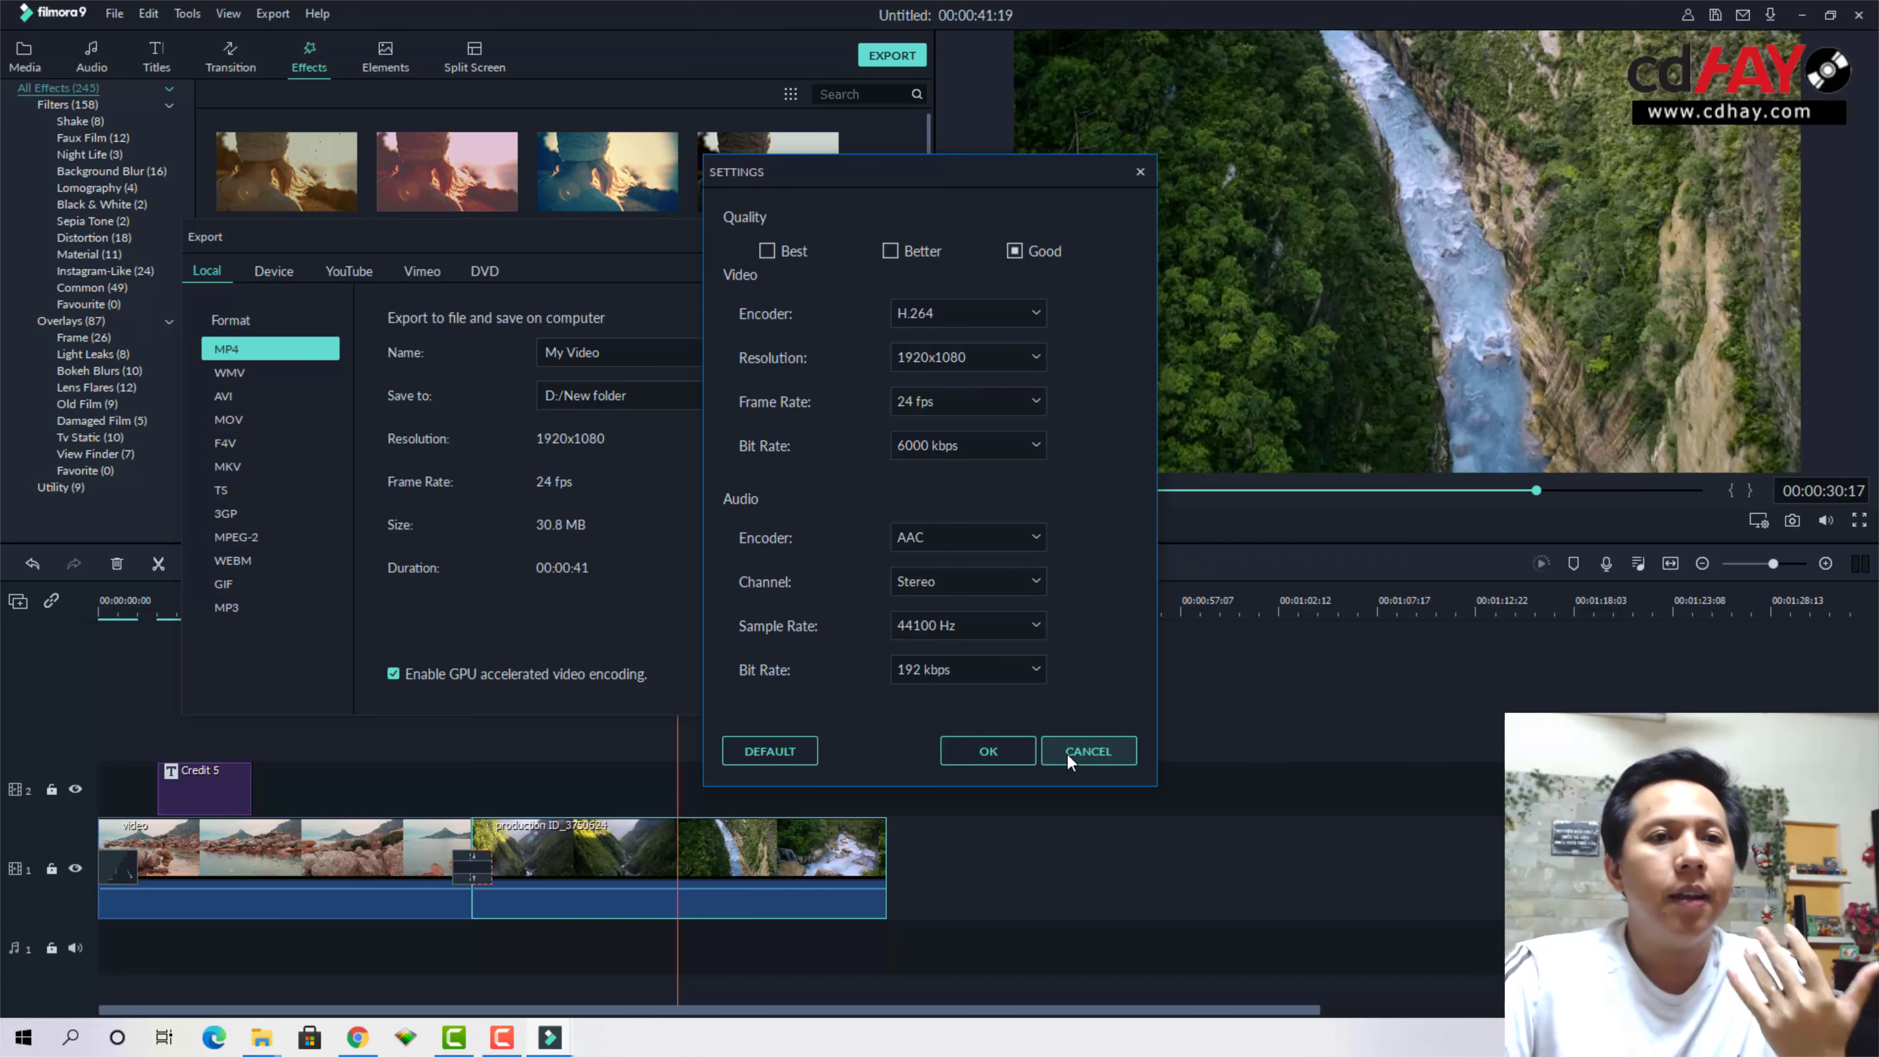
{"action": "left_click", "coordinate": [1086, 751]}
{"action": "left_click", "coordinate": [1033, 236]}
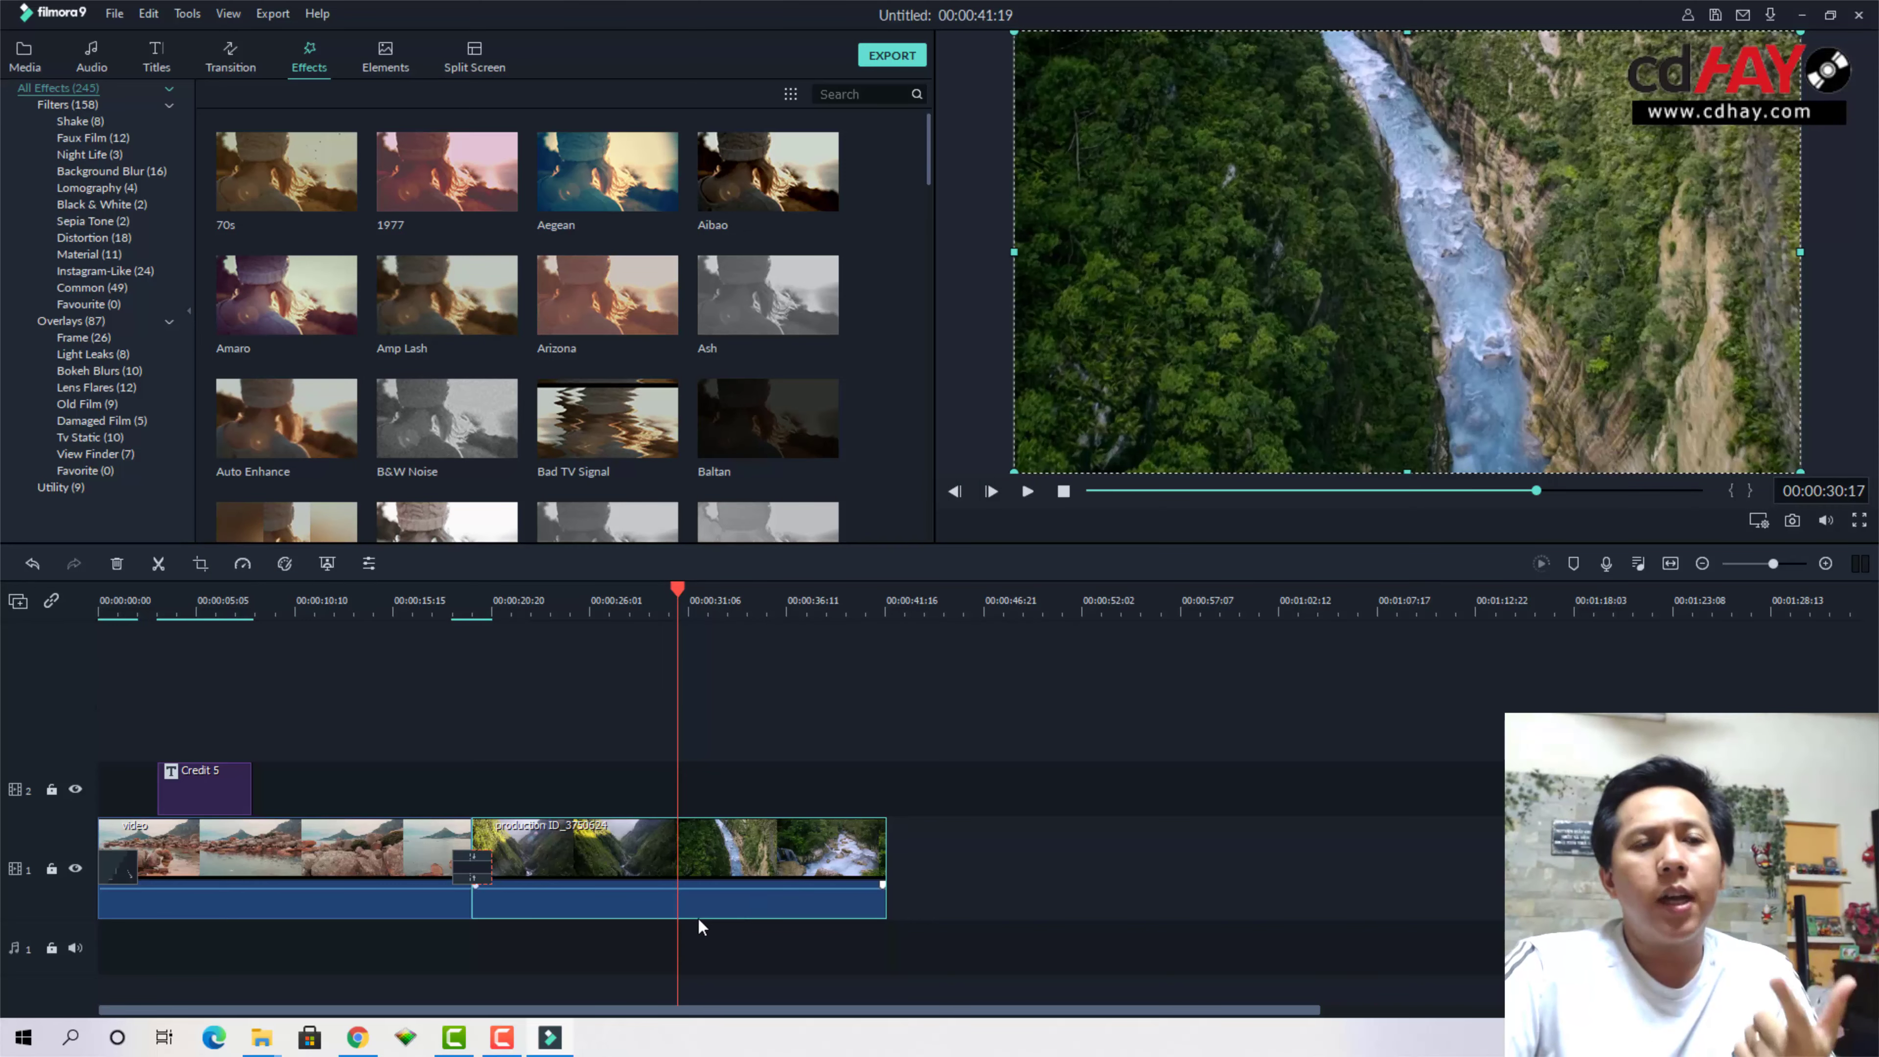
Switch to Chrome and look through the YouTube playlist "Hướng dẫn làm phim cơ bản và nâng cao"
{"action": "left_click", "coordinate": [361, 1040]}
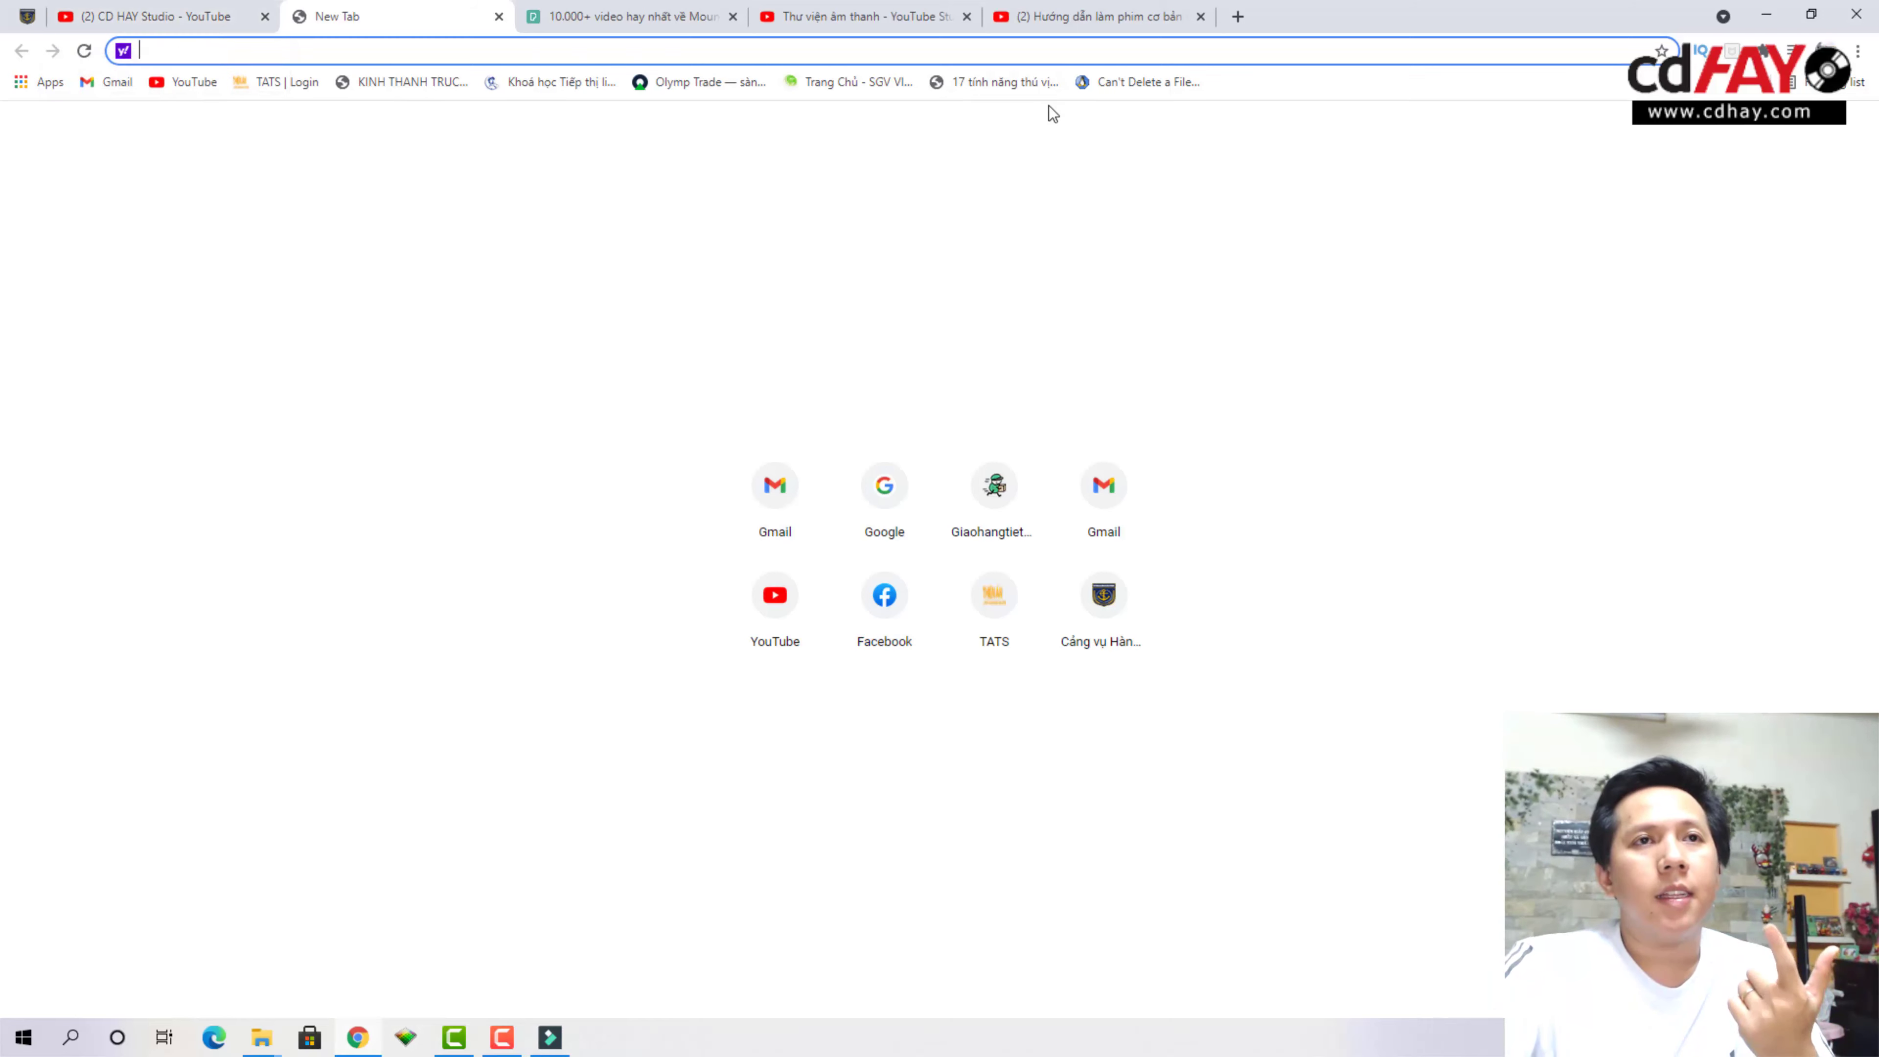
{"action": "left_click", "coordinate": [1051, 18]}
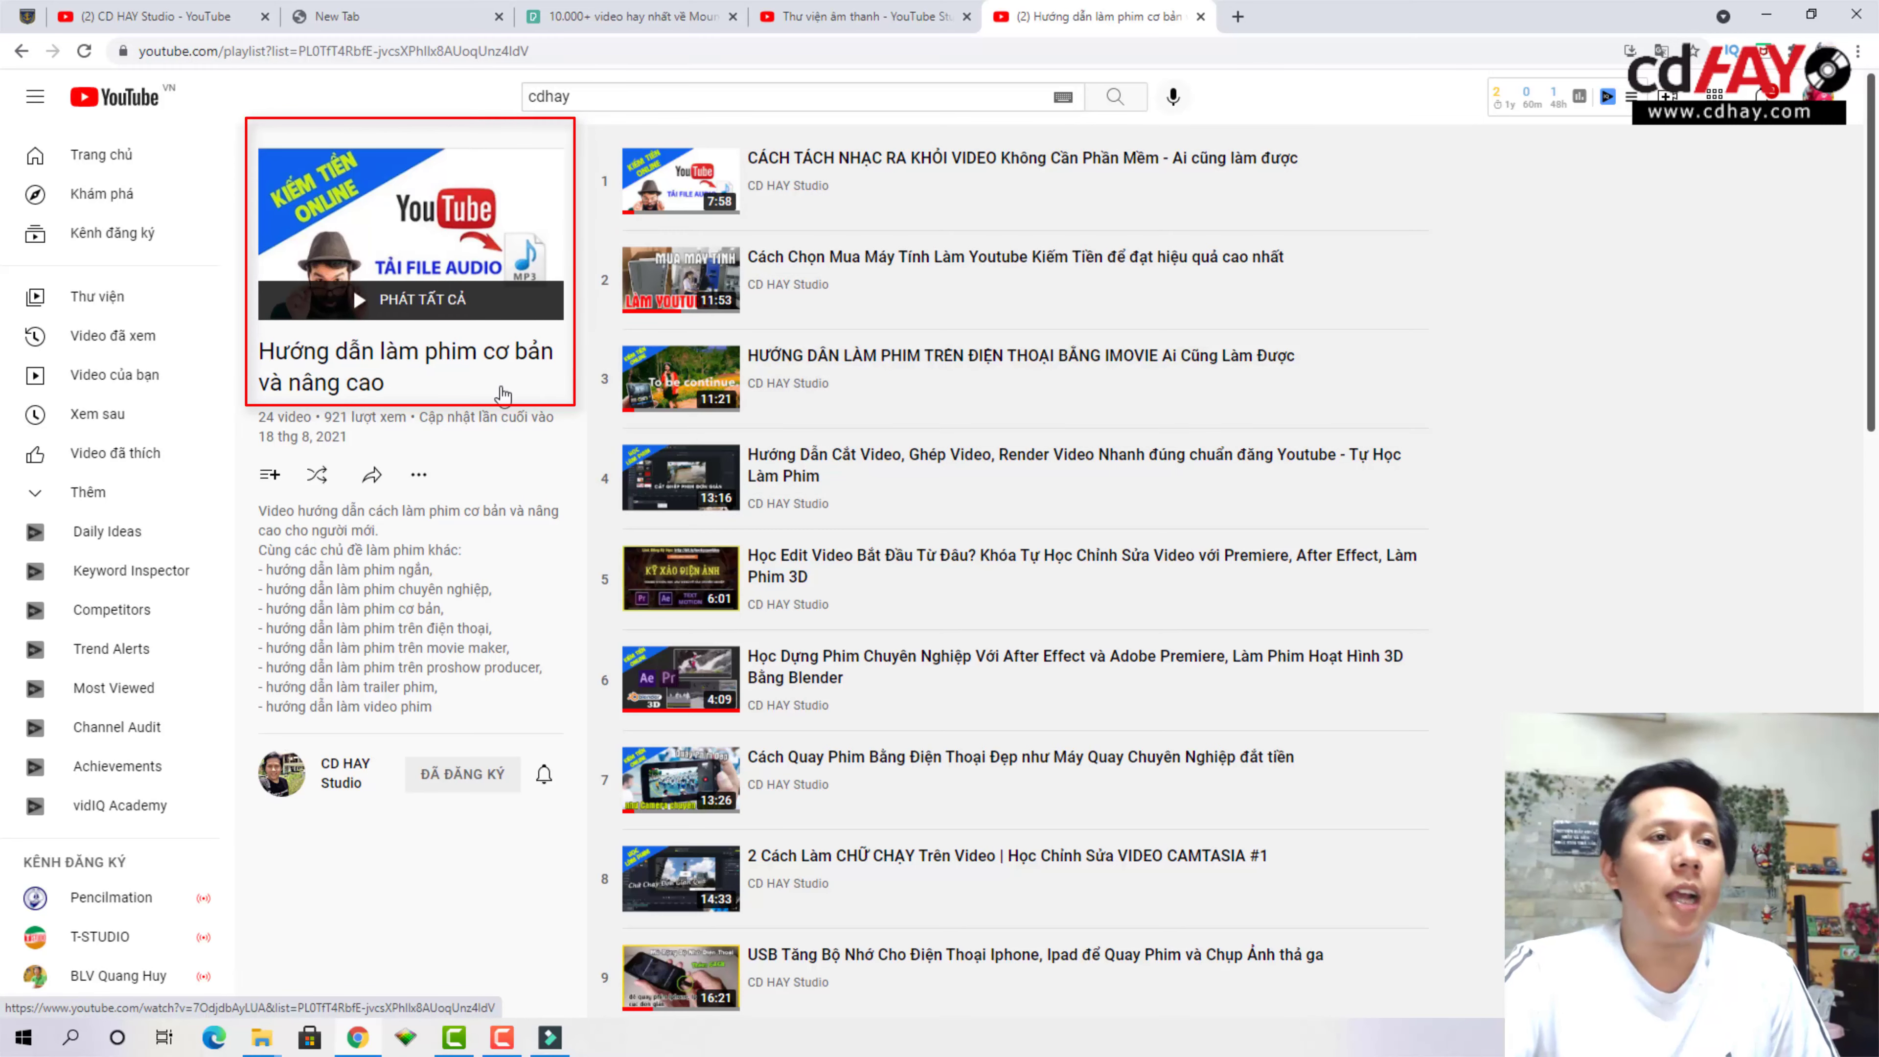
{"action": "scroll", "coordinate": [931, 168], "scroll_direction": "down", "scroll_amount": 15}
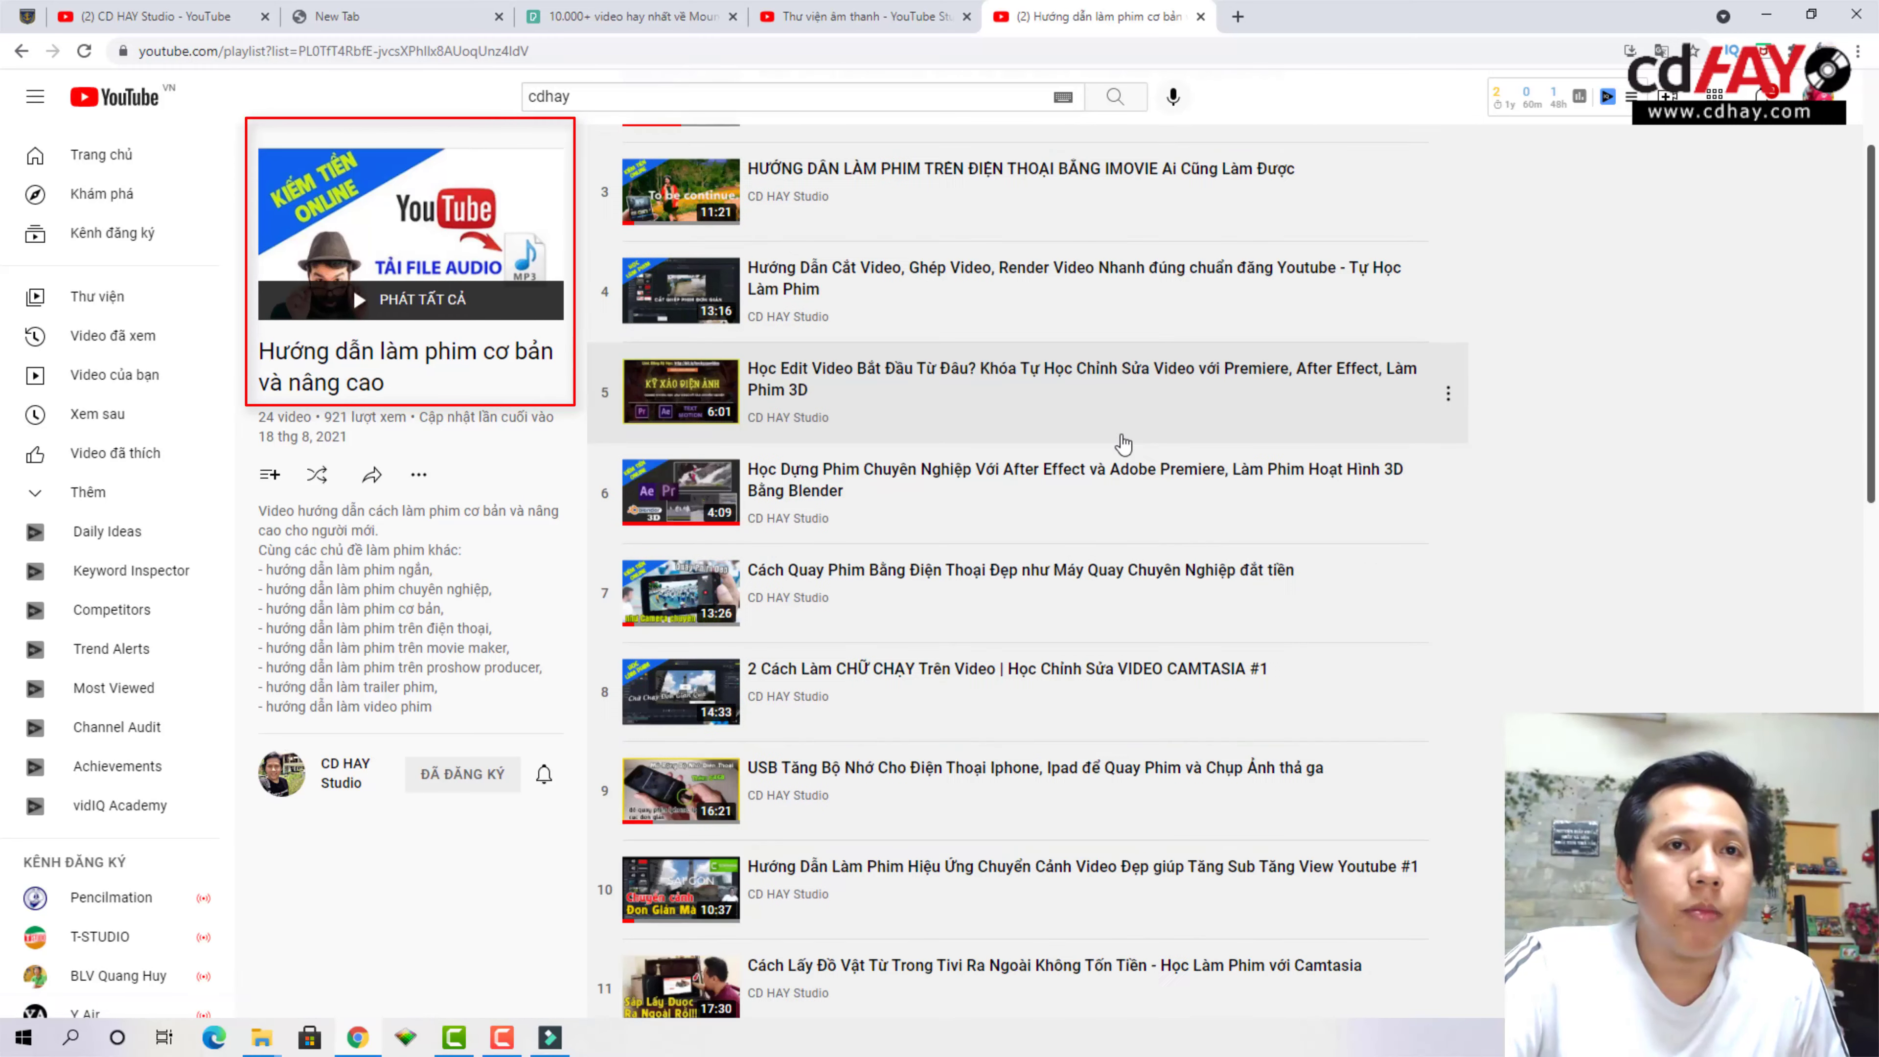
{"action": "scroll", "coordinate": [1110, 650], "scroll_direction": "up", "scroll_amount": 15}
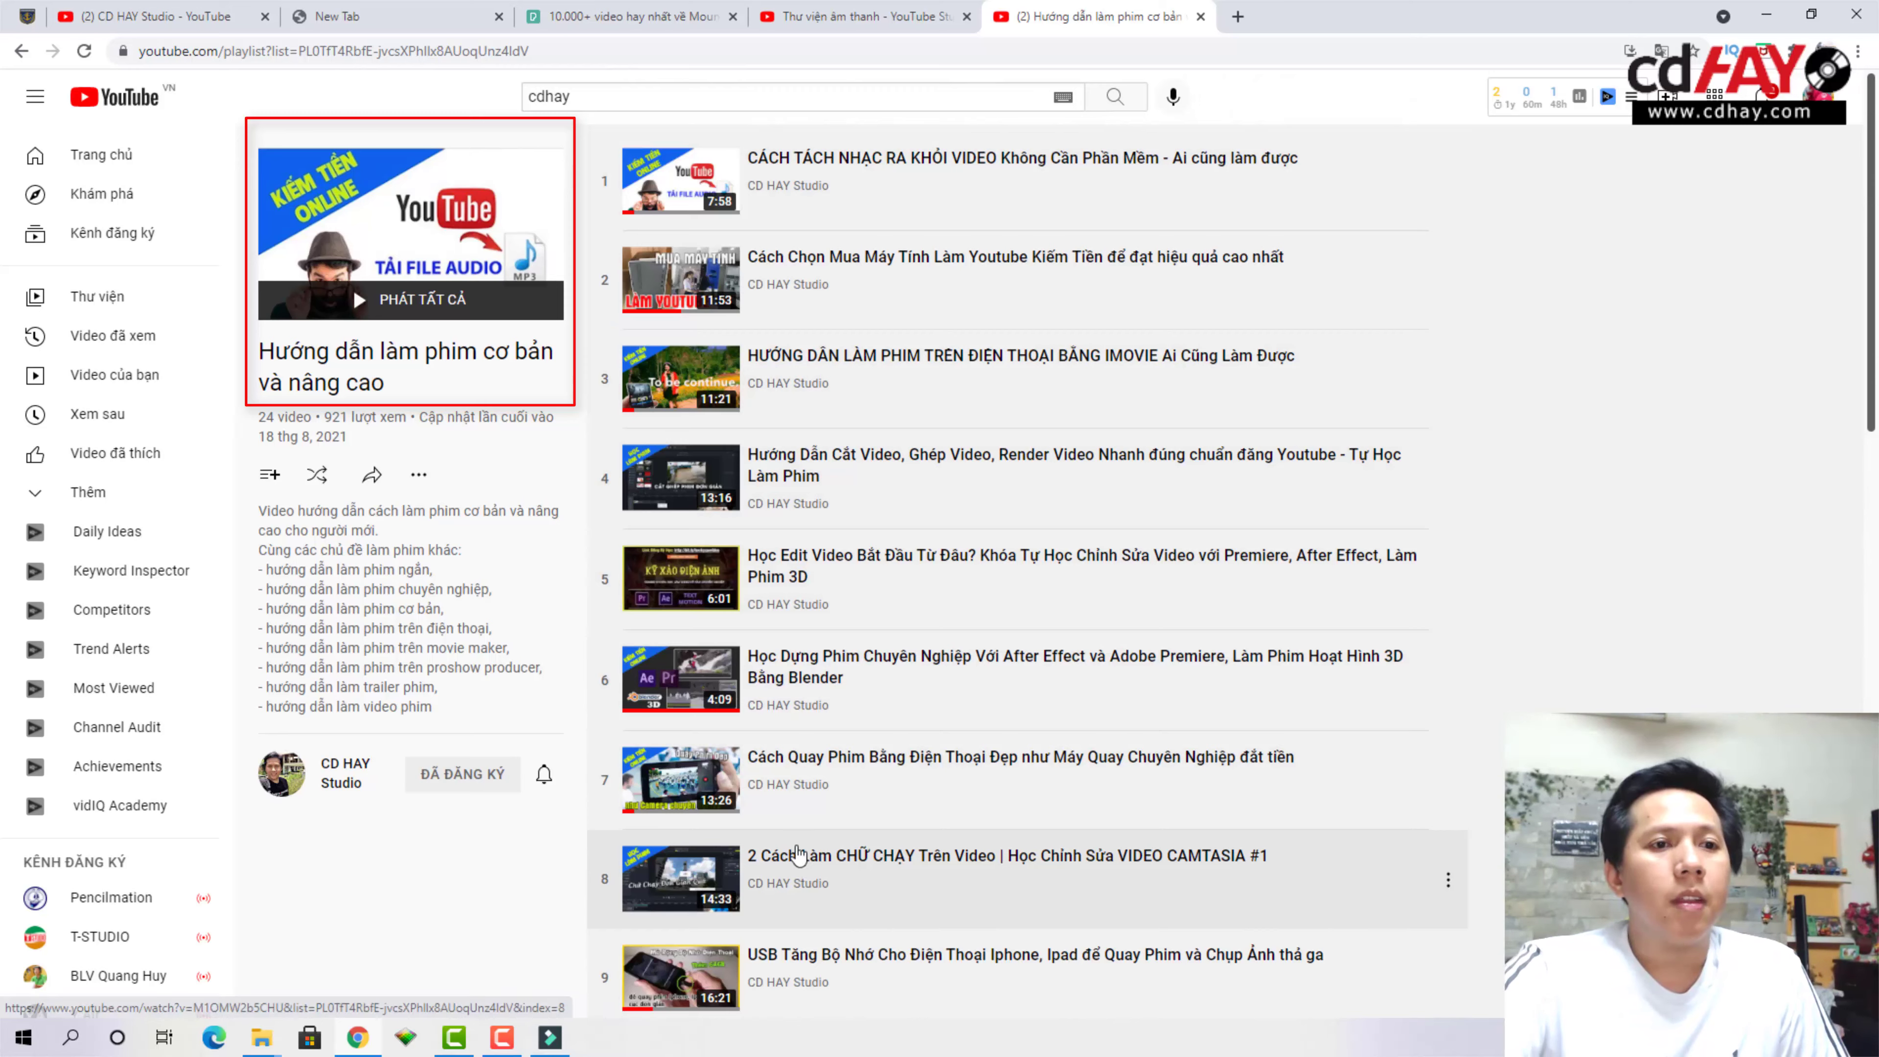
Leave the YouTube playlist, return to Filmora and display the project's media files
{"action": "left_click", "coordinate": [333, 16]}
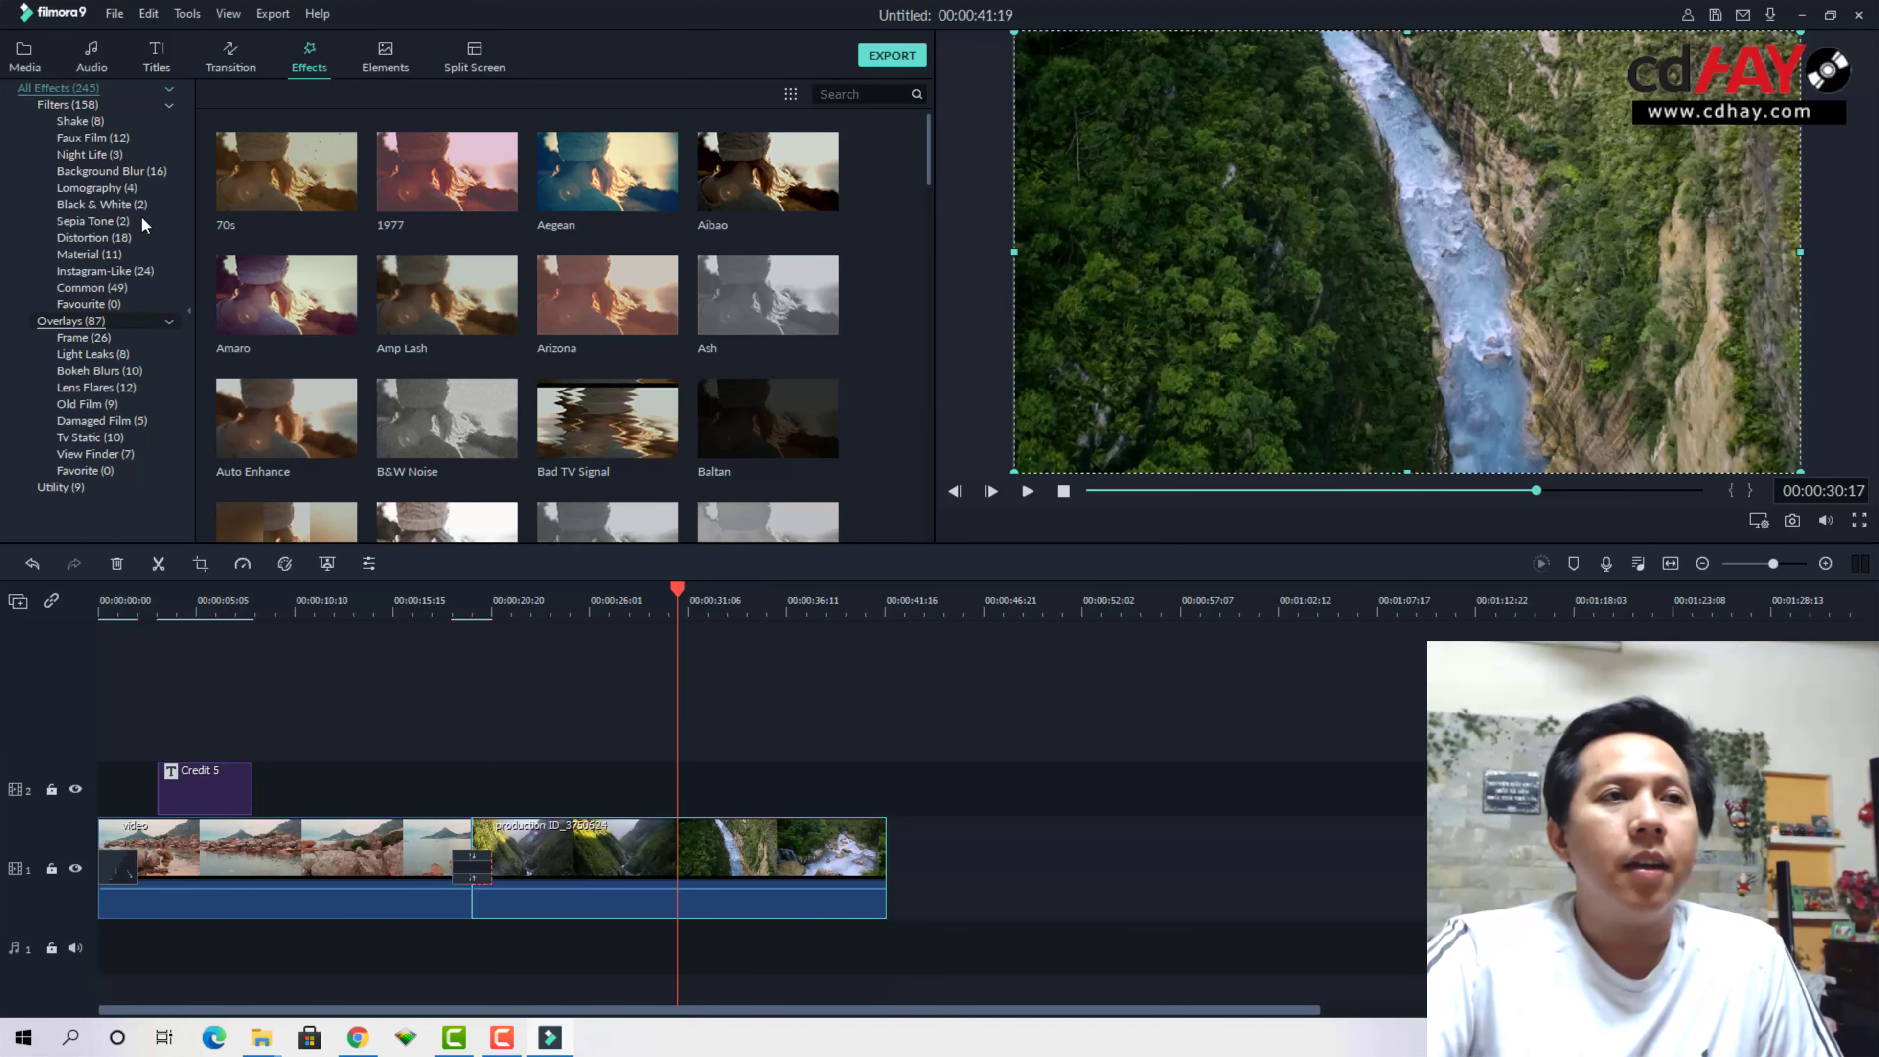
{"action": "key", "text": "alt+1"}
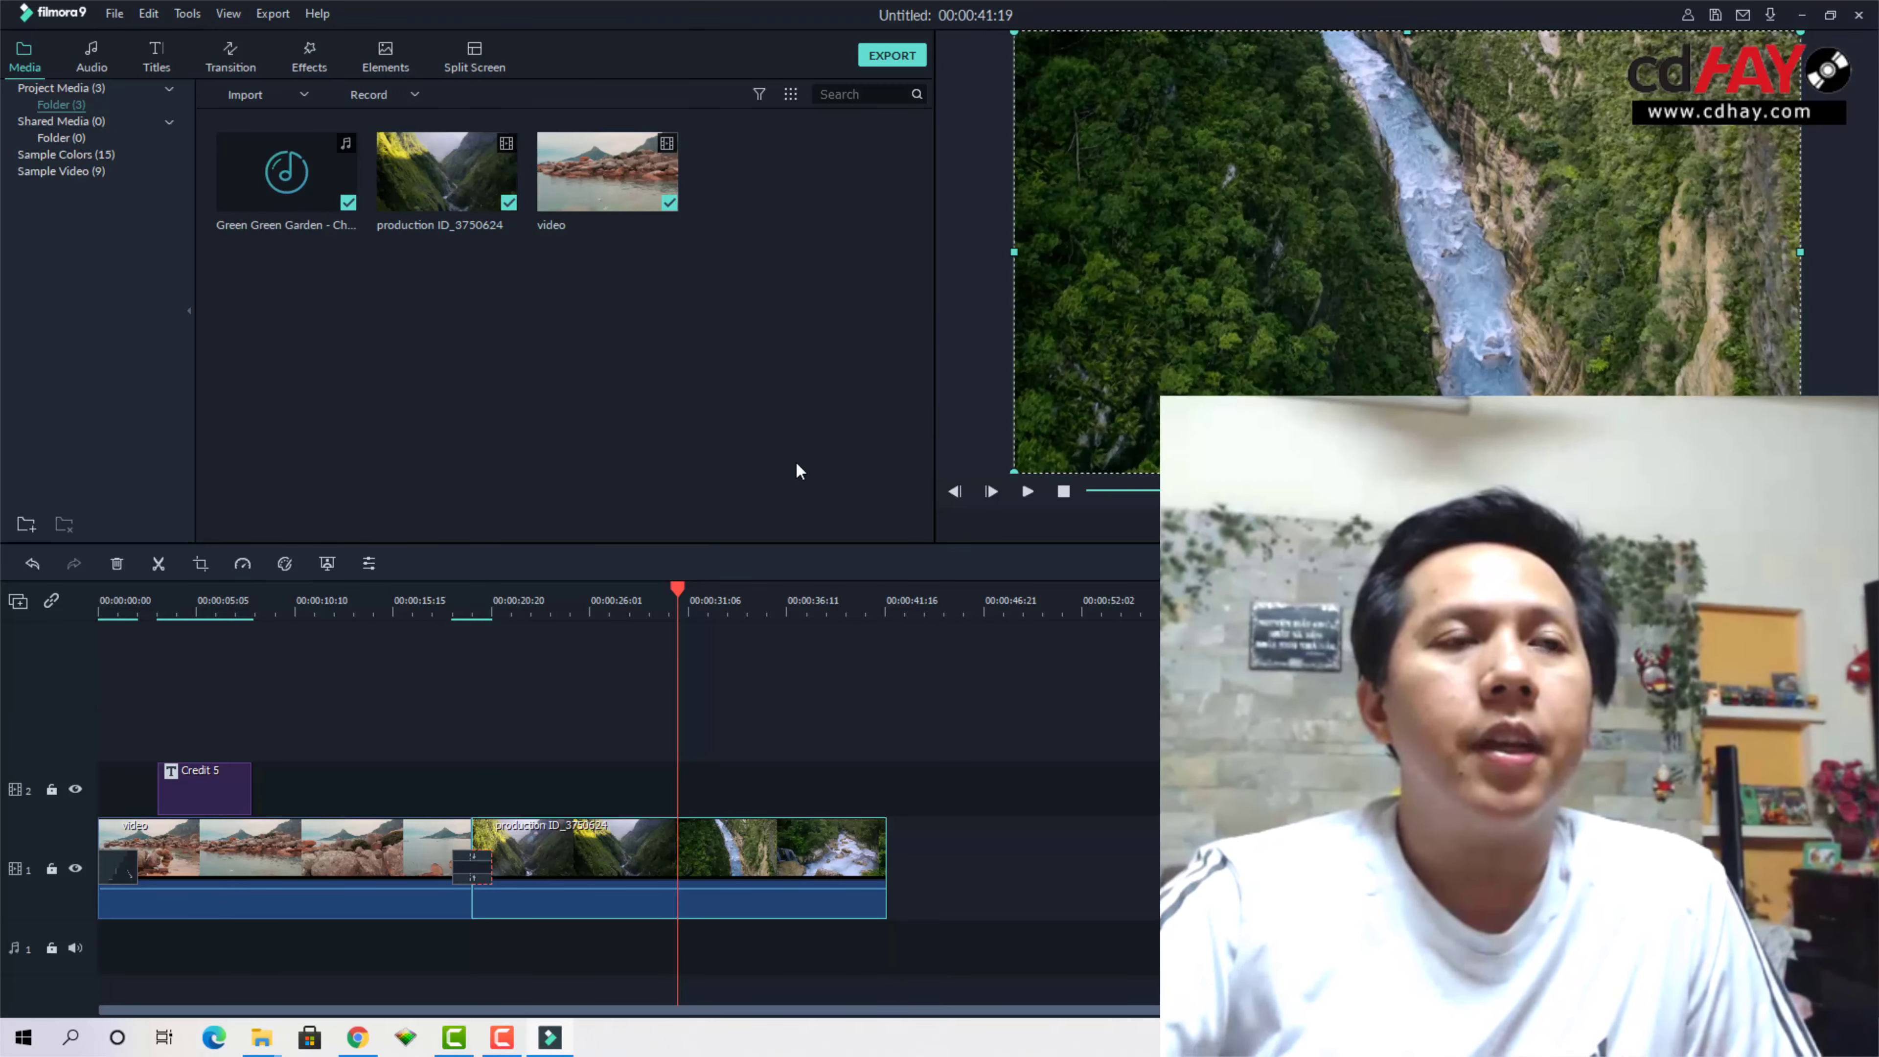